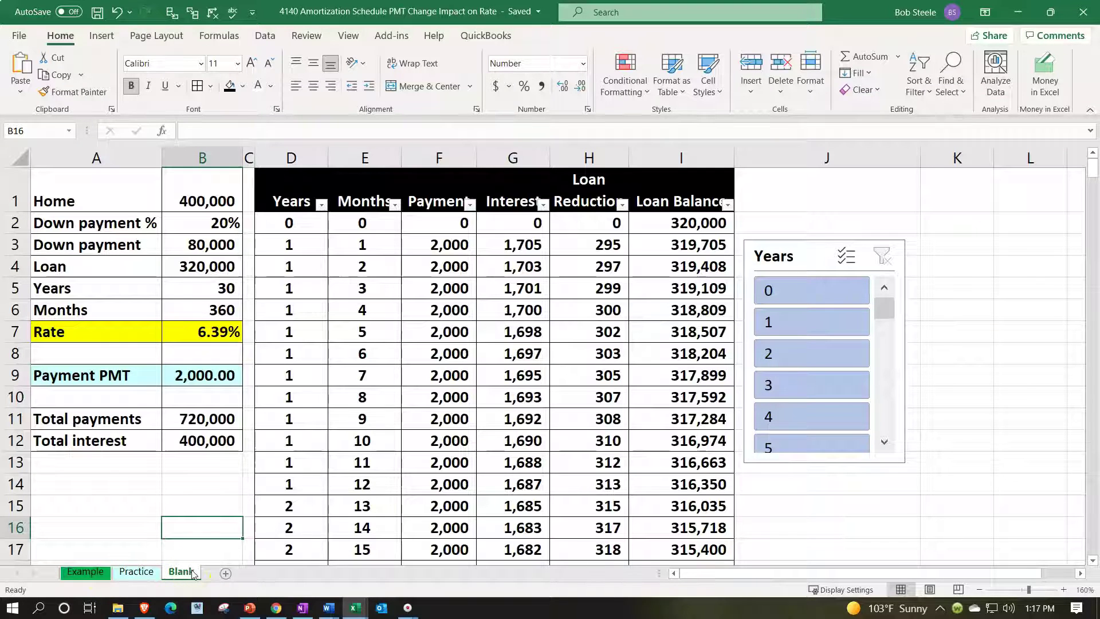
- Open the Example sheet and examine the loan amount, term, rate and payment cells of its loan summary
click(103, 571)
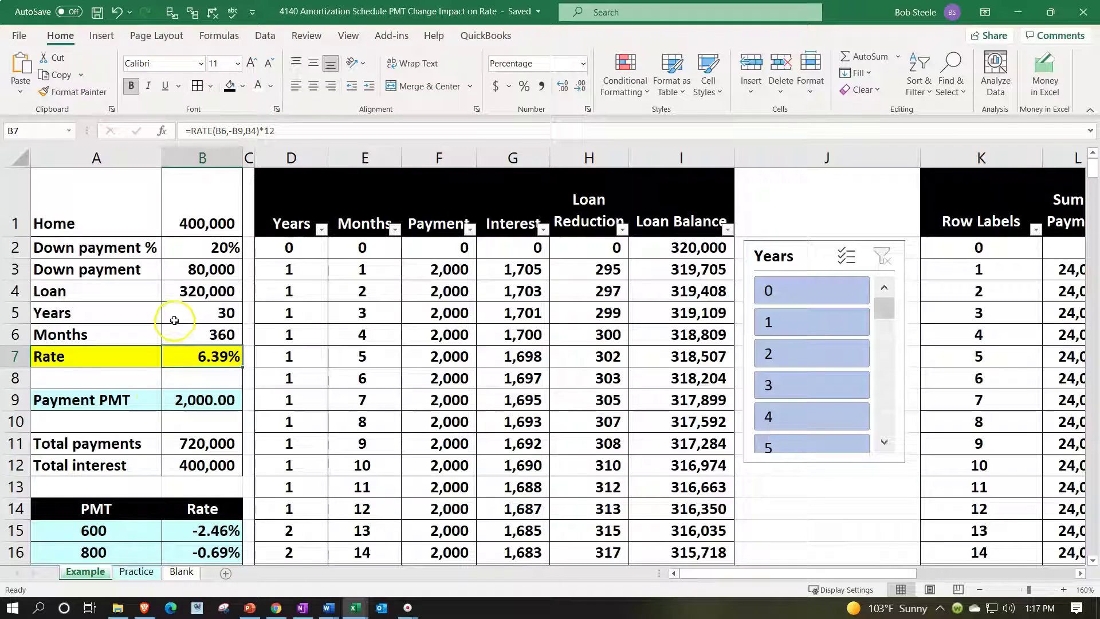
click(179, 288)
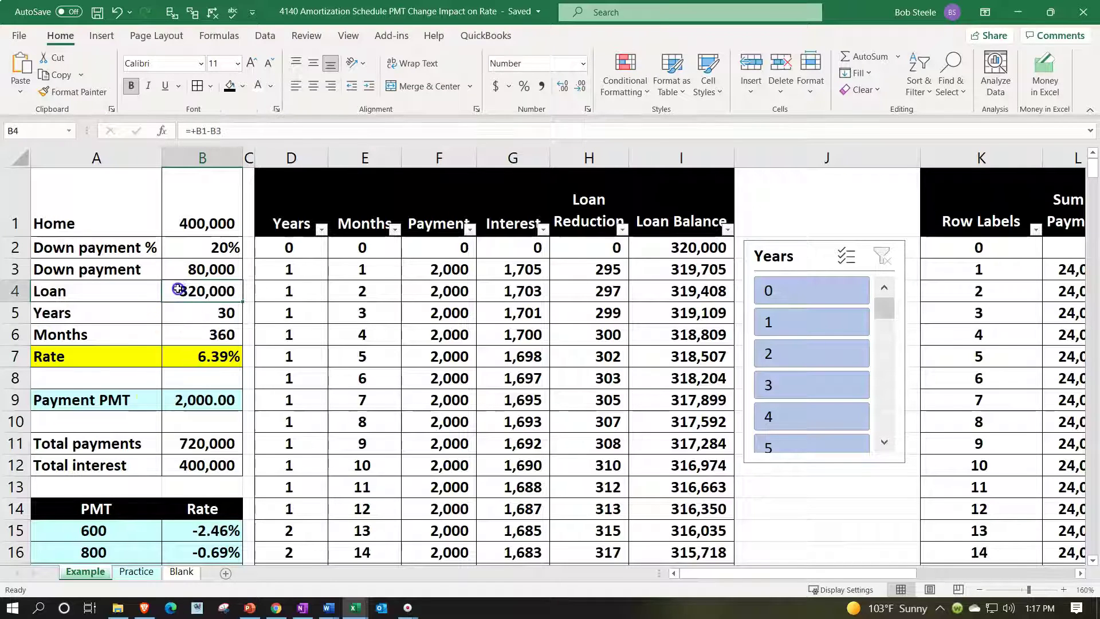
click(190, 362)
click(194, 321)
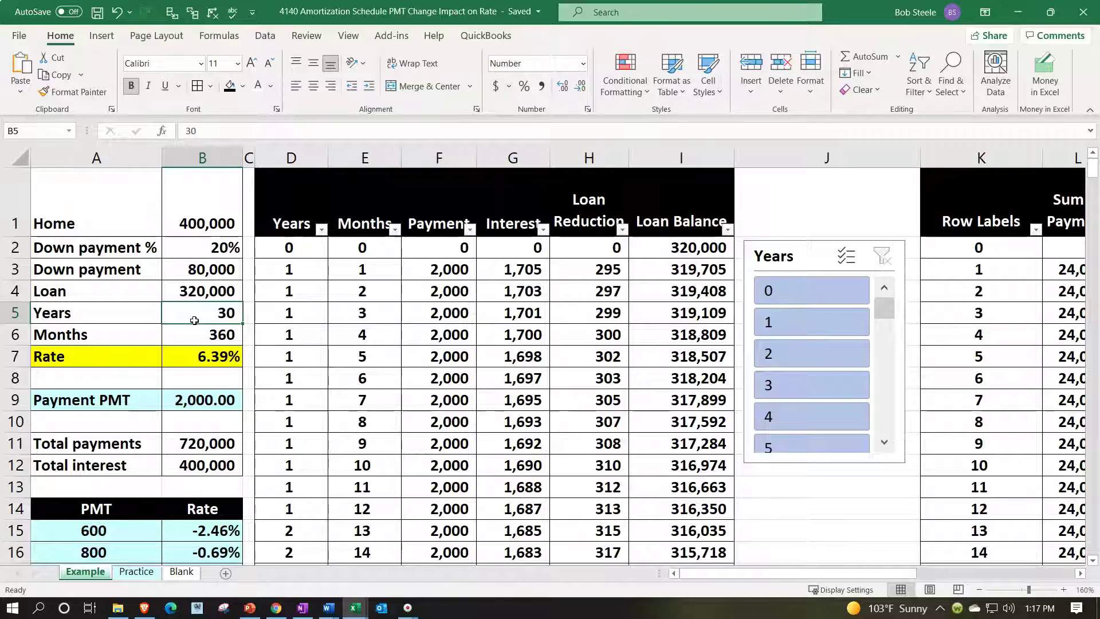
click(197, 399)
scroll(189, 392, down, 1)
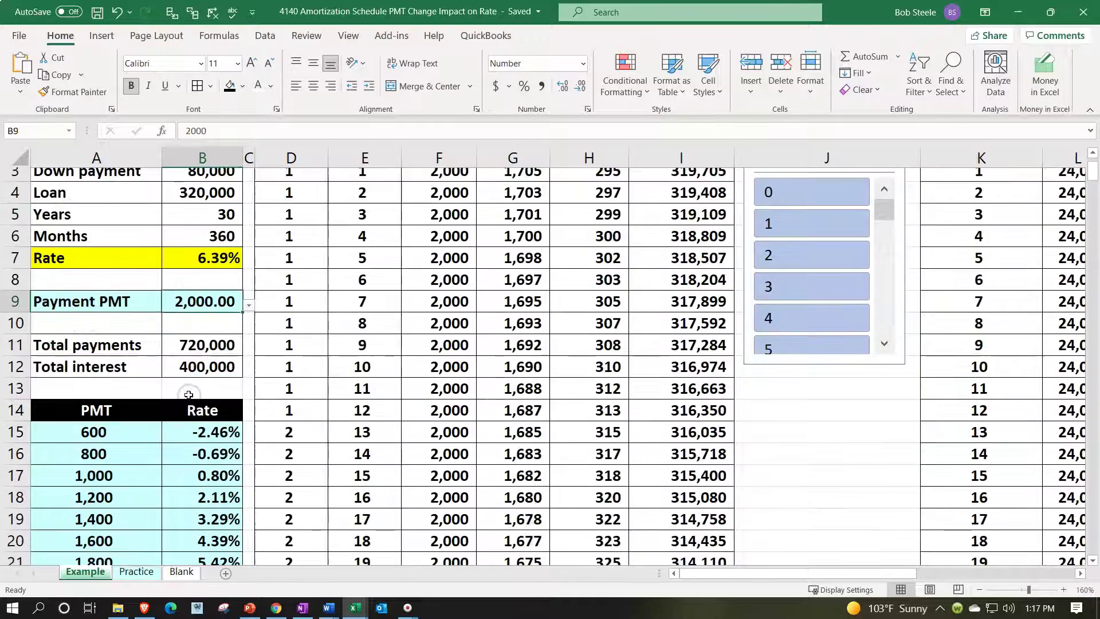
scroll(189, 396, down, 1)
scroll(188, 395, up, 2)
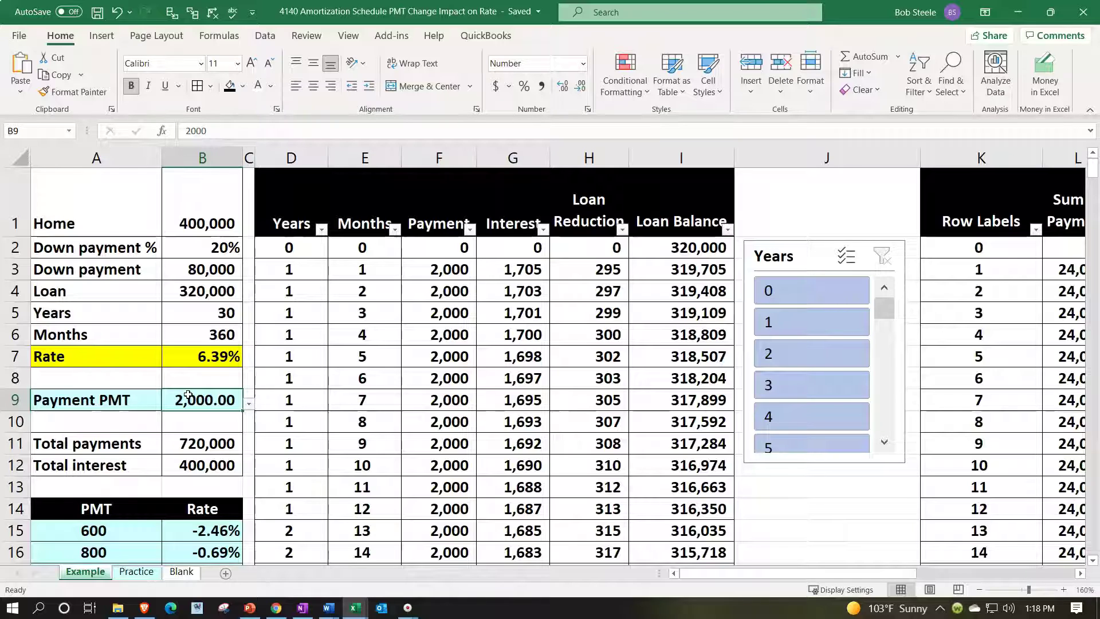
click(195, 292)
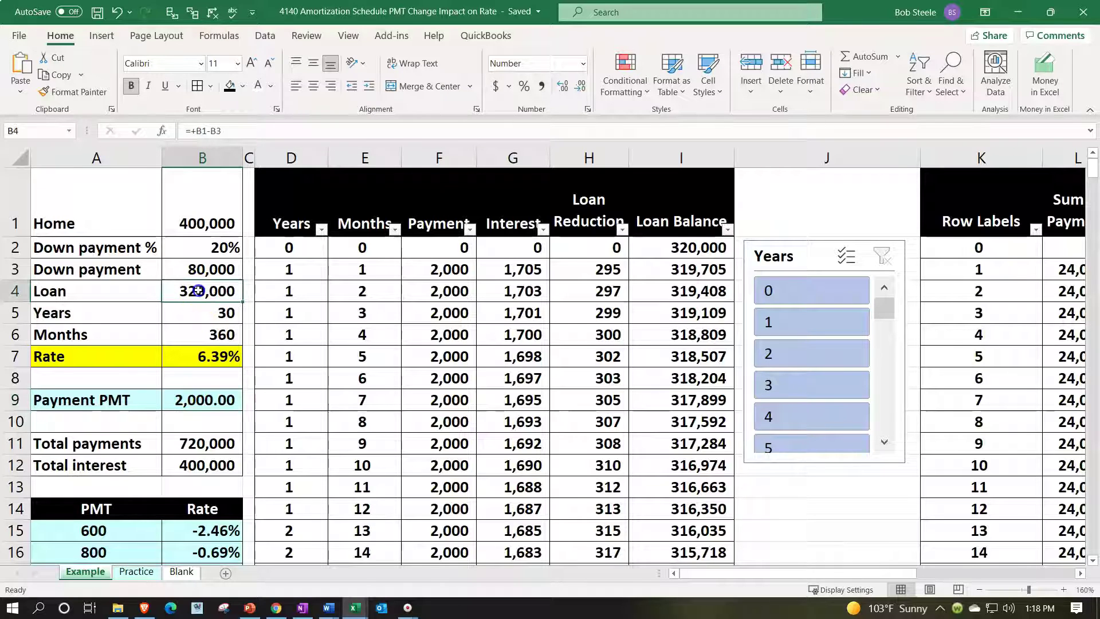
click(203, 328)
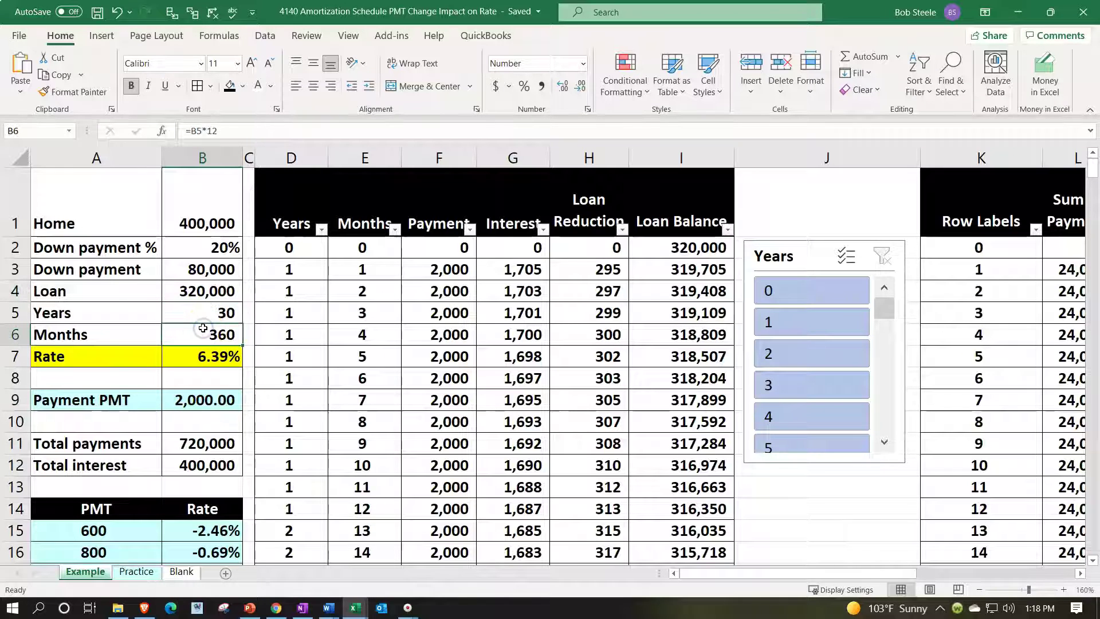
click(203, 356)
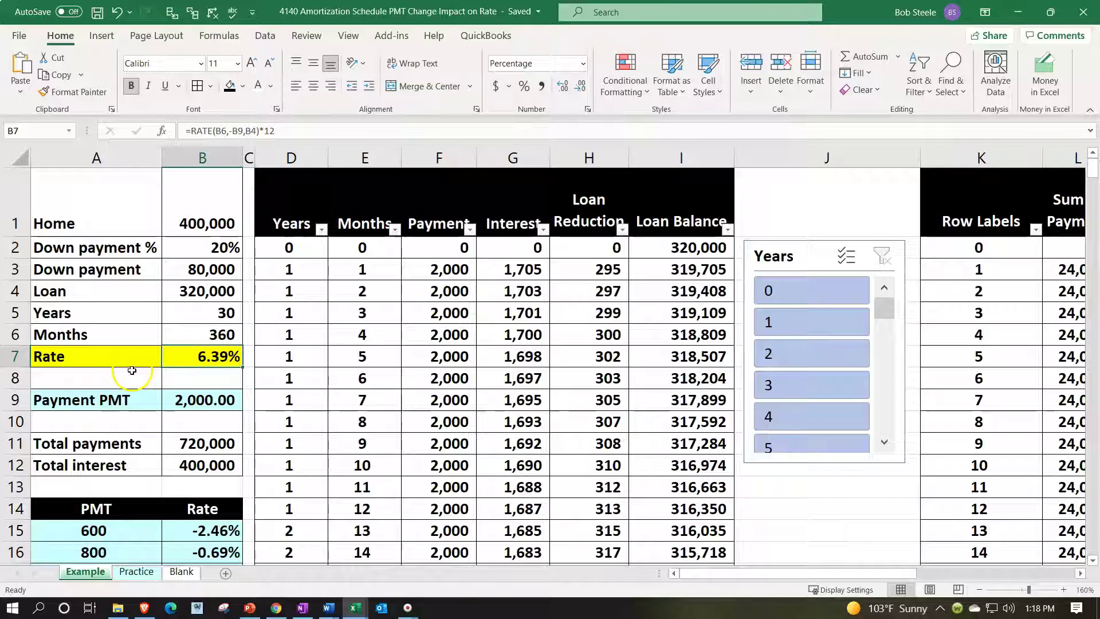
click(175, 390)
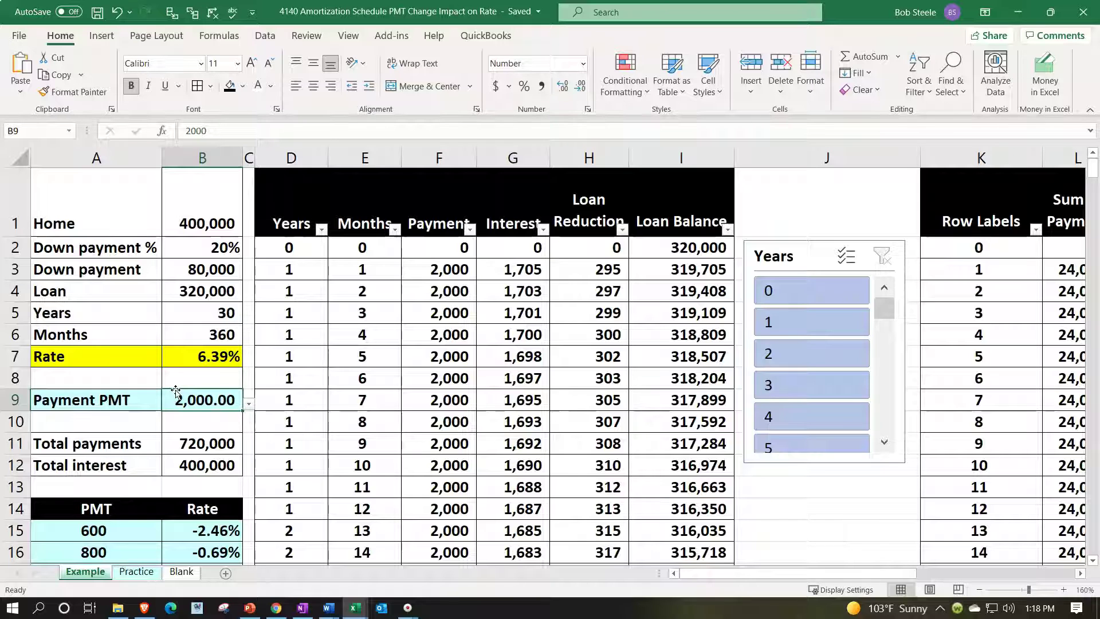
- Examine the payment amounts and the rate formula in the PMT and Rate table below the Example sheet's loan summary
scroll(172, 391, down, 2)
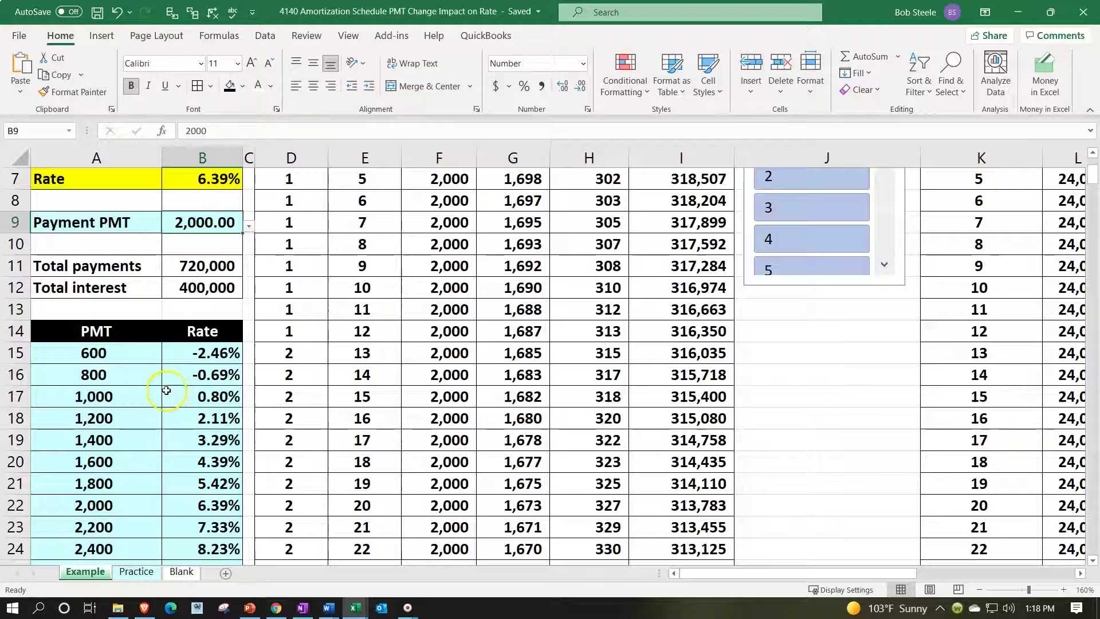
click(117, 379)
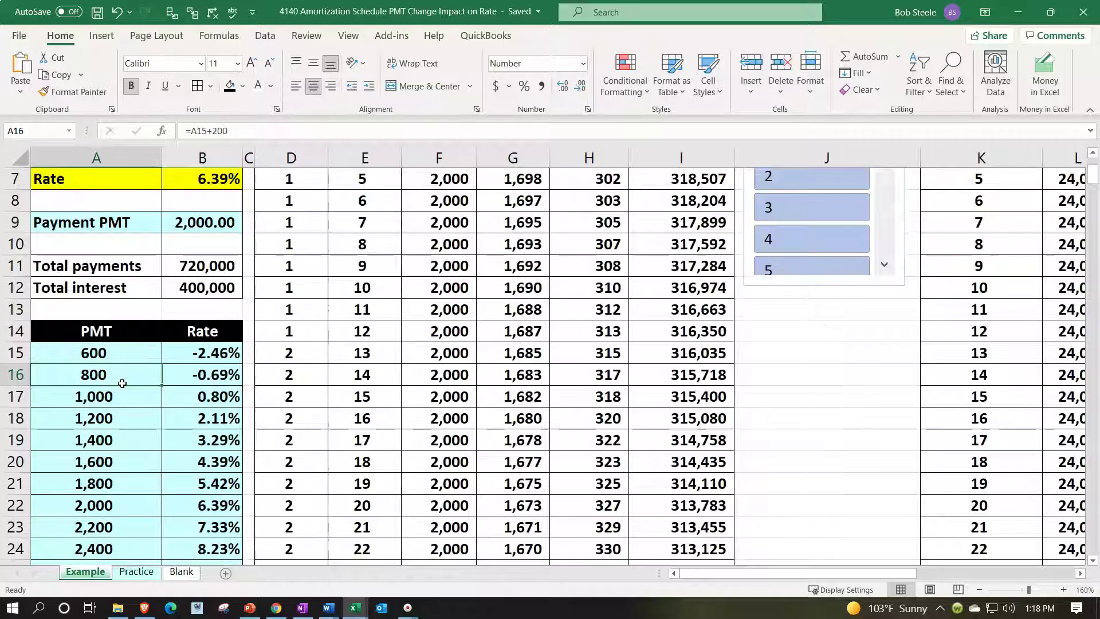
drag(109, 352, 111, 530)
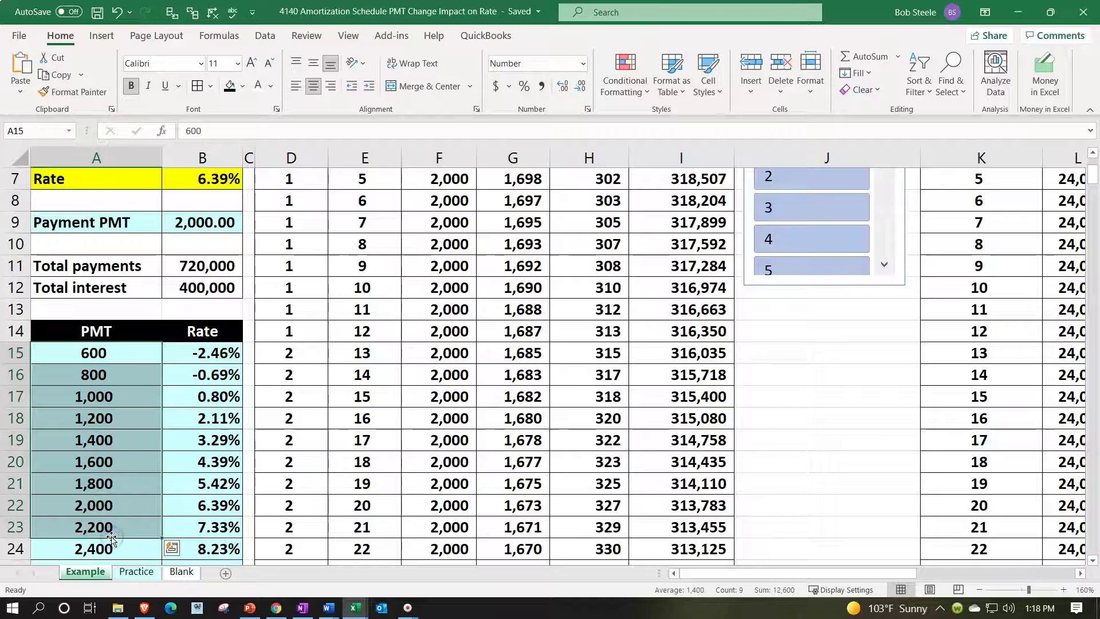
click(178, 353)
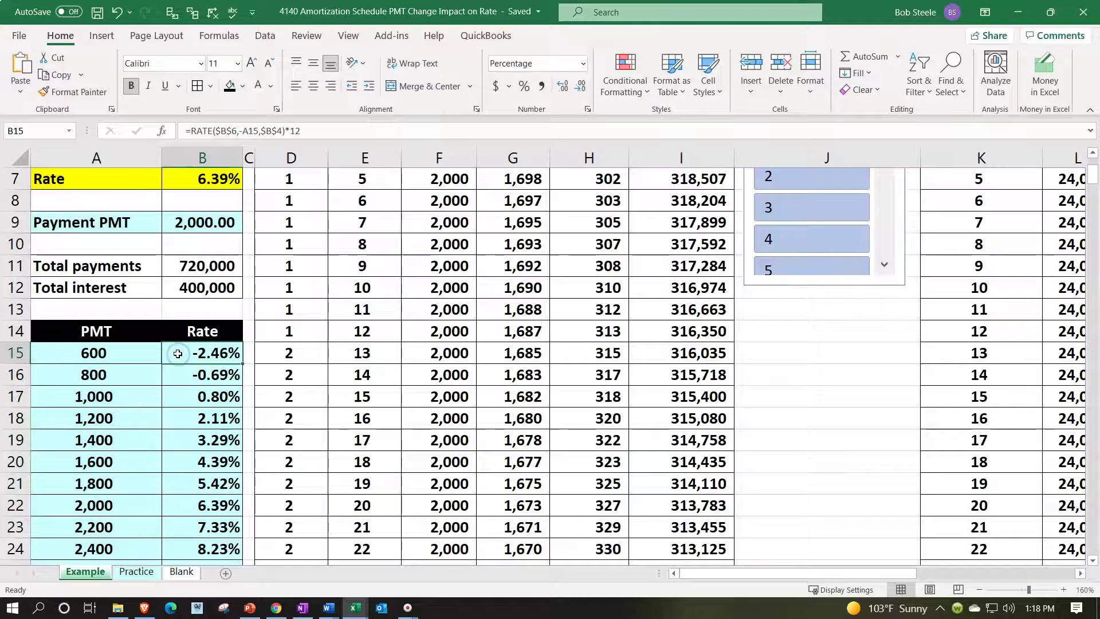
scroll(178, 353, down, 1)
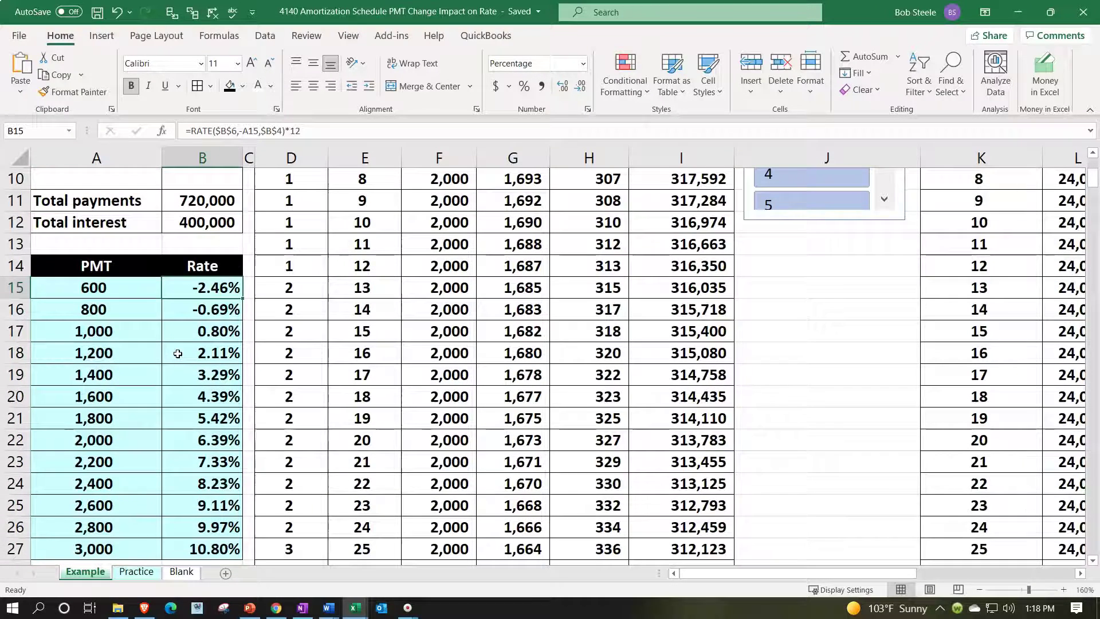
scroll(178, 353, down, 1)
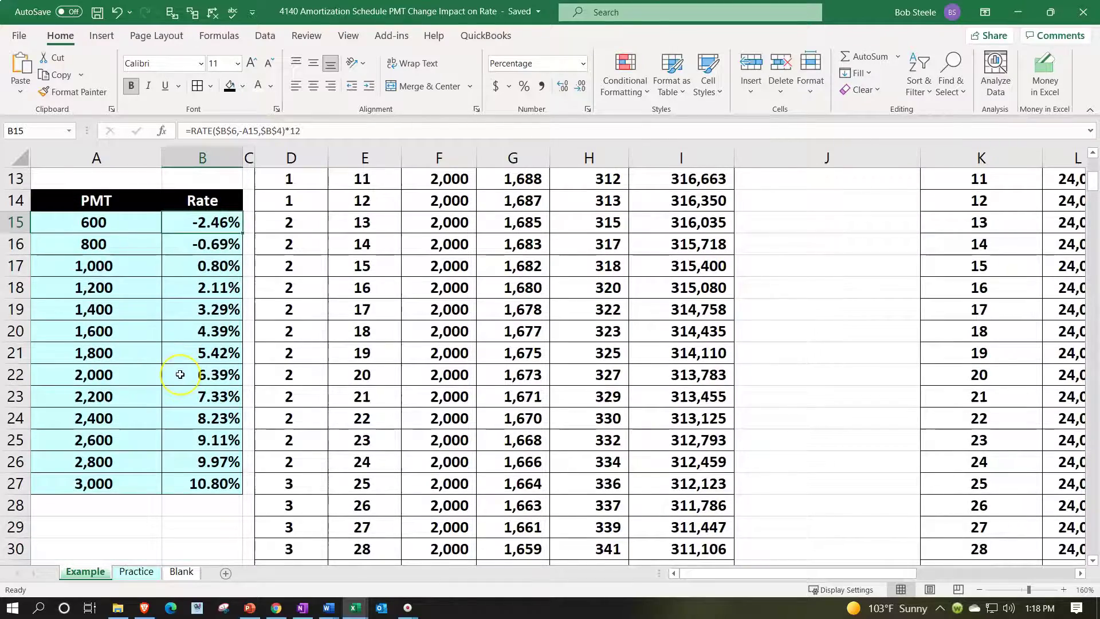
scroll(180, 374, up, 3)
scroll(180, 378, up, 1)
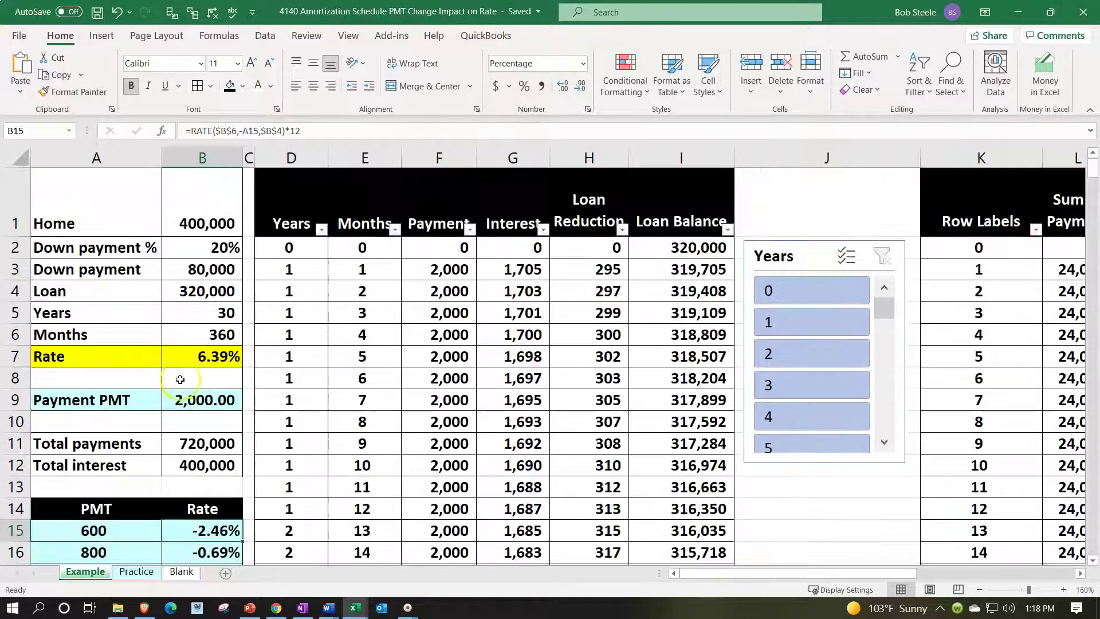
- View the payment choices available for the Payment PMT cell and check the amortization table's Payment column
click(184, 400)
click(251, 401)
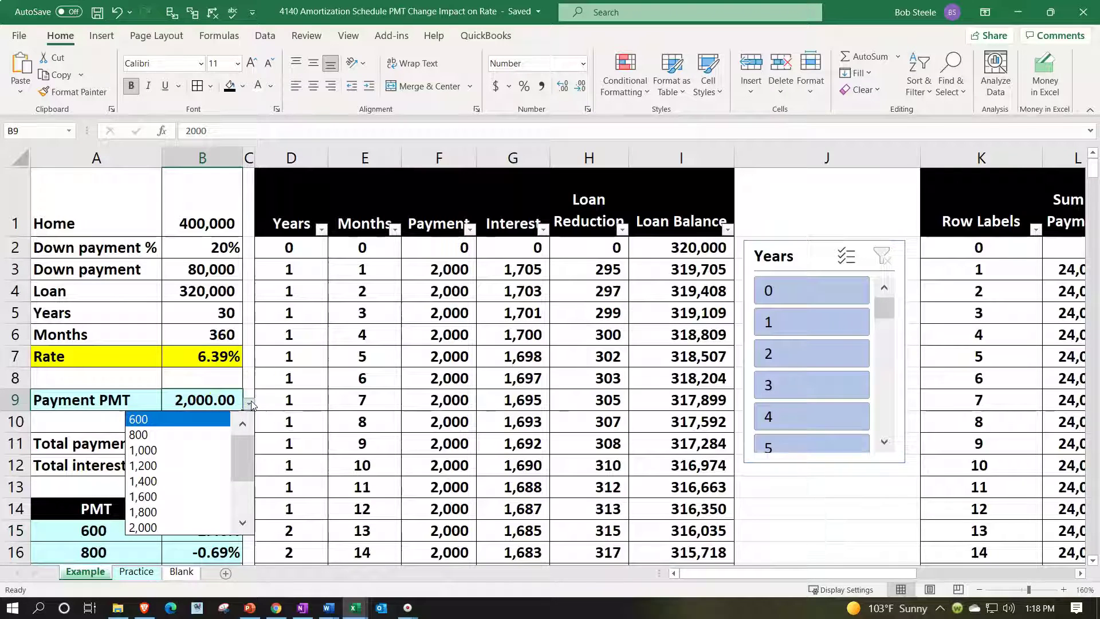
click(251, 402)
click(408, 401)
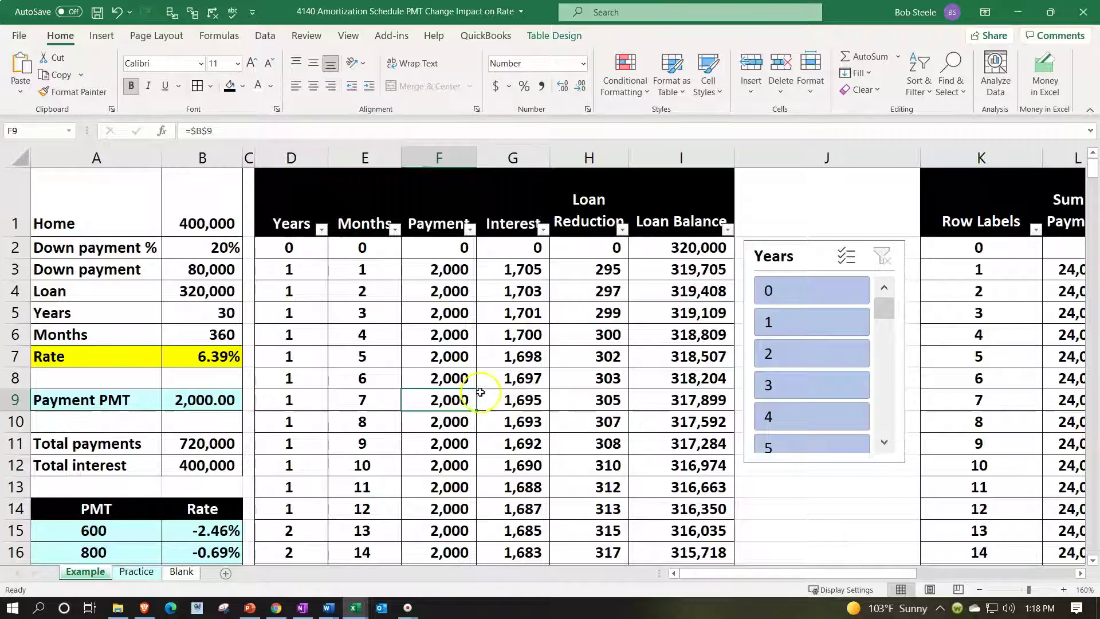
drag(797, 575, 735, 574)
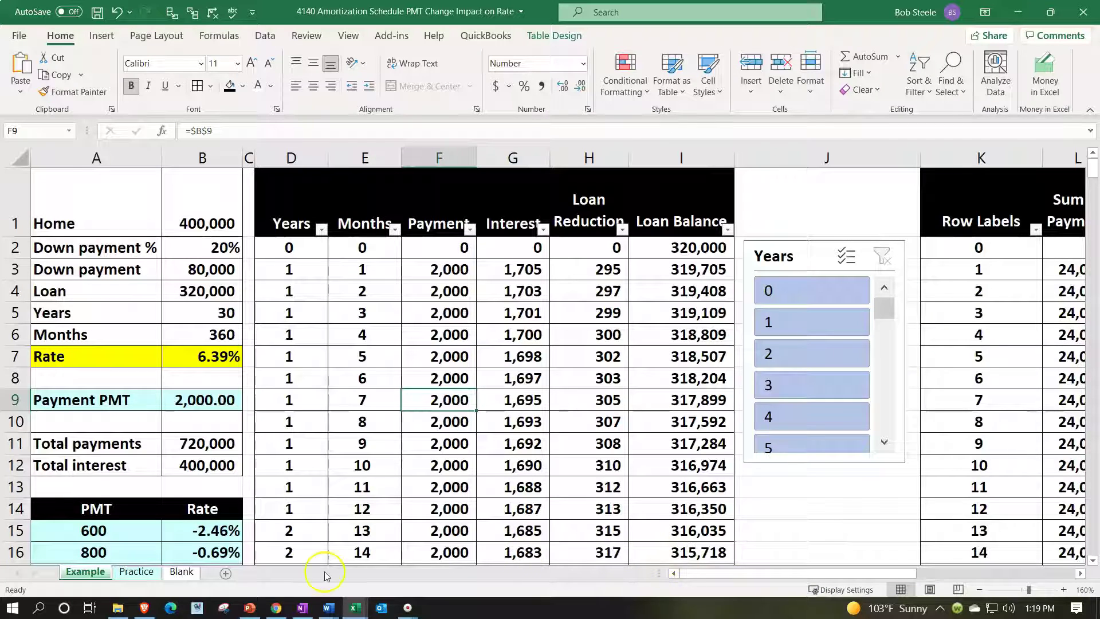
- Switch to the Practice sheet and look over its empty PMT and Rate table and the area beside the amortization schedule
click(135, 571)
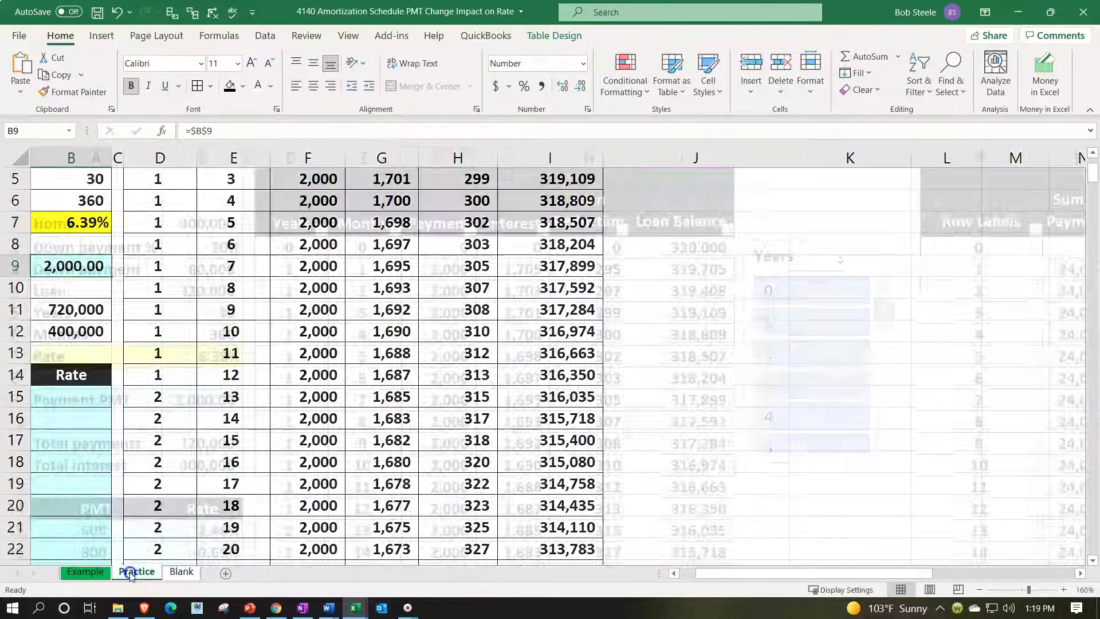
drag(780, 576, 475, 579)
click(188, 470)
scroll(187, 470, down, 2)
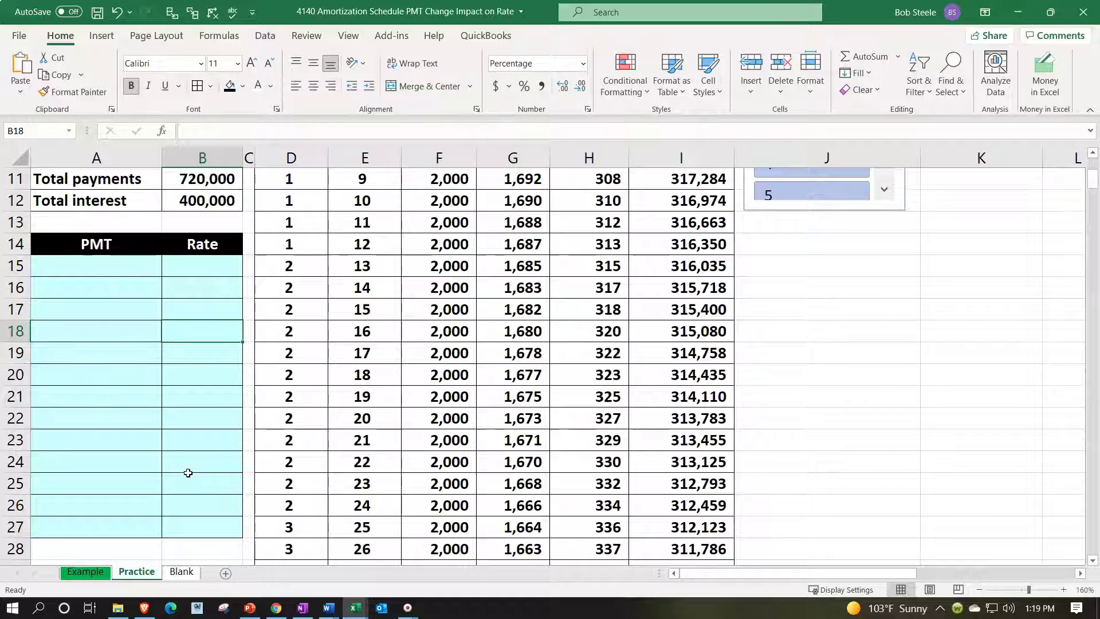
scroll(188, 472, up, 4)
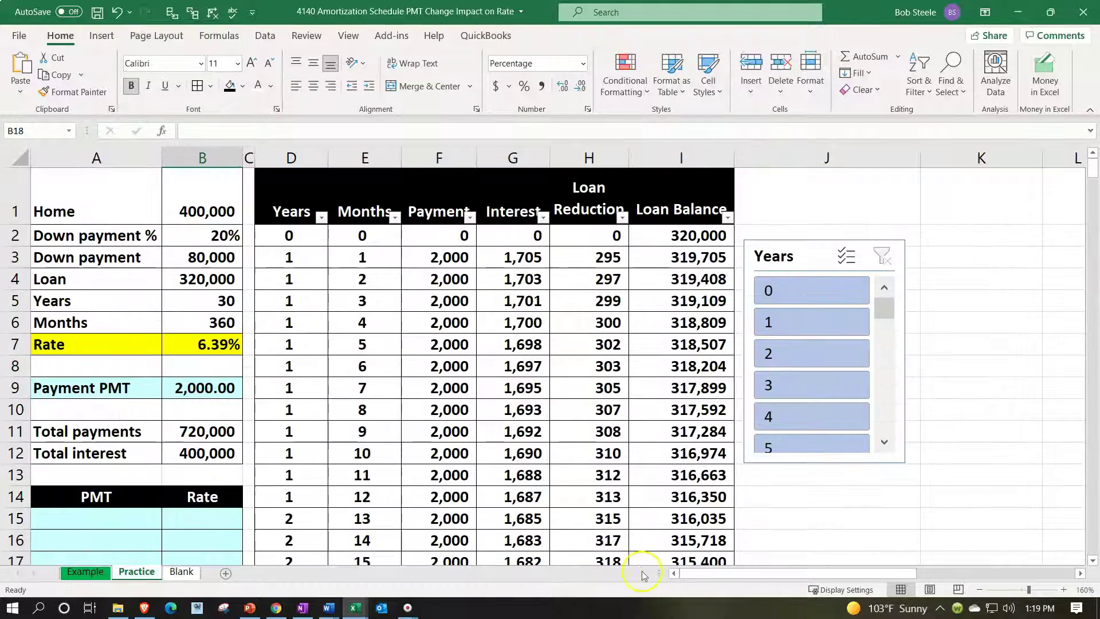
drag(713, 572, 498, 576)
click(866, 449)
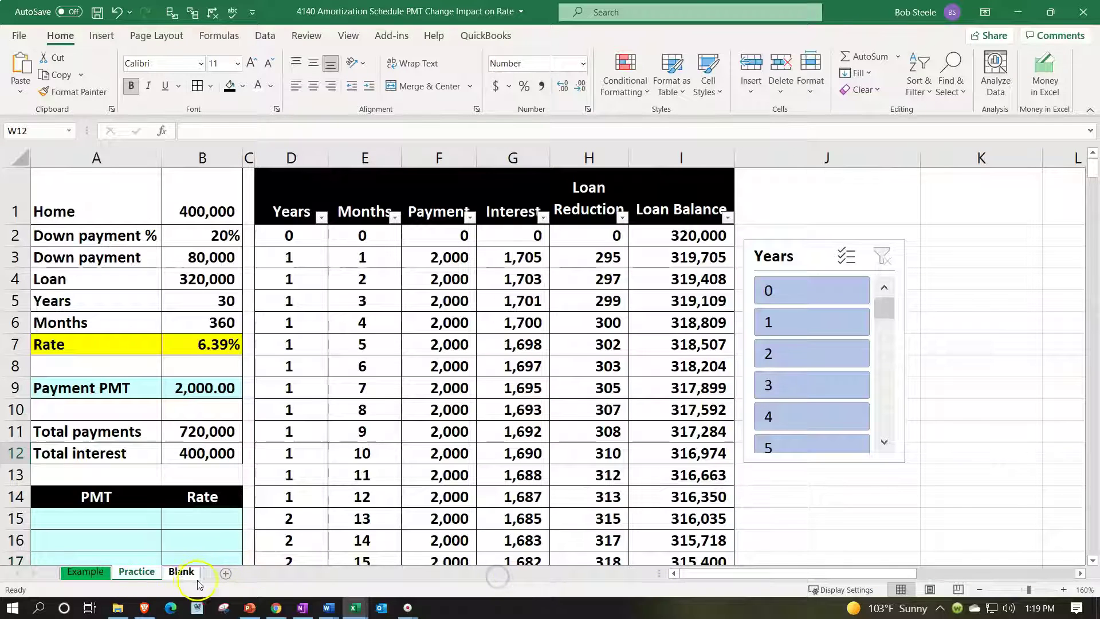
- Switch to the Blank sheet and review the home price, down payment, loan, years and months cells
click(182, 571)
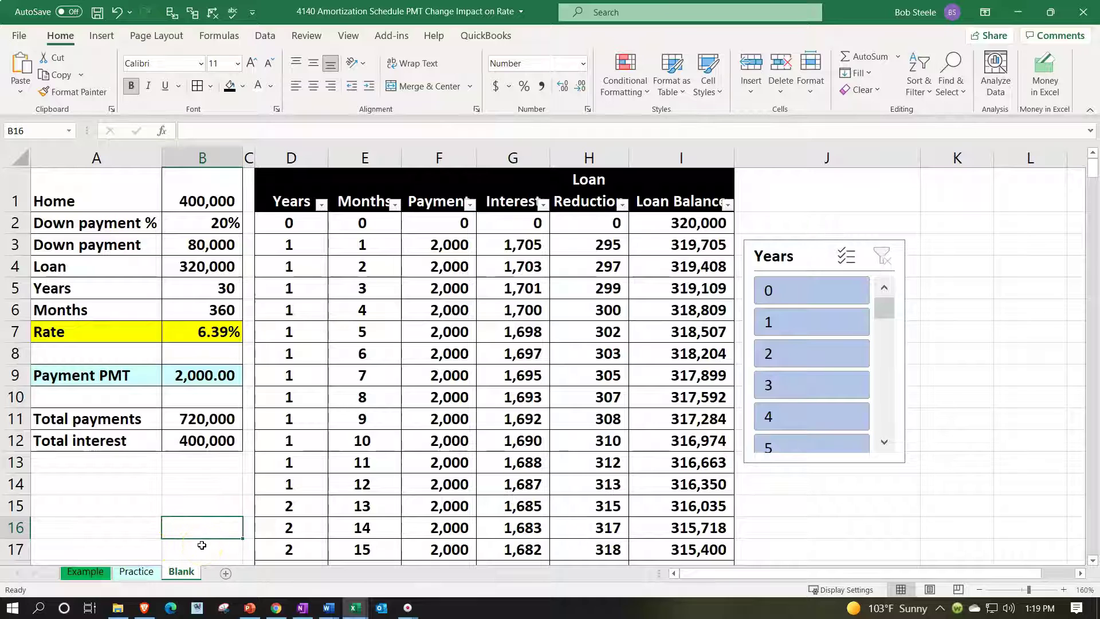
click(108, 205)
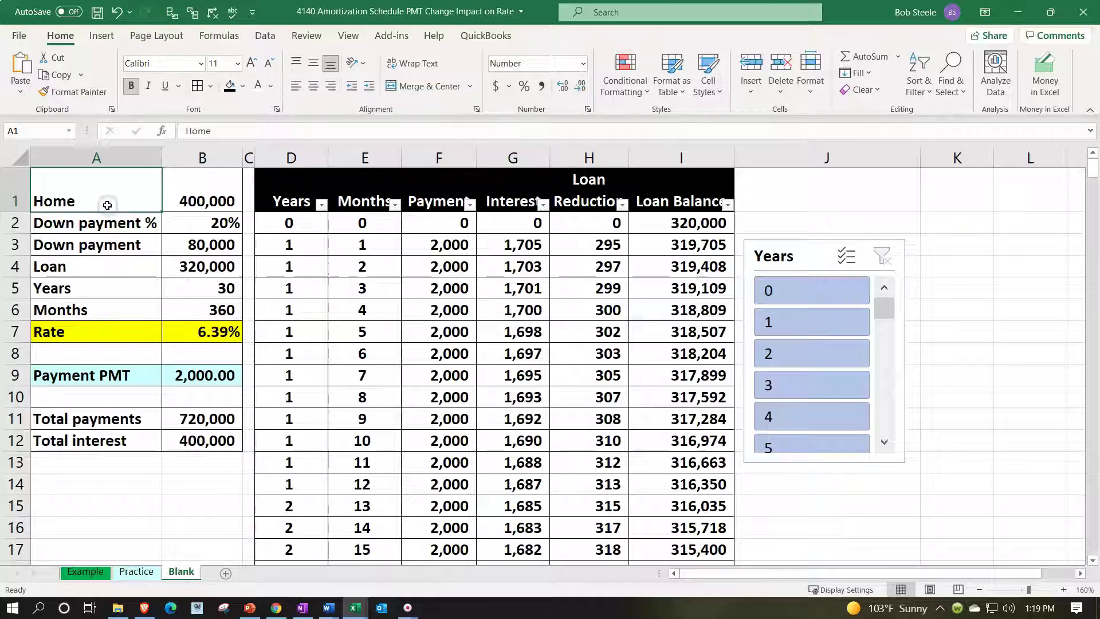
click(174, 200)
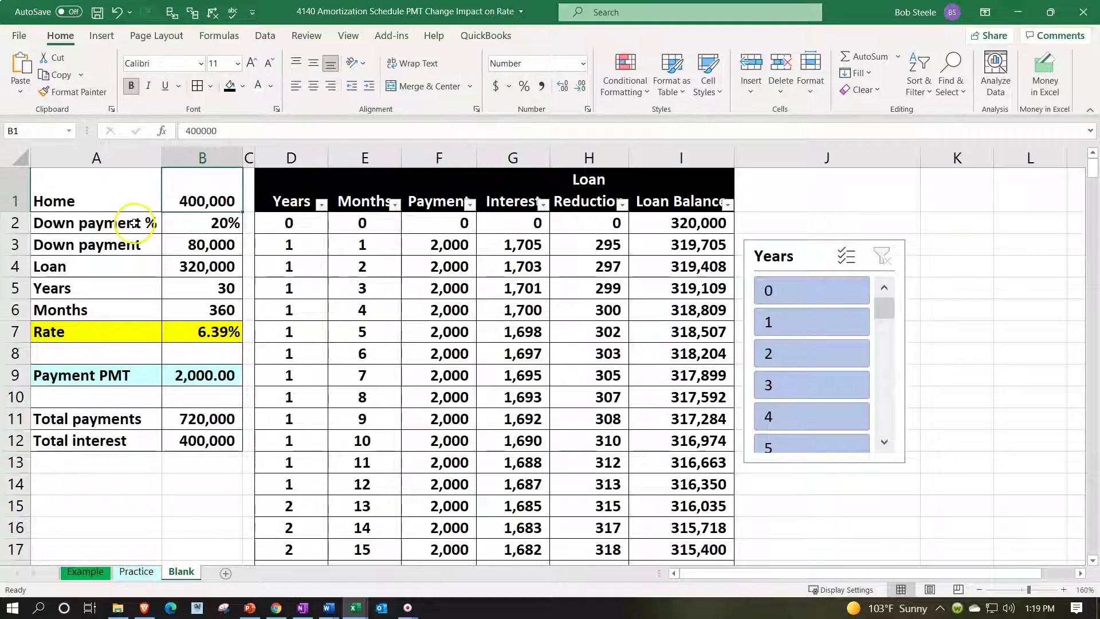
click(156, 223)
click(171, 223)
click(180, 244)
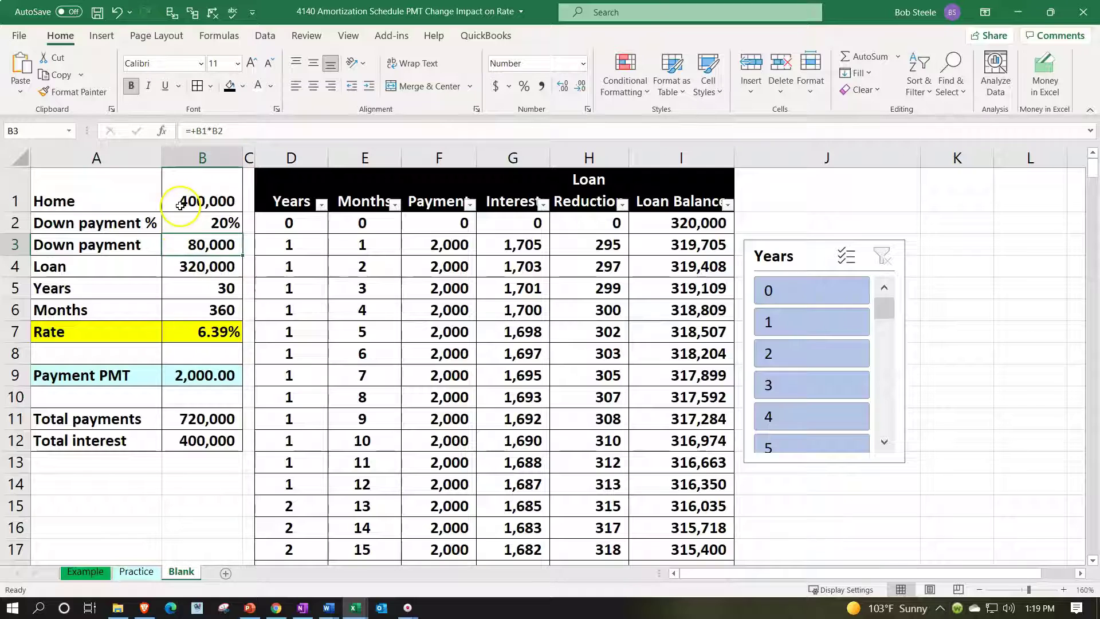
click(180, 263)
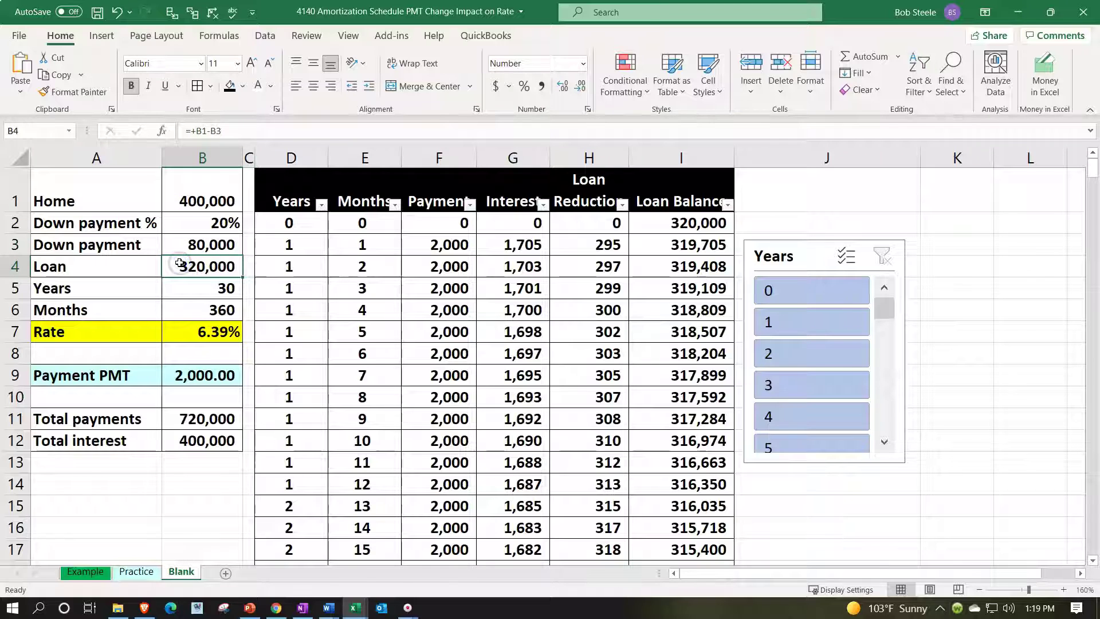
click(190, 290)
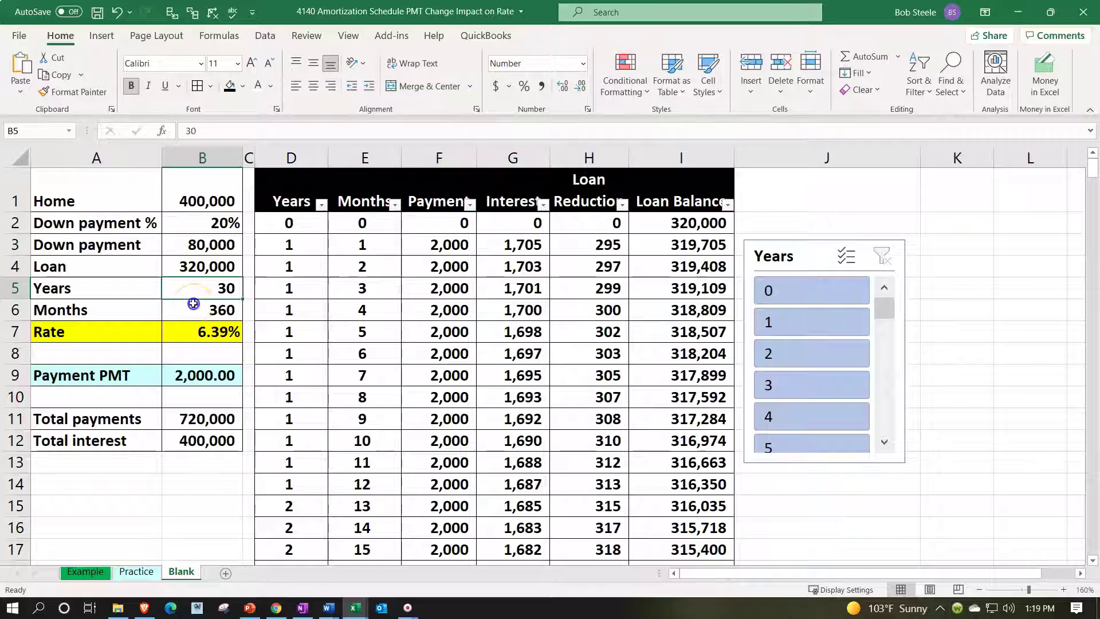
click(193, 303)
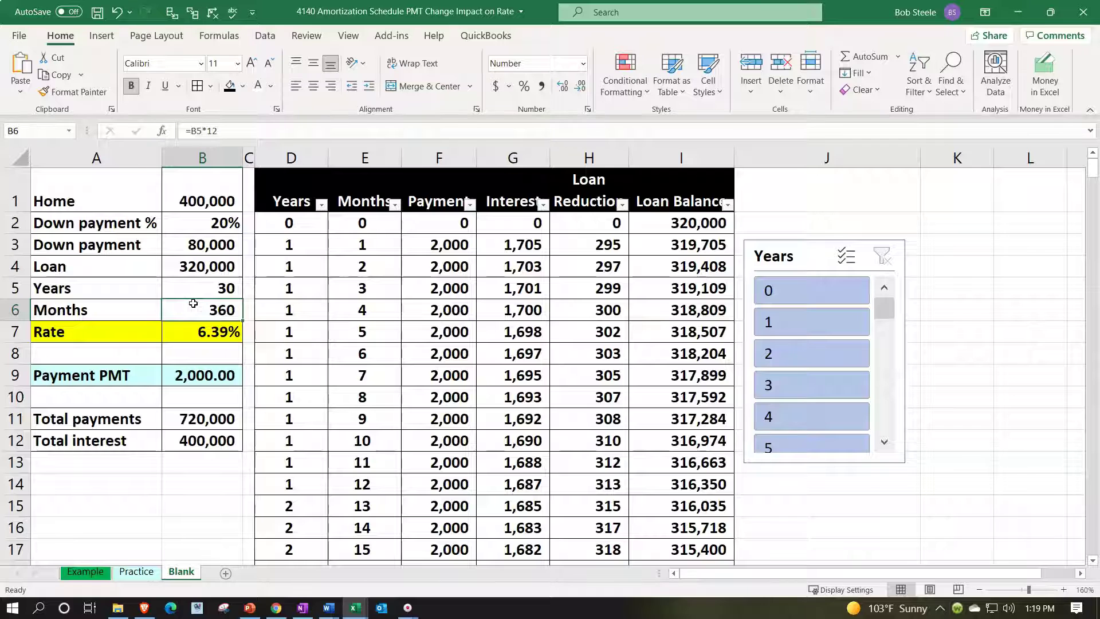
click(193, 303)
- Inspect the RATE formula in the Rate cell and the Payment PMT input on the Blank sheet
click(182, 331)
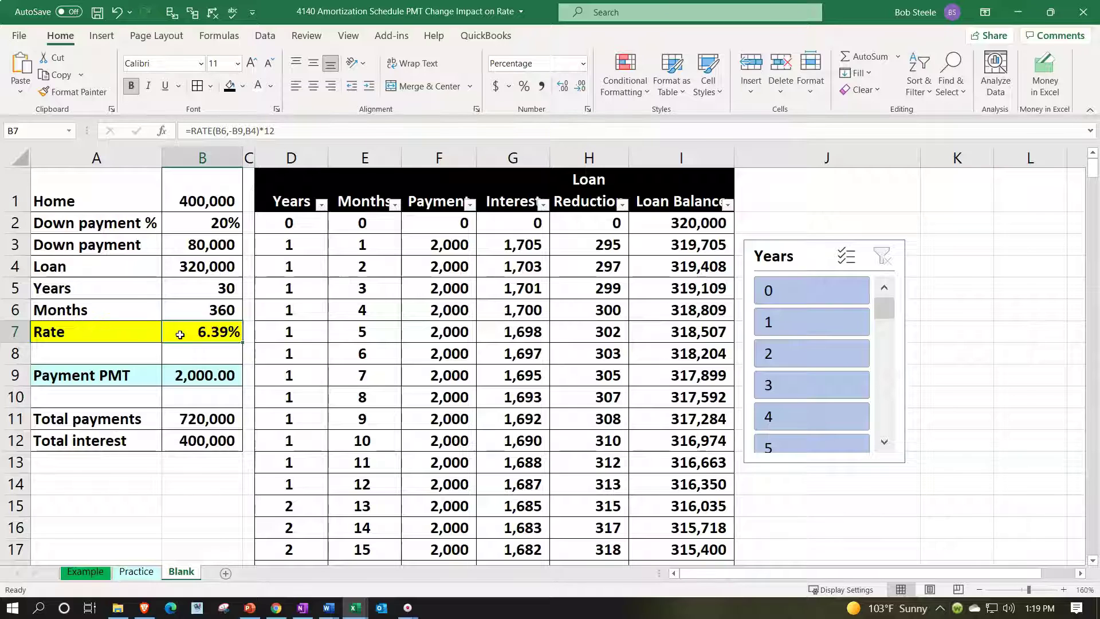
double_click(180, 335)
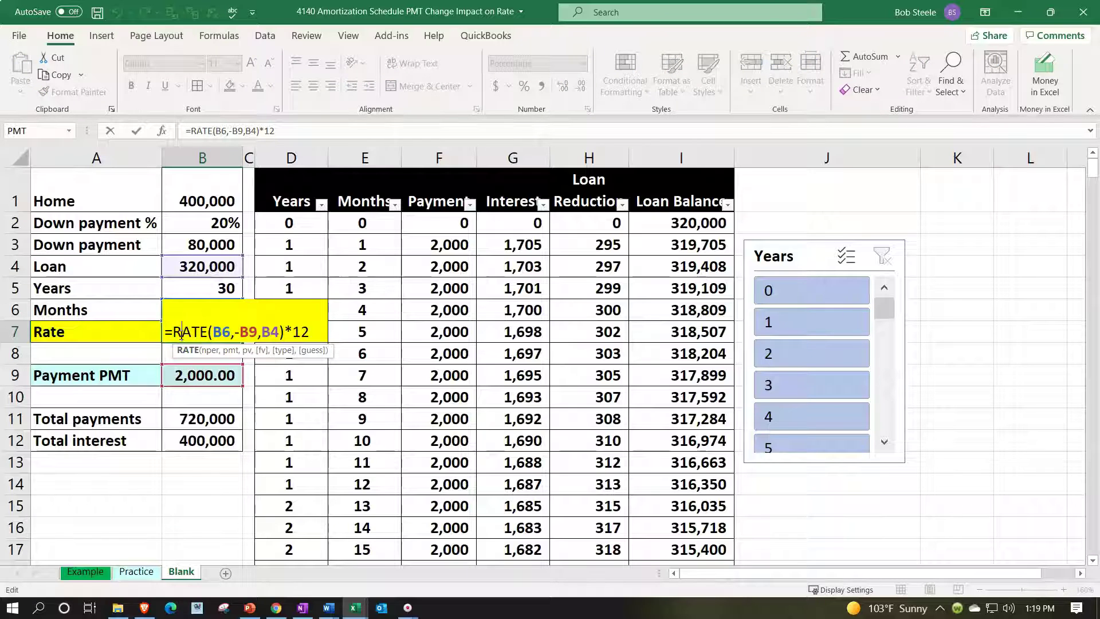
key(Return)
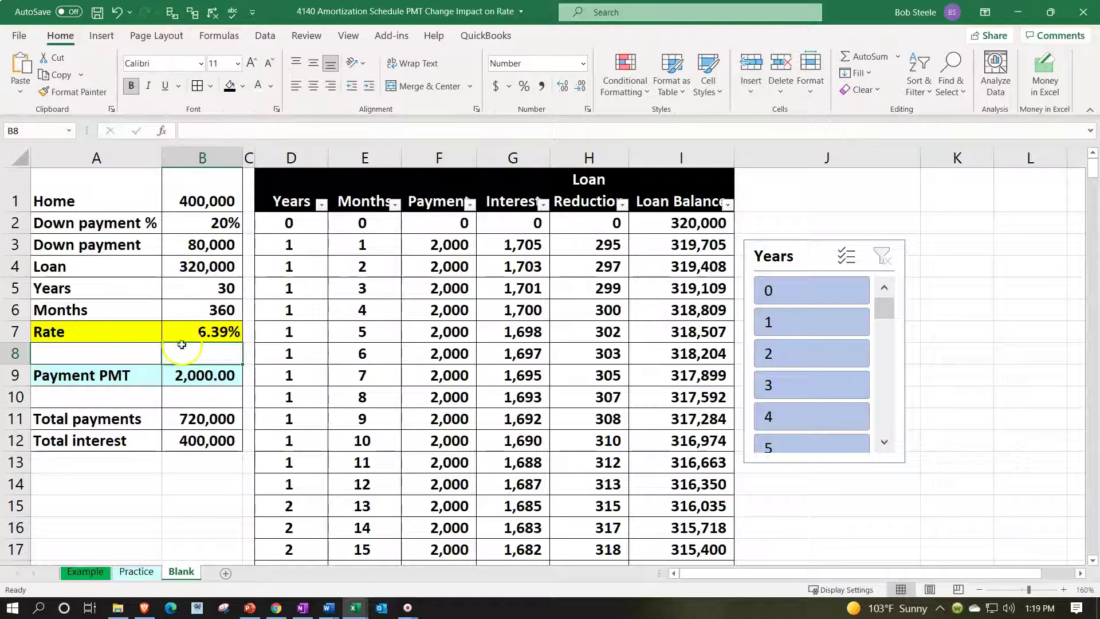
click(155, 375)
click(195, 375)
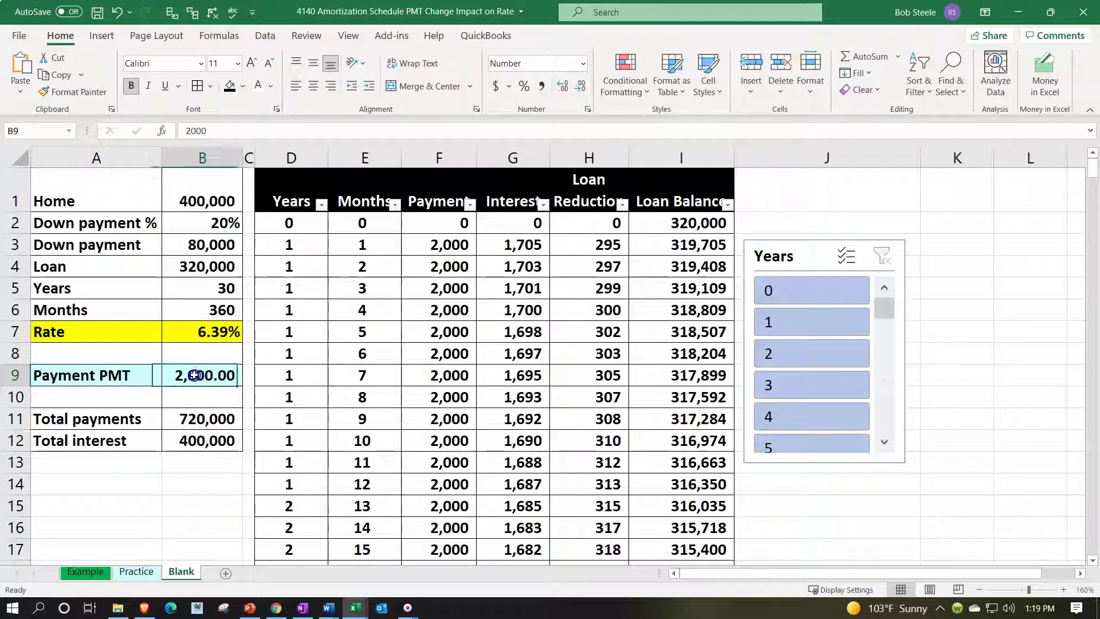
click(197, 371)
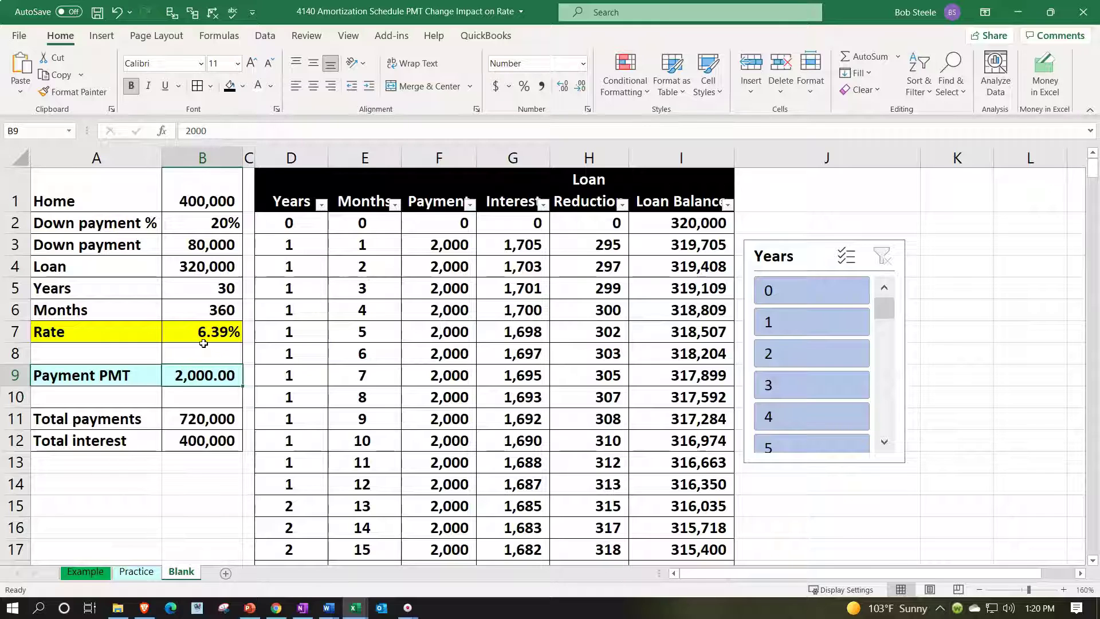
- Enter the table headings PMT in A14 and Rate in B14 below the loan summary on the Blank sheet
click(114, 482)
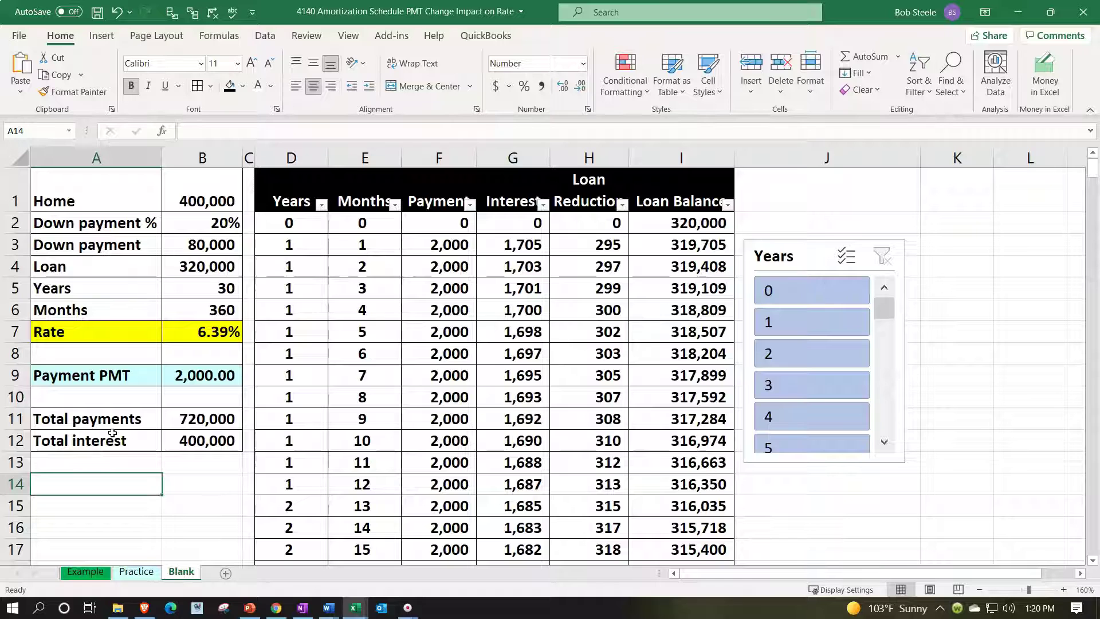
text(PMT)
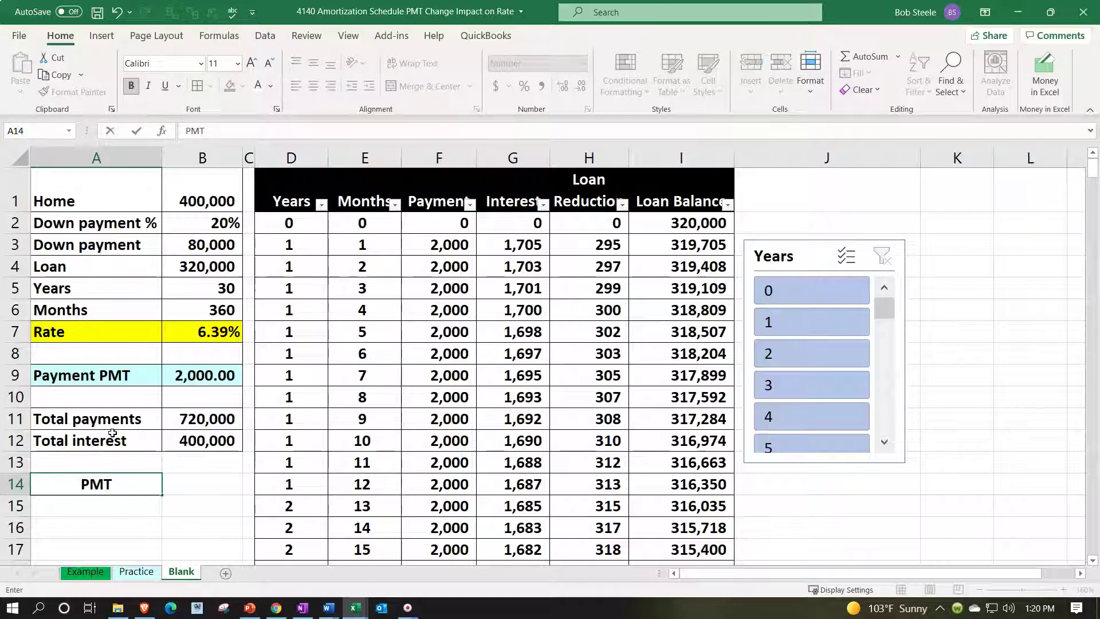
key(Tab)
text(Rate)
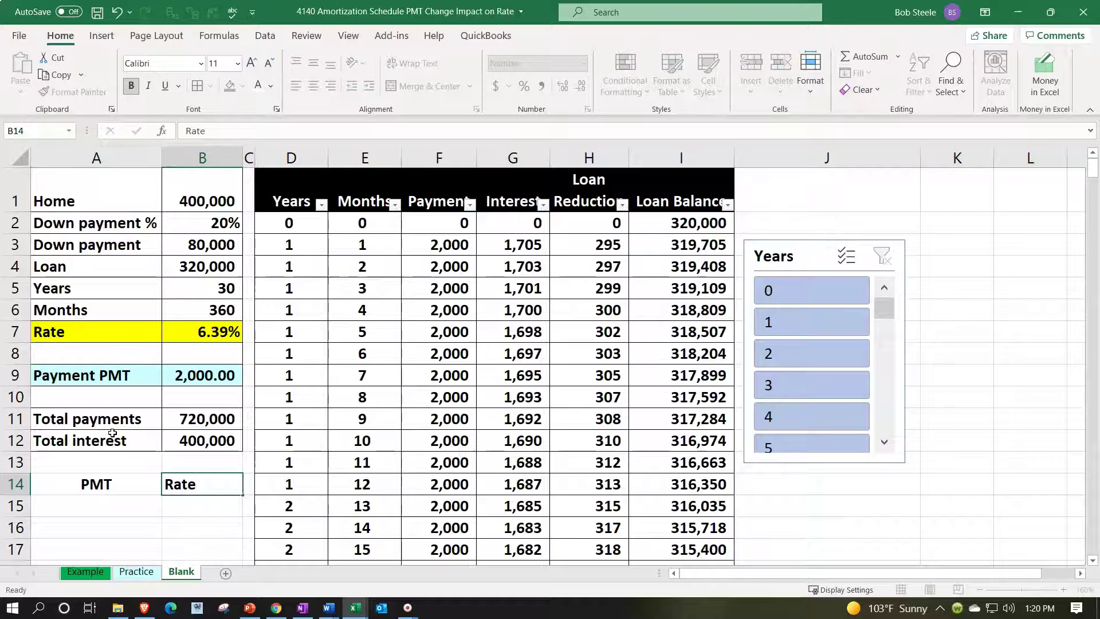
key(Return)
- Format the PMT and Rate headings in A14:B14 with black fill, white text and centered alignment
scroll(112, 432, down, 1)
drag(98, 398, 182, 405)
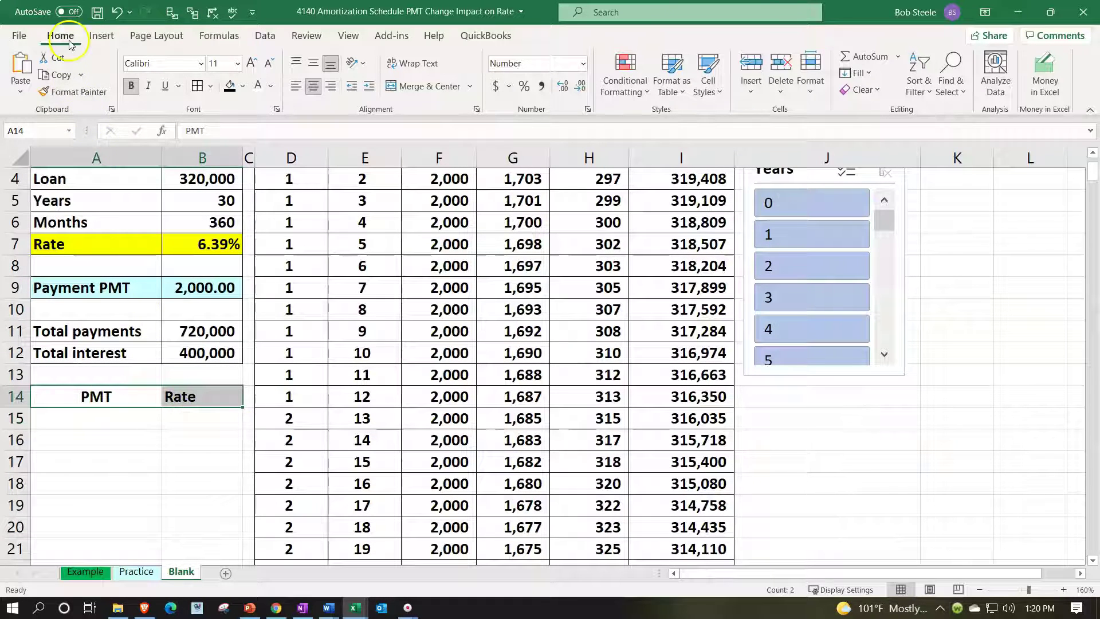
click(232, 88)
click(257, 86)
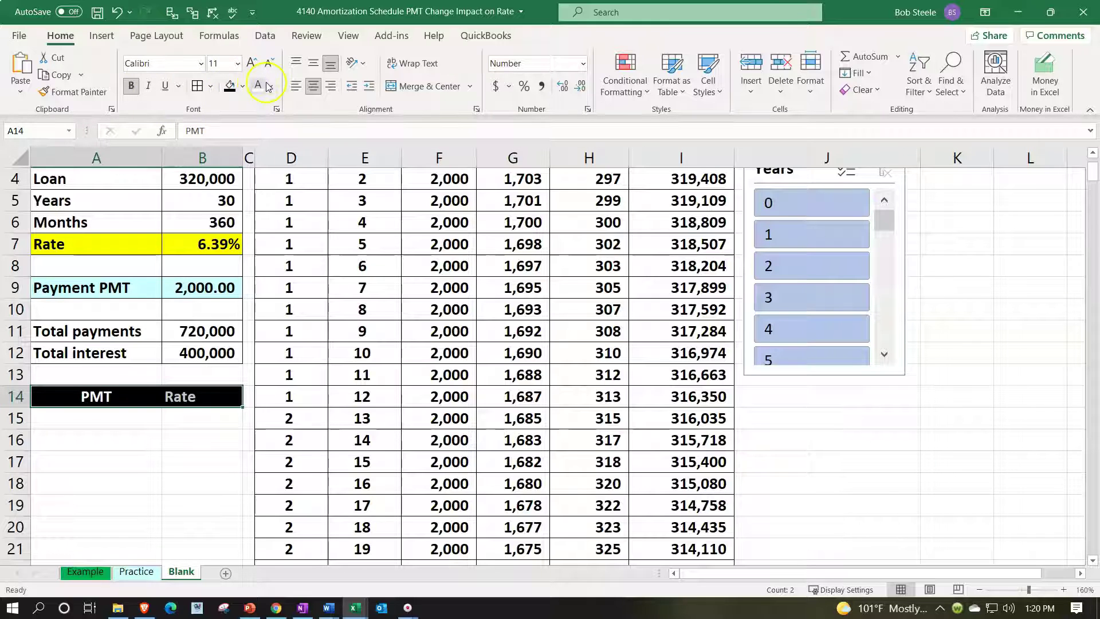
click(312, 86)
click(312, 86)
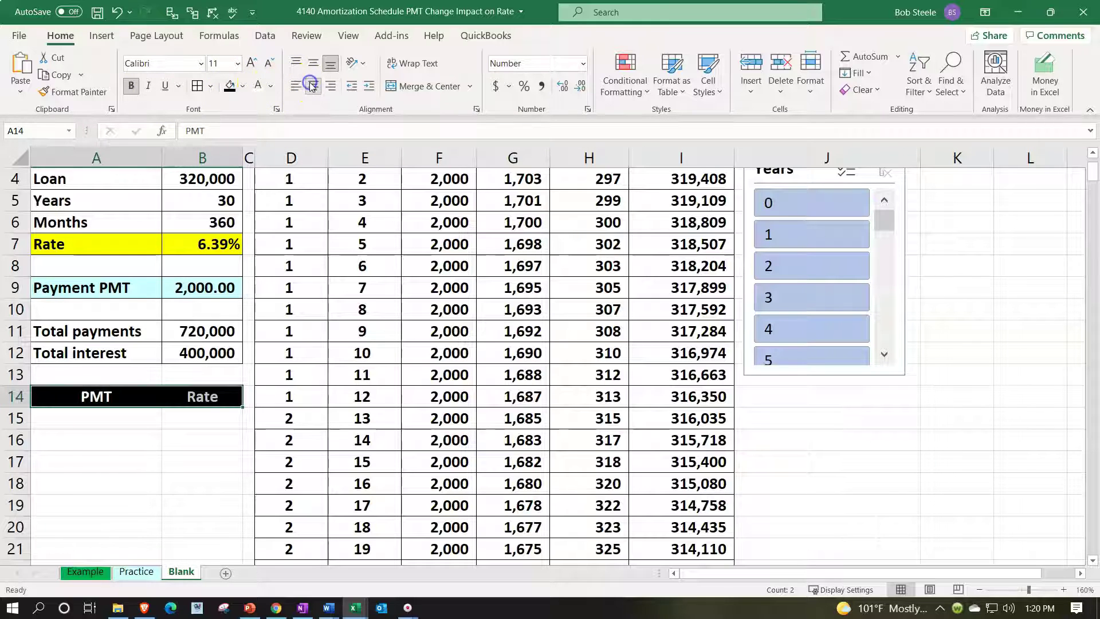
- Start the PMT column with 600 in A15 and the formula =A15+200 in A16
click(123, 424)
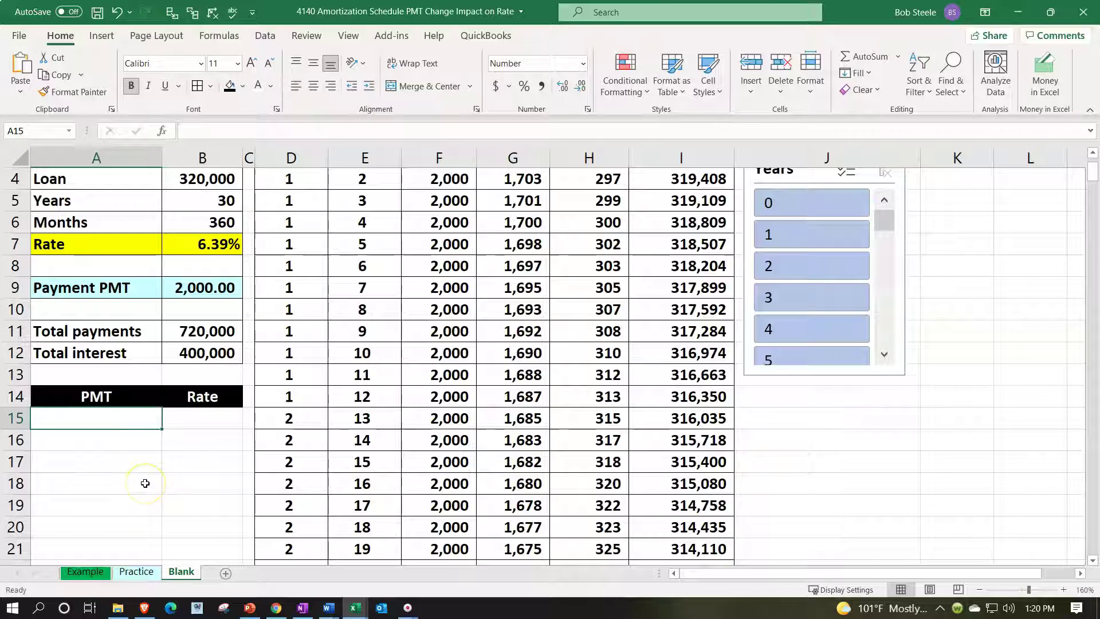
text(600)
key(Return)
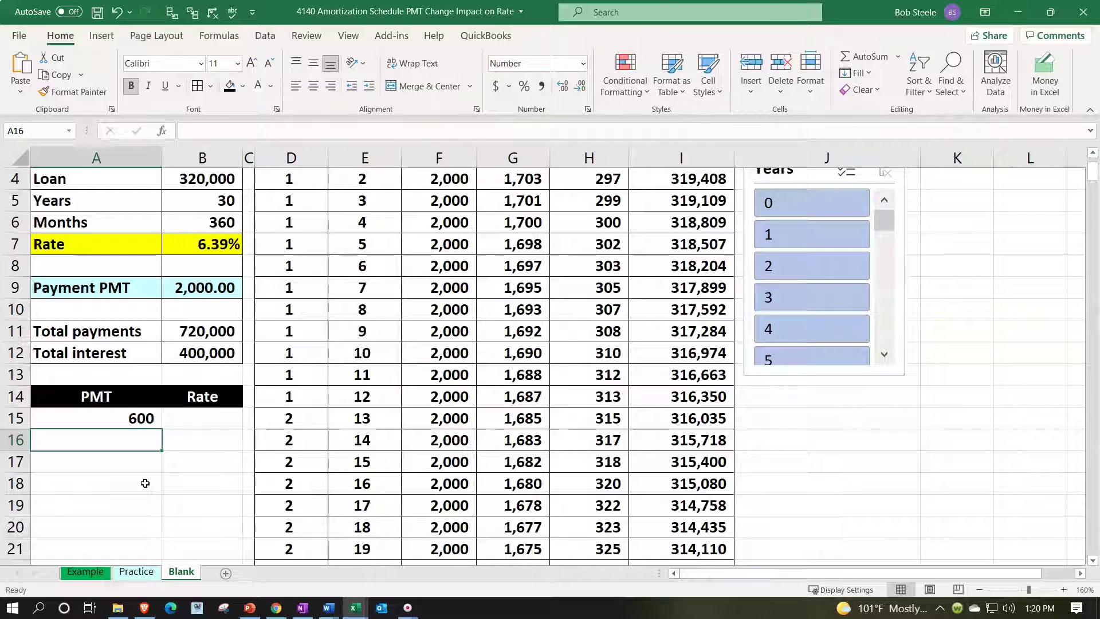
text(=)
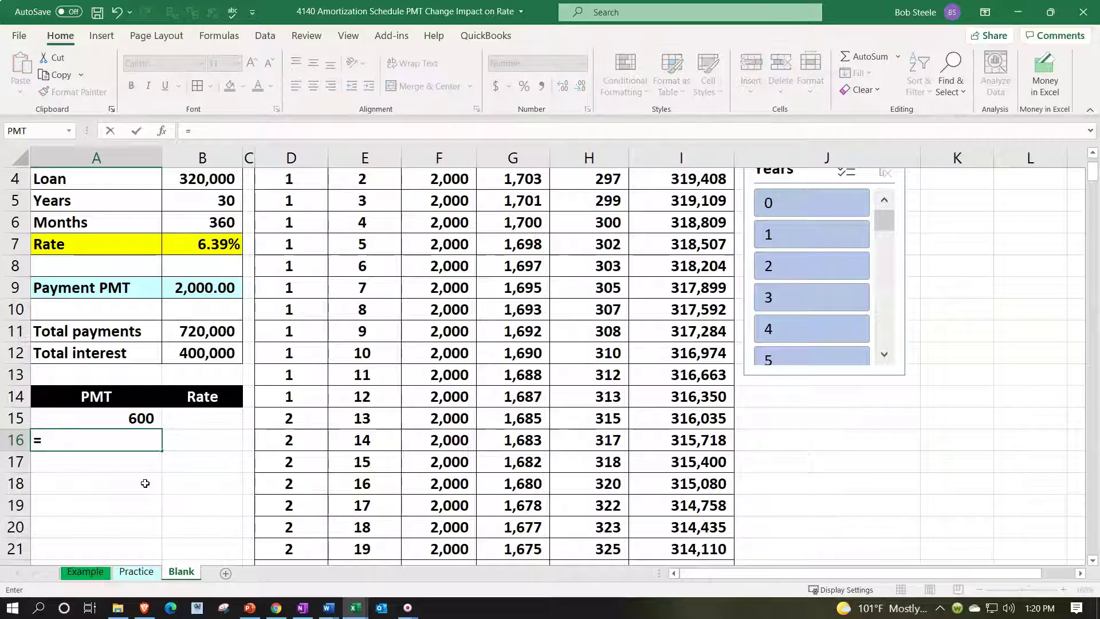
key(Up)
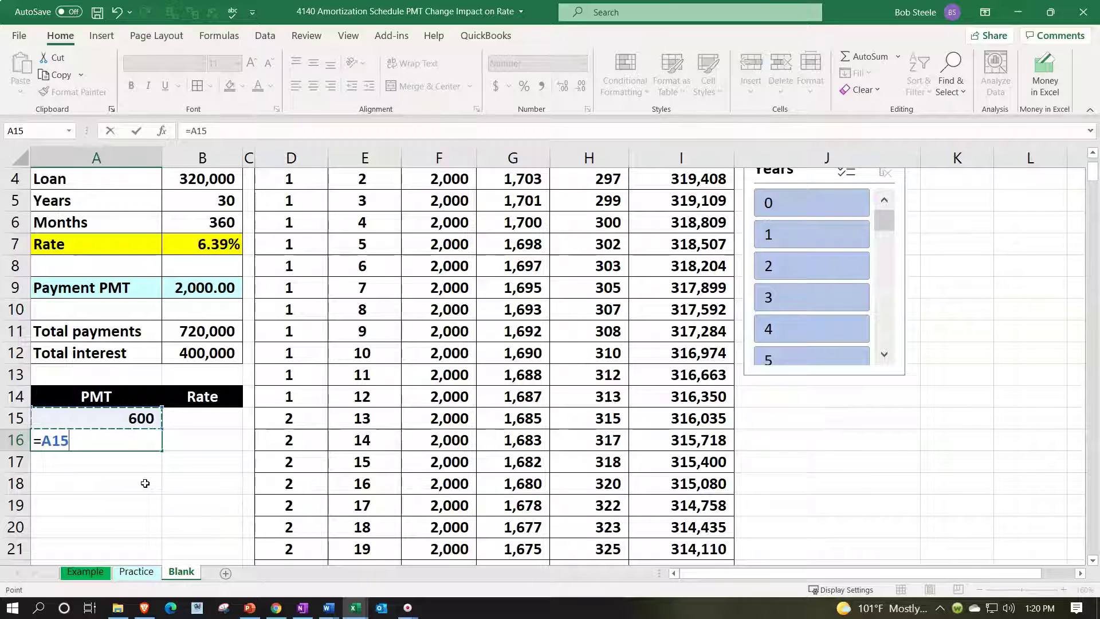
text(+20)
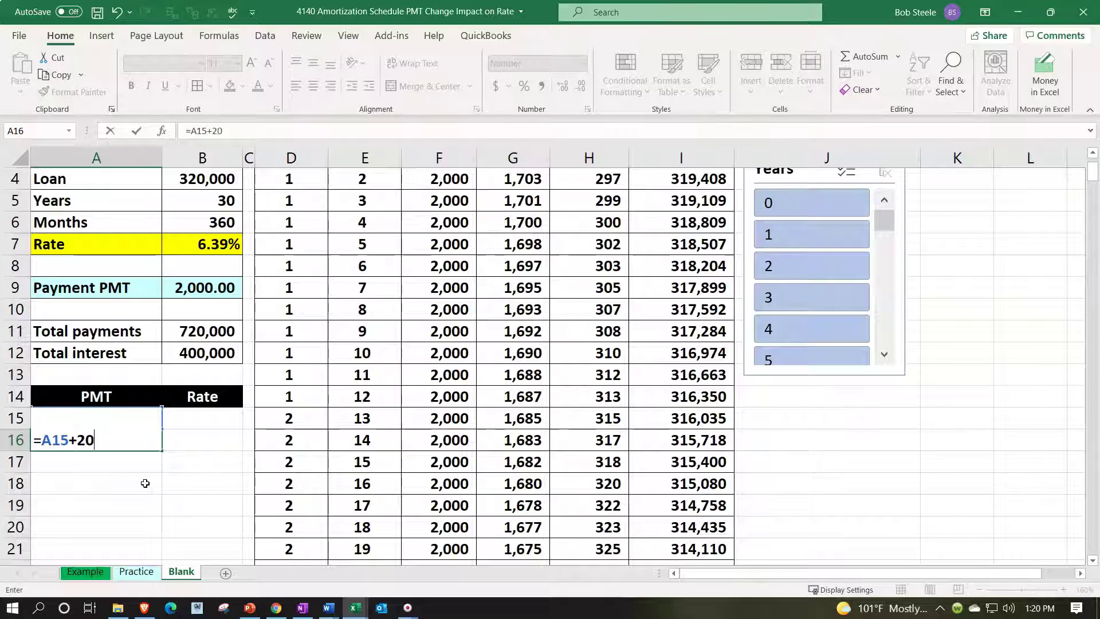
text(0)
key(Return)
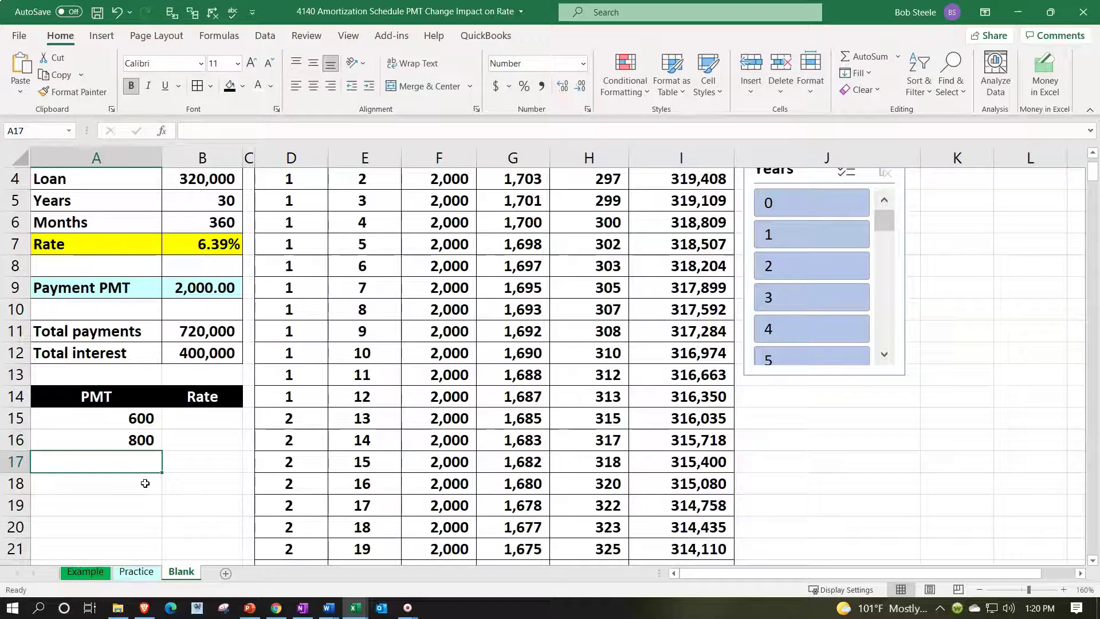
- Fill the 200-increment formula from A16 down through A27 so the PMT series runs to 3,000
scroll(145, 483, down, 1)
click(146, 376)
scroll(151, 389, down, 1)
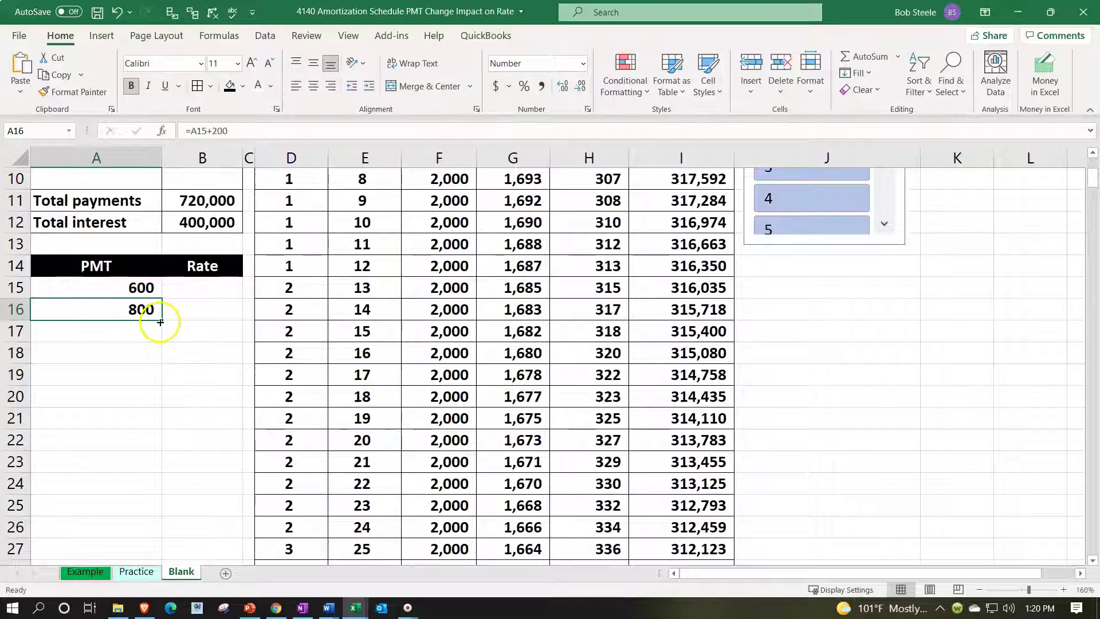
drag(160, 320, 158, 554)
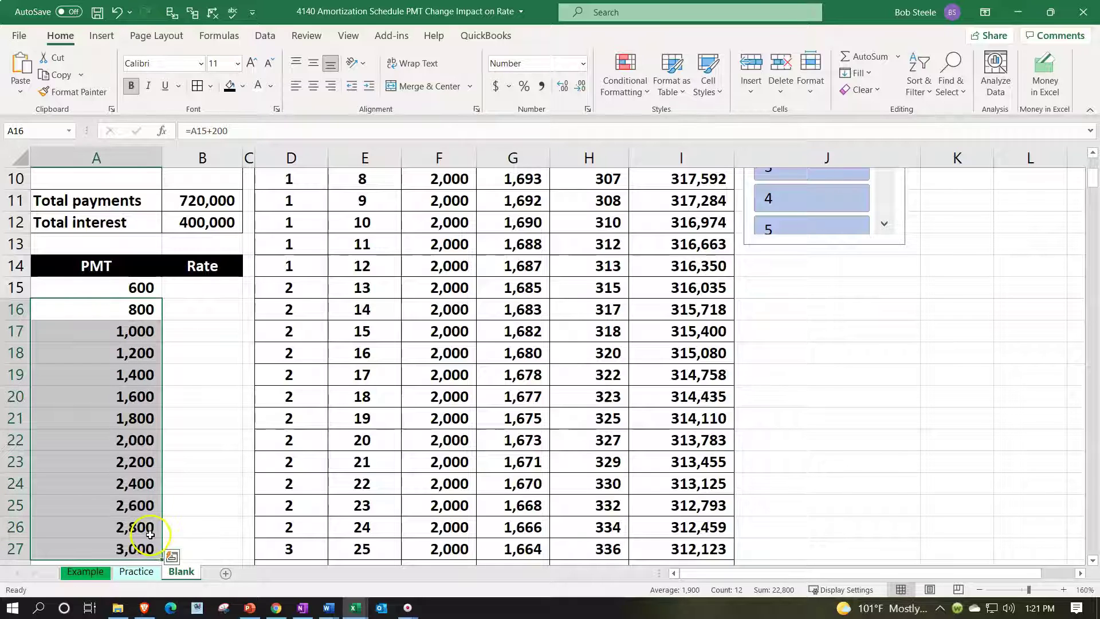
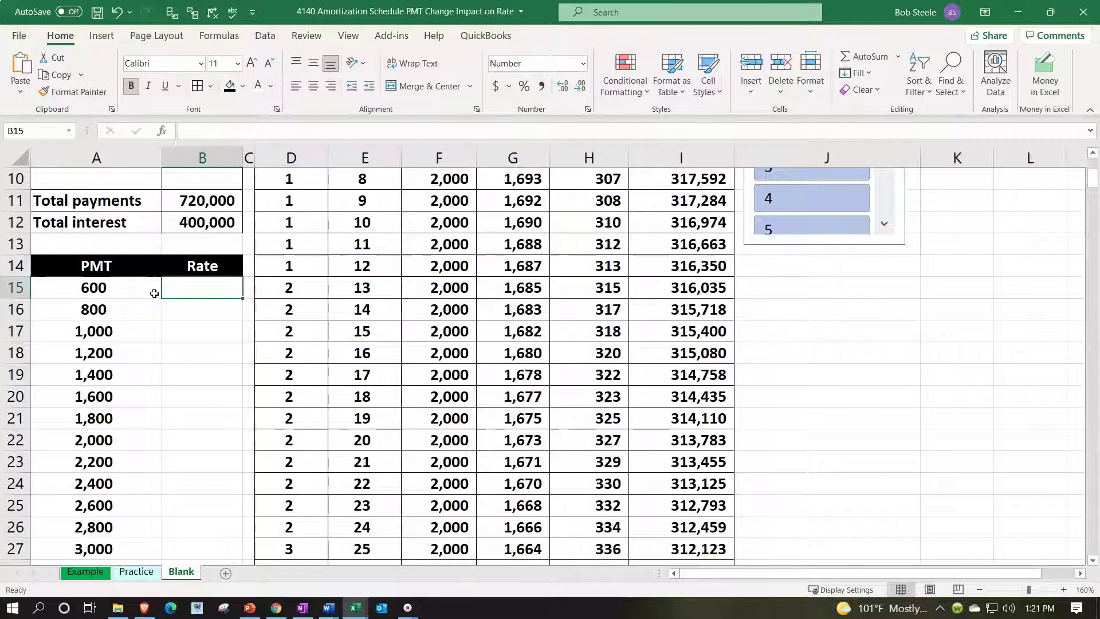
- Review the Payment PMT input and the RATE formula in the loan summary's Rate cell
scroll(172, 321, up, 2)
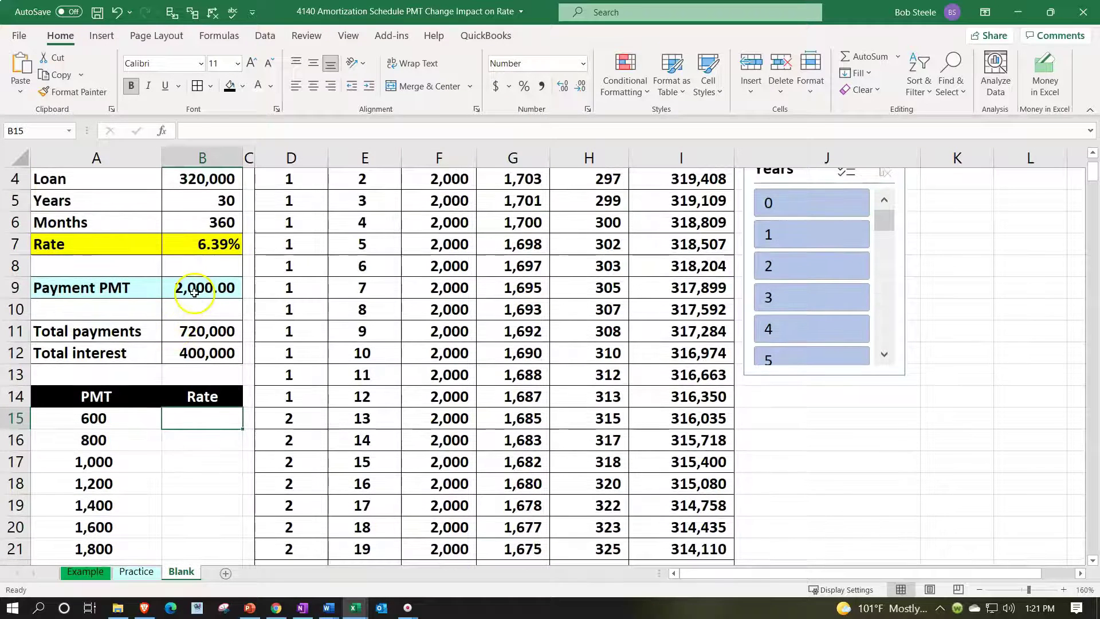
click(195, 292)
click(198, 246)
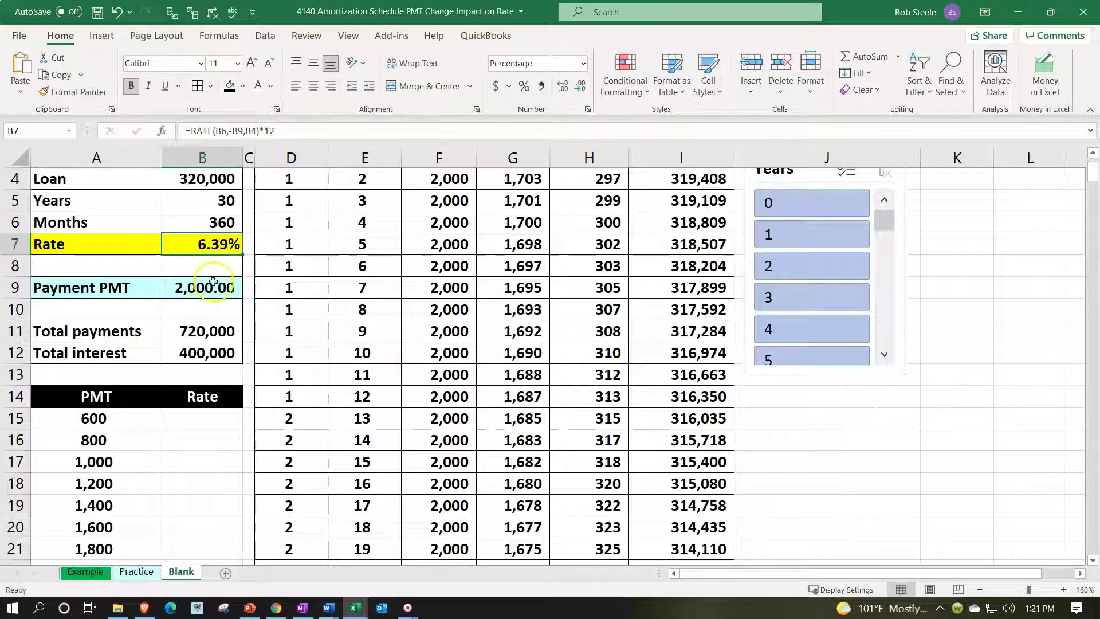
- Begin a RATE function in B22, beside the 2,000 payment in the table
click(192, 504)
scroll(193, 499, down, 1)
click(195, 500)
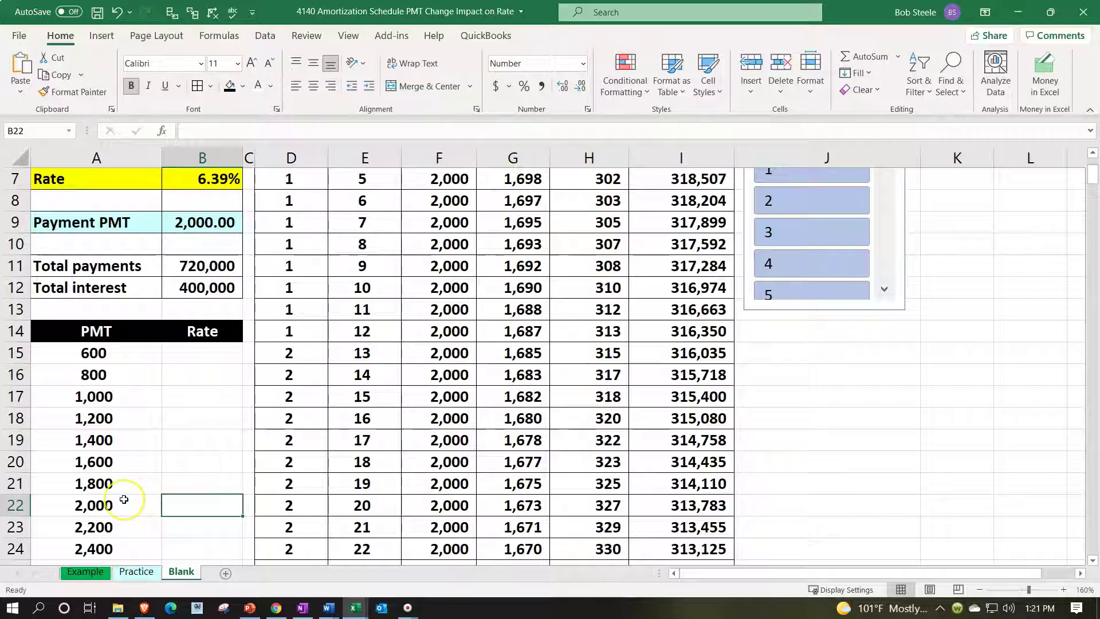
scroll(143, 499, down, 1)
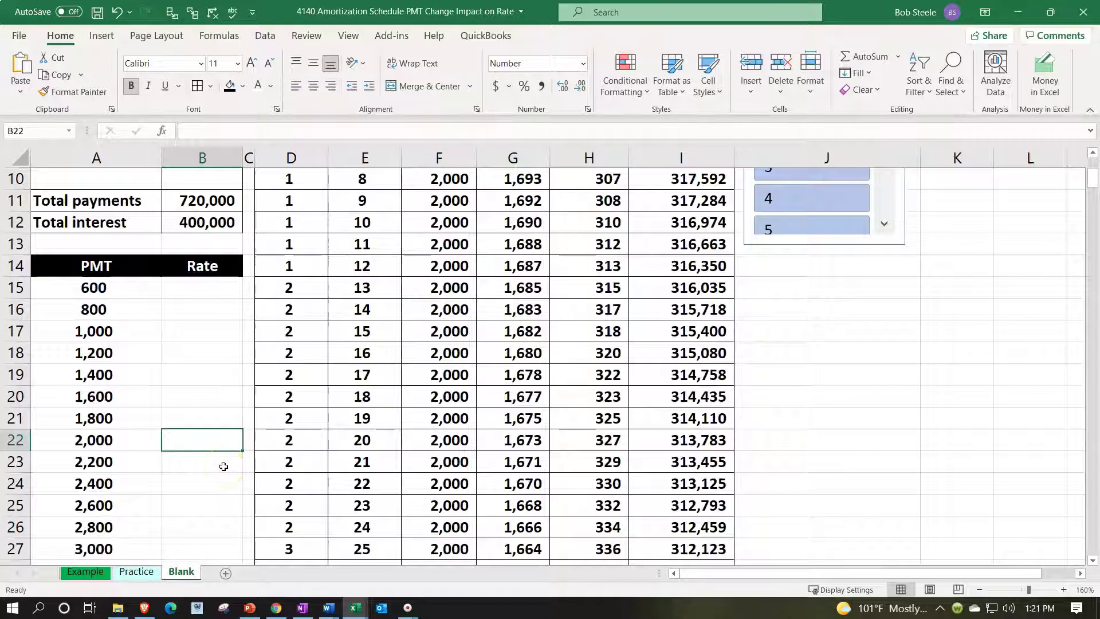
text(=)
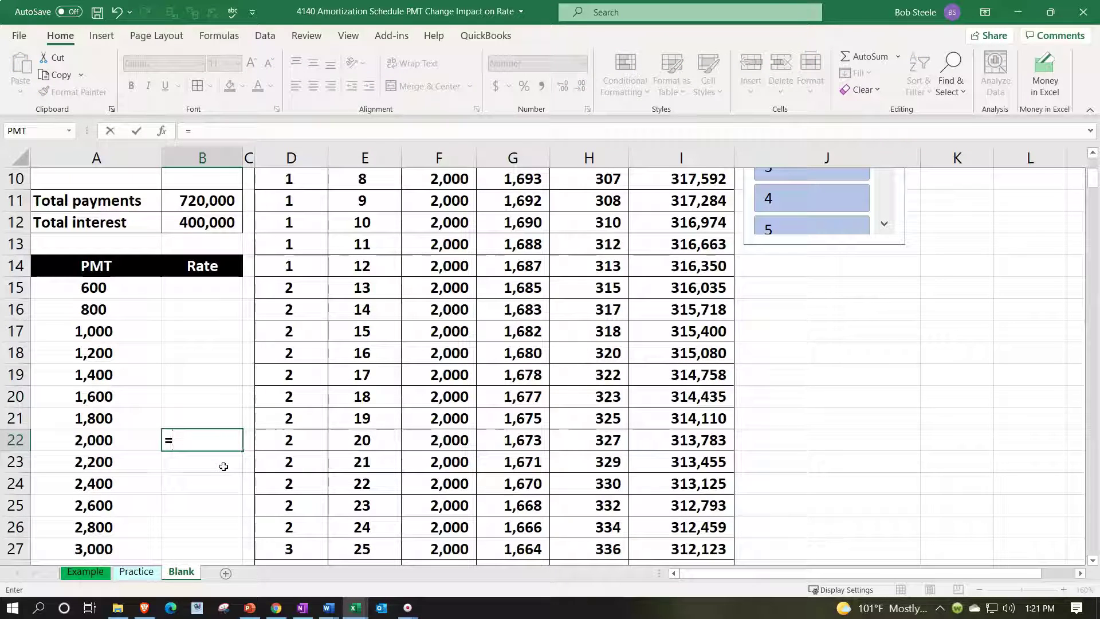
text(rate)
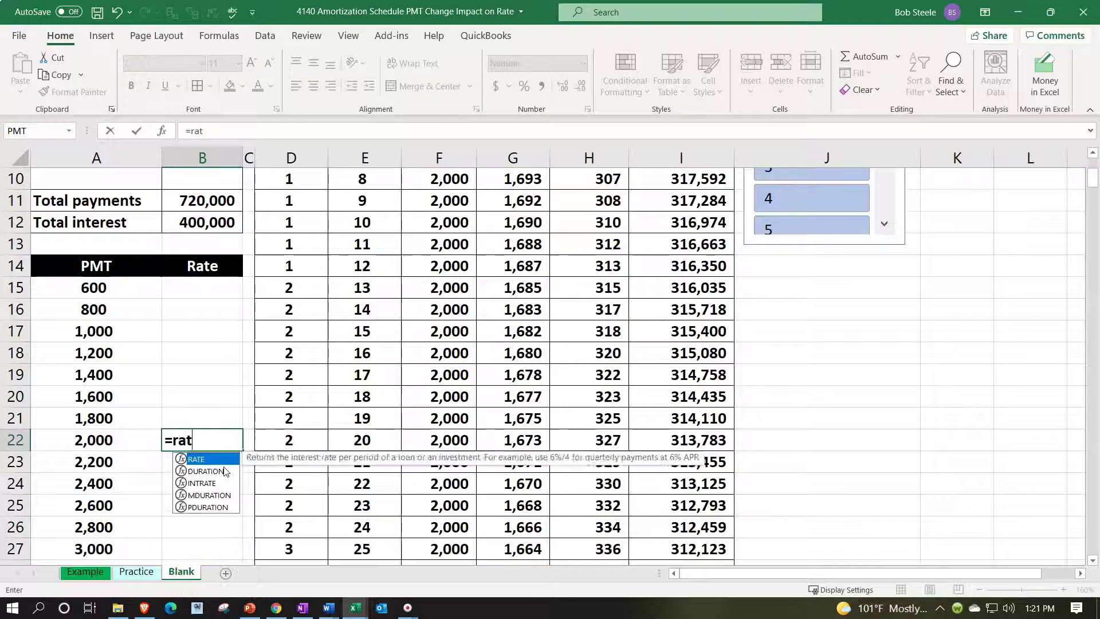
click(197, 463)
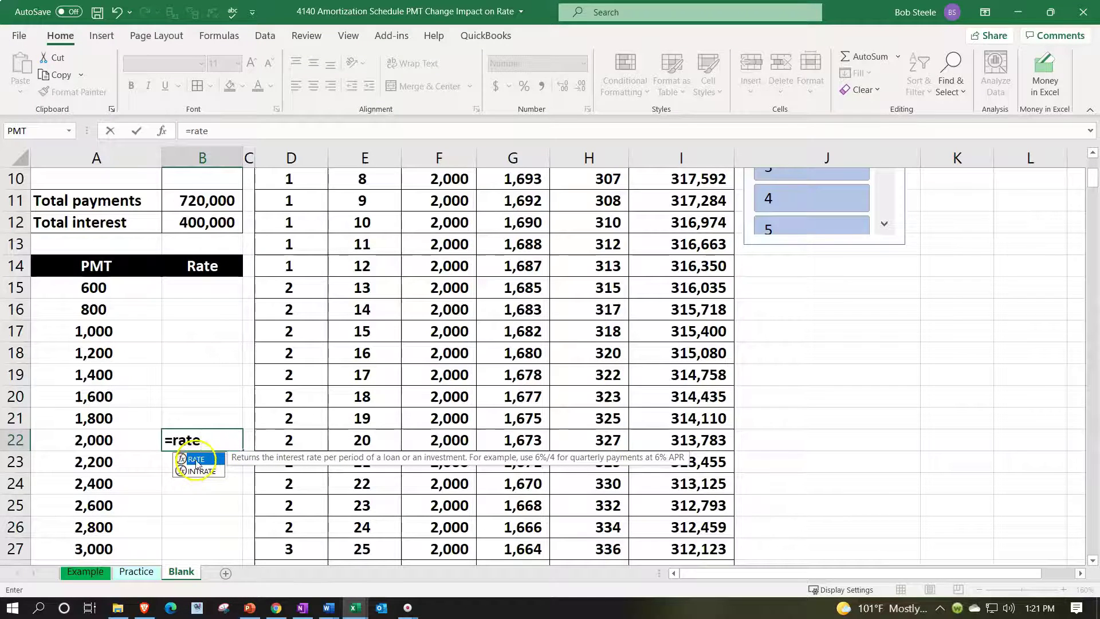
double_click(198, 461)
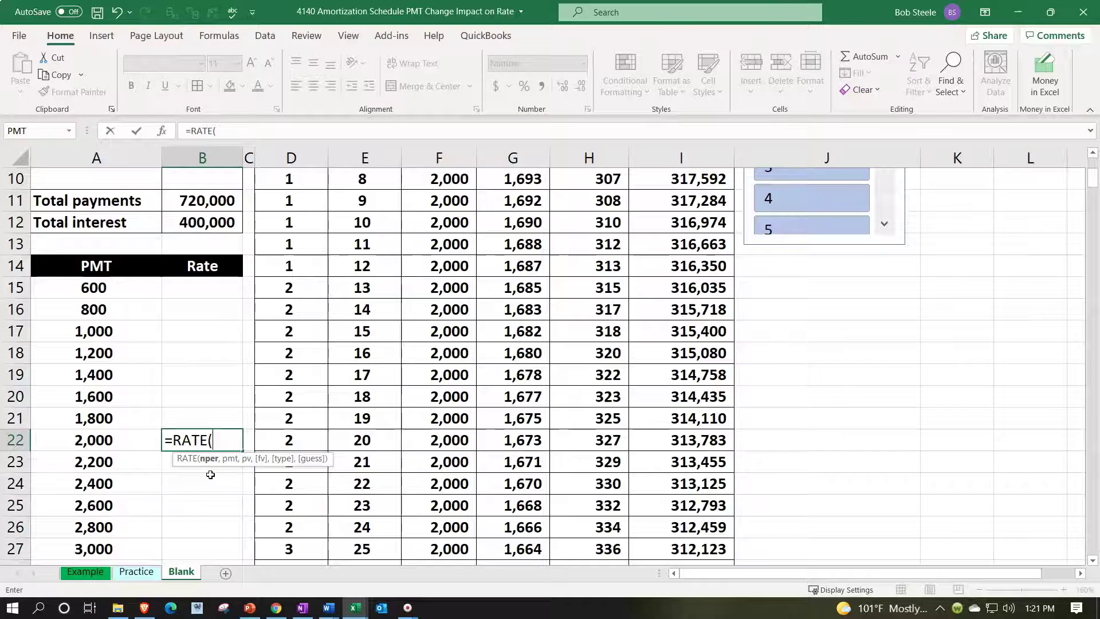
- Use the Months cell as the absolute reference $B$6 for the RATE function's number of periods
scroll(210, 474, up, 3)
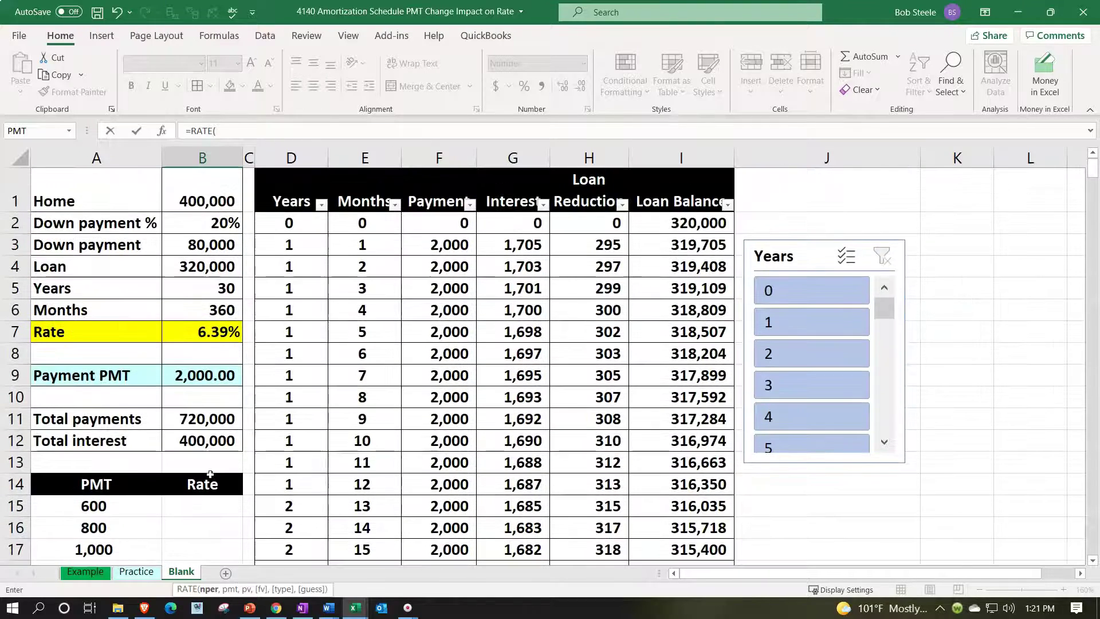
click(202, 314)
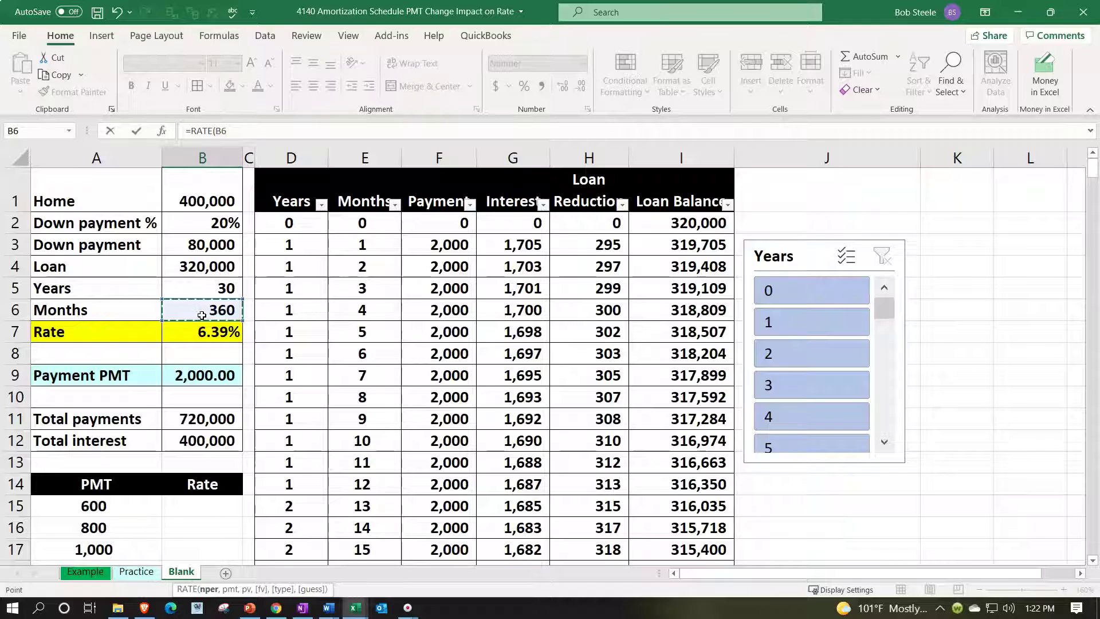
scroll(202, 315, down, 2)
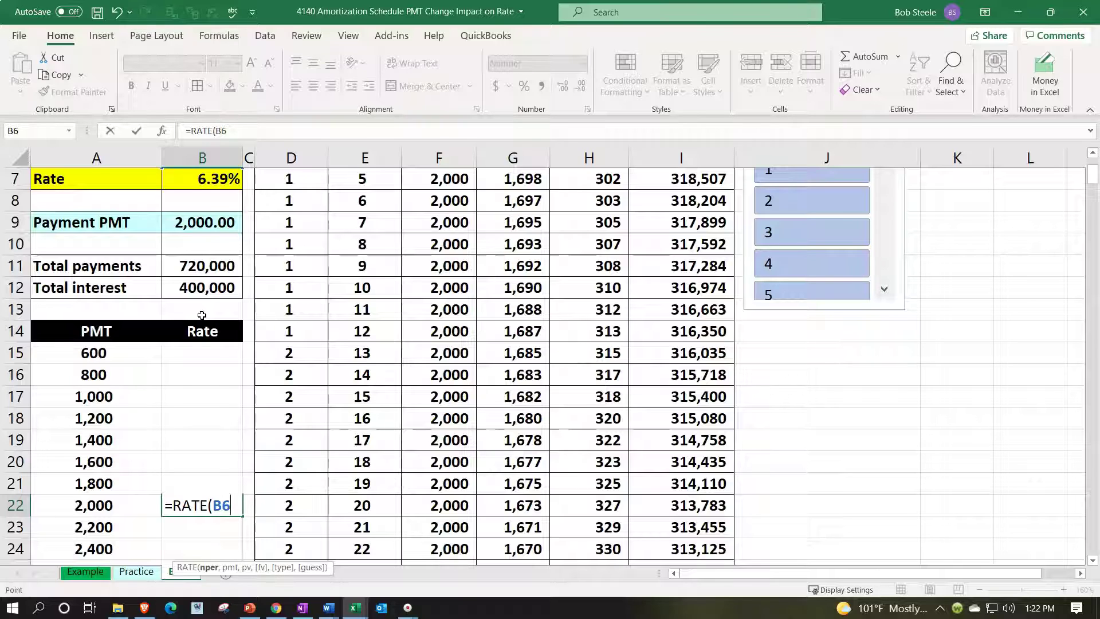
key(F4)
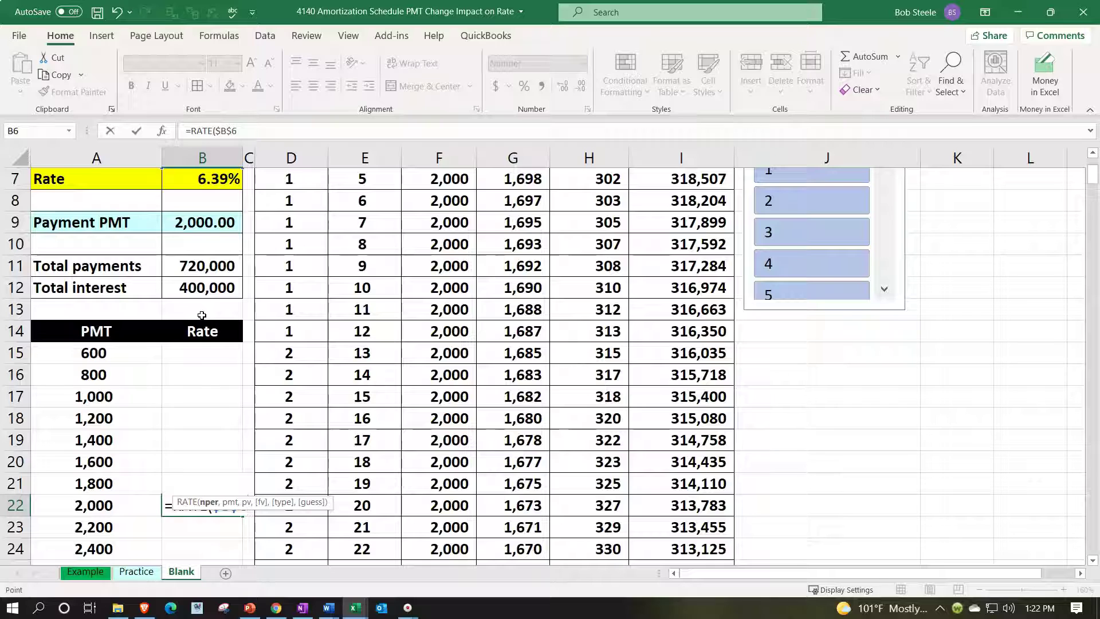
drag(227, 503, 228, 529)
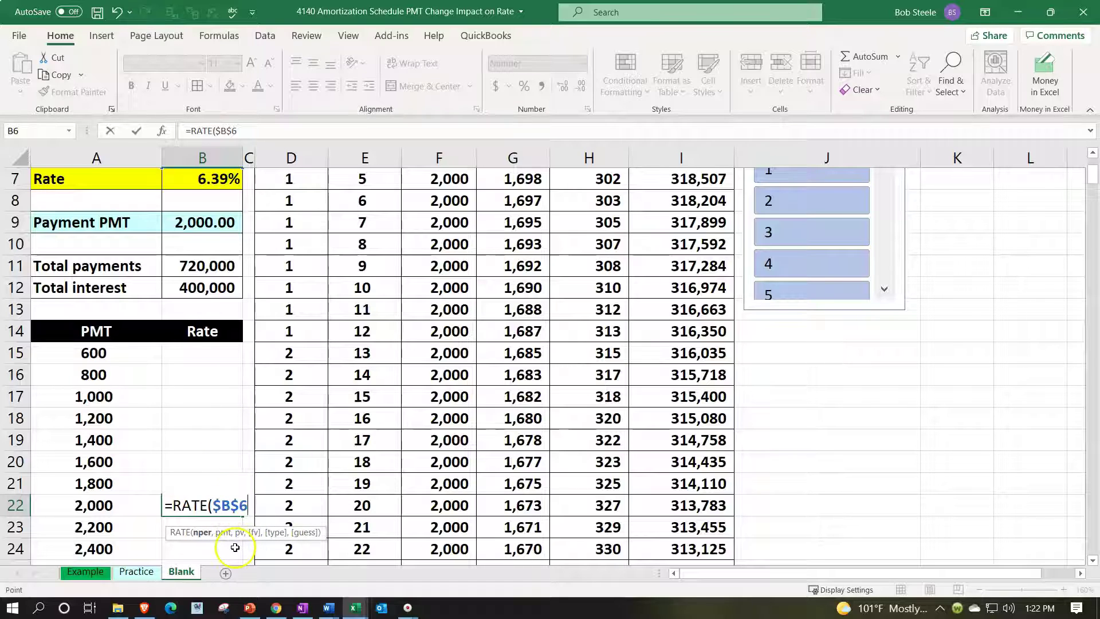
text(,)
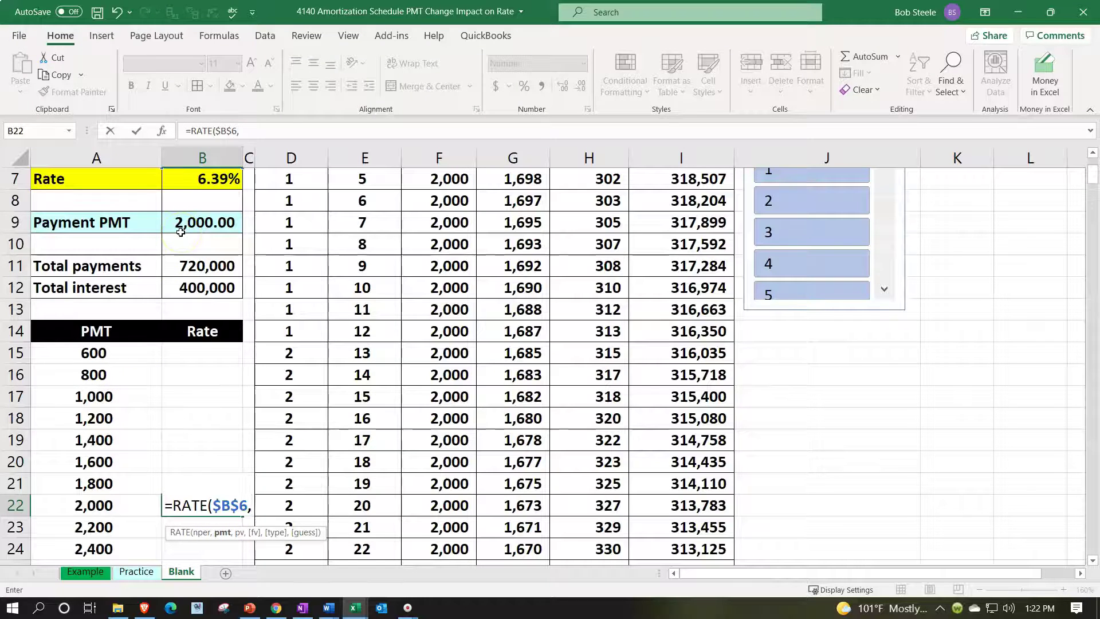
- Set the RATE function's payment argument to the negative of the adjacent table payment, -A22
click(118, 509)
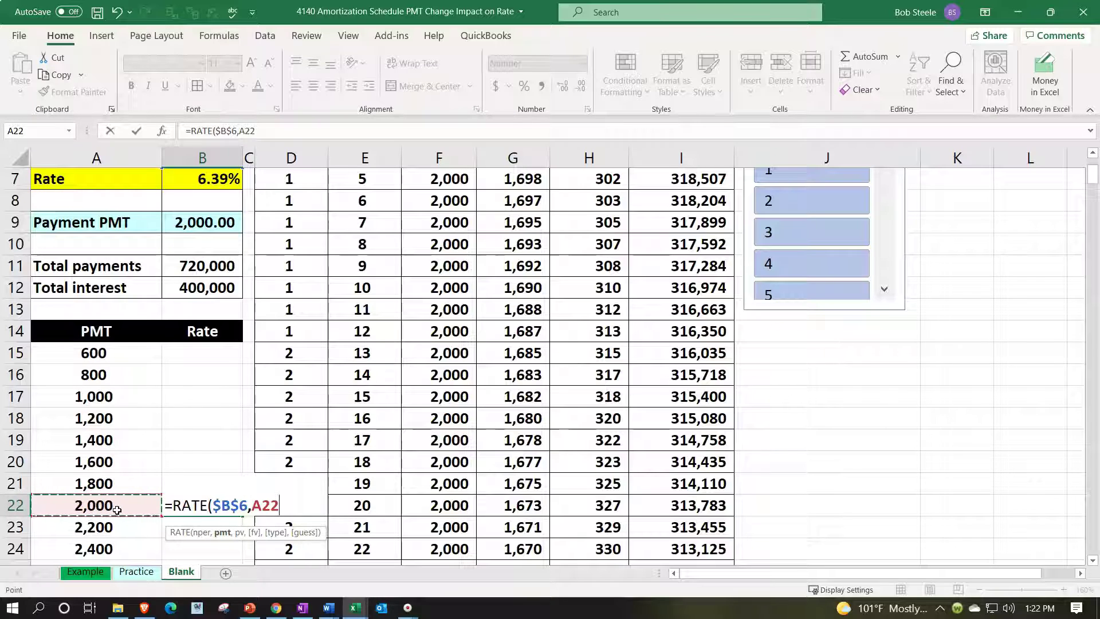
text(.)
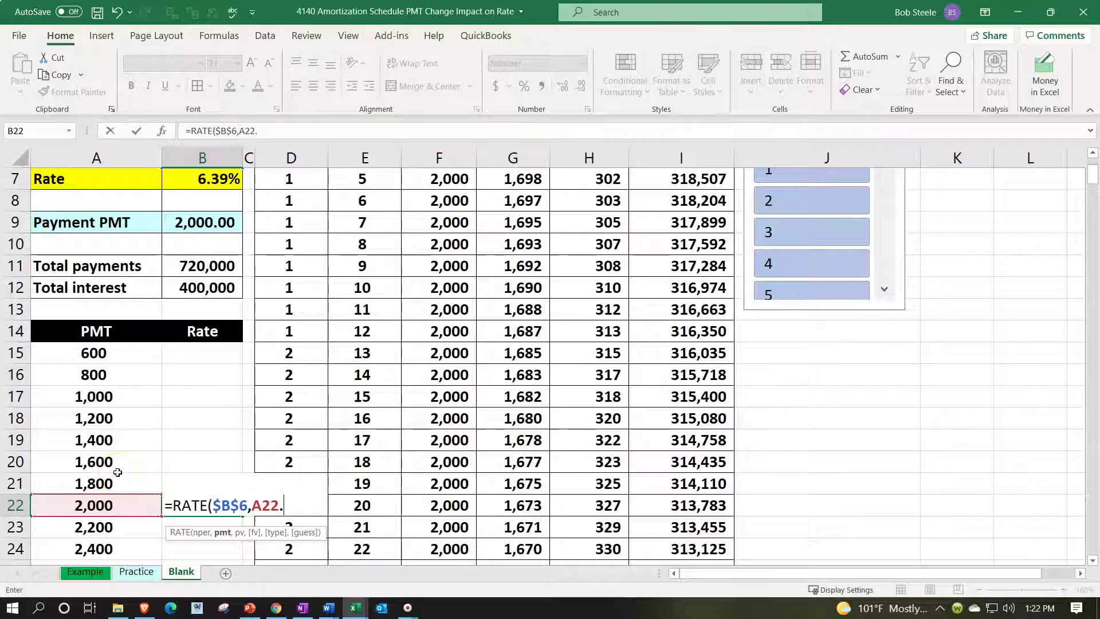
key(BackSpace)
click(252, 503)
text(-)
key(End)
text(,)
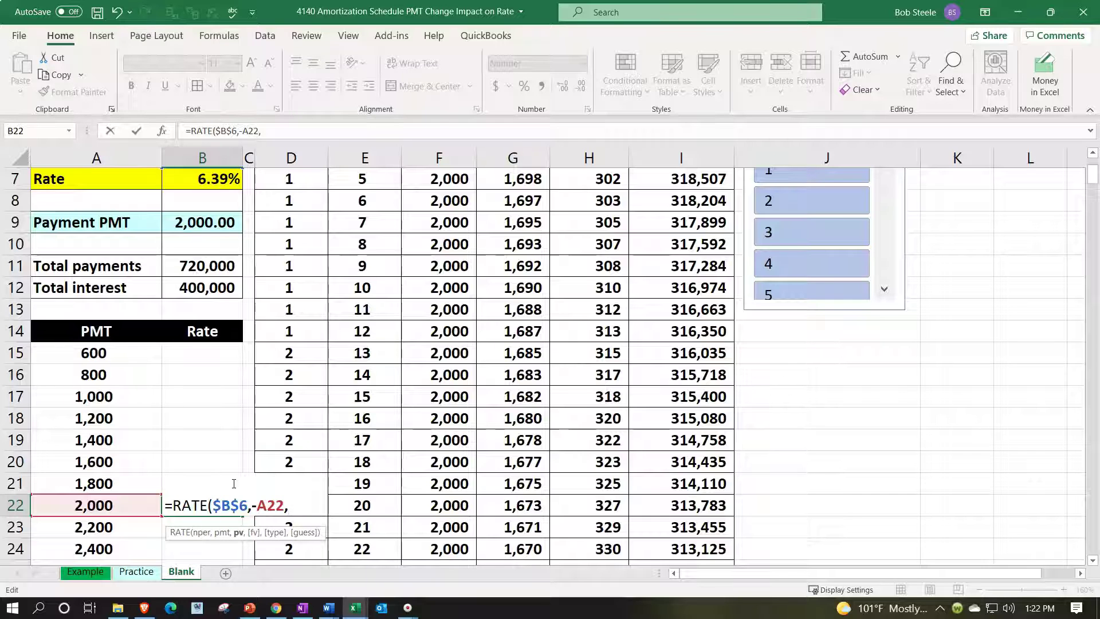
- Set the RATE function's present value argument to the Loan cell as the absolute reference $B$4
scroll(234, 483, up, 2)
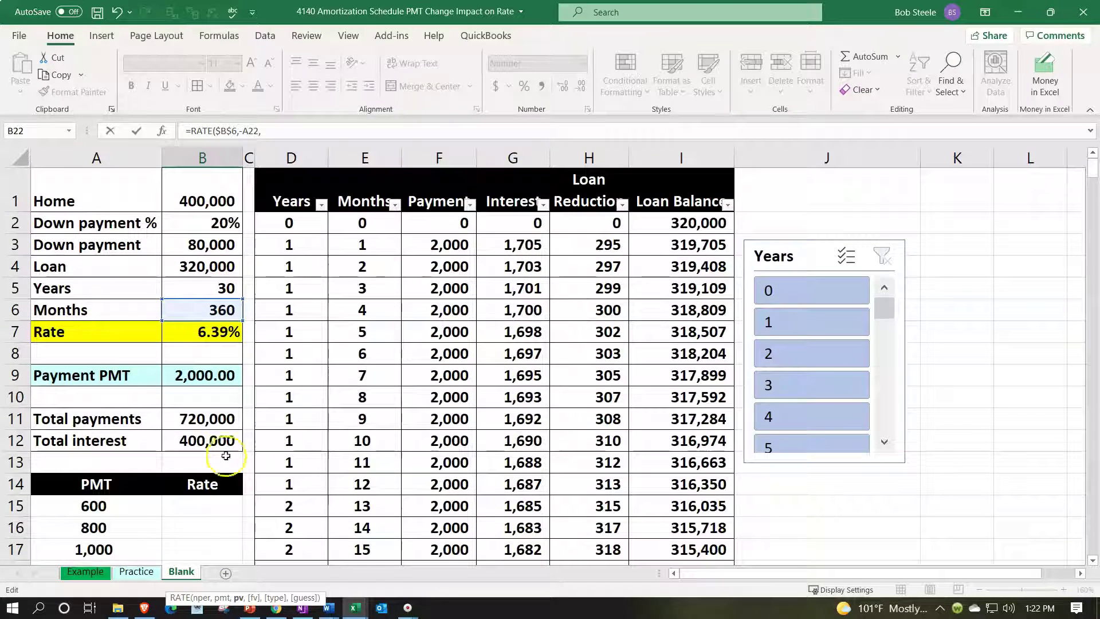
click(206, 267)
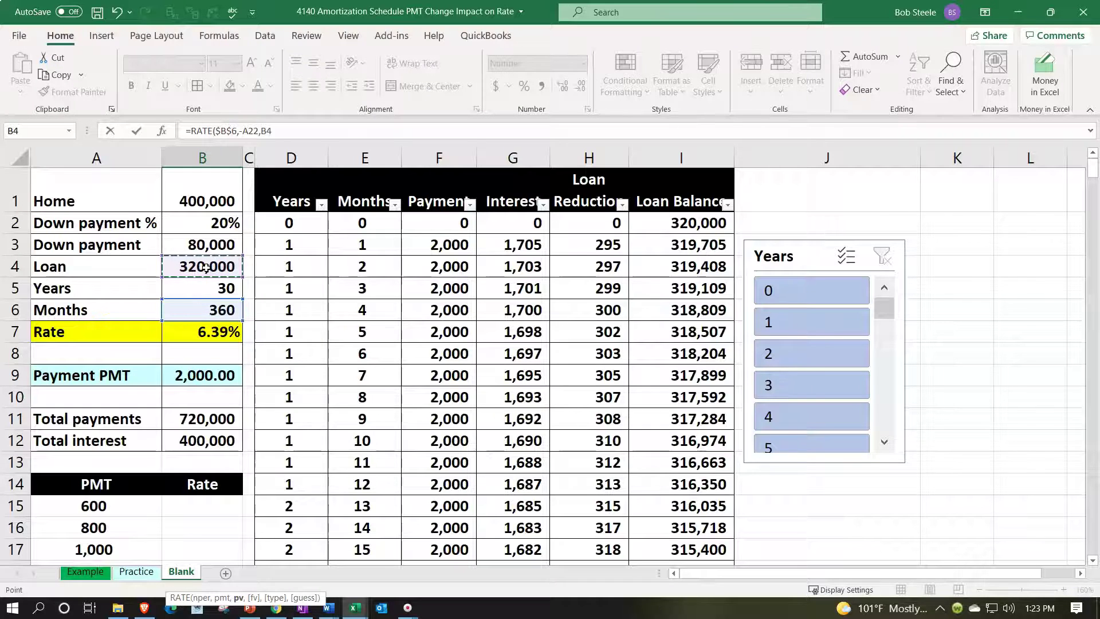
scroll(207, 268, down, 2)
scroll(206, 267, down, 1)
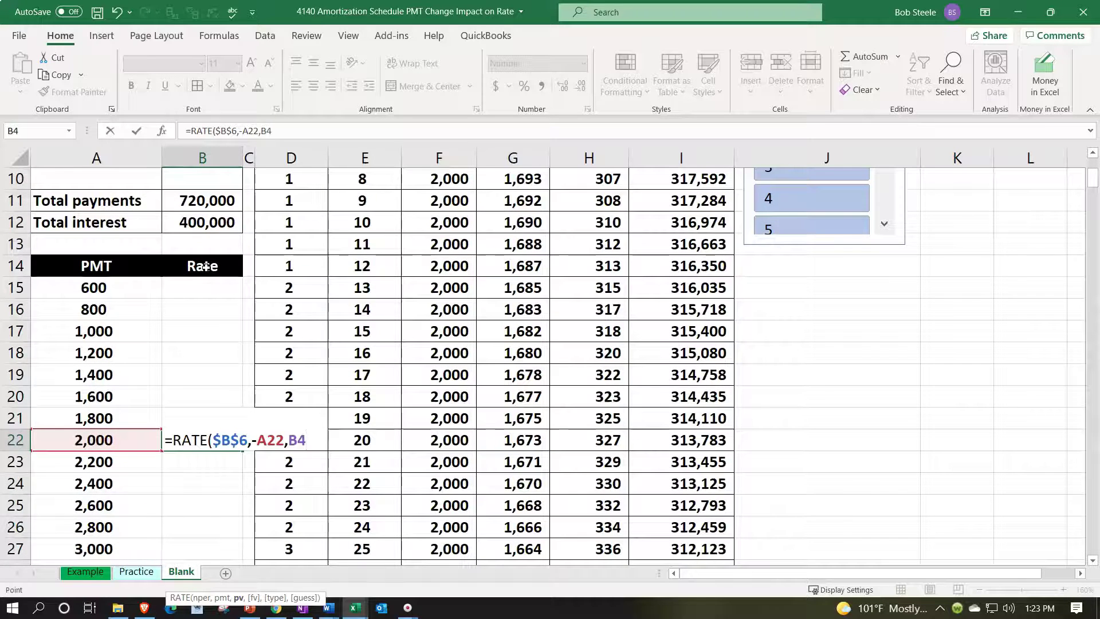
key(F4)
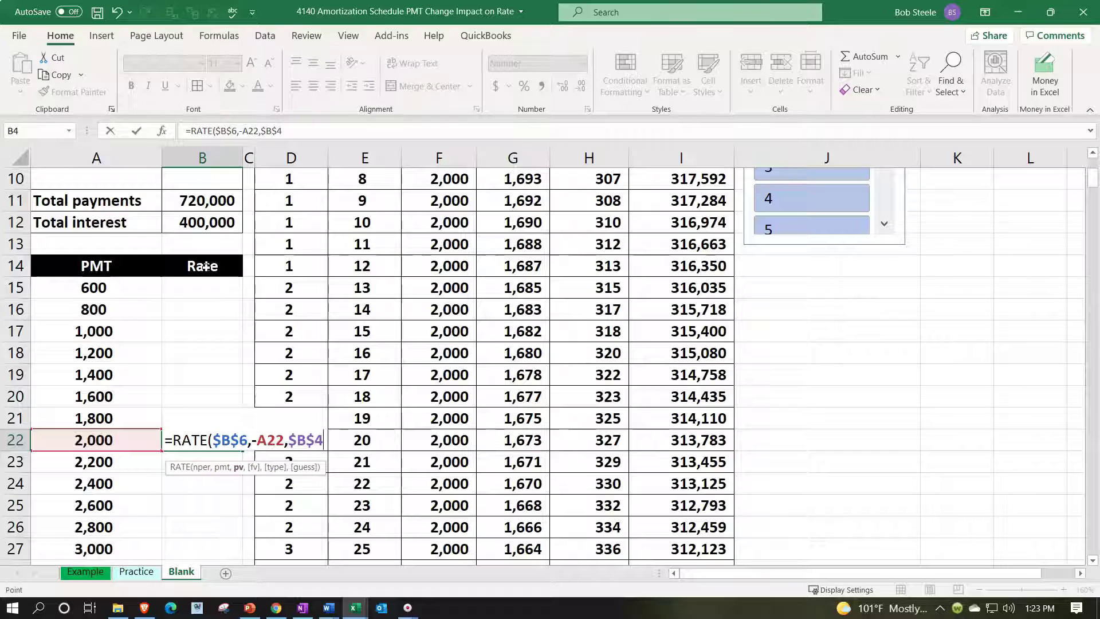
- Close the RATE function in B22, multiply it by 12 to annualize the rate, and enter the formula
click(225, 435)
click(261, 437)
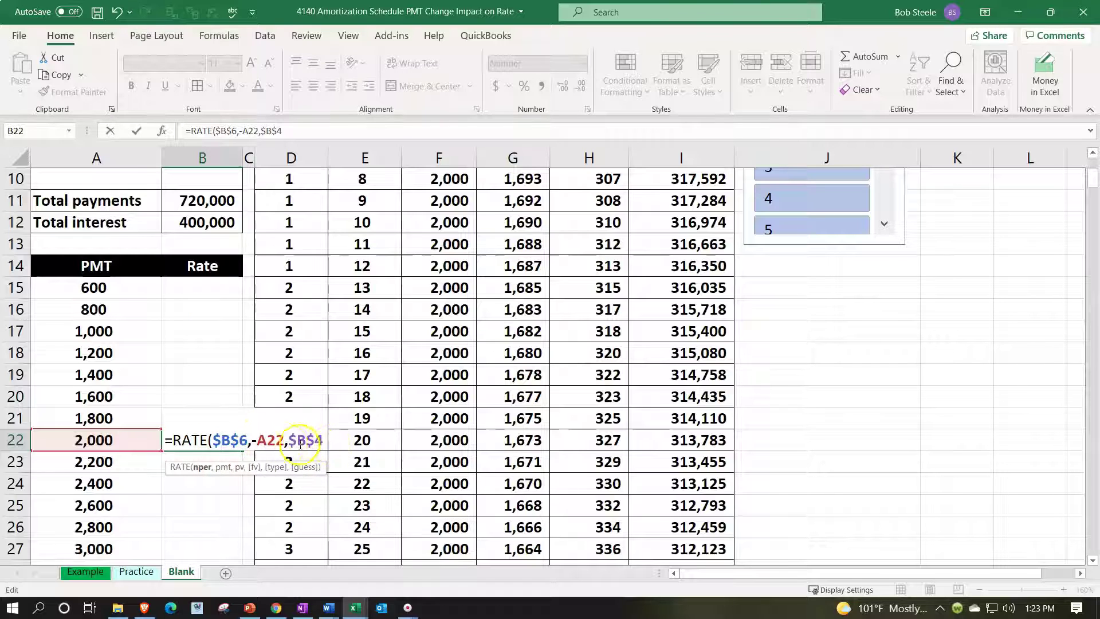
click(324, 439)
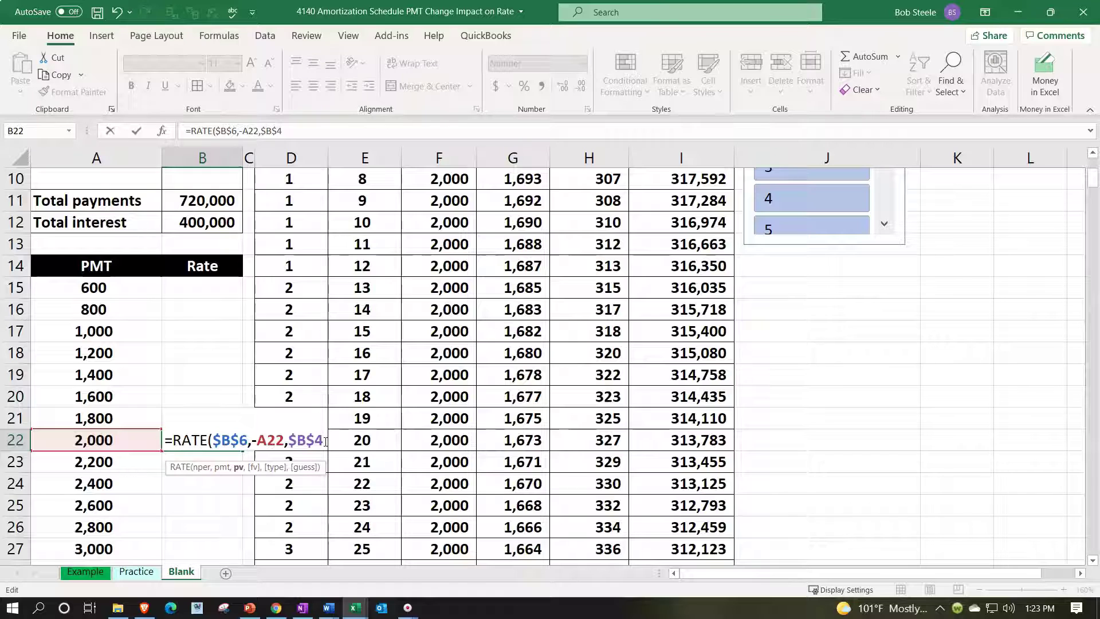
text())
click(356, 469)
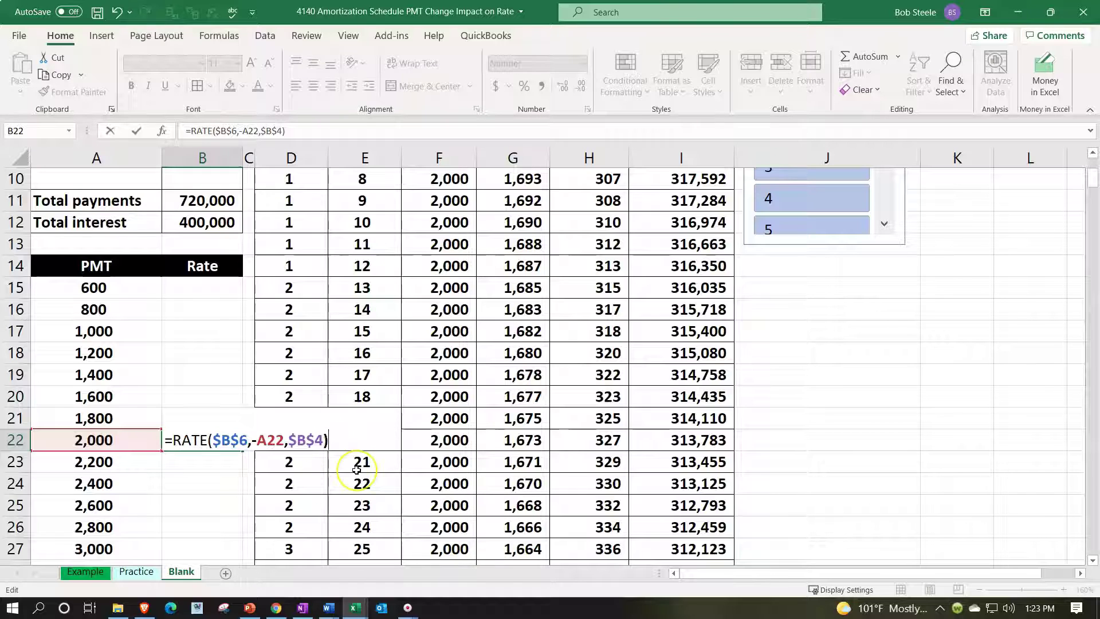
text(*12)
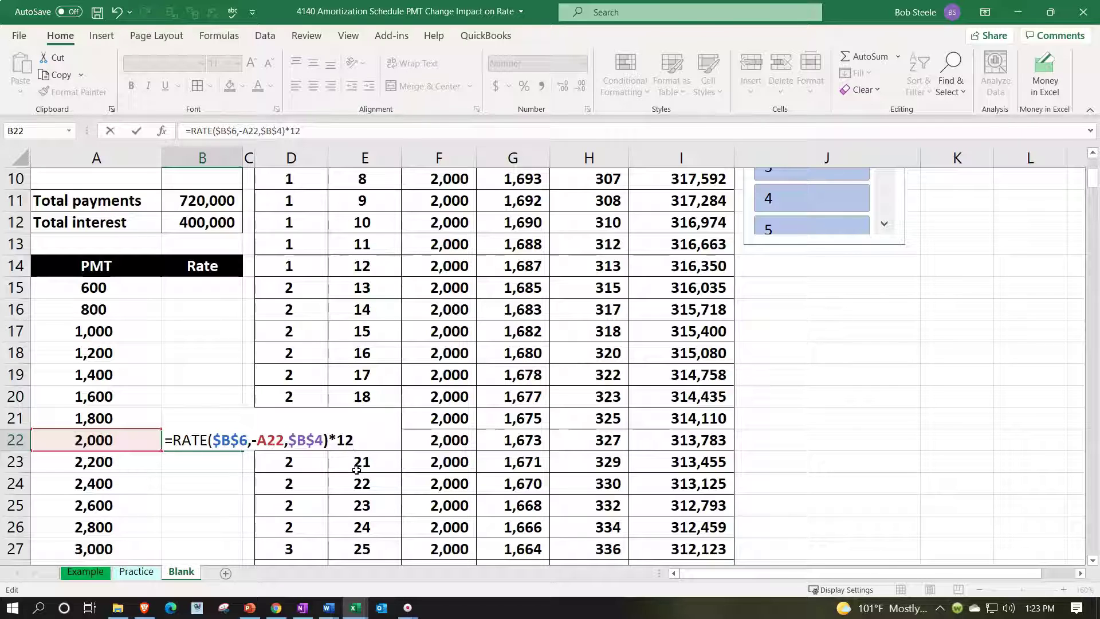
key(Return)
- Format B22 as a percentage with two decimal places
key(Up)
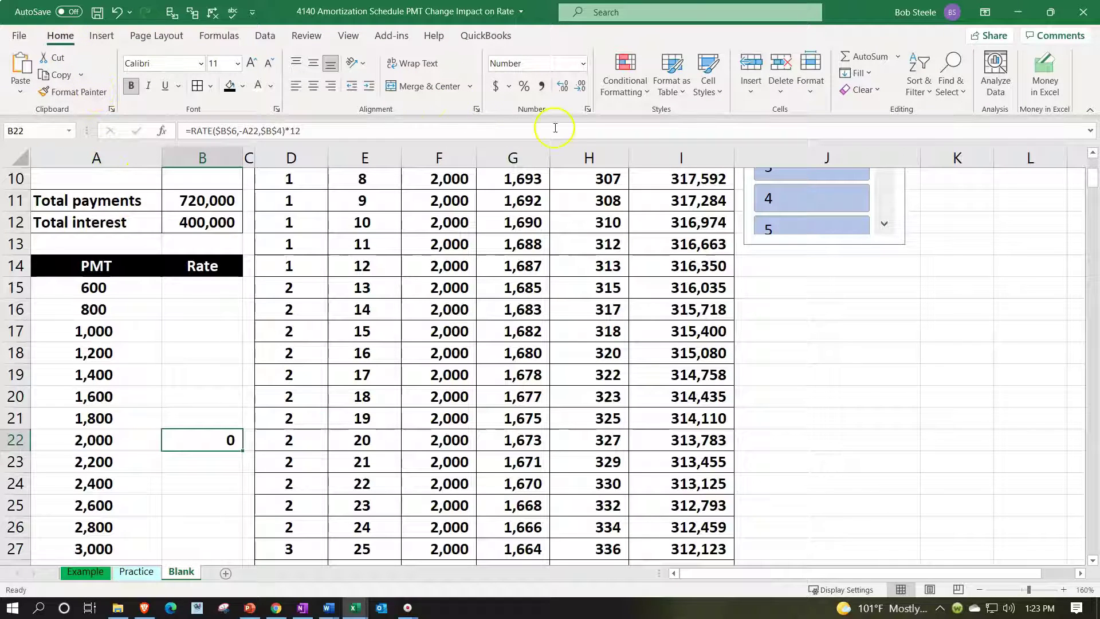
click(523, 90)
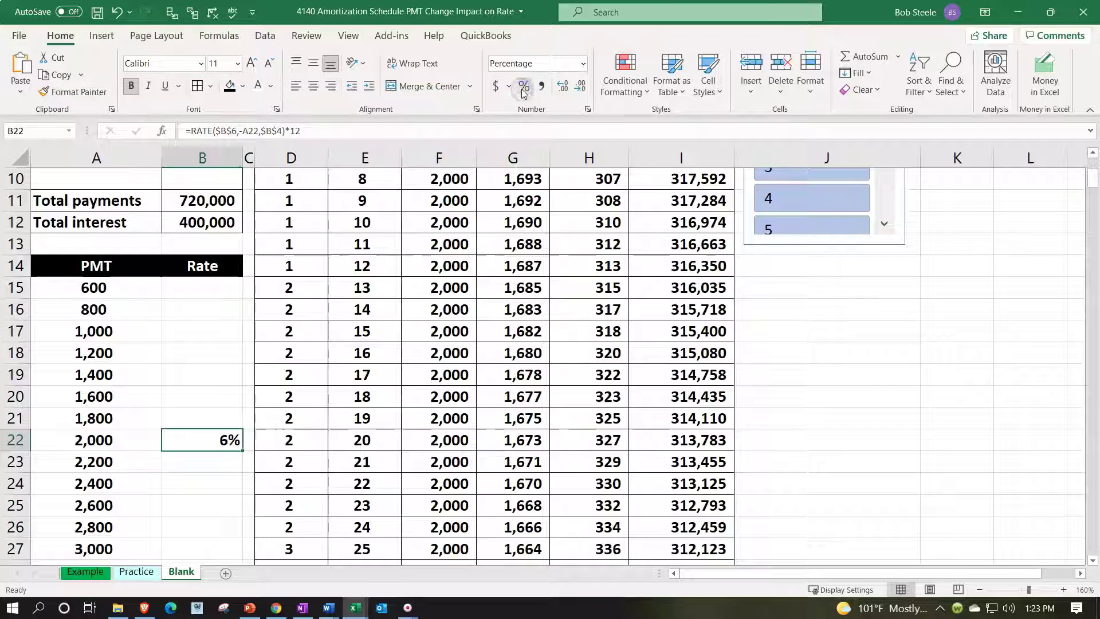
click(560, 90)
click(560, 89)
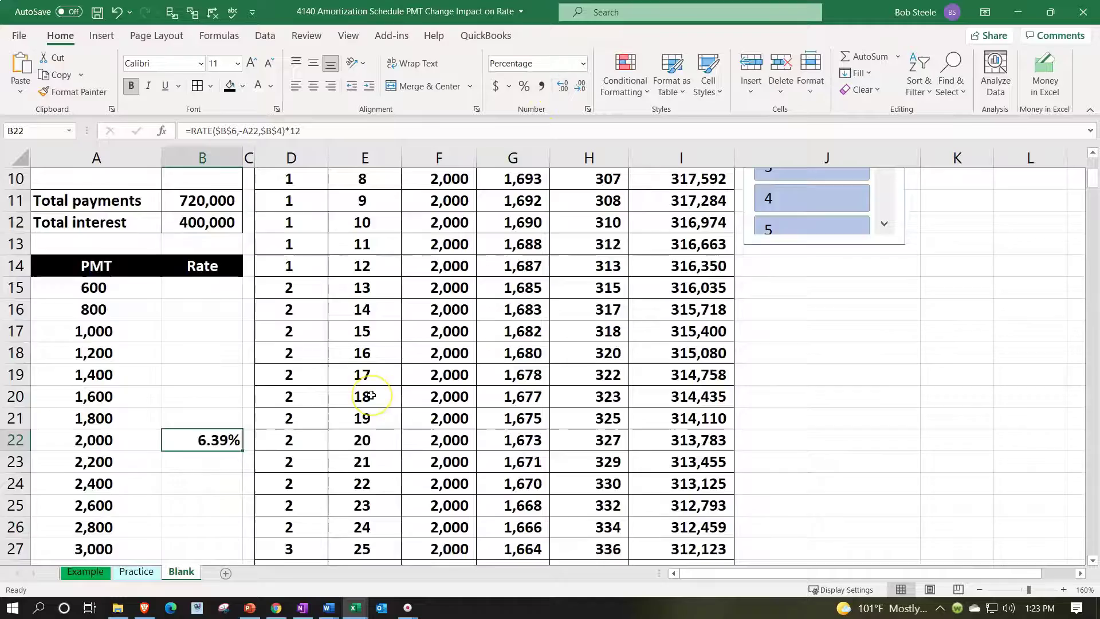
- Compare the table's rate for the 2,000 payment with the loan summary's Rate cell B7
scroll(363, 395, up, 2)
click(225, 245)
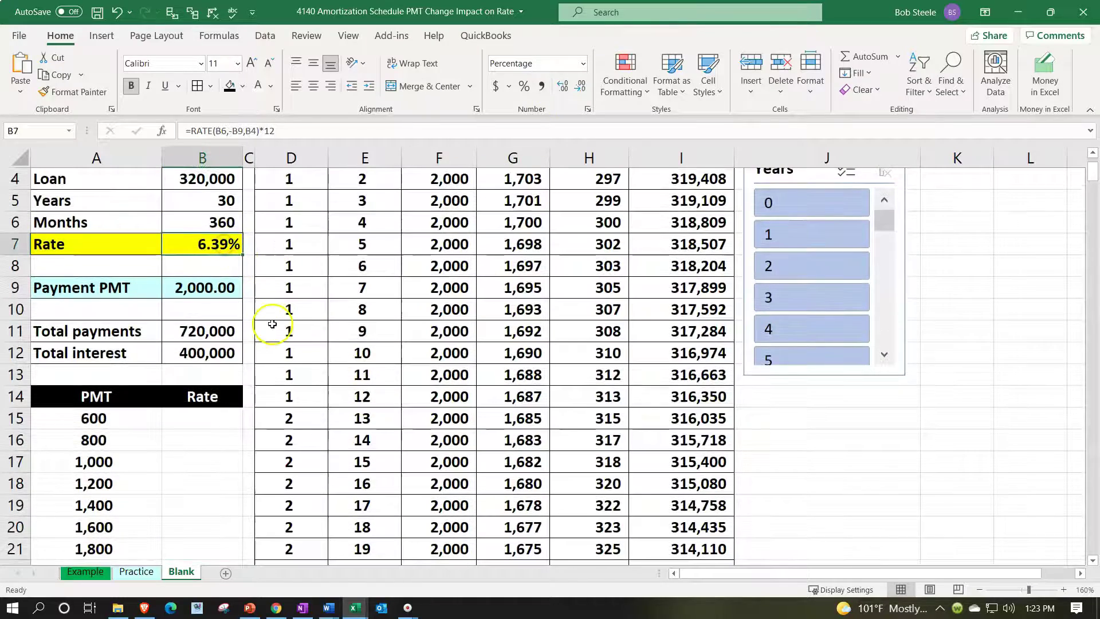
scroll(272, 322, down, 3)
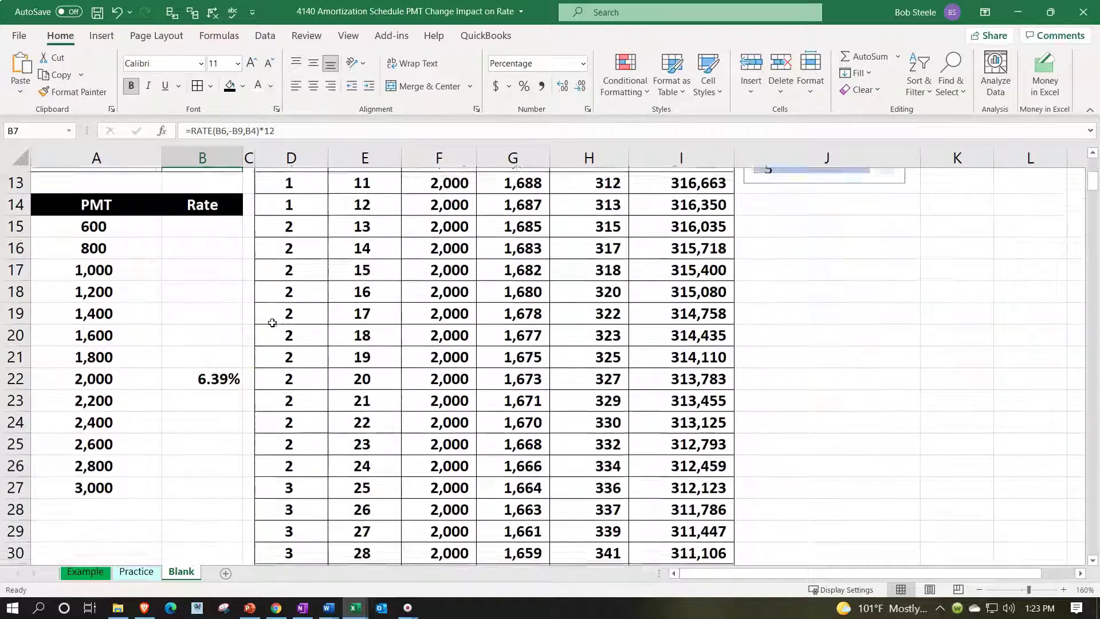
- Copy the RATE formula from B22 down through B27 and check the cell references in B27
click(235, 378)
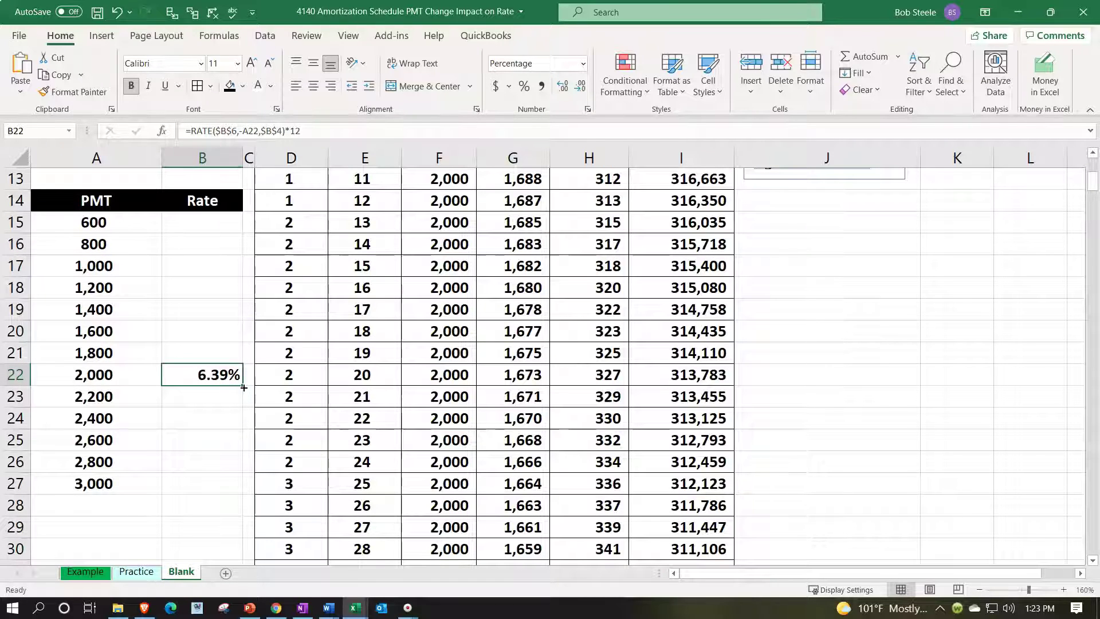
drag(244, 388, 235, 497)
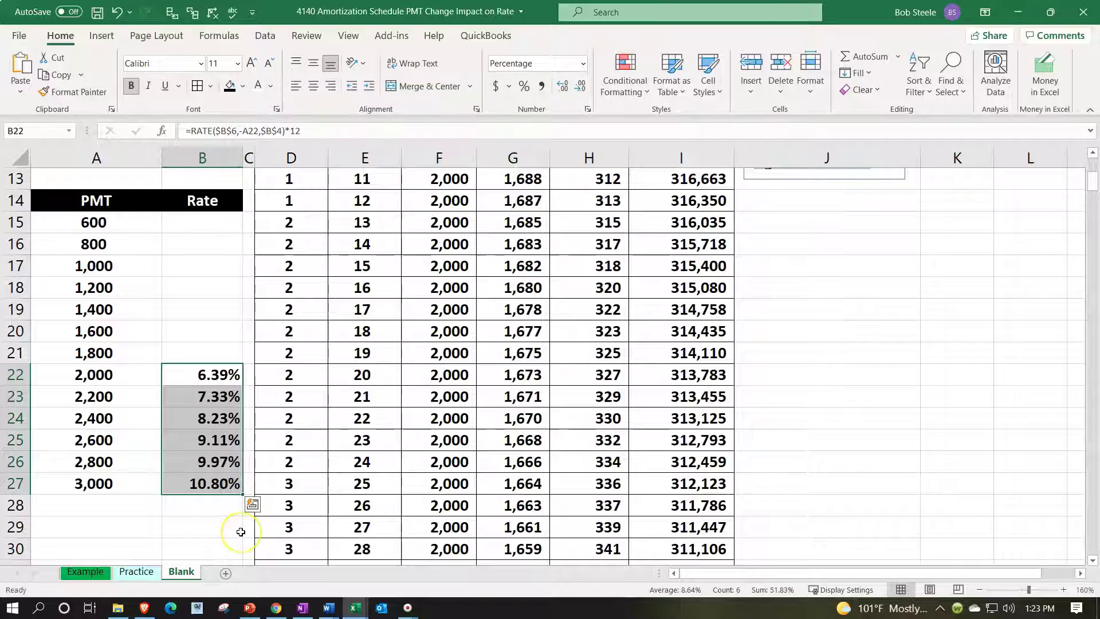
double_click(221, 482)
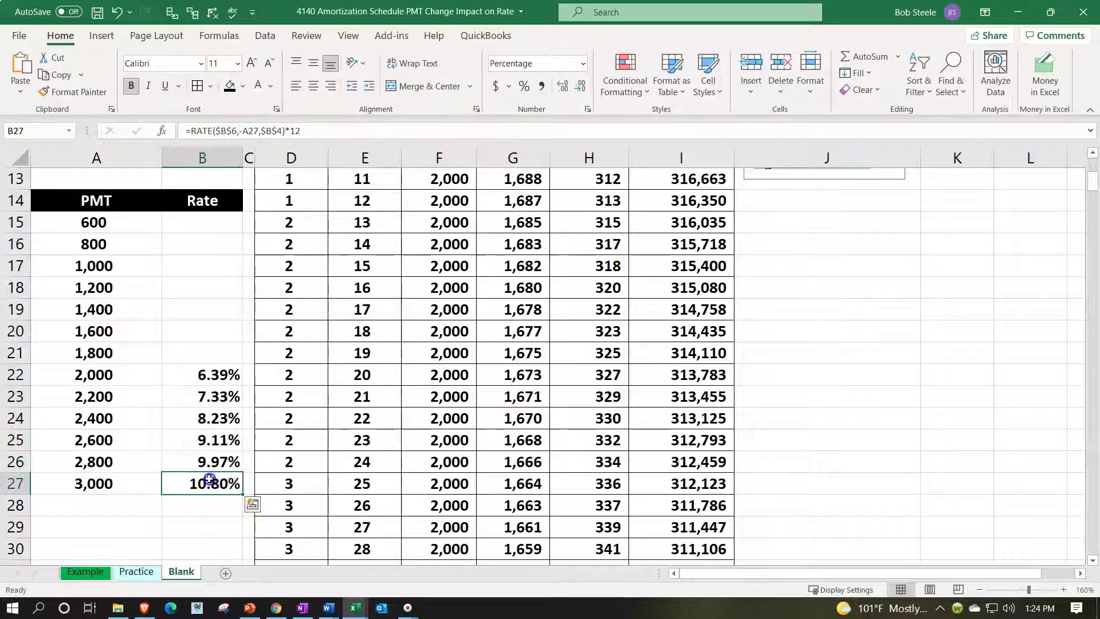
scroll(222, 528, up, 4)
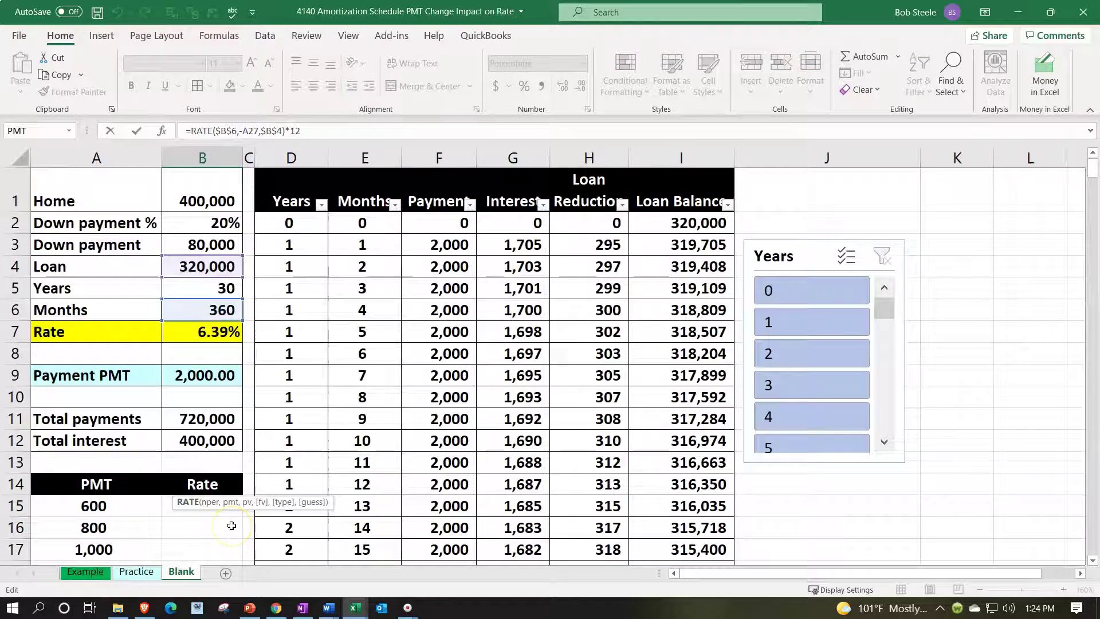
key(Return)
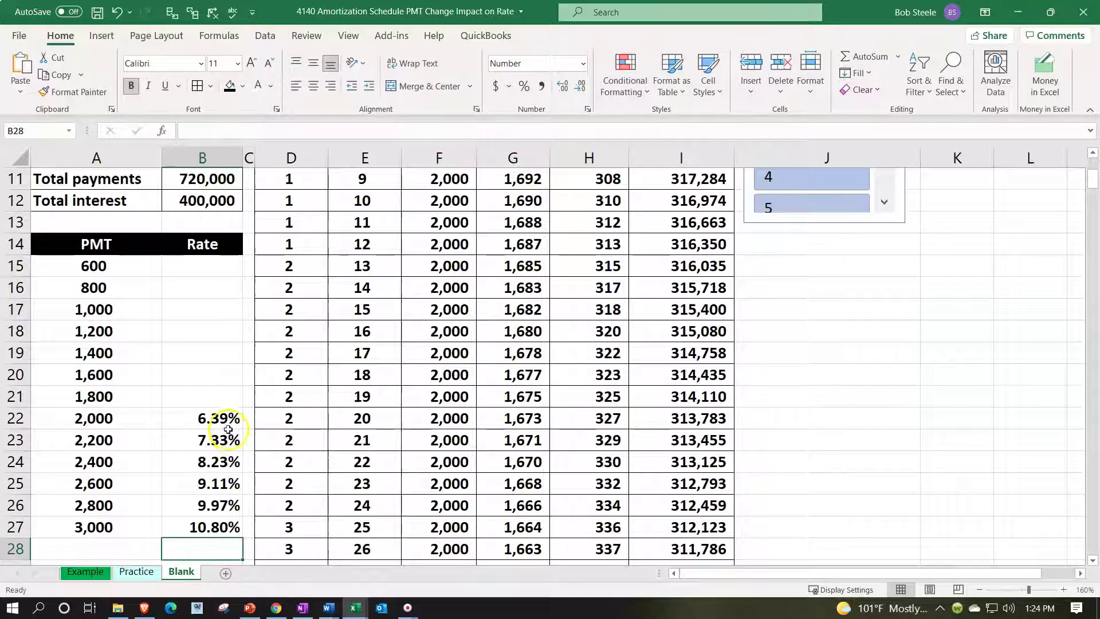
- Copy the RATE formula from B22 up through B15 to cover the lower payments
click(227, 419)
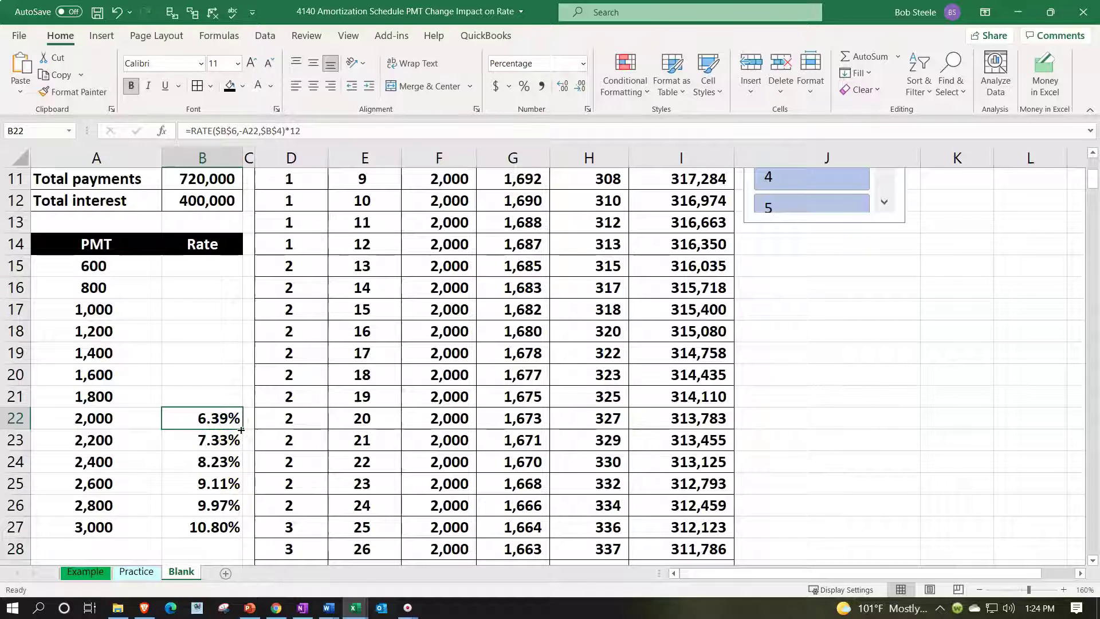
mouse_move(241, 429)
mouse_down()
mouse_move(227, 256)
mouse_move(210, 305)
mouse_up()
click(215, 397)
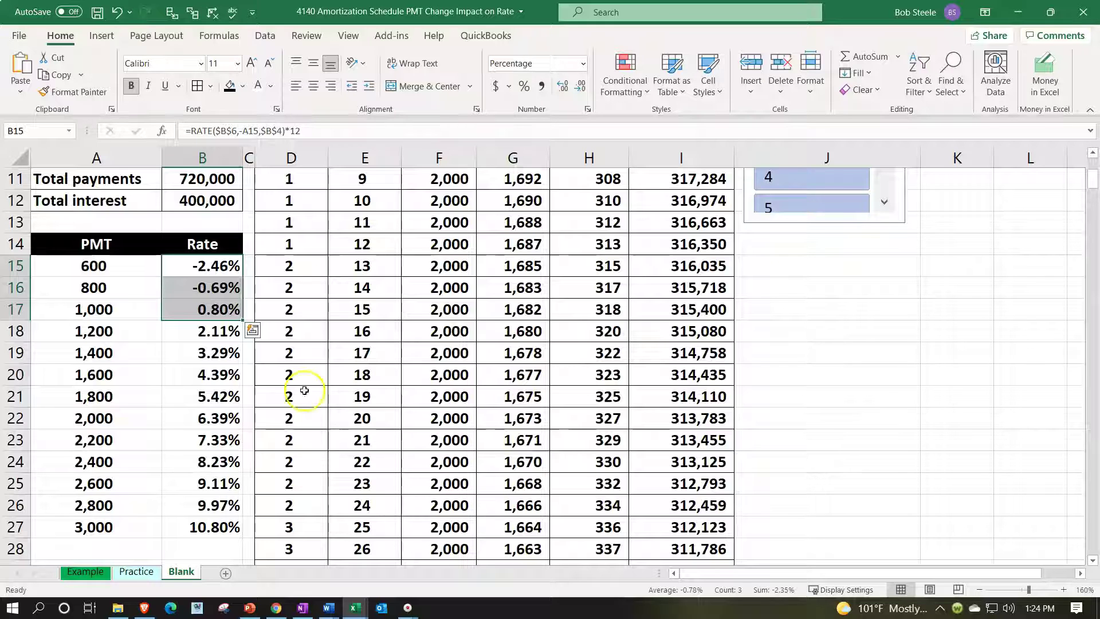
click(383, 442)
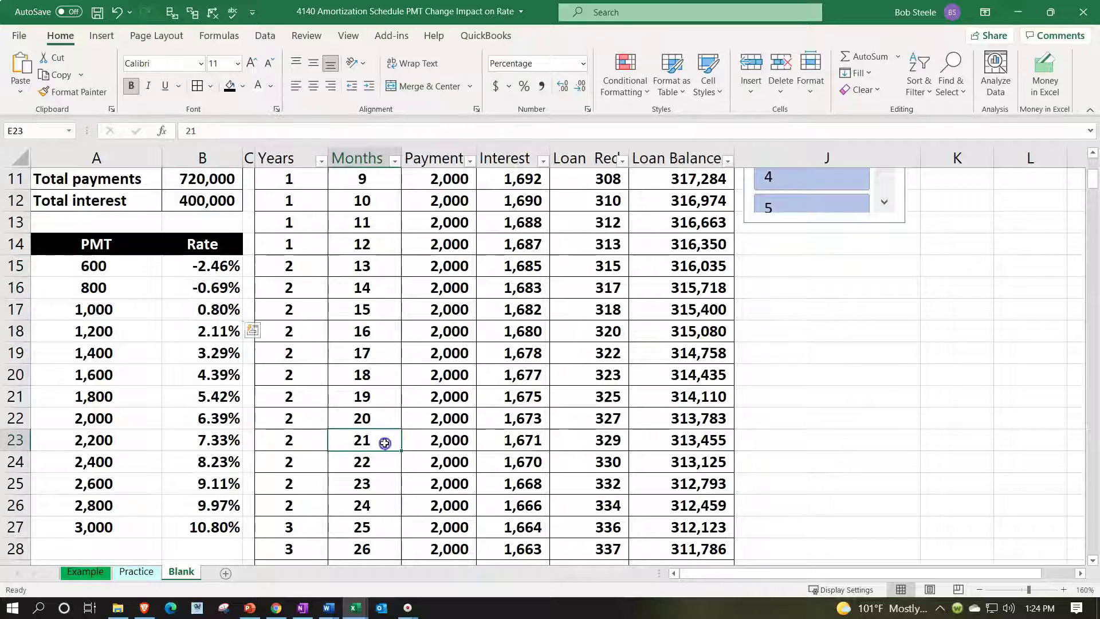
- Apply All Borders to the payment and rate values in A15:B27
click(117, 273)
drag(117, 276, 197, 527)
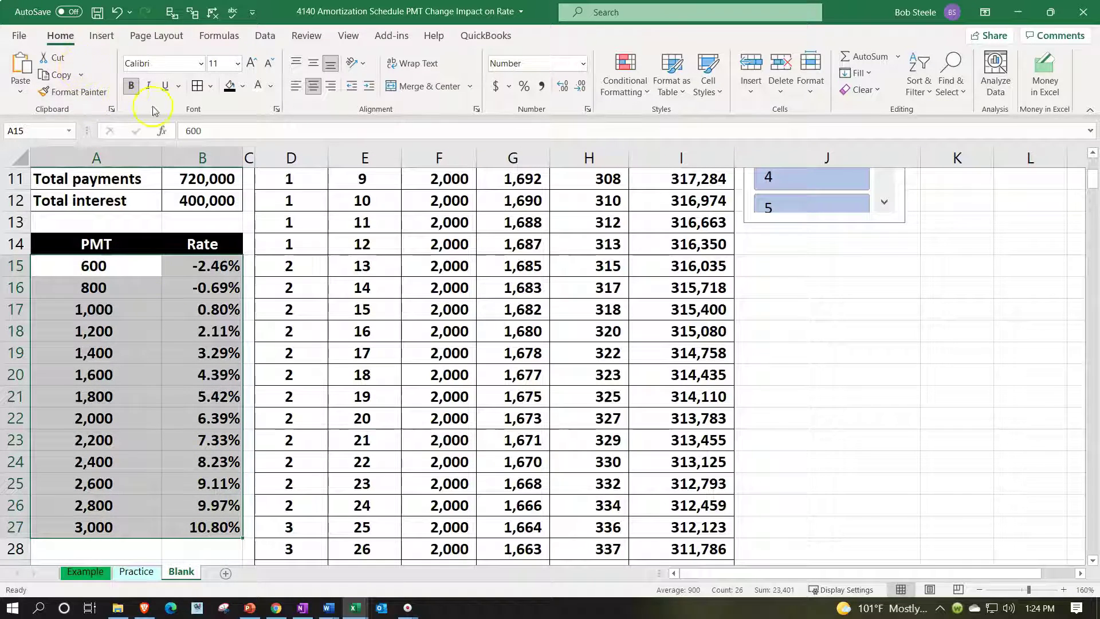
click(212, 87)
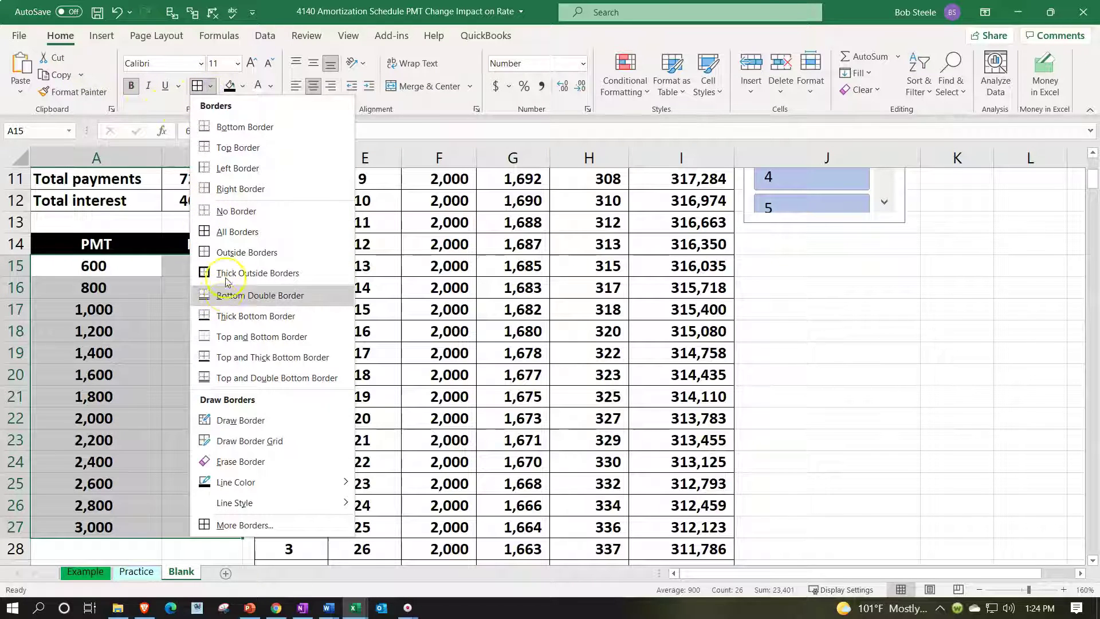
click(228, 235)
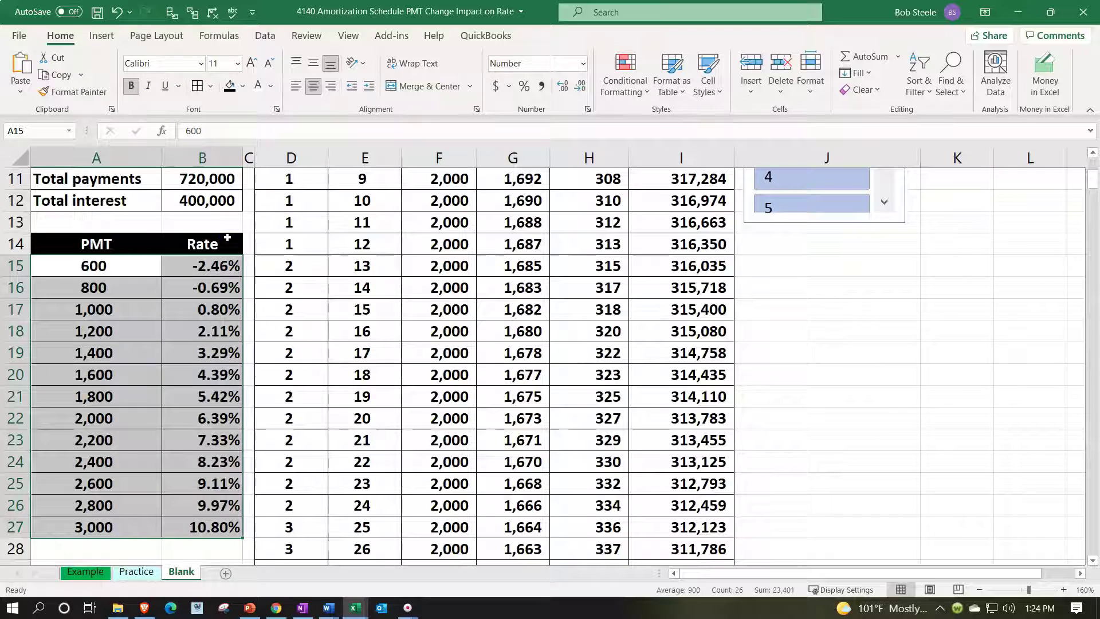
- Fill the payment and rate cells A15:B27 with the standard light blue color
click(242, 86)
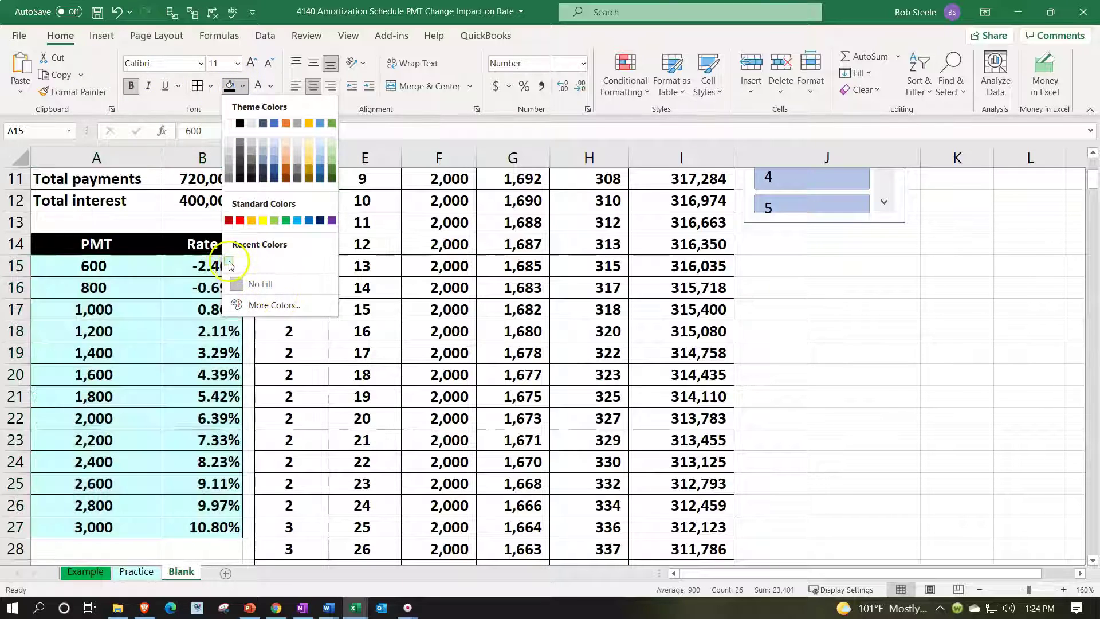
click(259, 307)
click(374, 317)
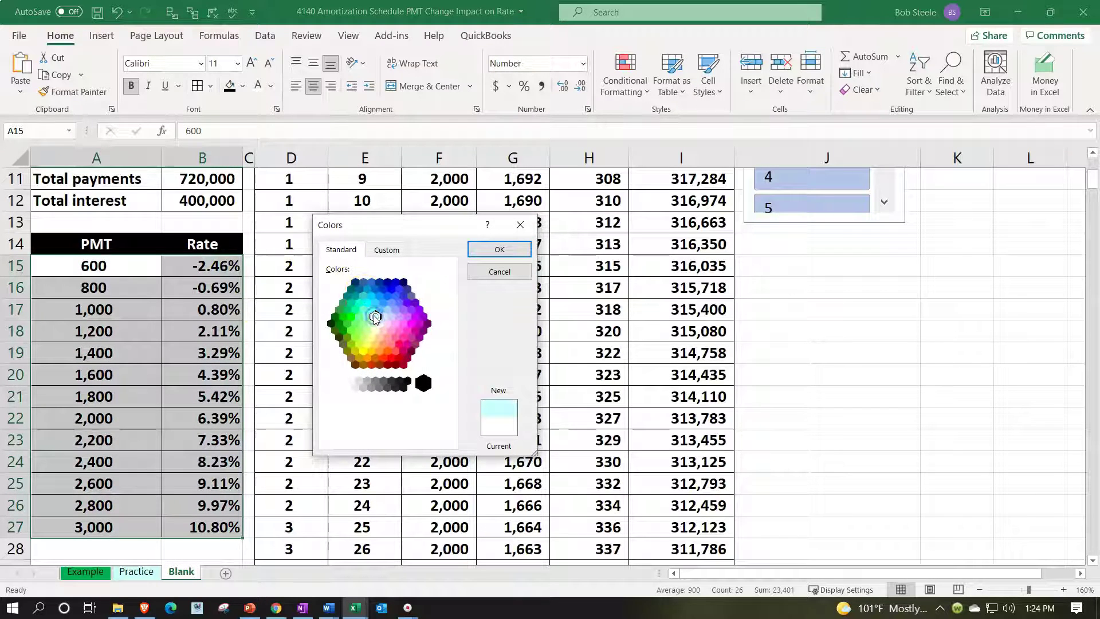
click(488, 249)
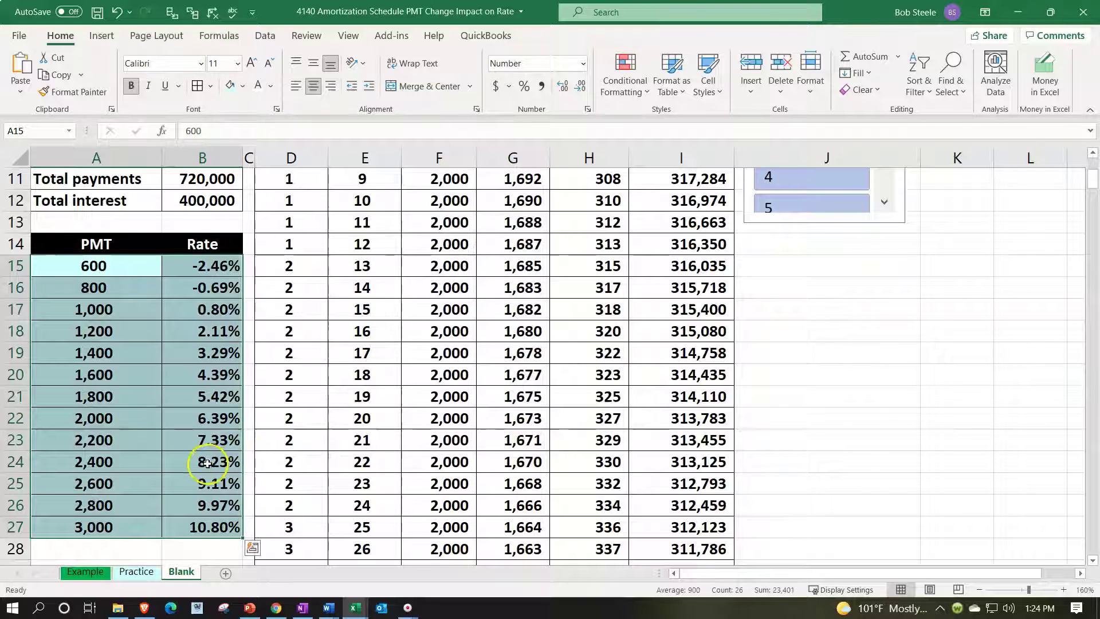
- Add a List data validation with in-cell dropdown to Payment PMT cell B9, using the PMT values in A15:A27 as the source
click(220, 461)
scroll(209, 332, up, 2)
click(210, 261)
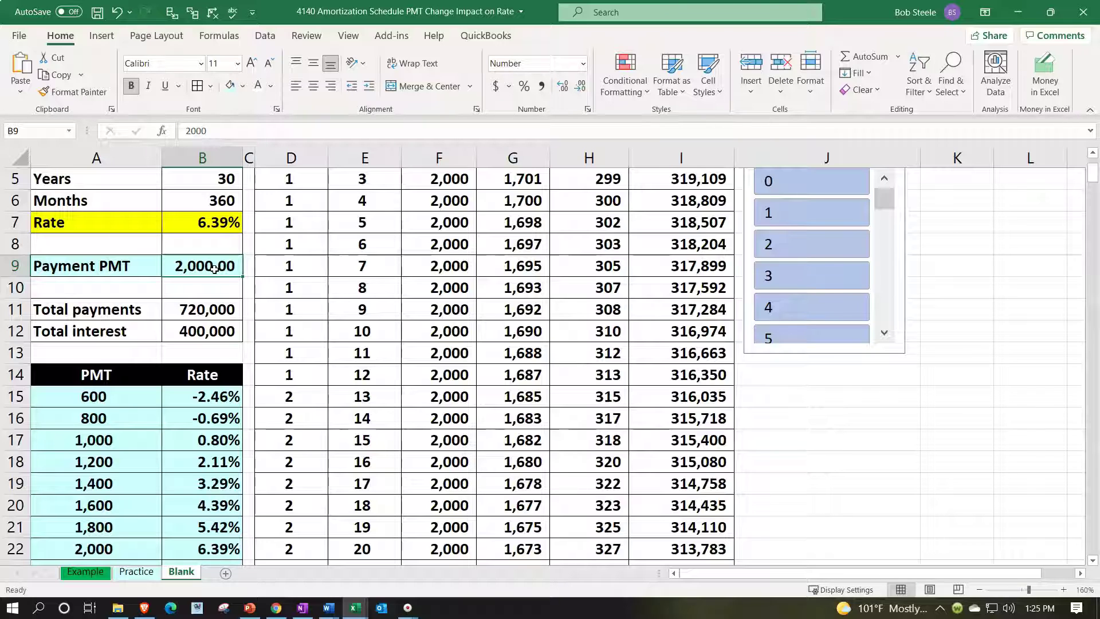
click(265, 44)
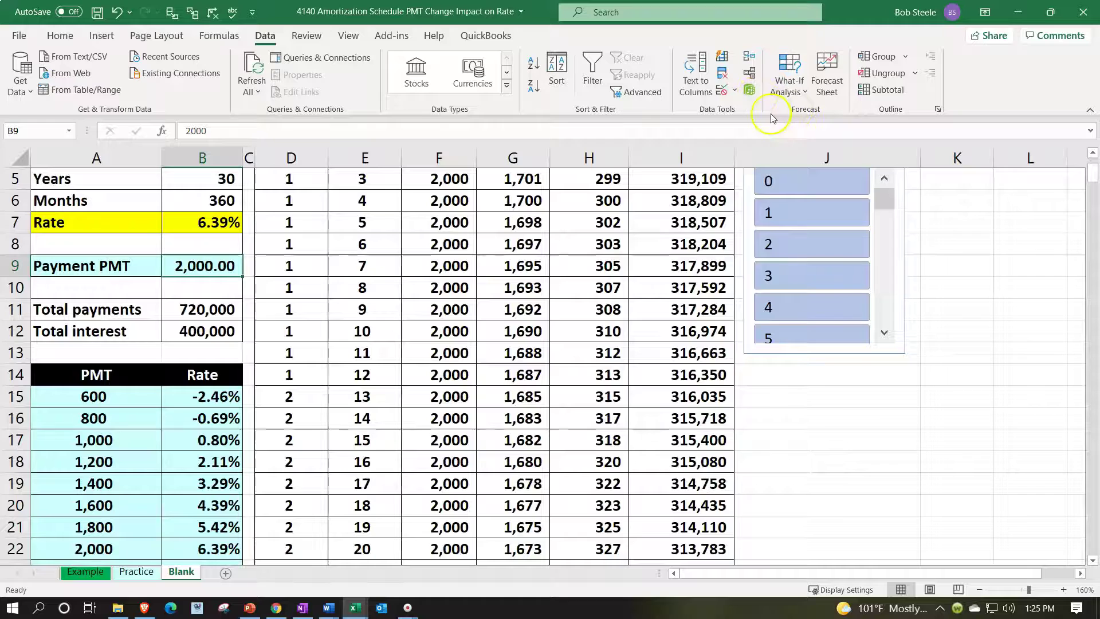
click(720, 91)
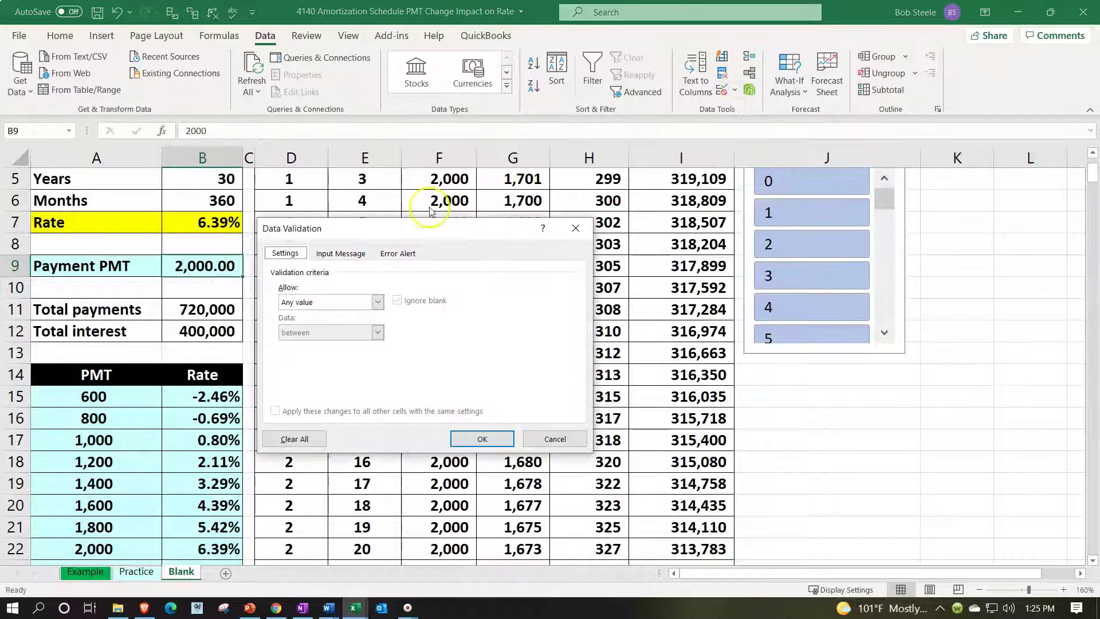
drag(369, 232, 371, 209)
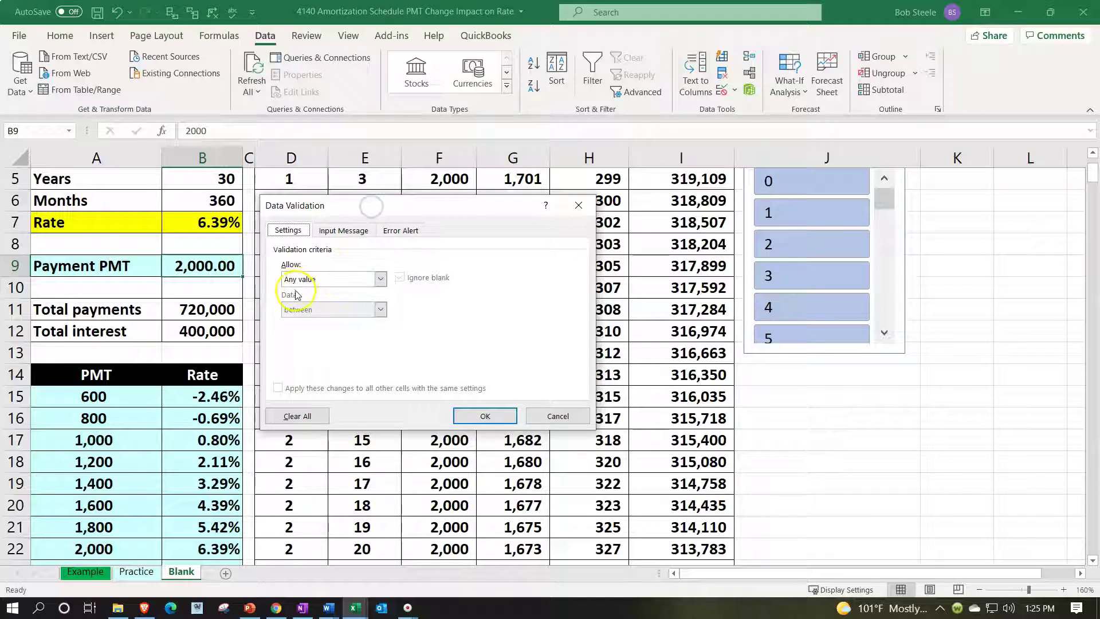
click(383, 278)
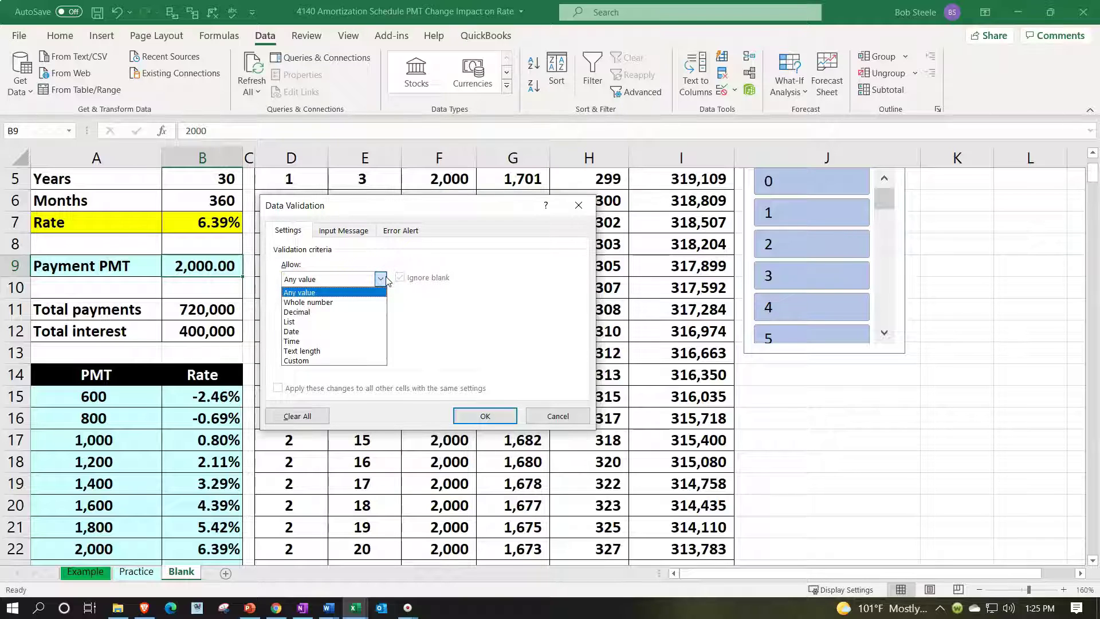
click(363, 321)
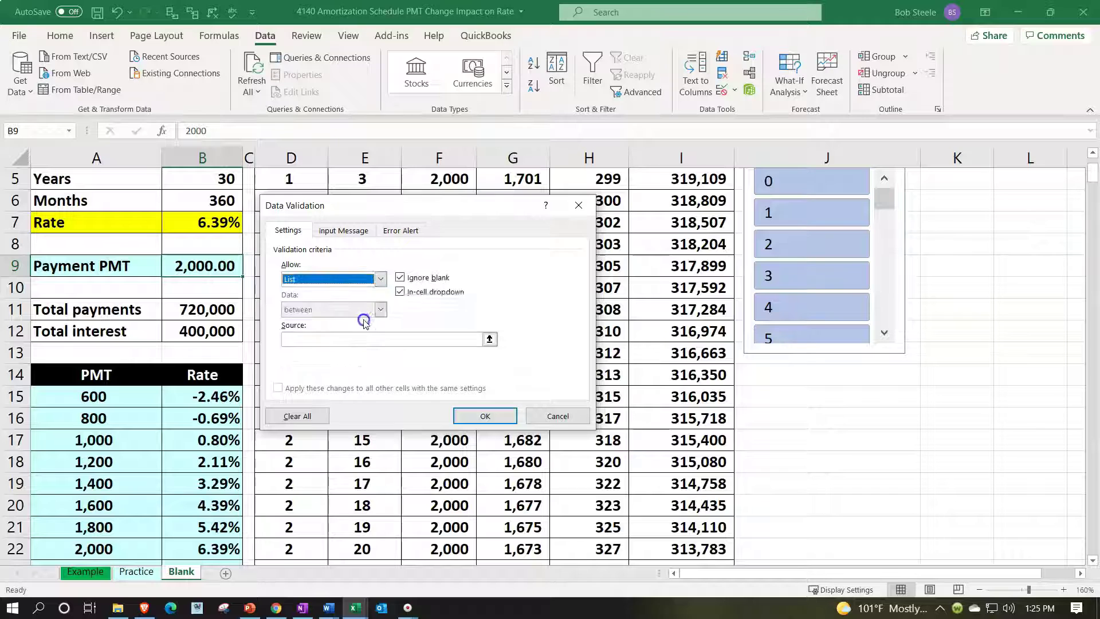
click(328, 338)
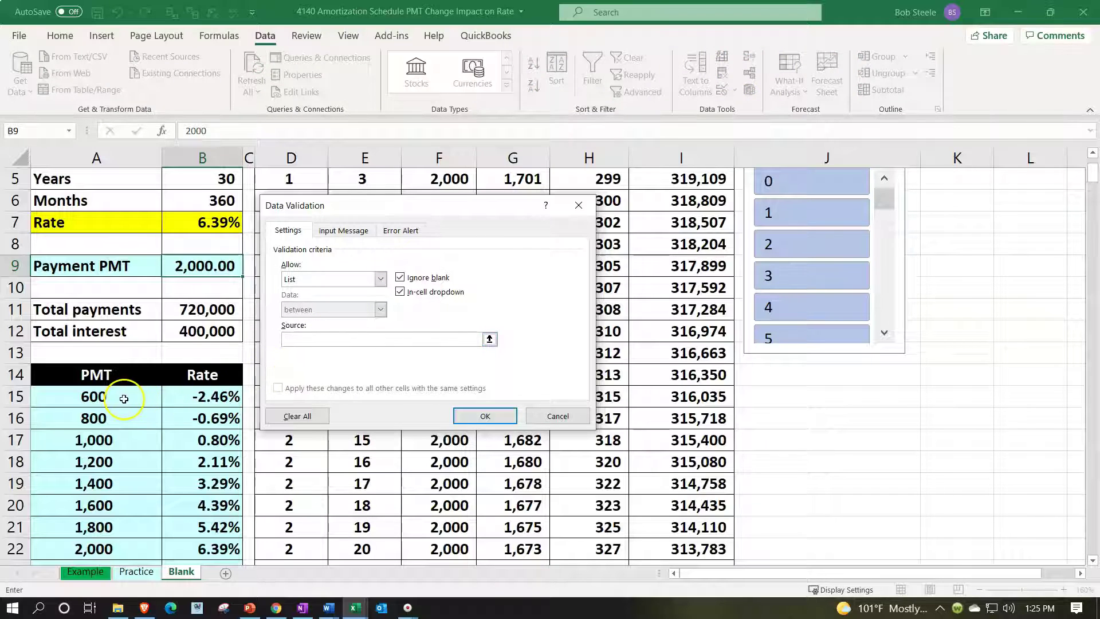
drag(123, 398, 130, 505)
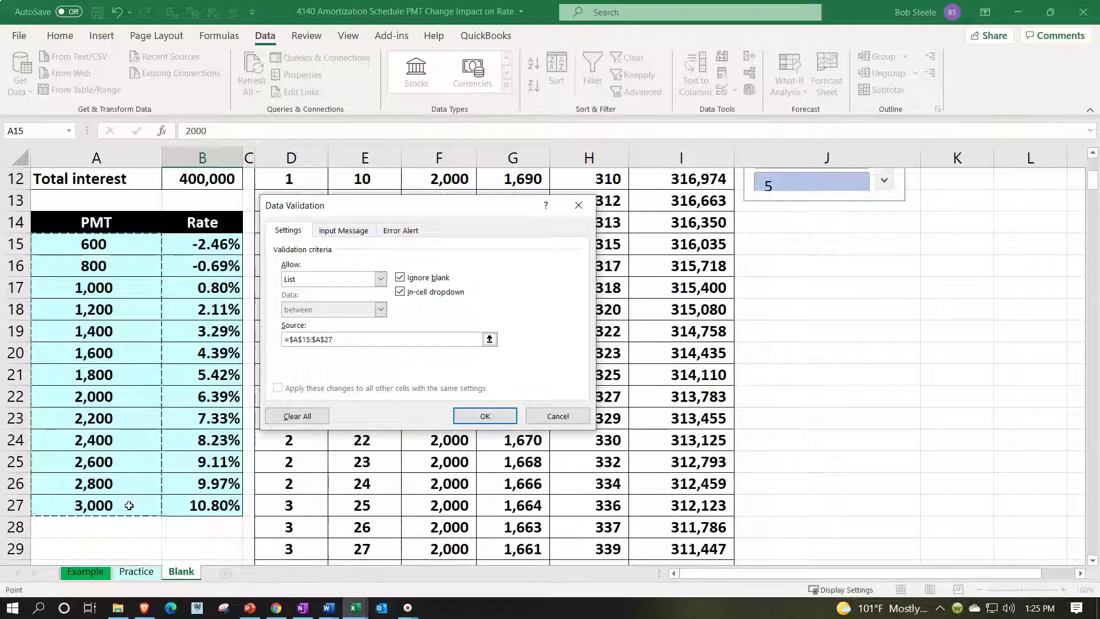
click(476, 418)
- Test the new Payment PMT dropdown in B9 by choosing 2,000 from the list
scroll(265, 461, up, 3)
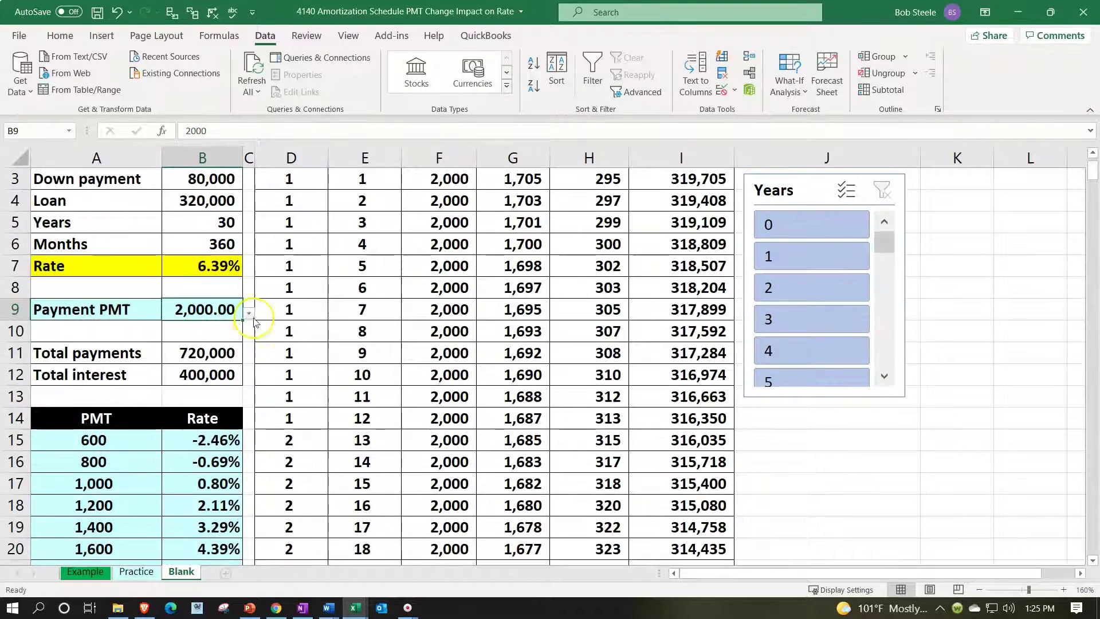
click(250, 315)
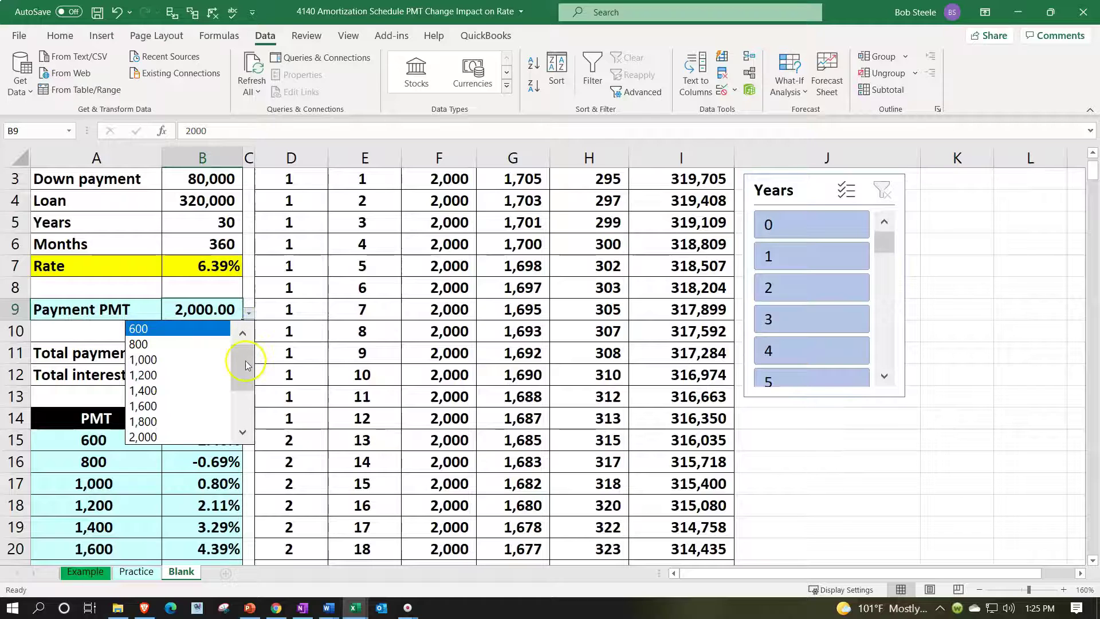
click(184, 436)
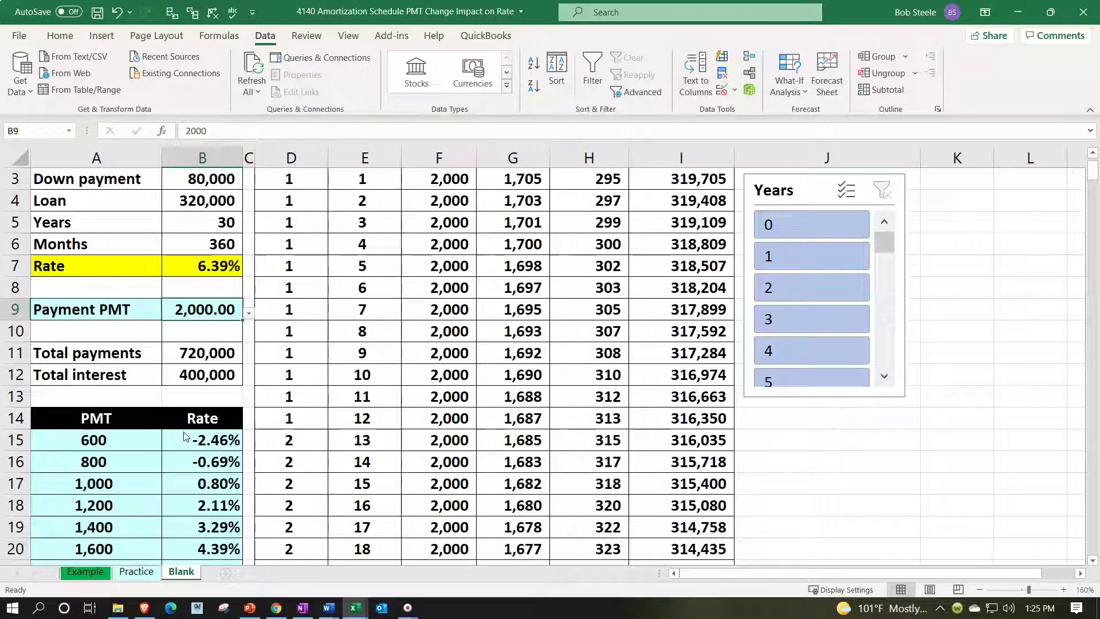
click(291, 420)
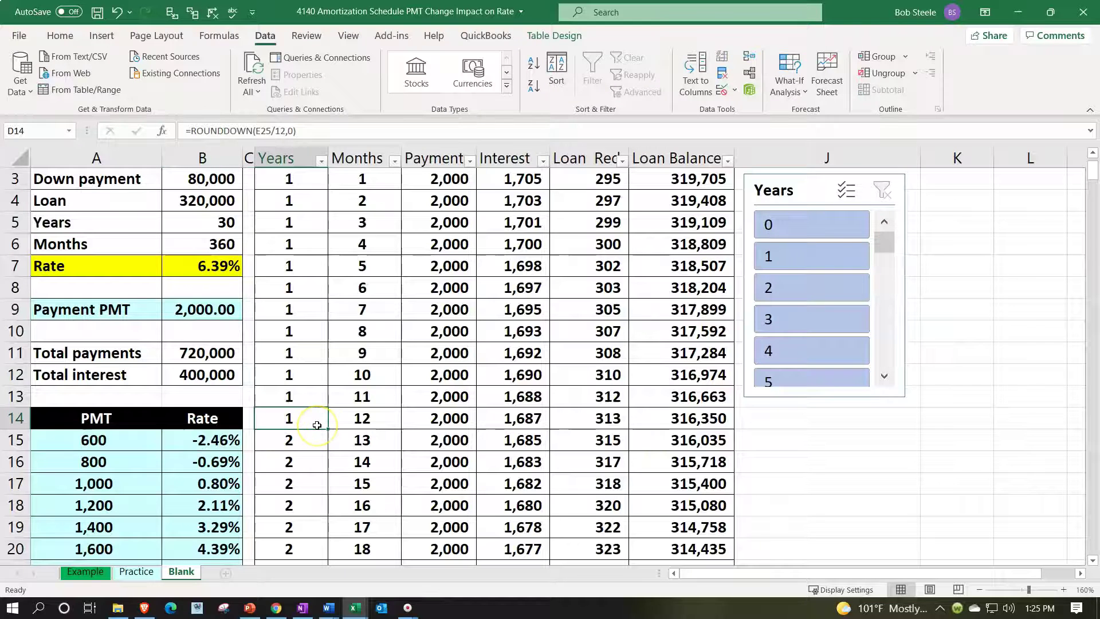
scroll(316, 425, up, 1)
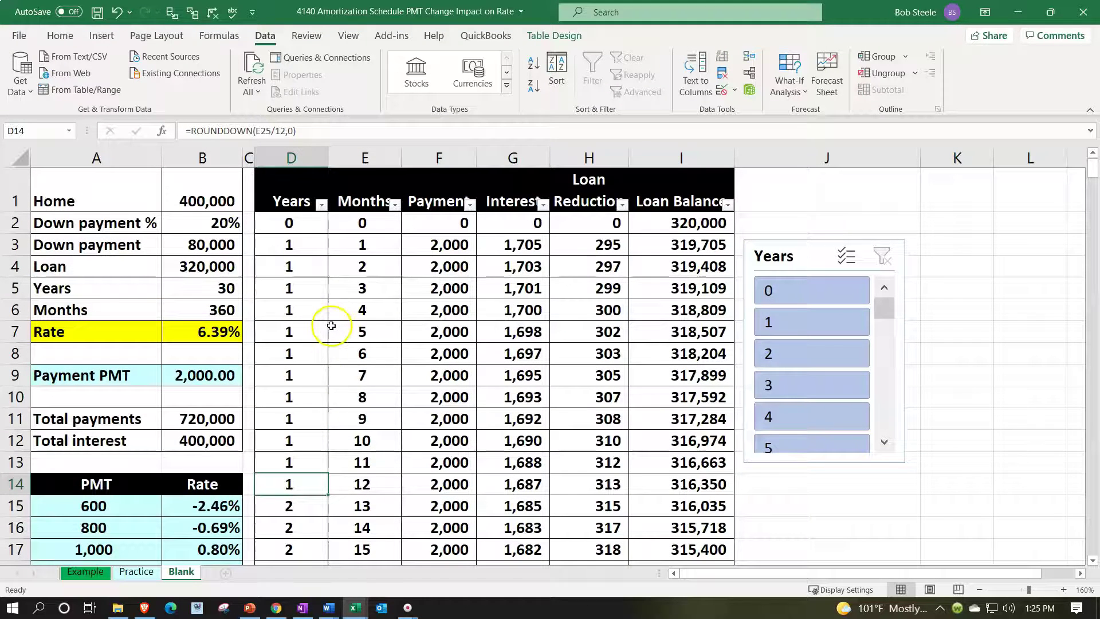
- Set the Payment PMT in B9 to 1,400 using its dropdown list
scroll(252, 367, down, 1)
click(242, 290)
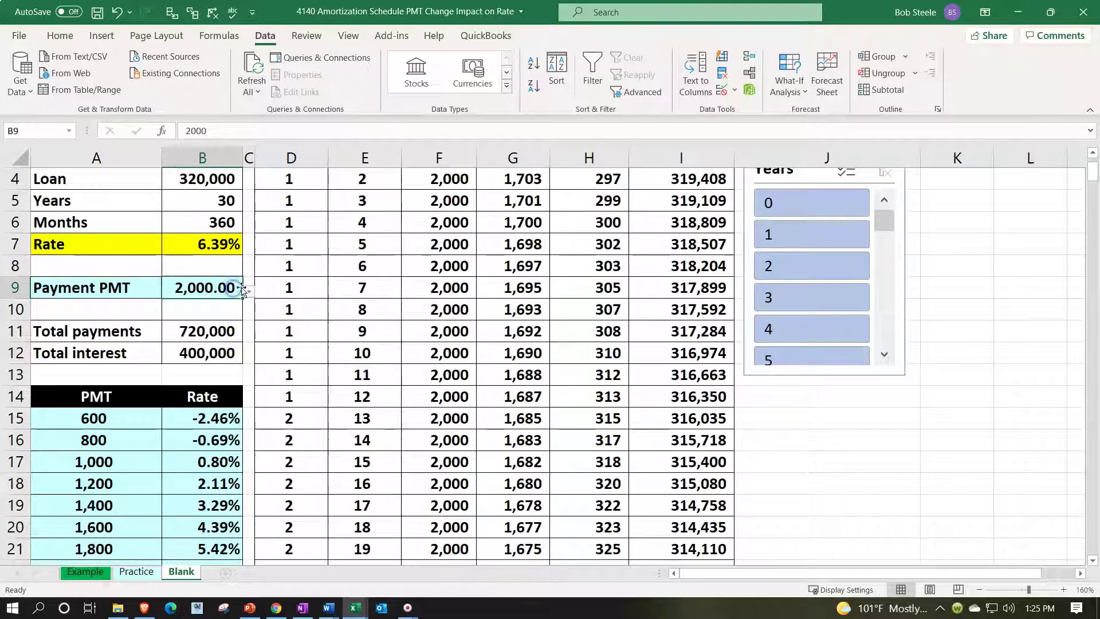
click(247, 293)
scroll(221, 339, down, 1)
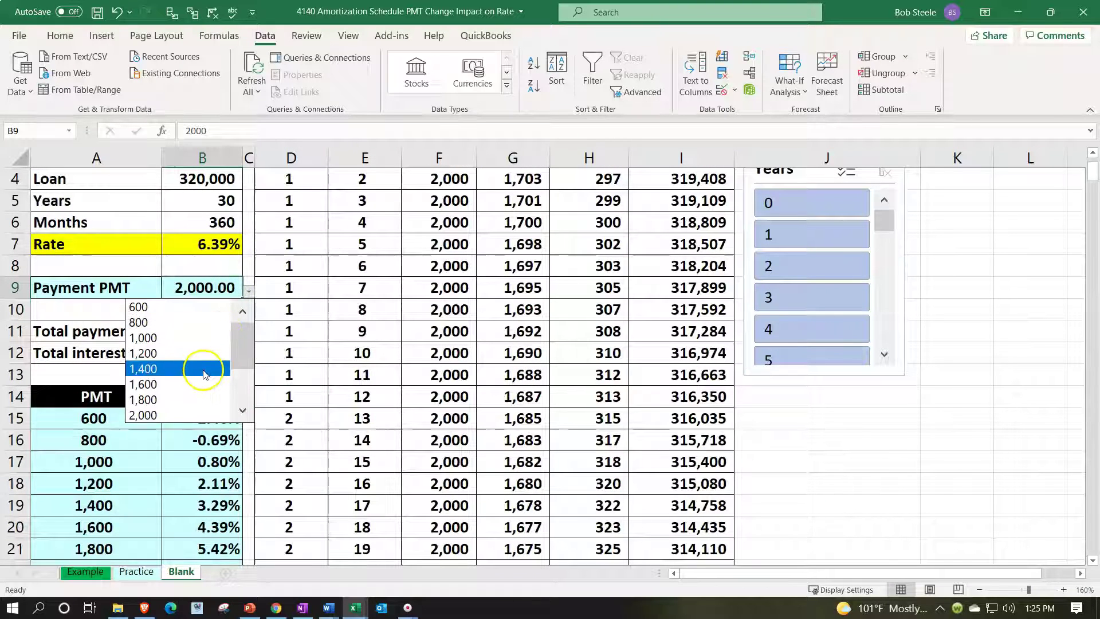
click(204, 370)
- Compare the calculated Rate in B7 with the rate in B19 for the 1,400 payment in the PMT table
click(200, 245)
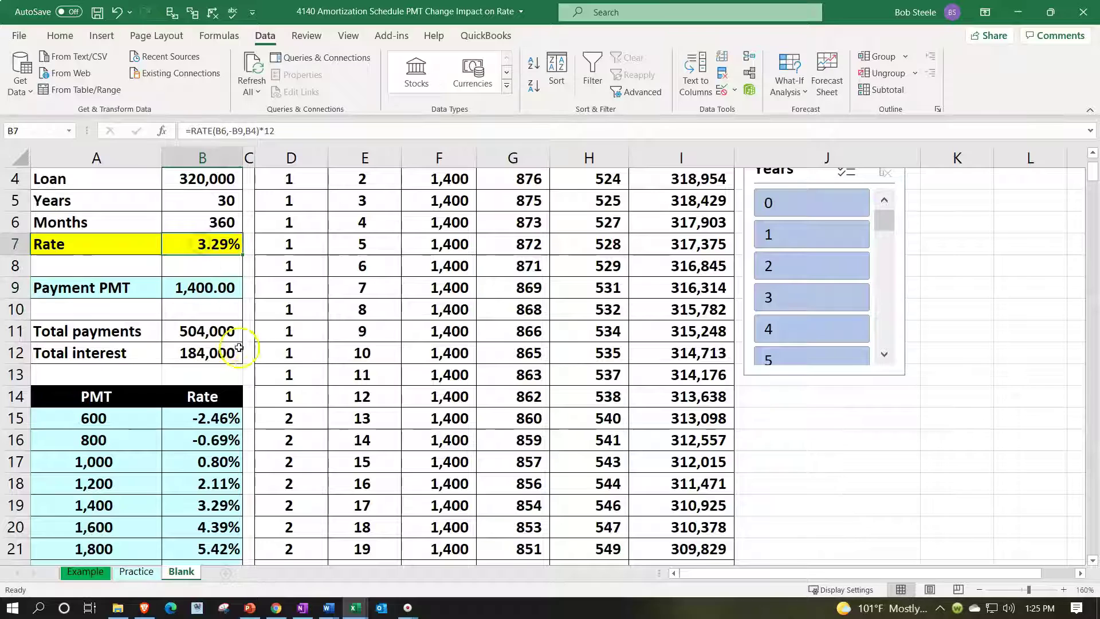
scroll(252, 364, down, 1)
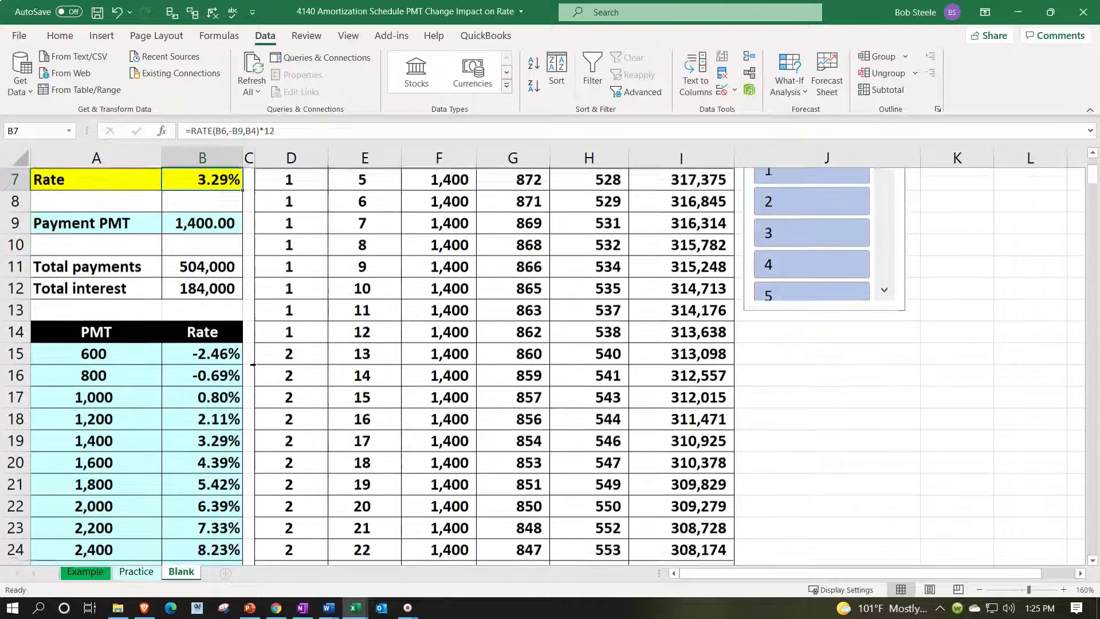
scroll(253, 365, down, 1)
click(234, 371)
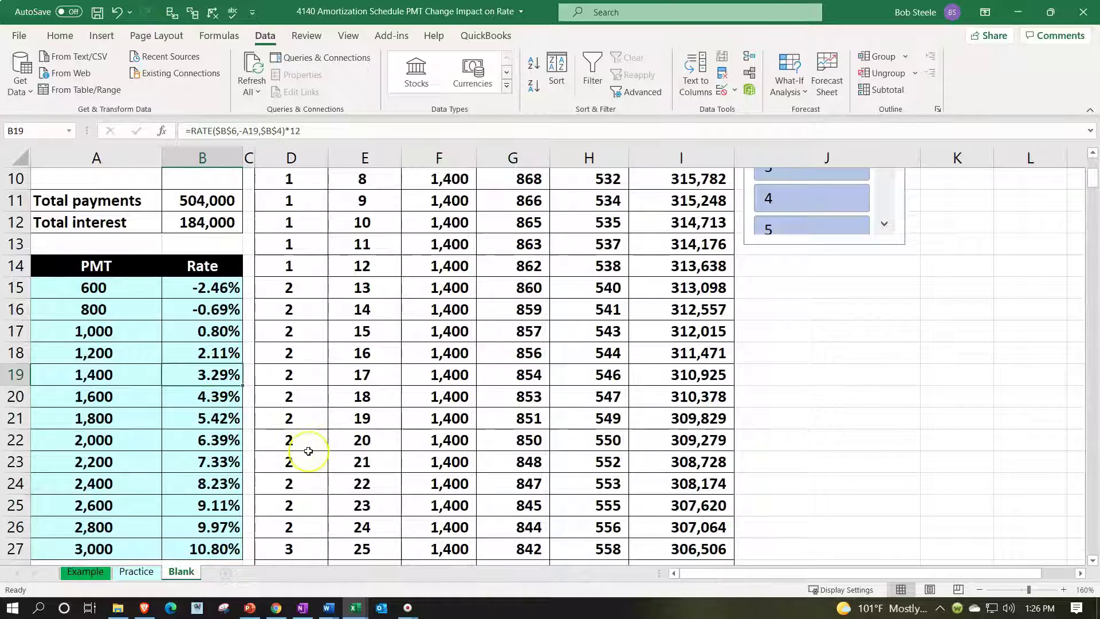
scroll(309, 451, up, 3)
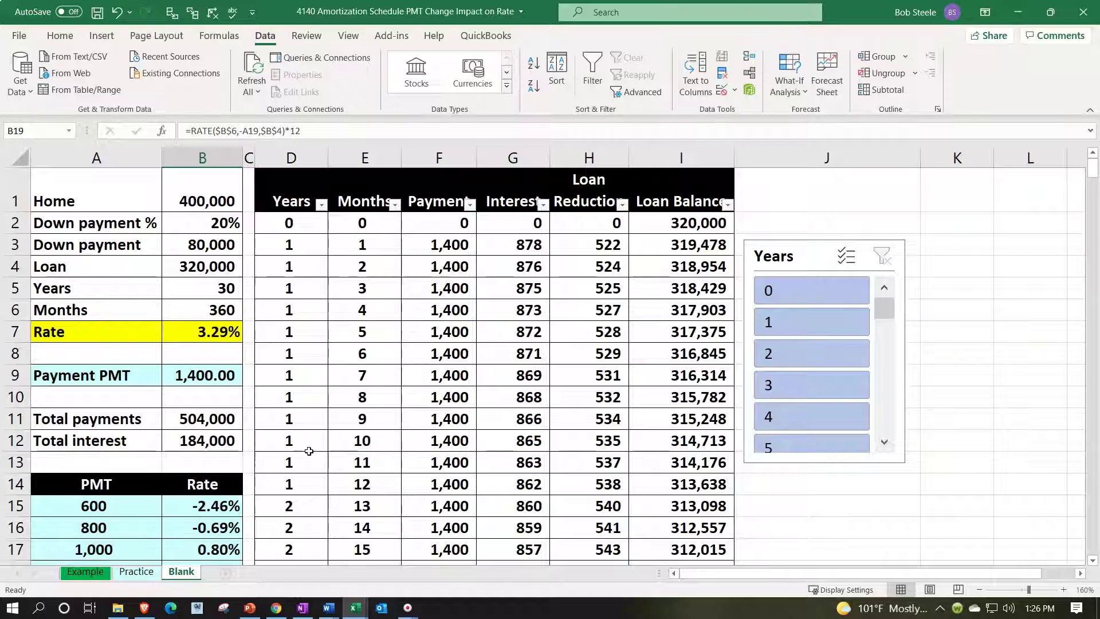
scroll(308, 451, down, 1)
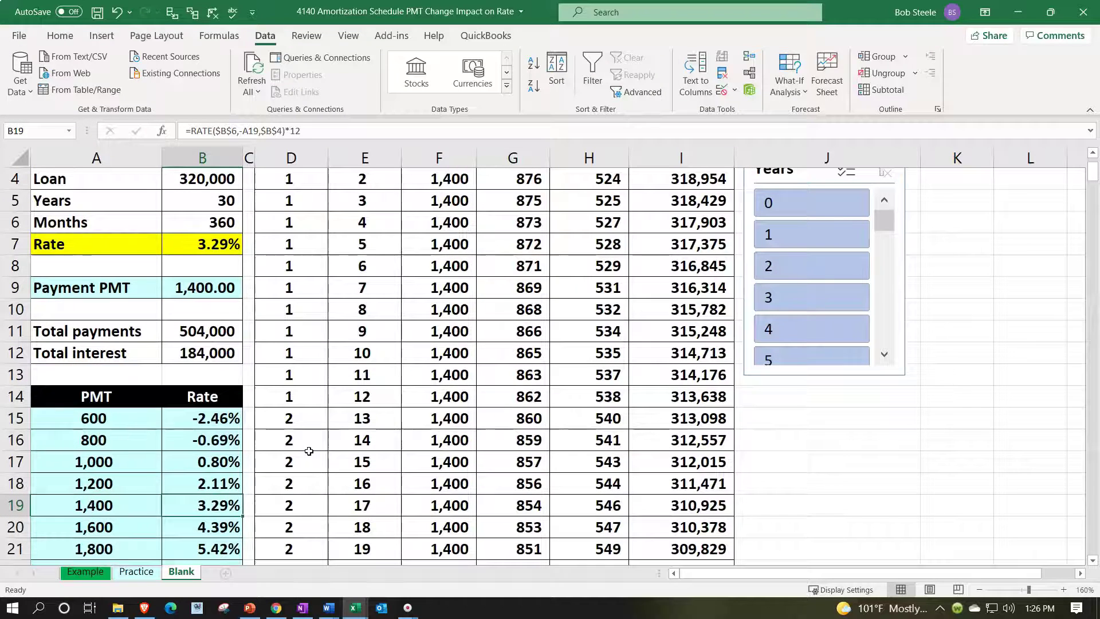
scroll(309, 451, up, 1)
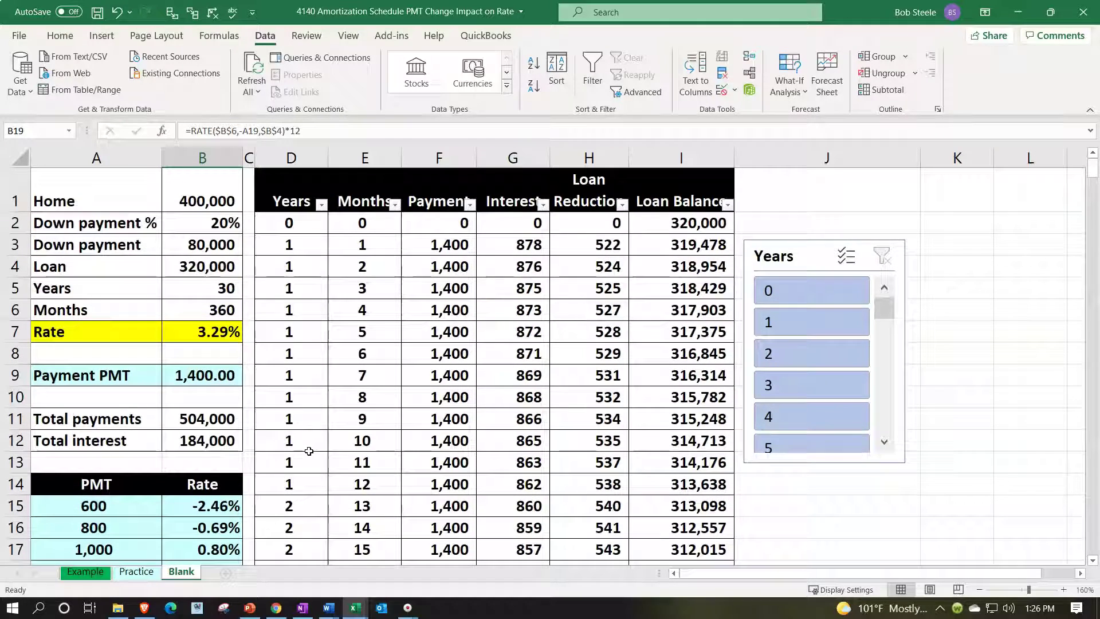
- Create a PivotTable from the amortization table and place it on the existing Blank worksheet at cell K1
click(433, 291)
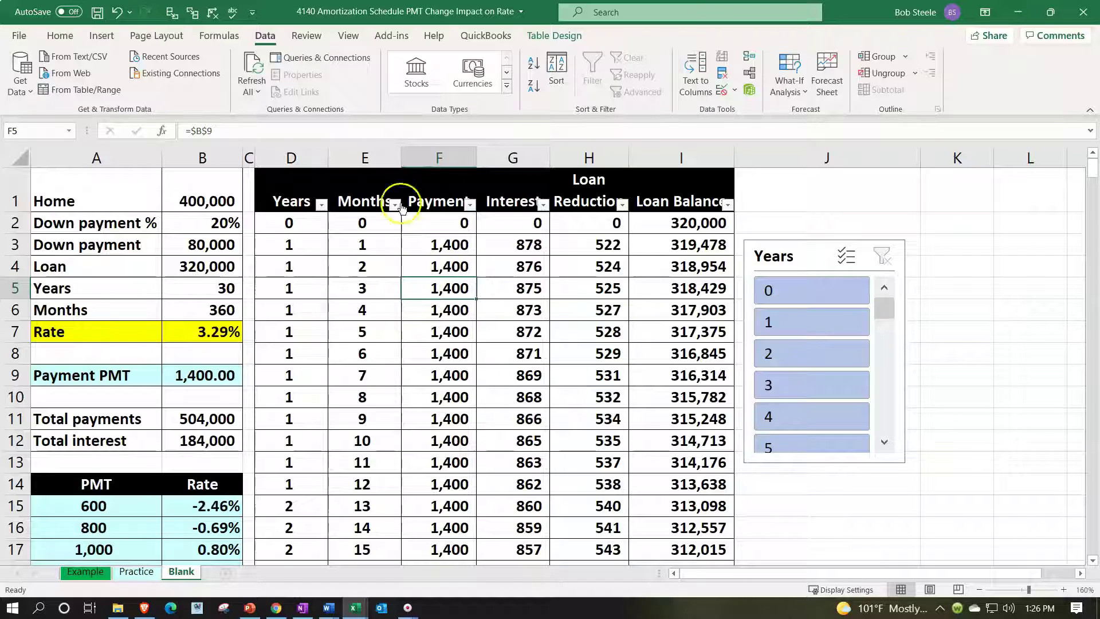
click(104, 41)
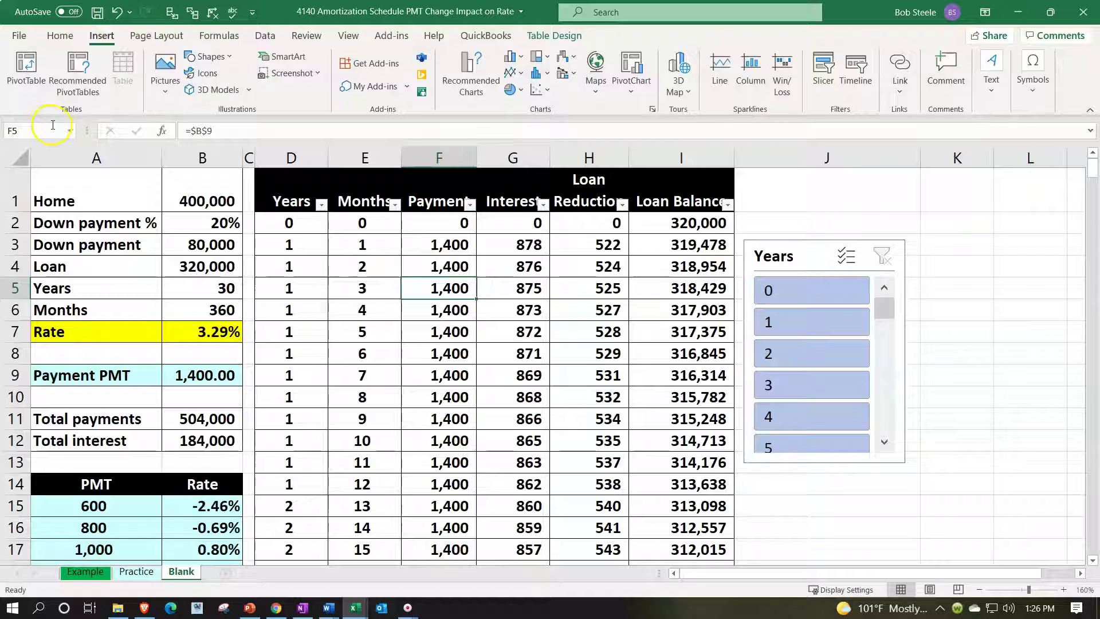
click(32, 83)
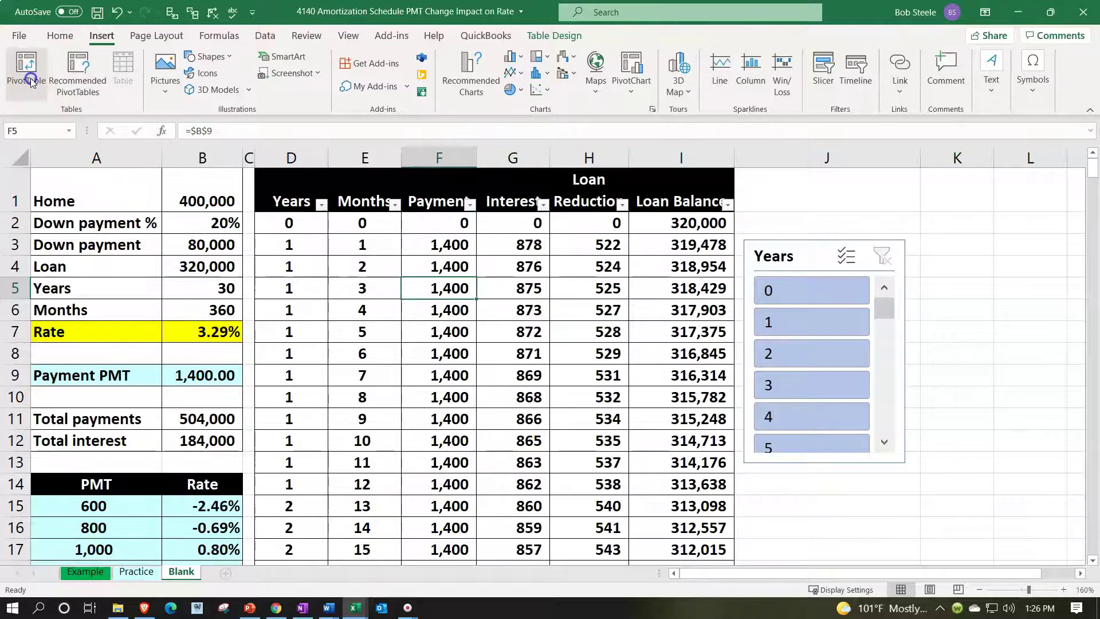
scroll(739, 344, up, 1)
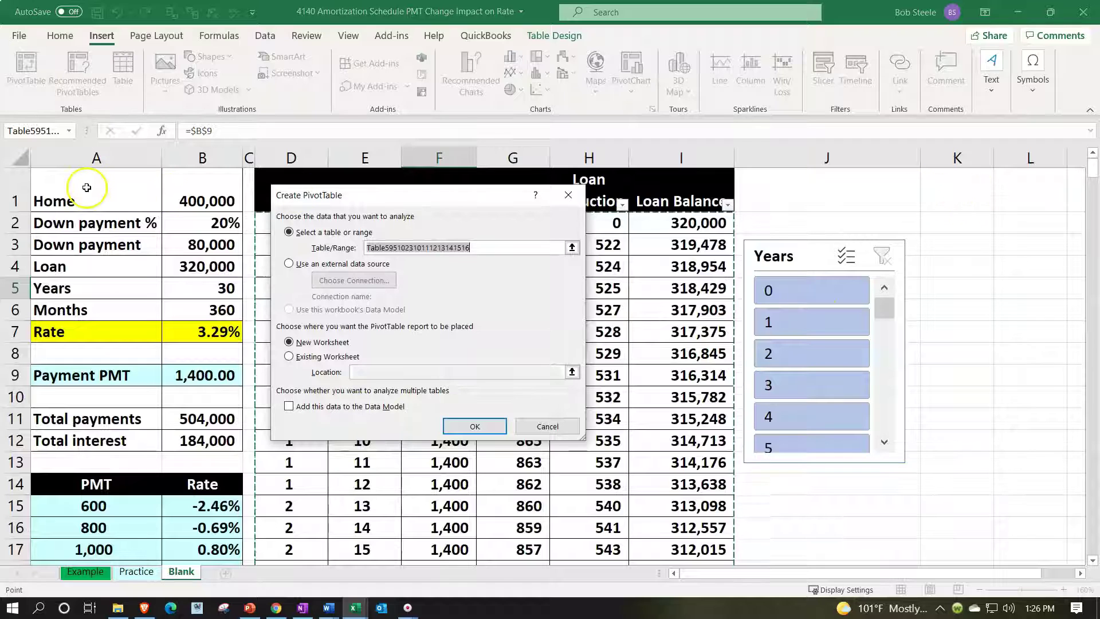
click(289, 357)
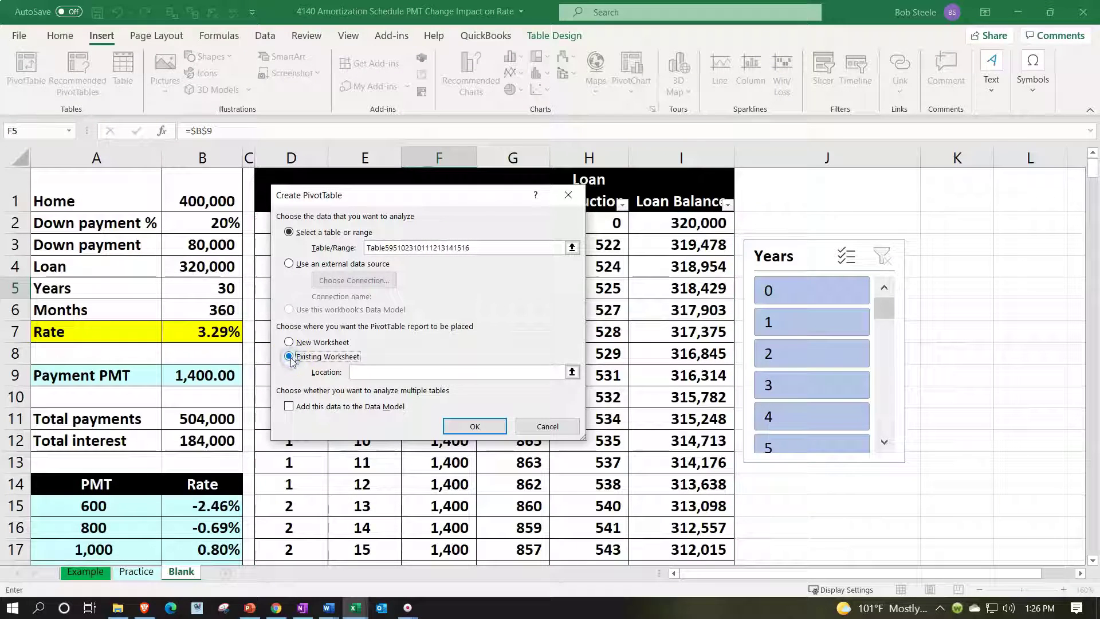
click(366, 371)
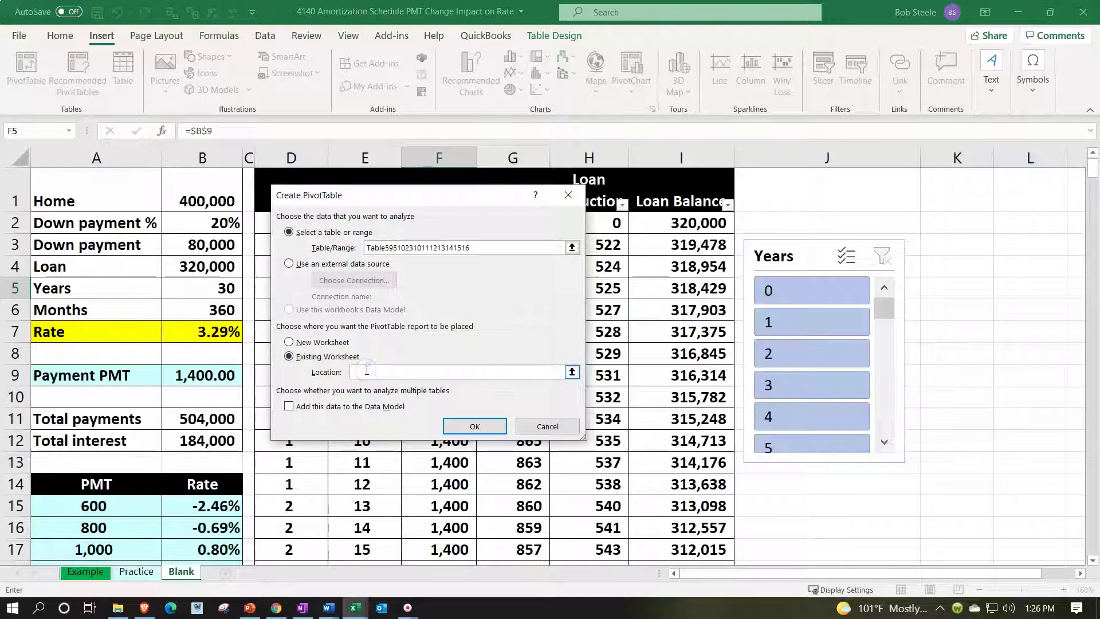
click(949, 192)
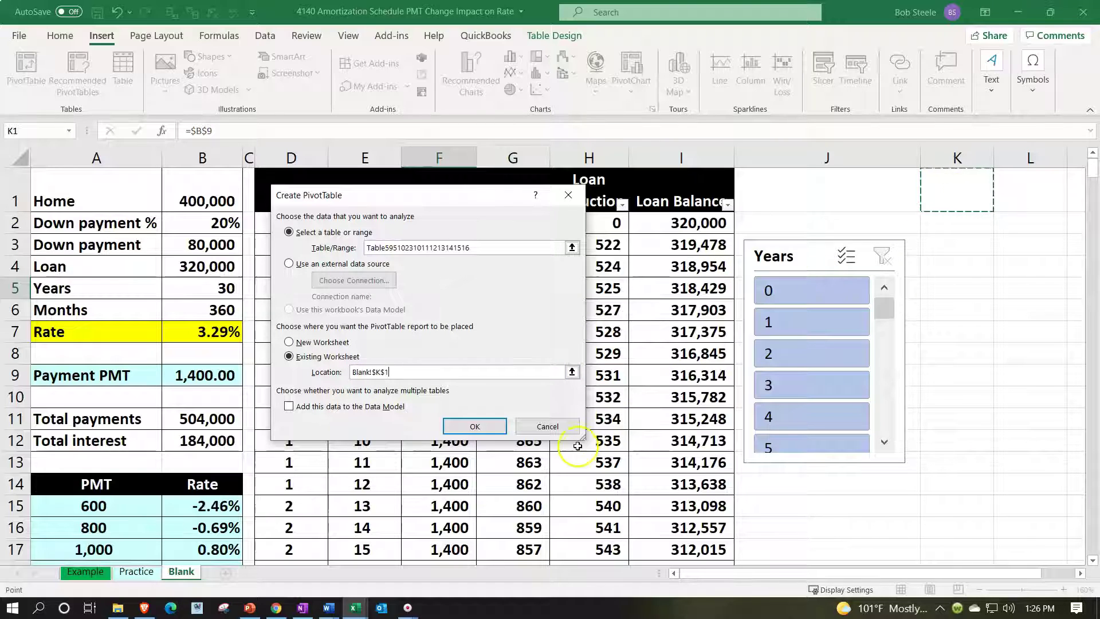
click(481, 426)
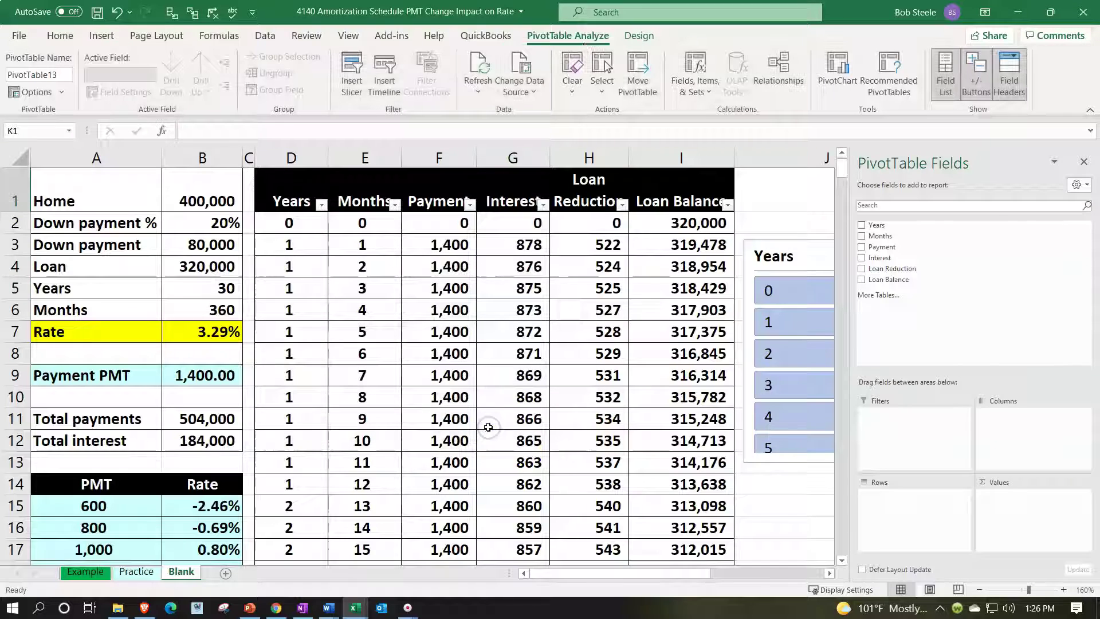
- Add the Years field to the PivotTable as row labels
drag(687, 574, 811, 576)
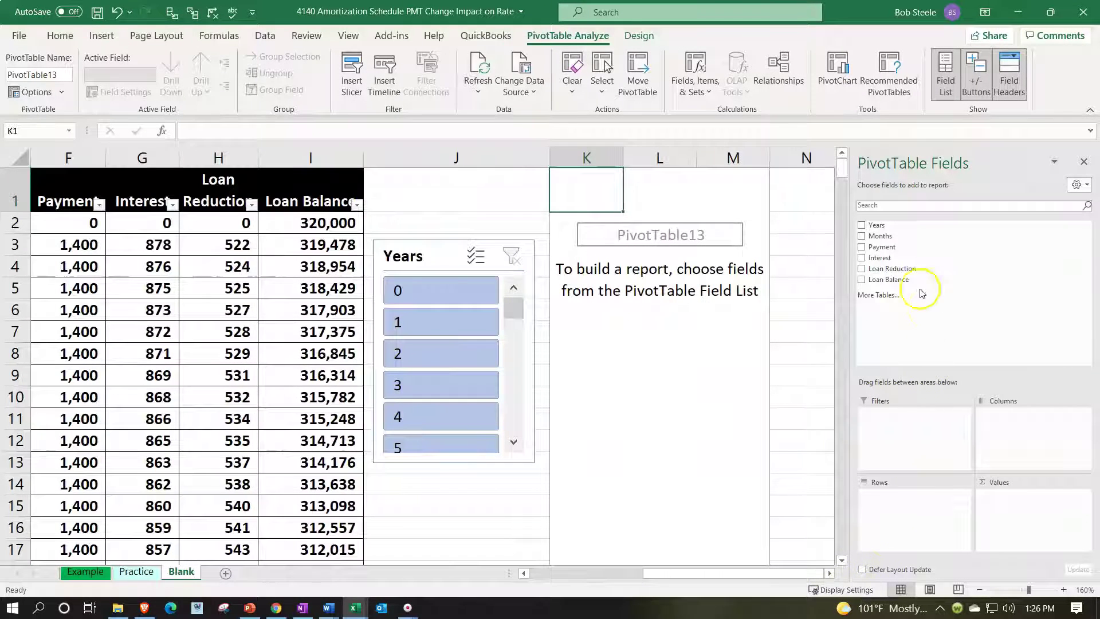
click(862, 228)
drag(1012, 492, 949, 506)
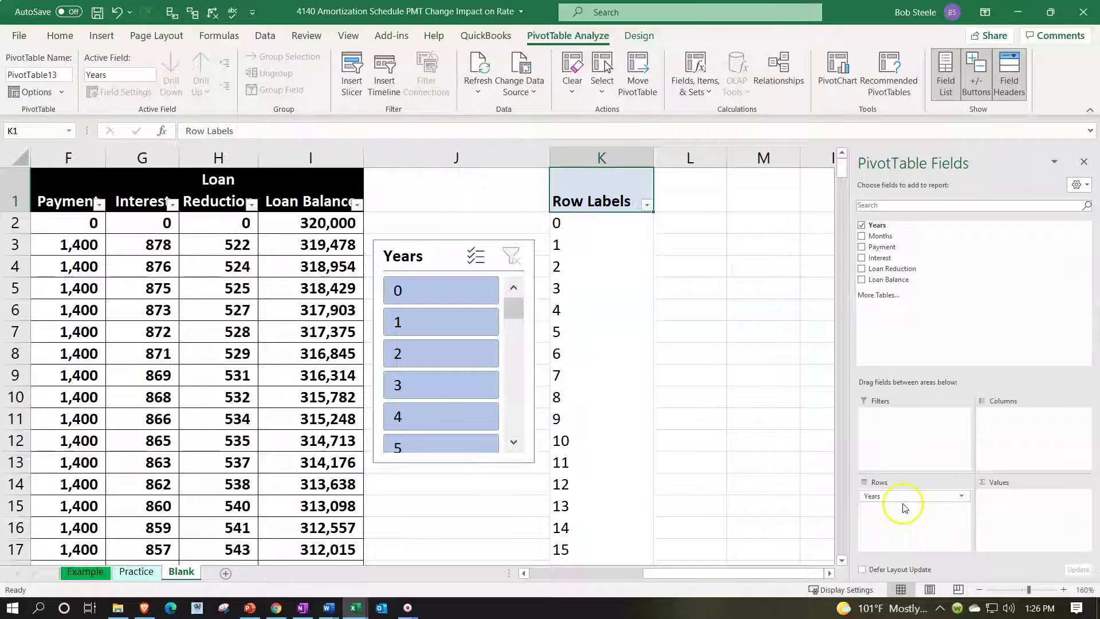
- Add Payment, Interest, Loan Reduction and Loan Balance to the PivotTable as value fields
click(862, 247)
click(861, 258)
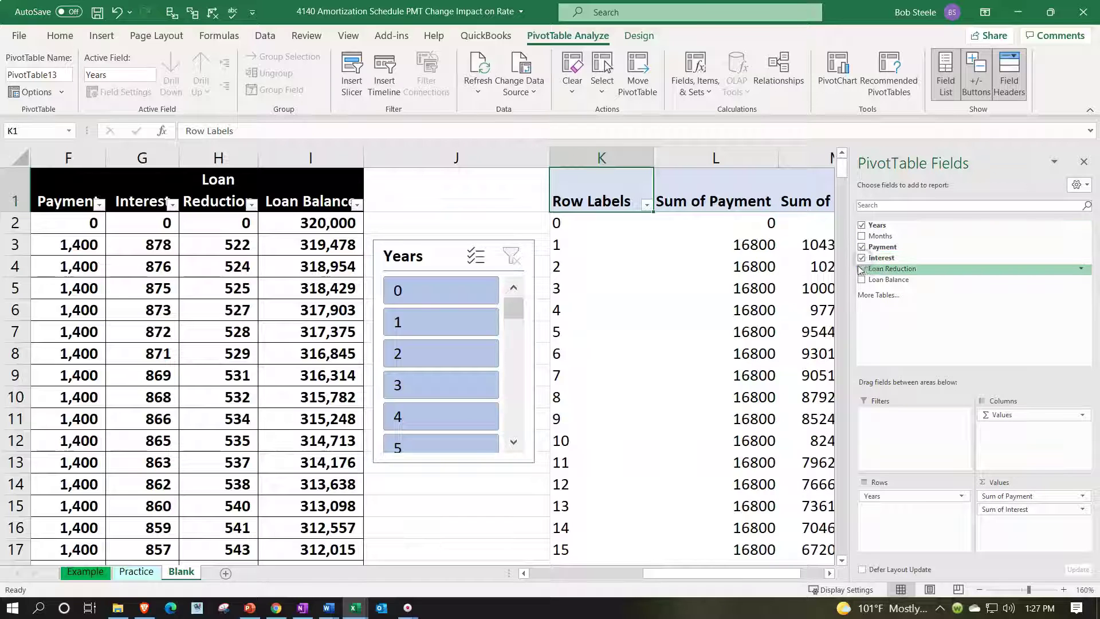
click(861, 269)
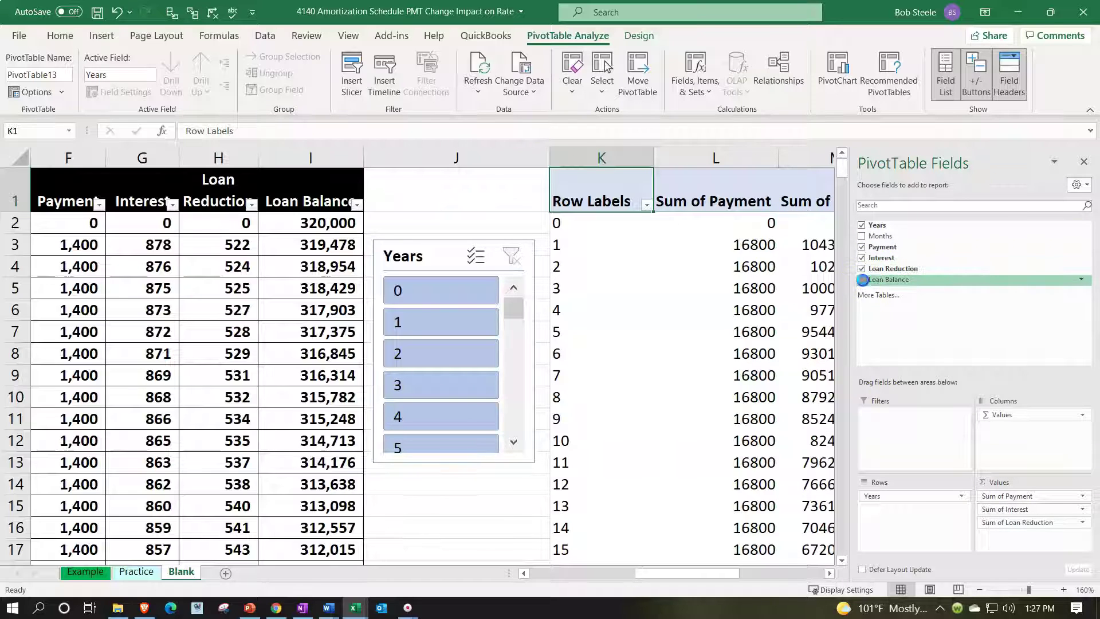
click(862, 279)
drag(692, 573, 786, 576)
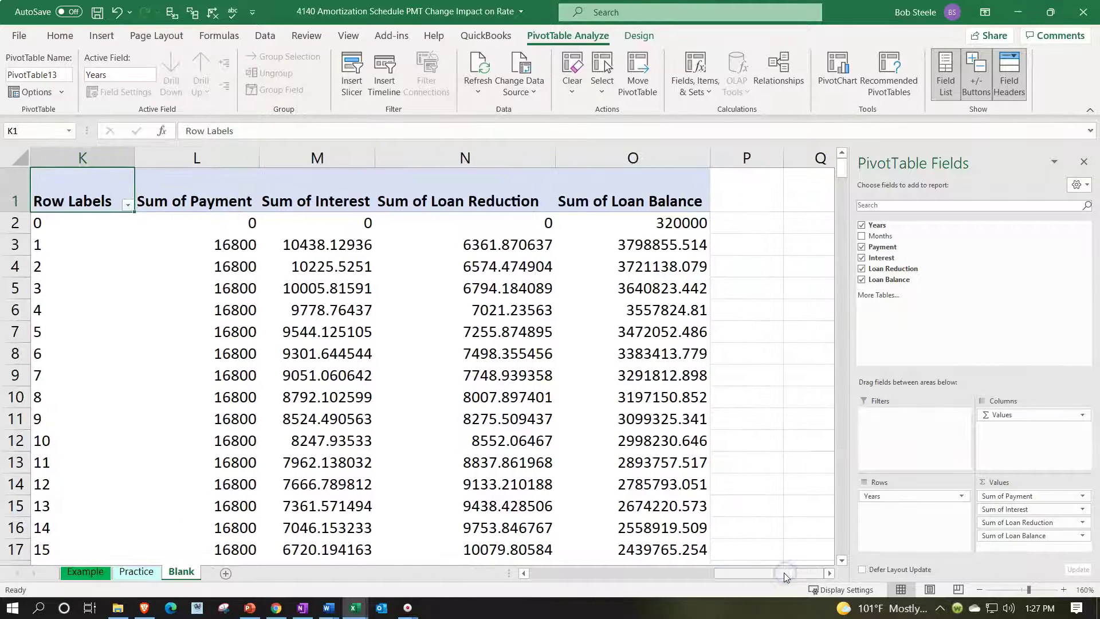
- Format the PivotTable's Payment value field as Currency with no symbol, 0 decimal places and negative numbers in red parentheses
click(1083, 496)
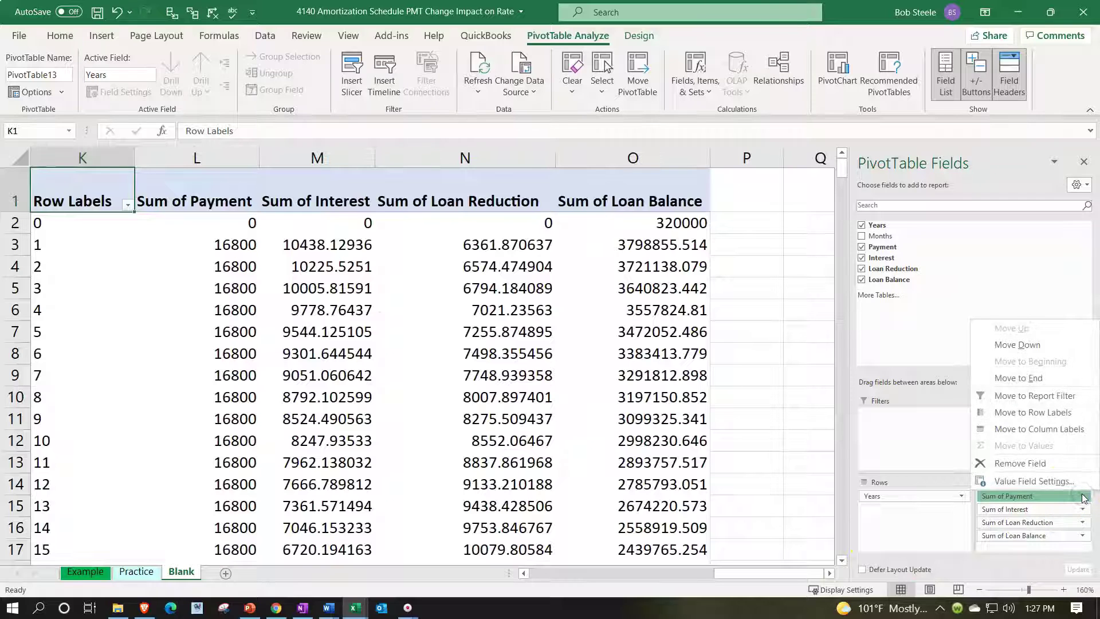
click(1034, 481)
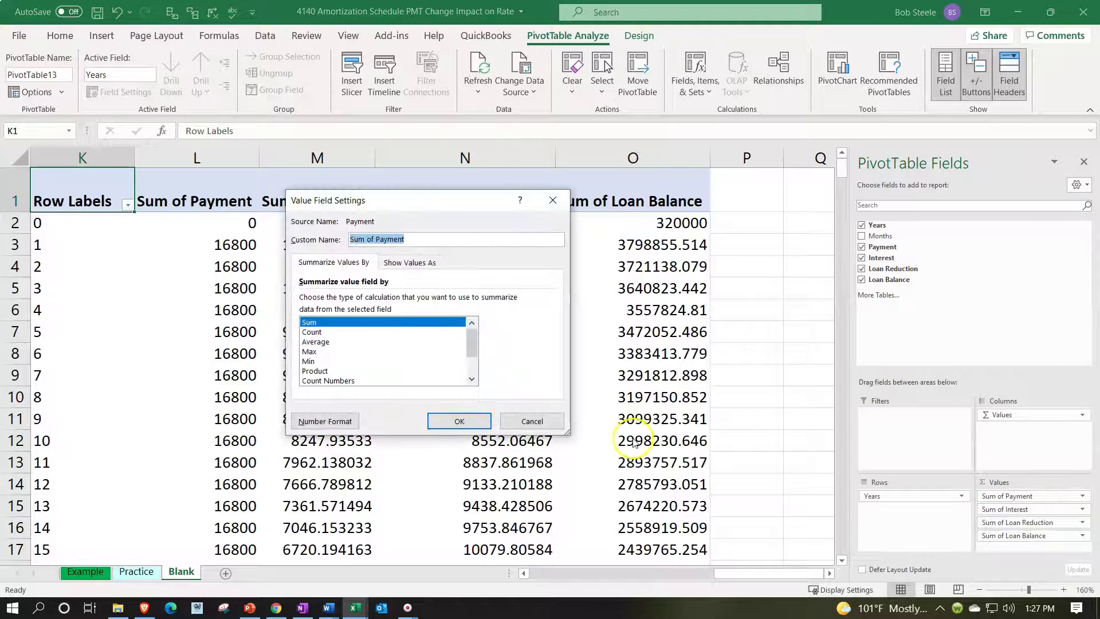
click(335, 421)
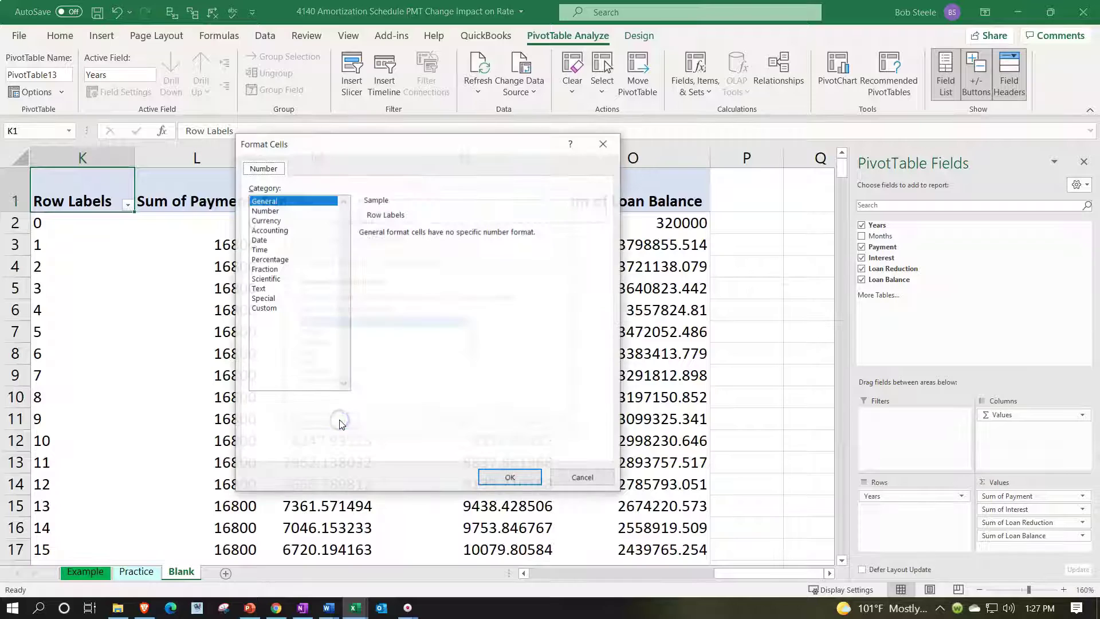
click(263, 221)
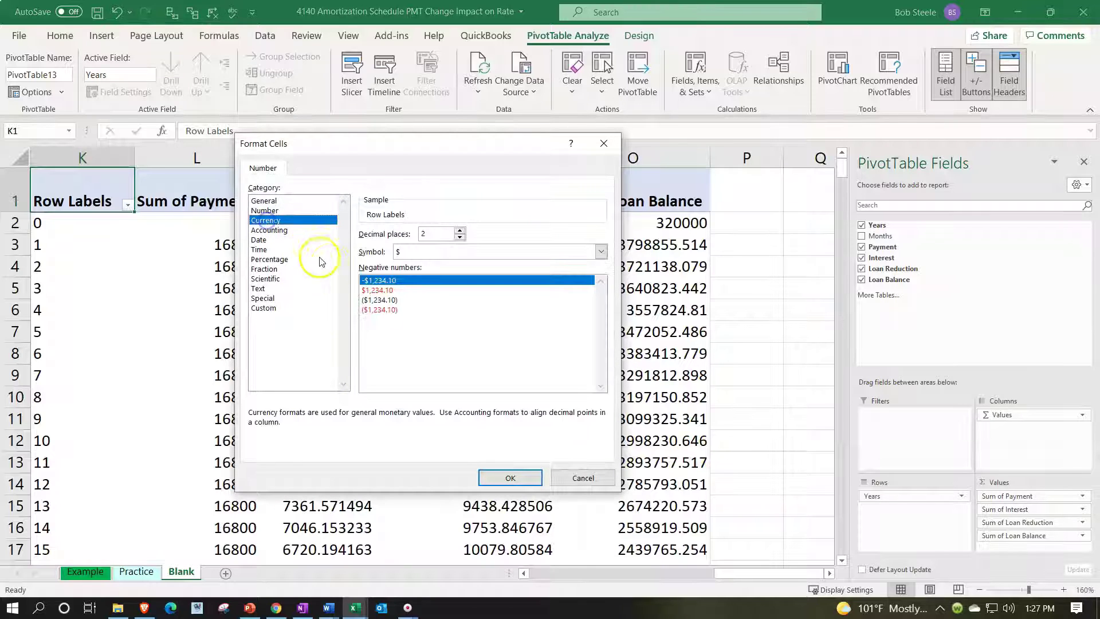
click(373, 309)
click(463, 252)
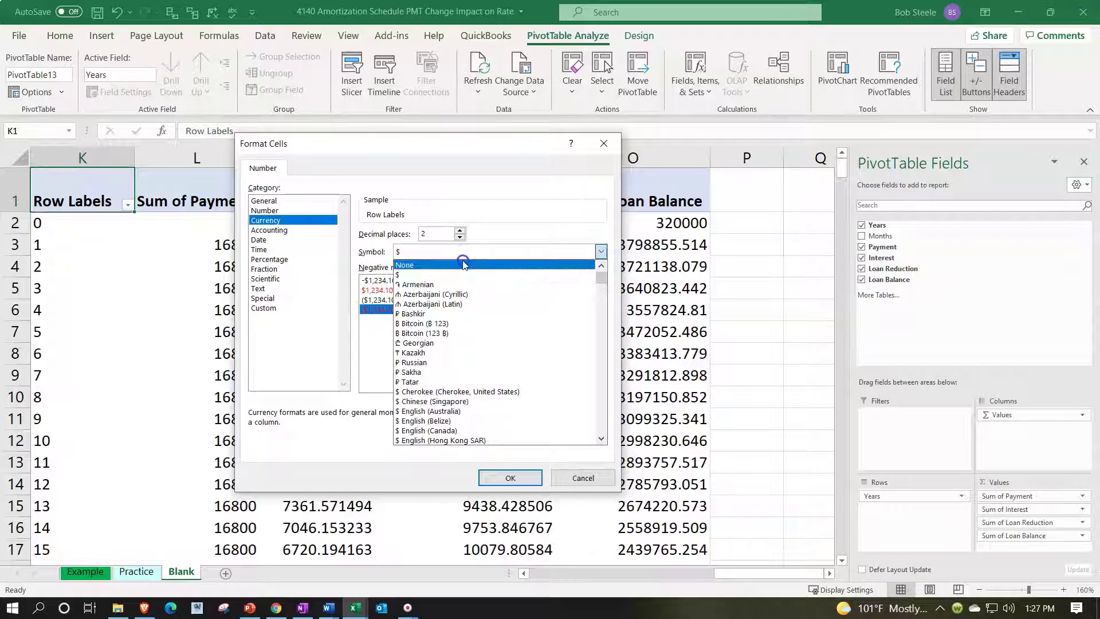
click(462, 265)
click(459, 238)
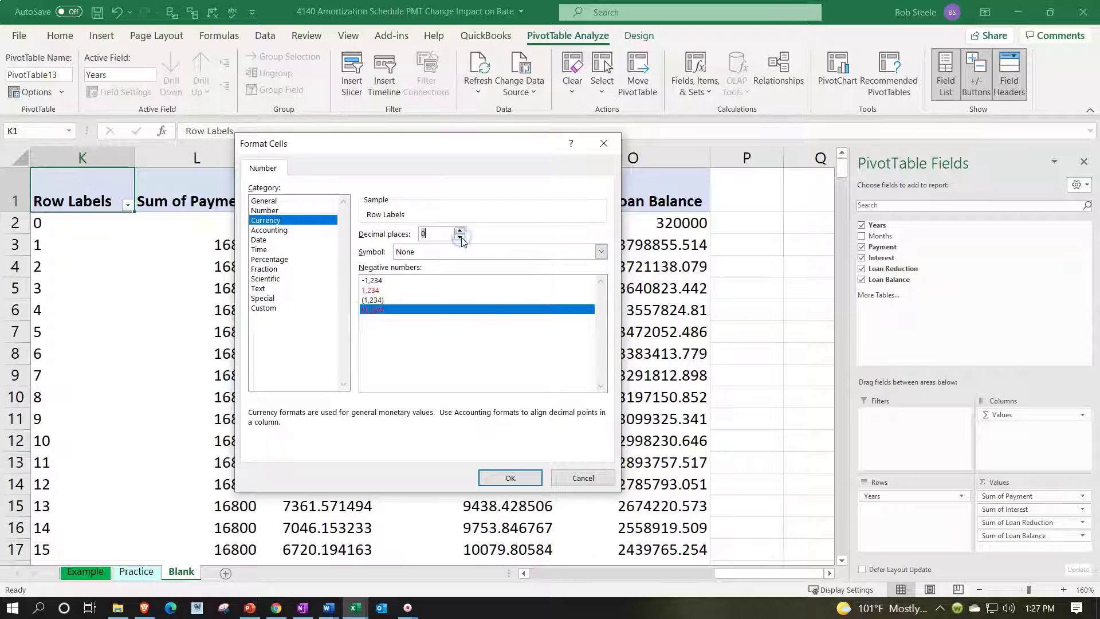
click(510, 478)
click(458, 427)
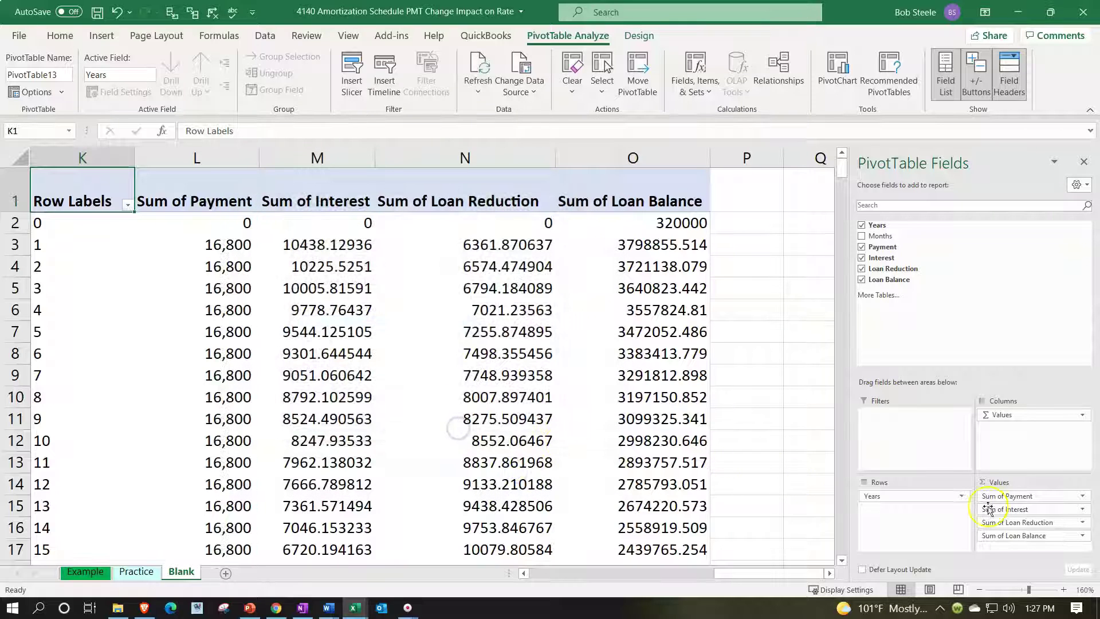
- Format the PivotTable's Interest value field as Currency with no symbol, 0 decimal places and negative numbers in red parentheses
click(1080, 509)
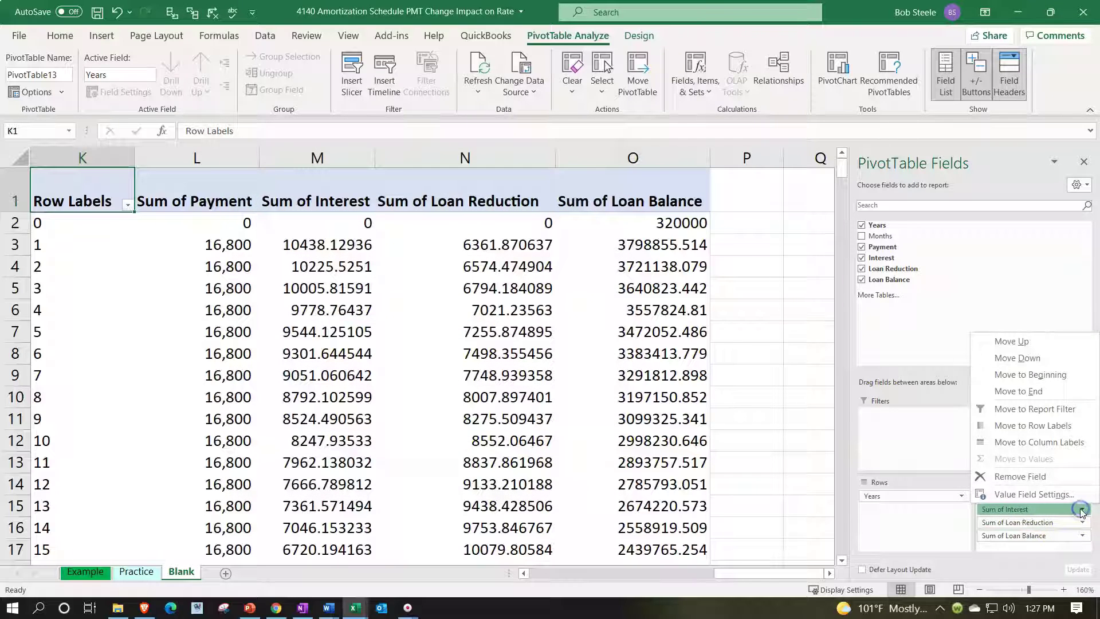
click(1034, 493)
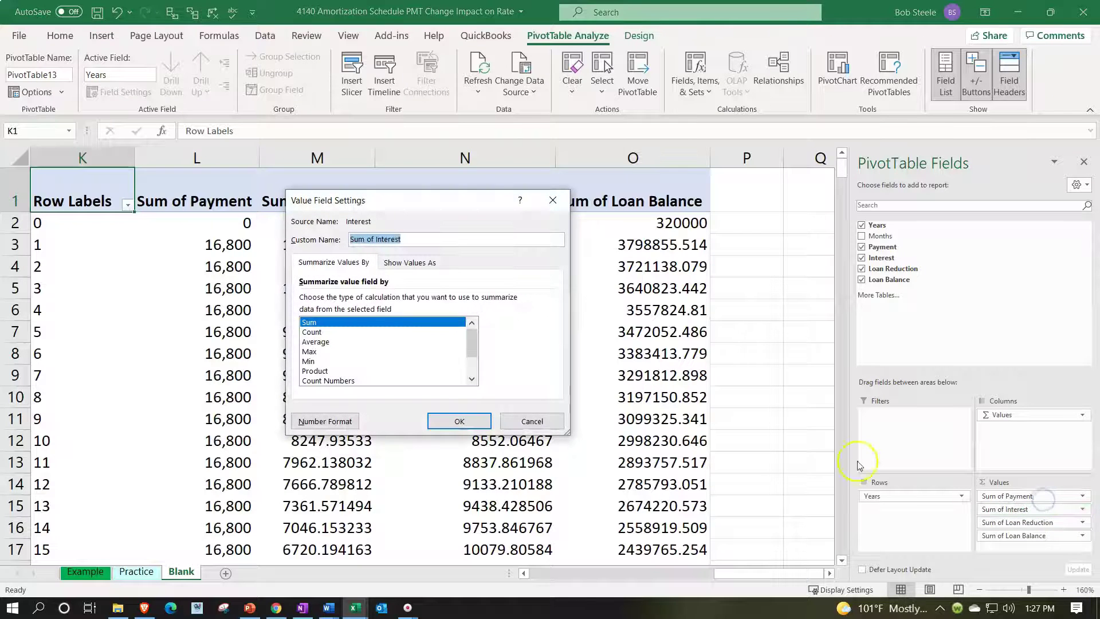
click(324, 421)
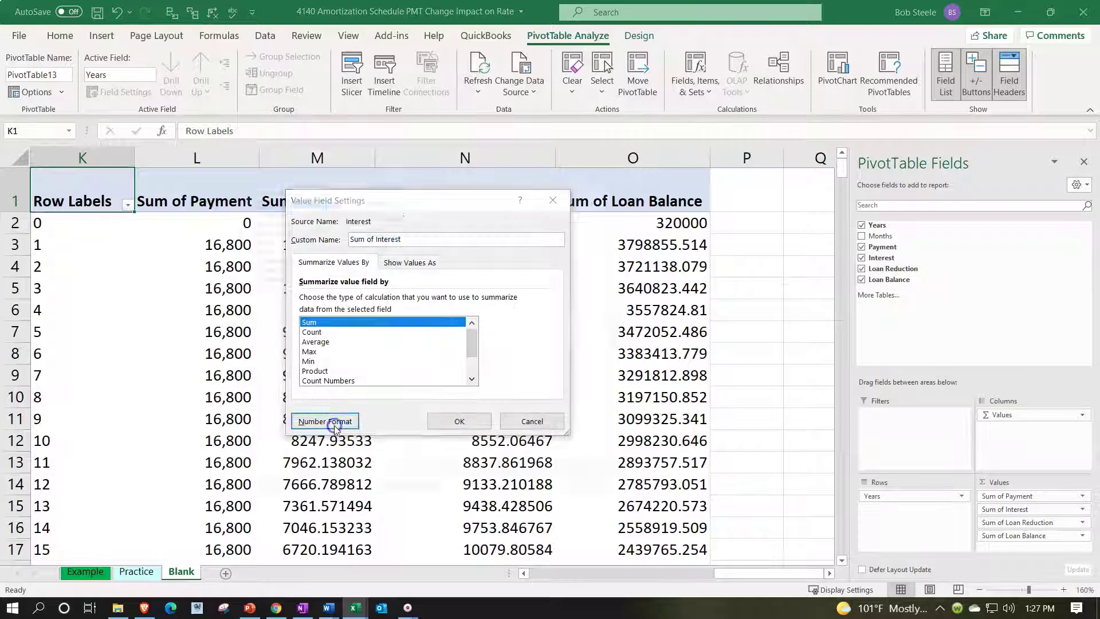
click(265, 220)
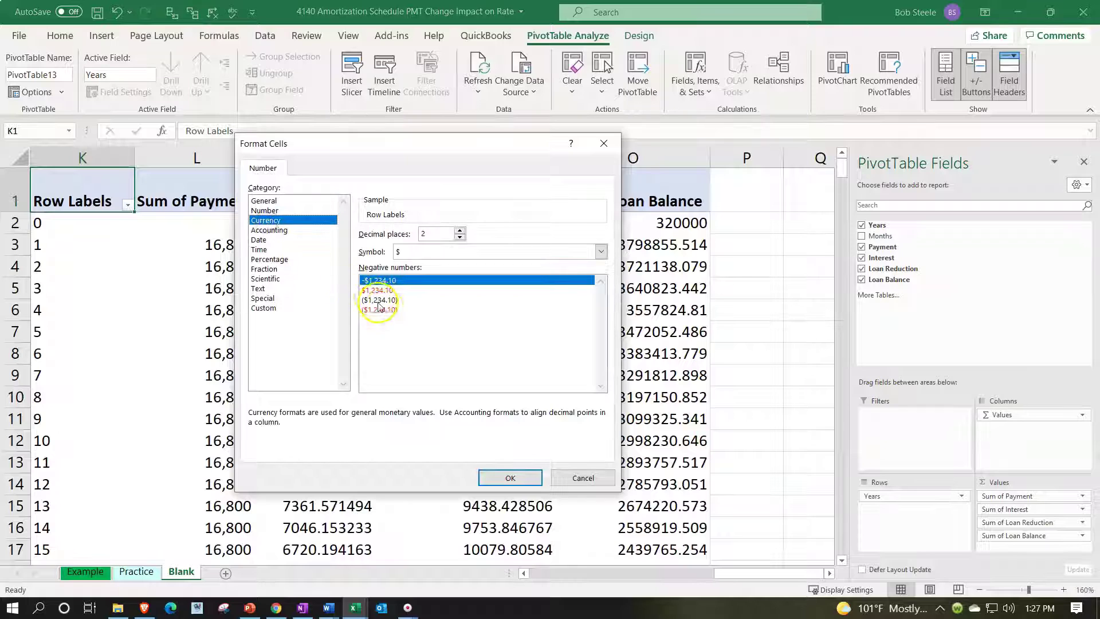
click(382, 309)
click(452, 252)
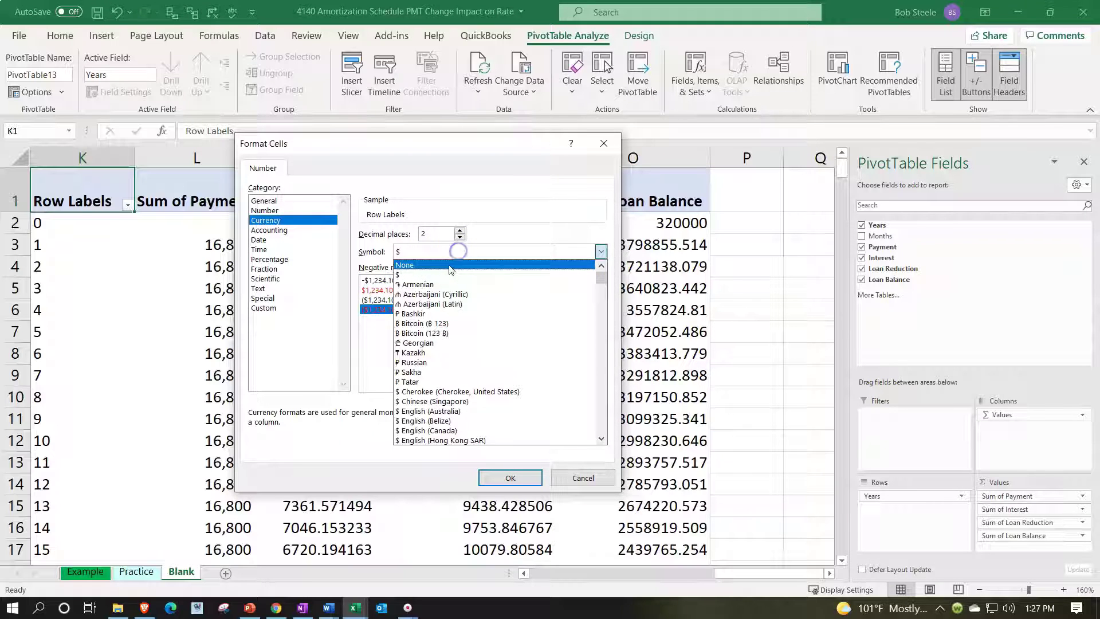
click(452, 259)
click(460, 237)
click(459, 237)
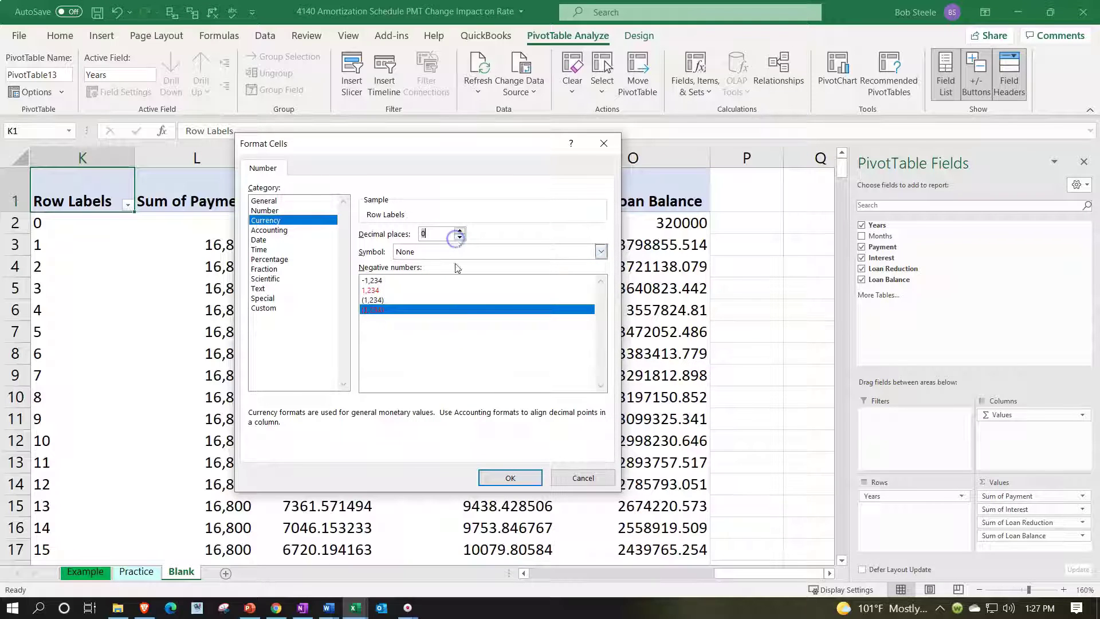
click(510, 478)
click(461, 422)
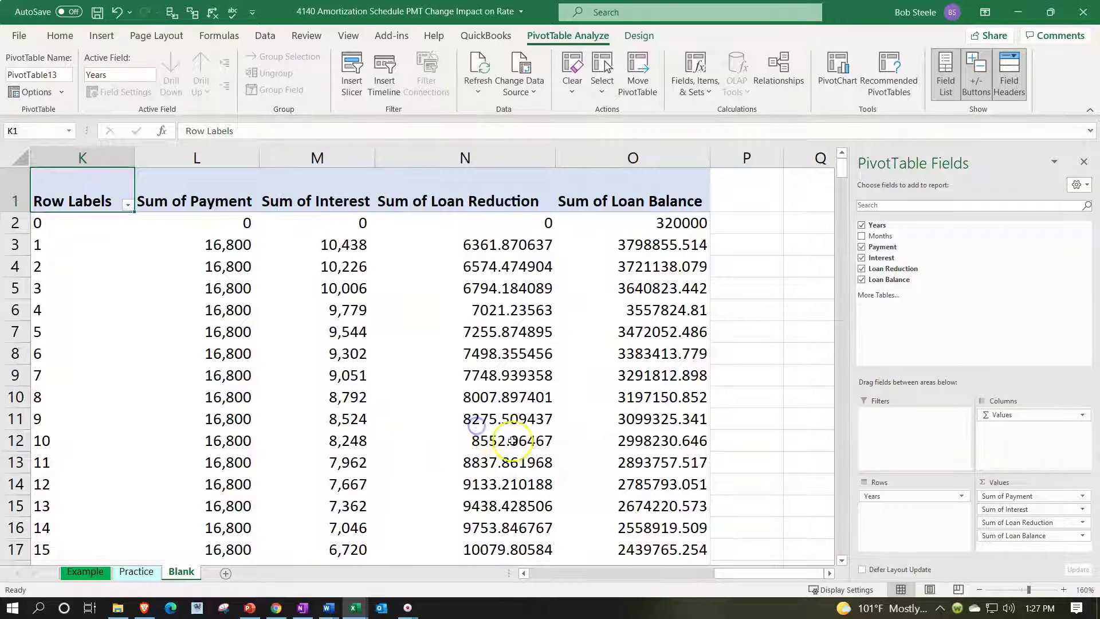
- Format the PivotTable's Loan Reduction value field as Currency with no symbol, 0 decimal places and negative numbers in red parentheses
click(1081, 521)
click(1068, 512)
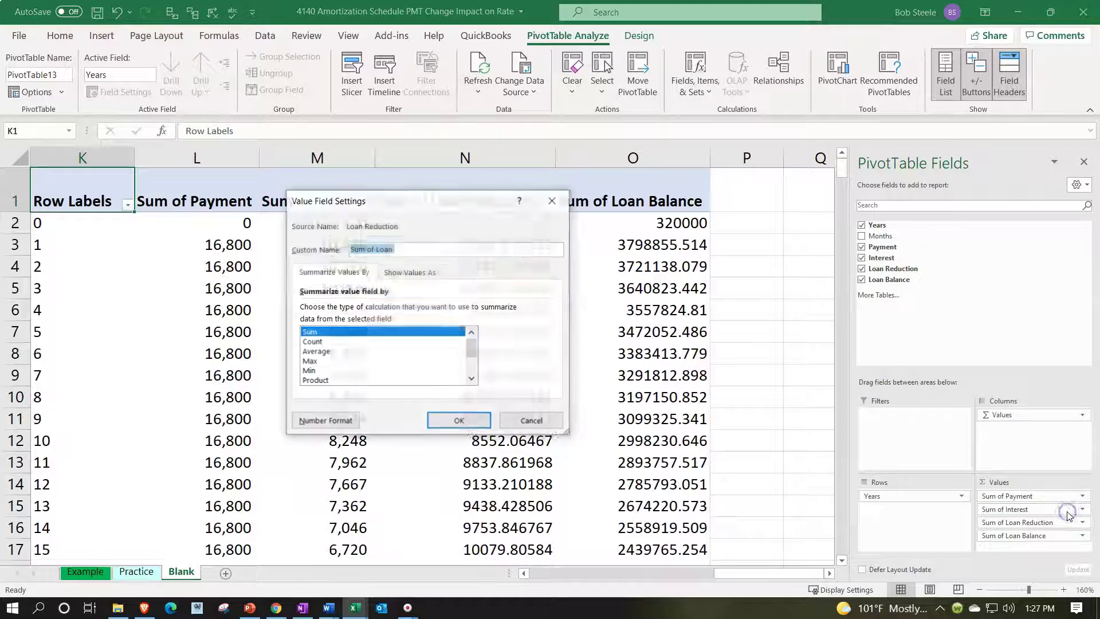
click(323, 421)
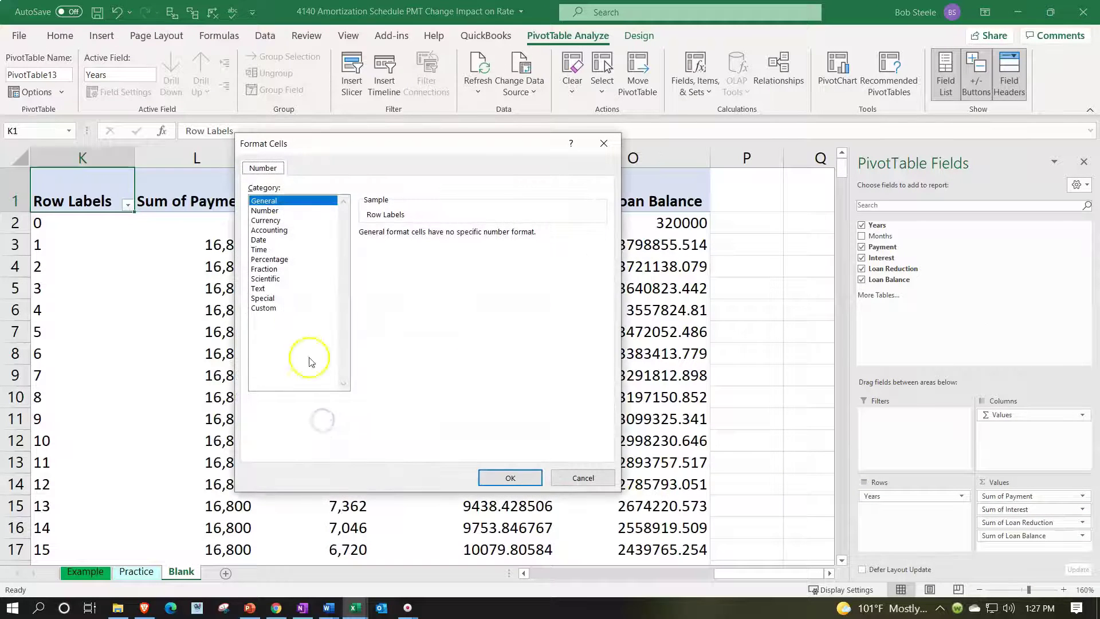
click(268, 221)
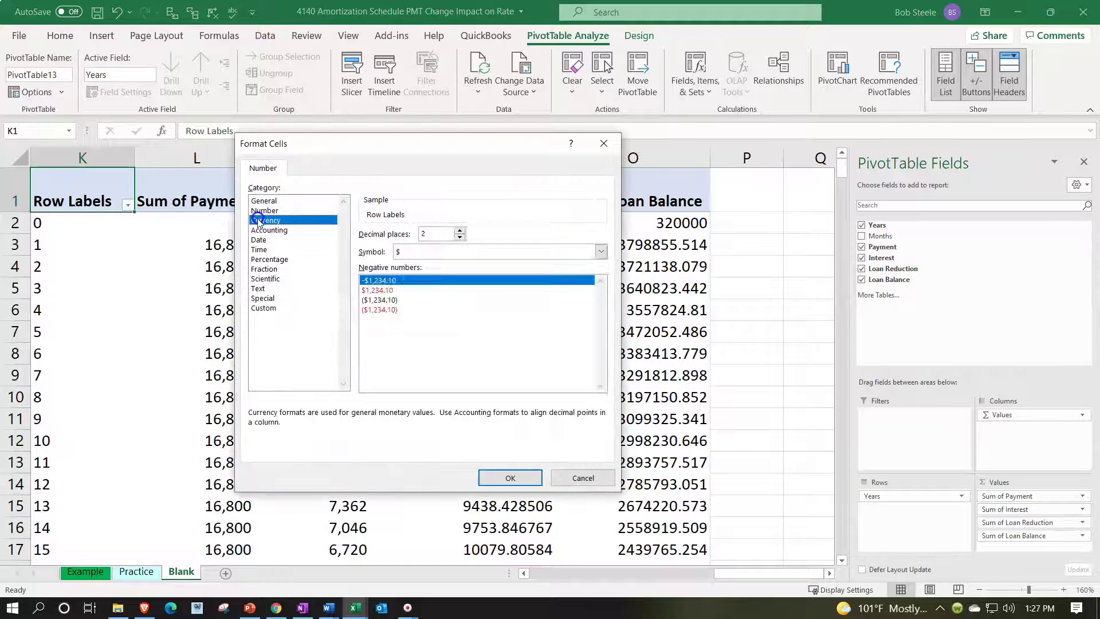
click(378, 309)
click(567, 252)
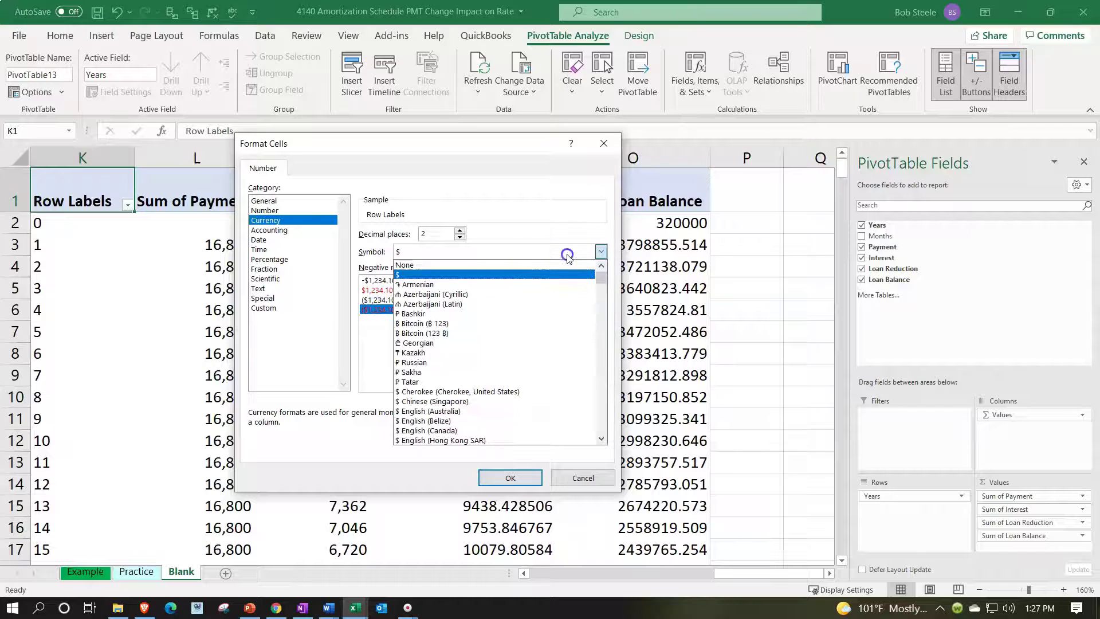
click(524, 266)
click(460, 237)
click(459, 237)
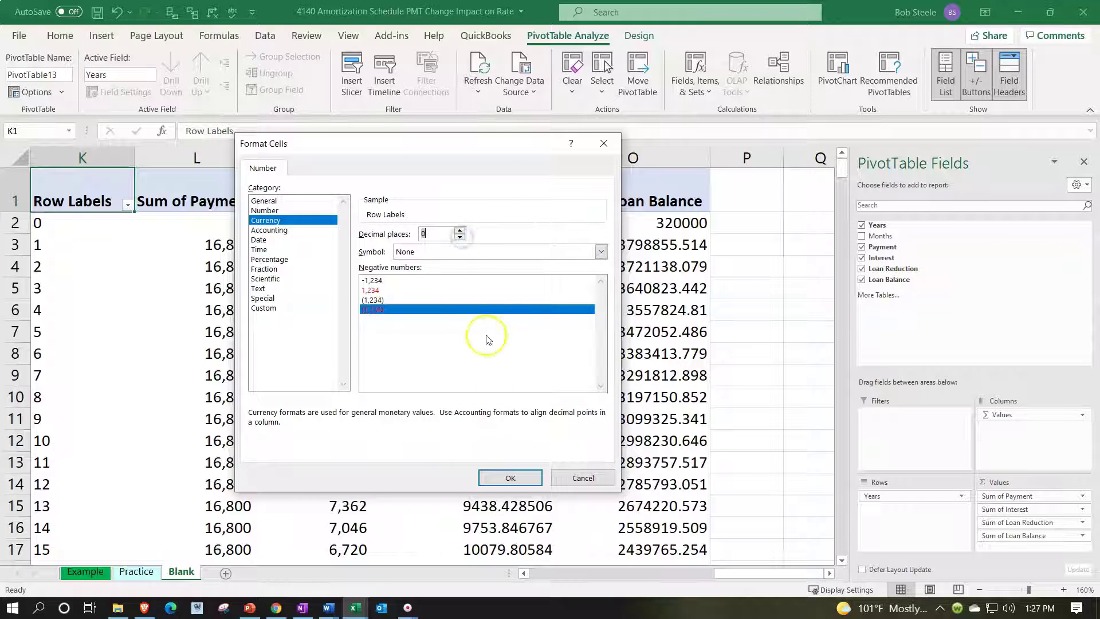
click(508, 477)
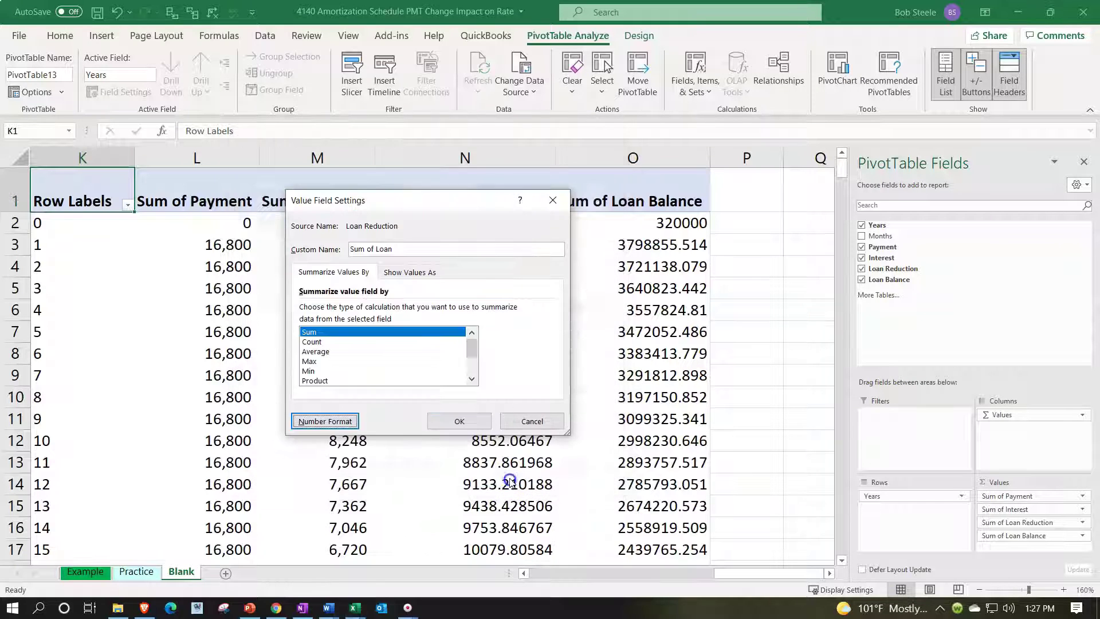
click(481, 421)
- Summarize the PivotTable's Loan Balance value field by Min instead of Sum
click(1081, 536)
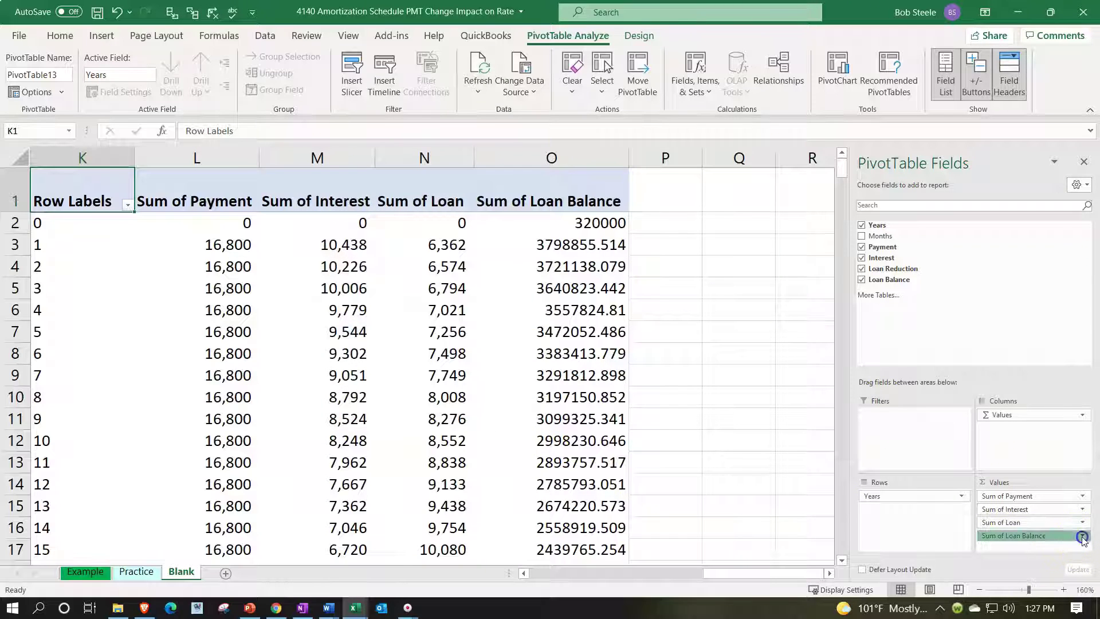
click(1069, 520)
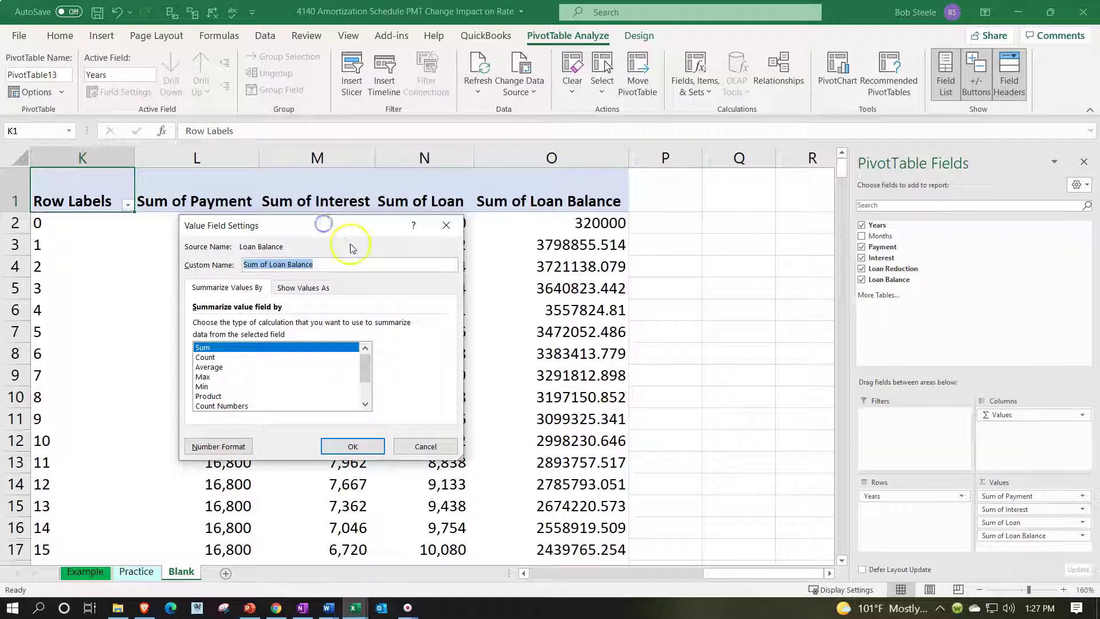
click(203, 387)
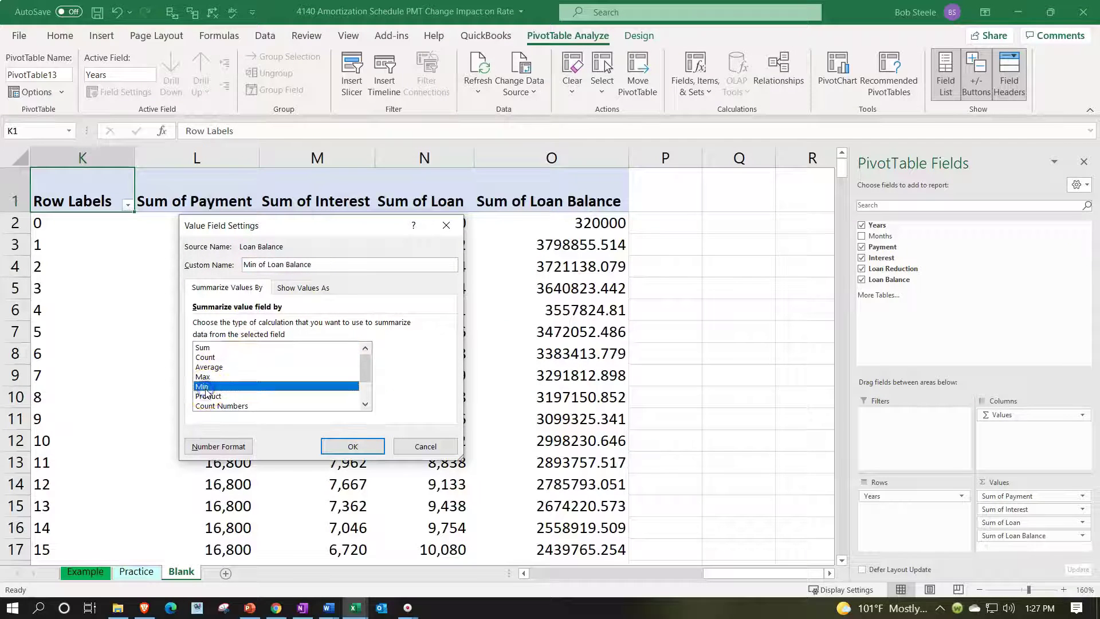
- Format the Loan Balance value field as Currency with no symbol, 0 decimal places and red parenthesized negatives, and apply its field settings
click(232, 447)
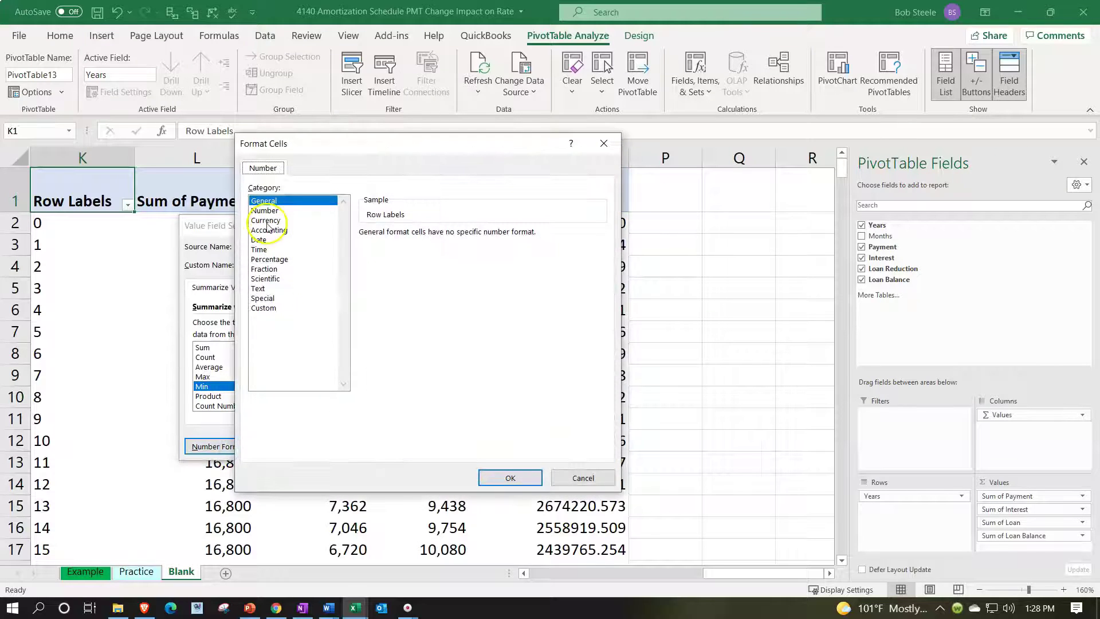
click(267, 221)
click(384, 310)
click(450, 251)
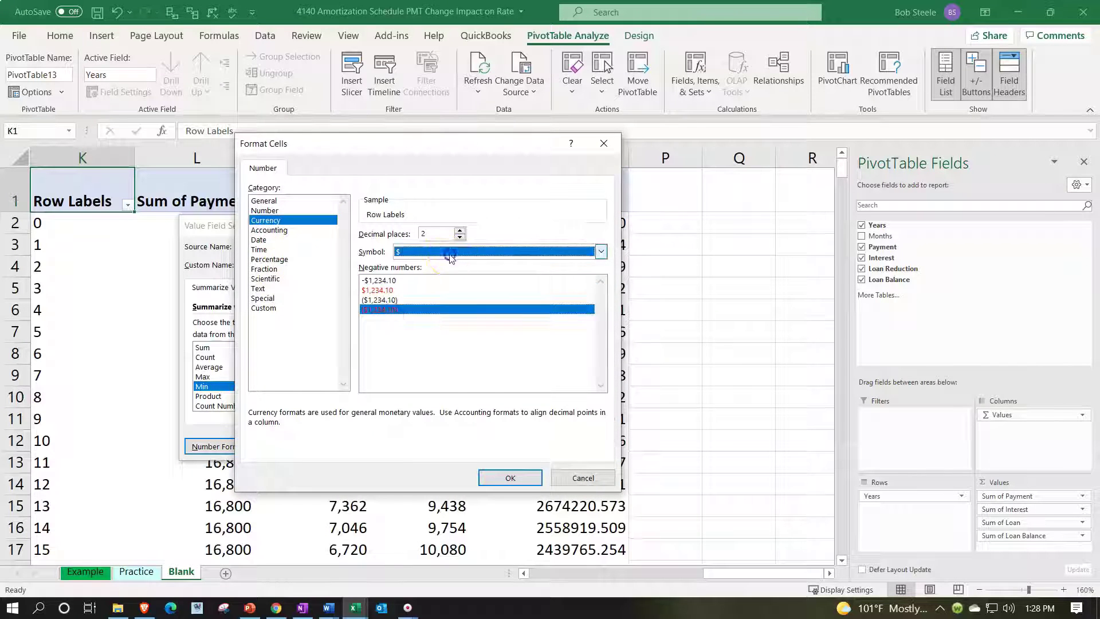
click(439, 265)
click(459, 236)
click(459, 236)
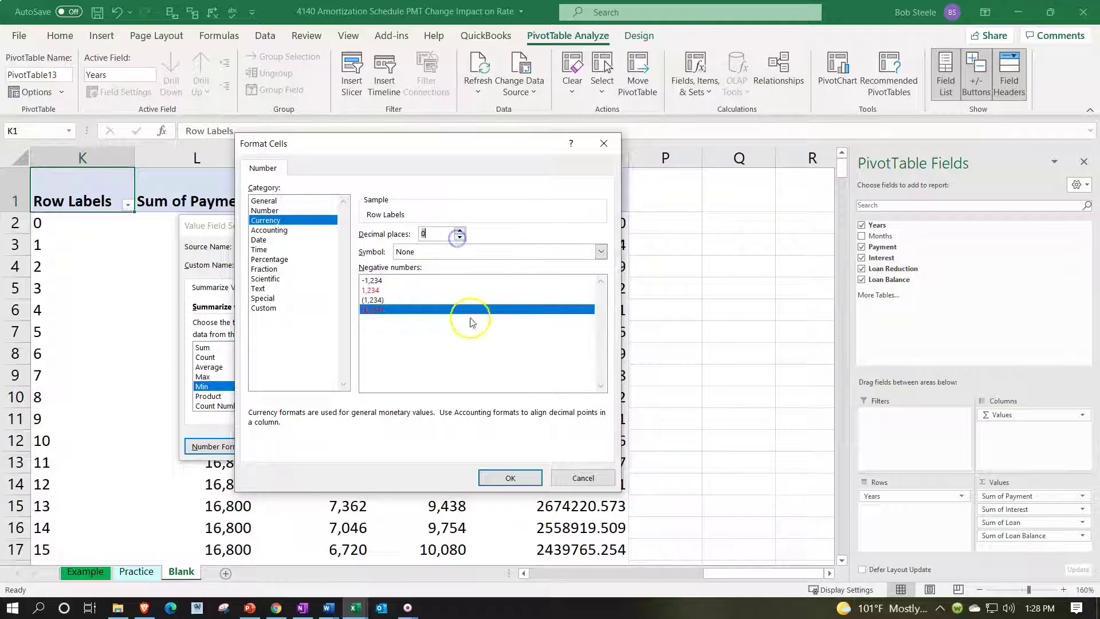
click(511, 478)
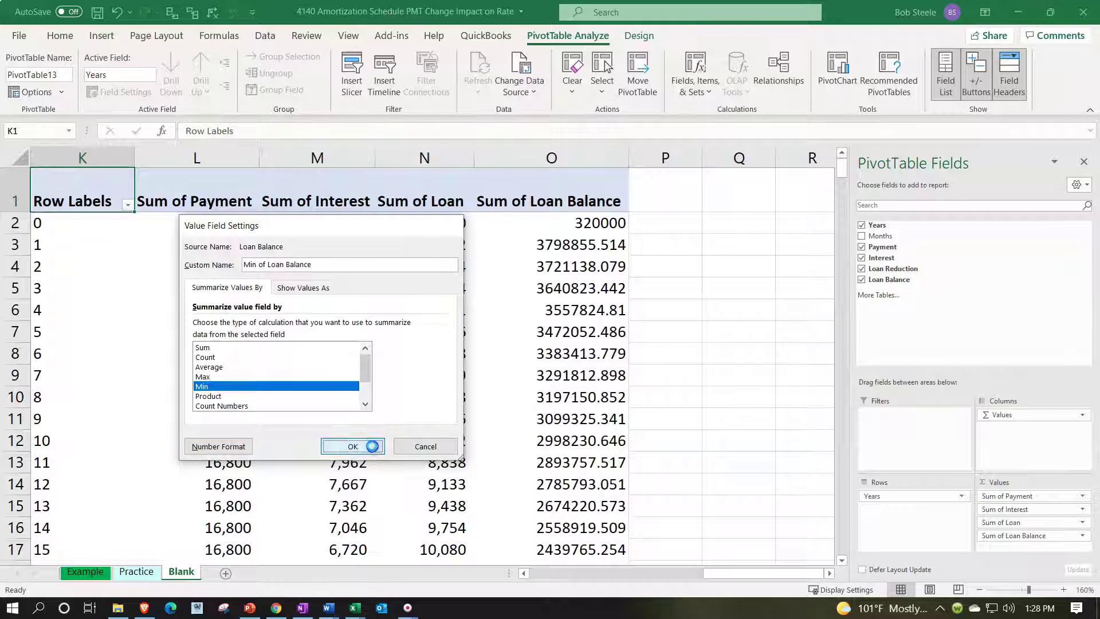
click(374, 445)
- Add borders and bold to the PivotTable rows for years 0 to 30, range K2:O32
drag(729, 572, 719, 578)
drag(253, 221, 725, 499)
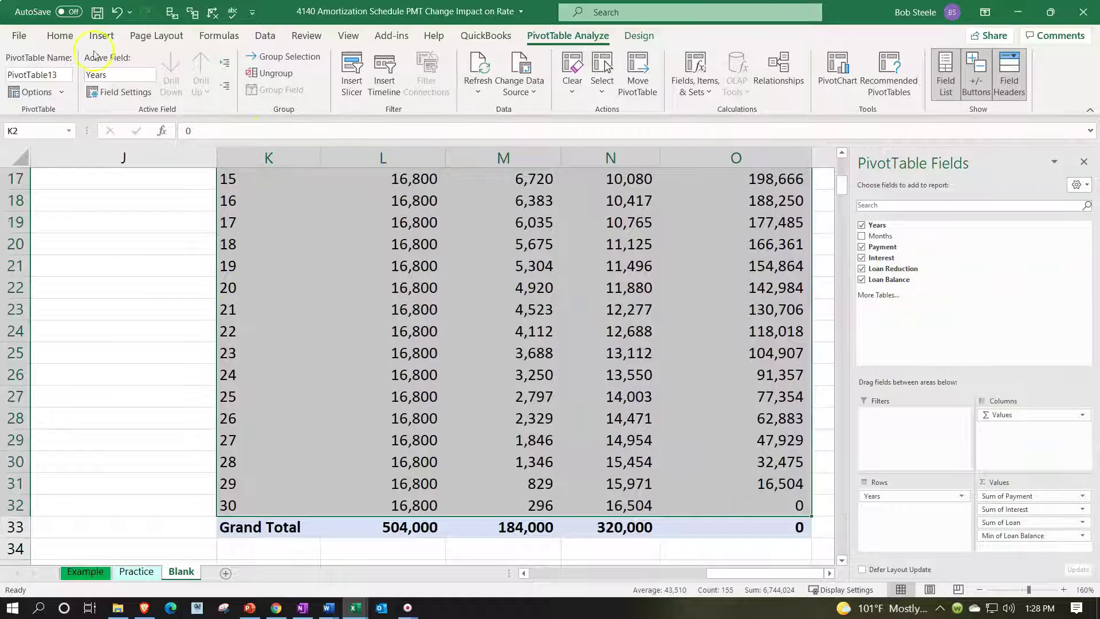
click(64, 37)
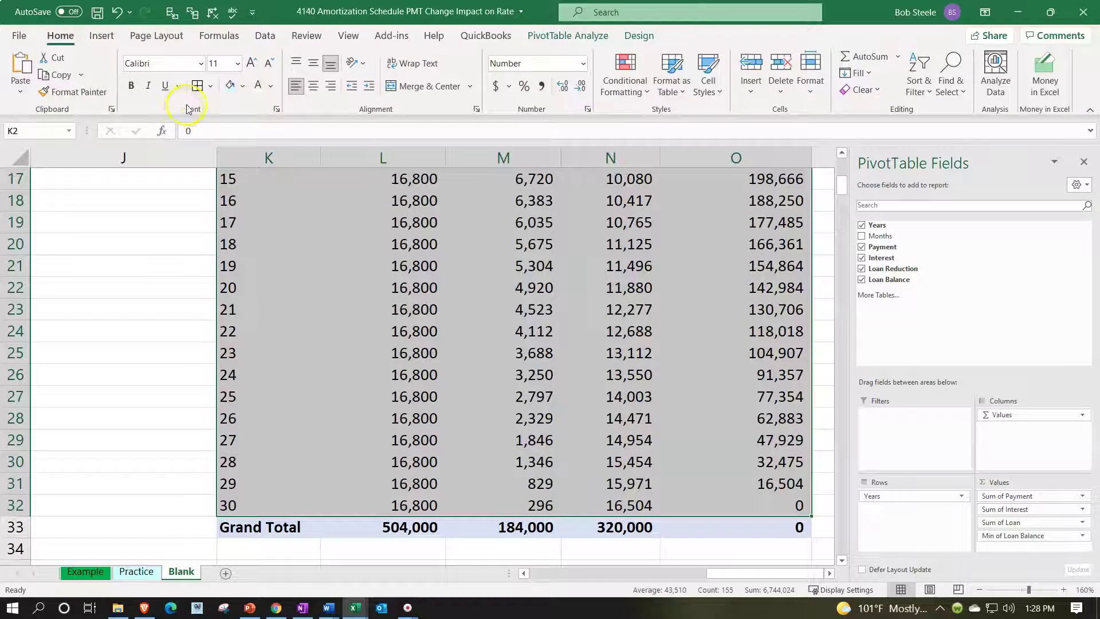
click(195, 86)
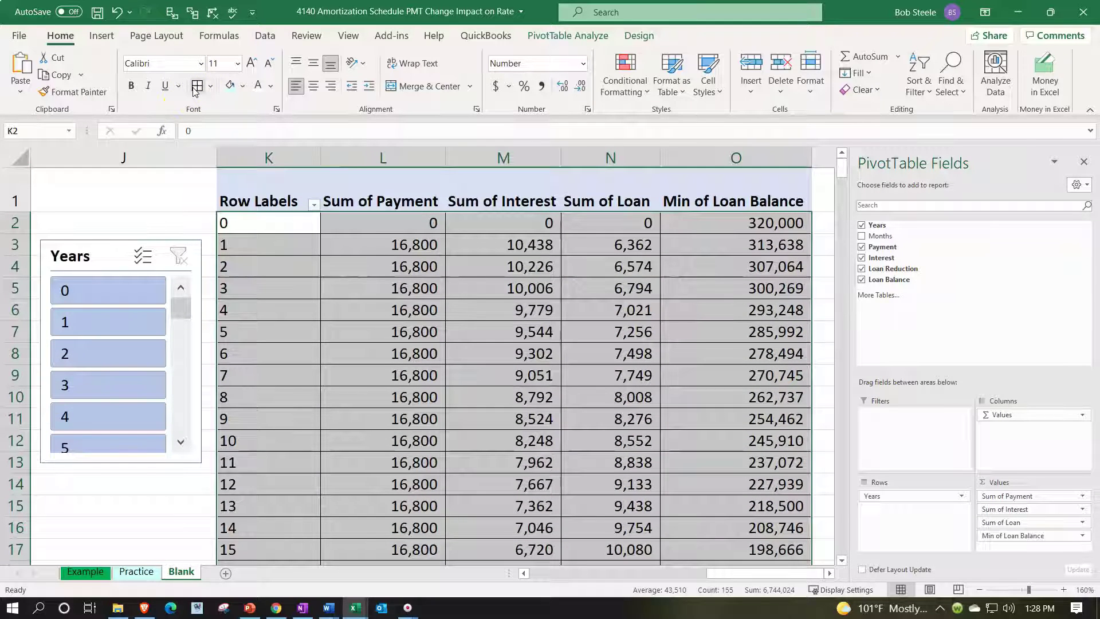
click(131, 86)
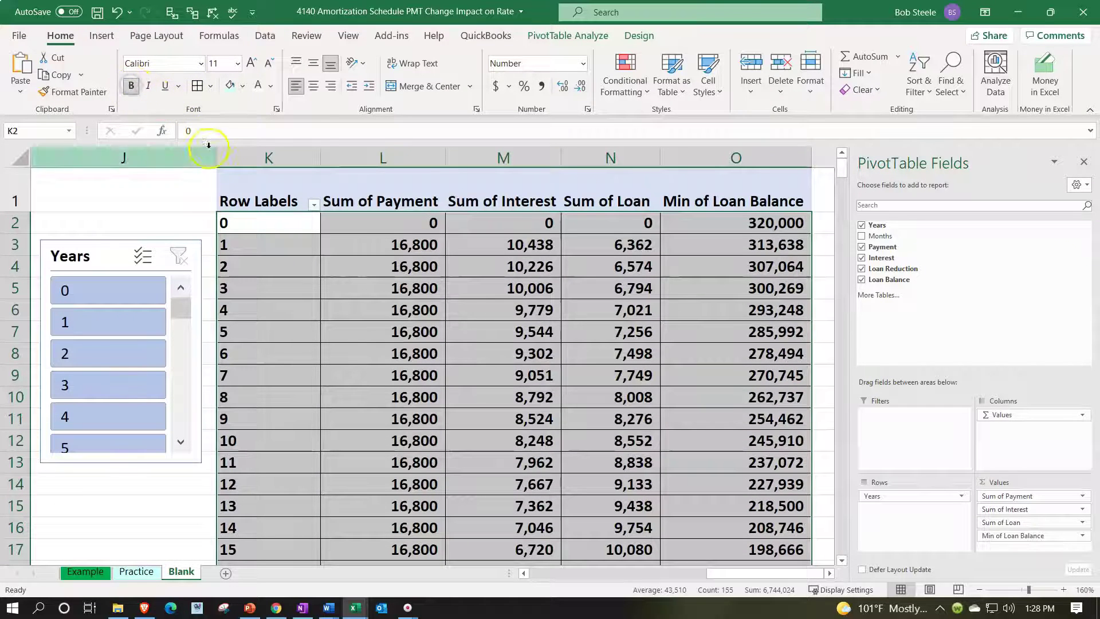
- Format the PivotTable header row K1:O1 with black fill, white font and wrapped text
drag(259, 183, 710, 204)
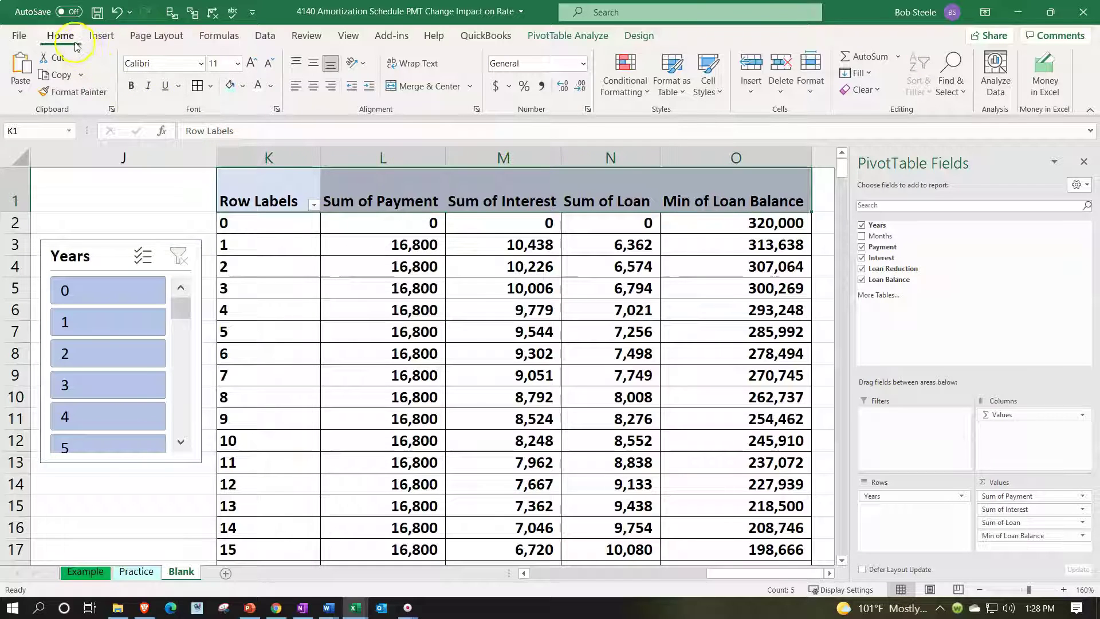
click(242, 85)
click(240, 124)
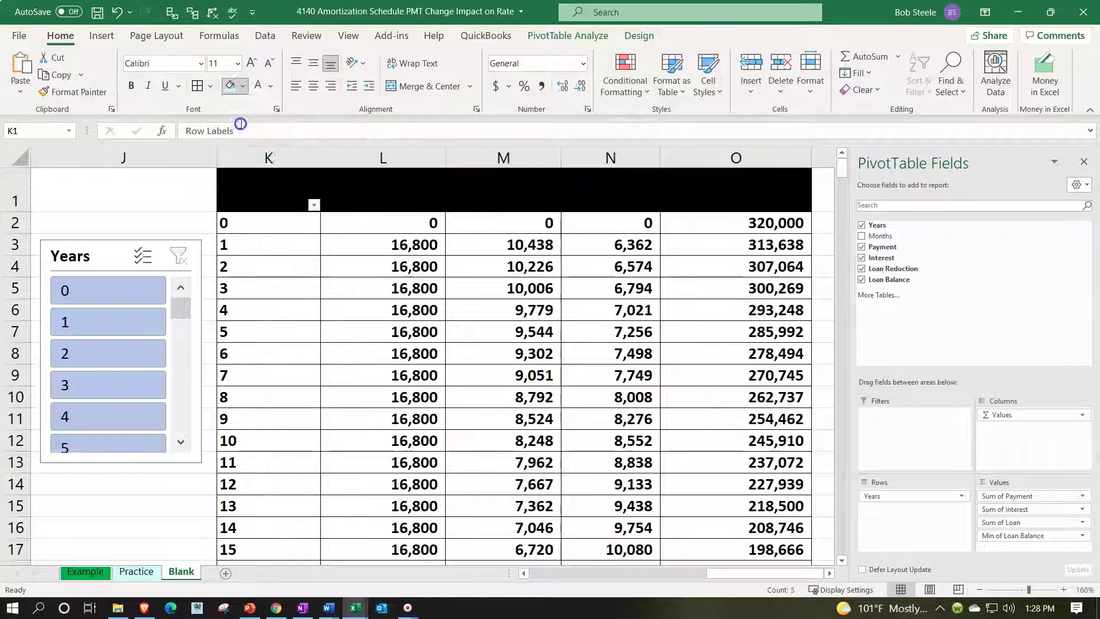
click(255, 91)
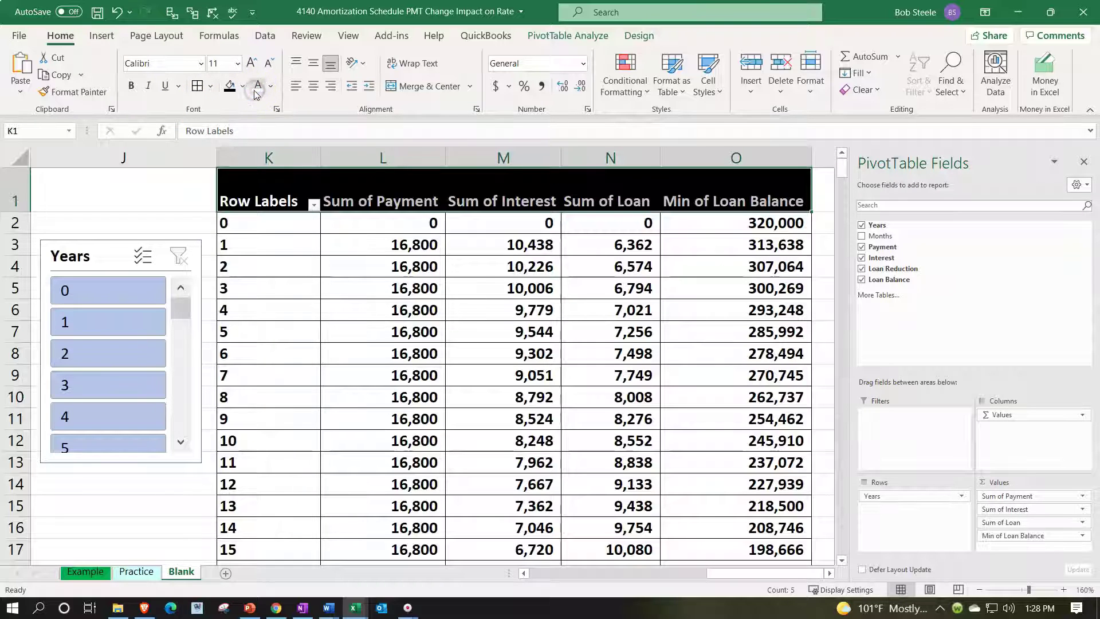
click(394, 64)
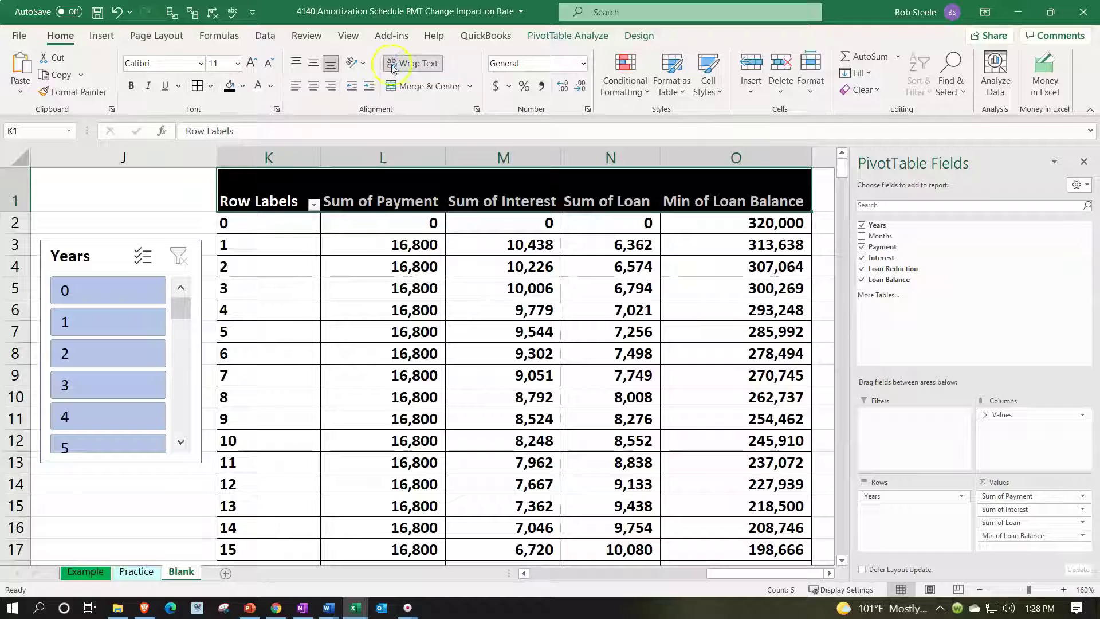
- Center the PivotTable's header row and column K labels, and narrow columns K through O to equal widths
click(313, 86)
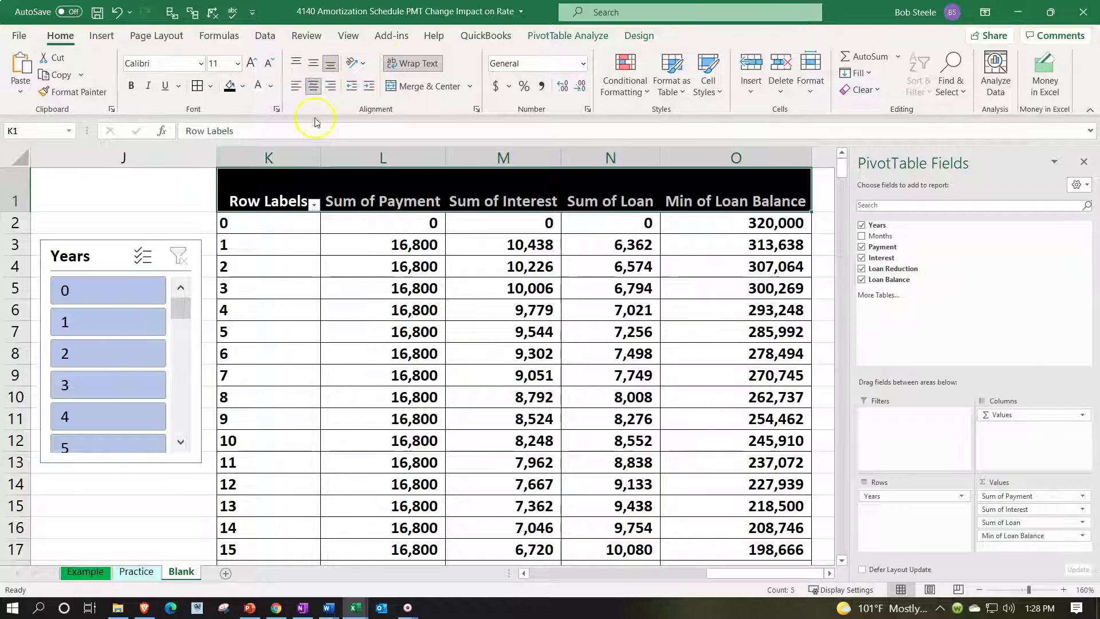
click(270, 154)
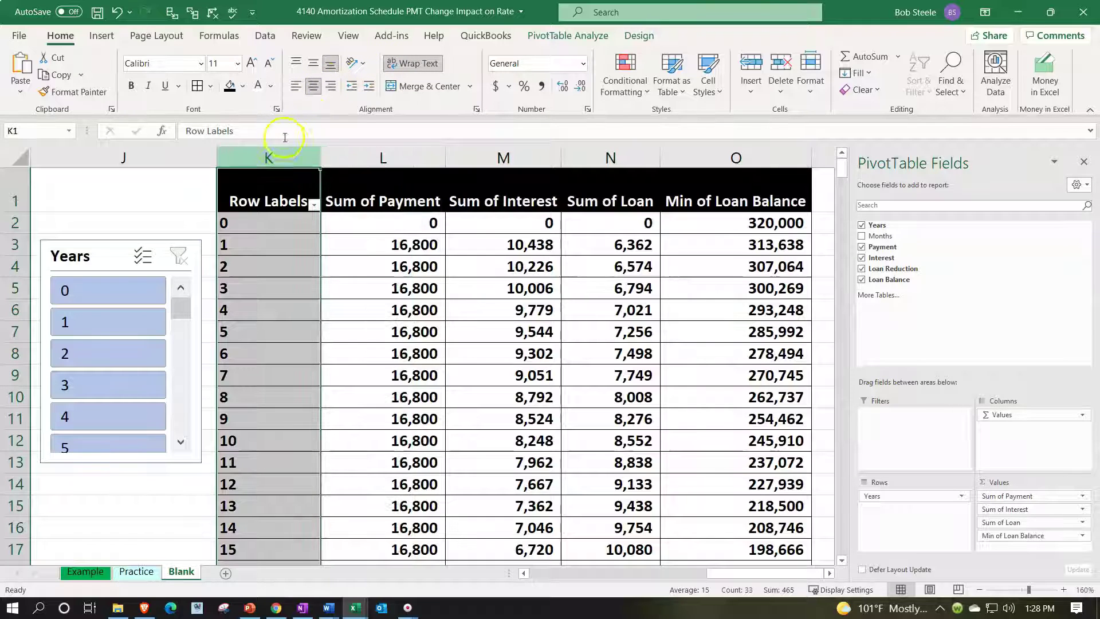
click(313, 86)
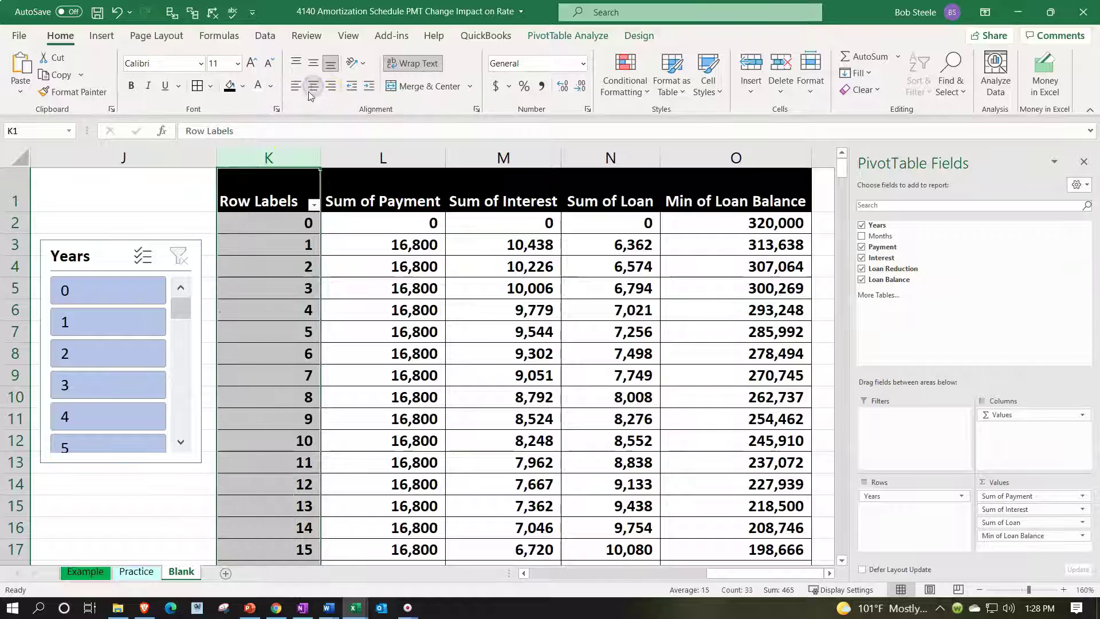
click(312, 86)
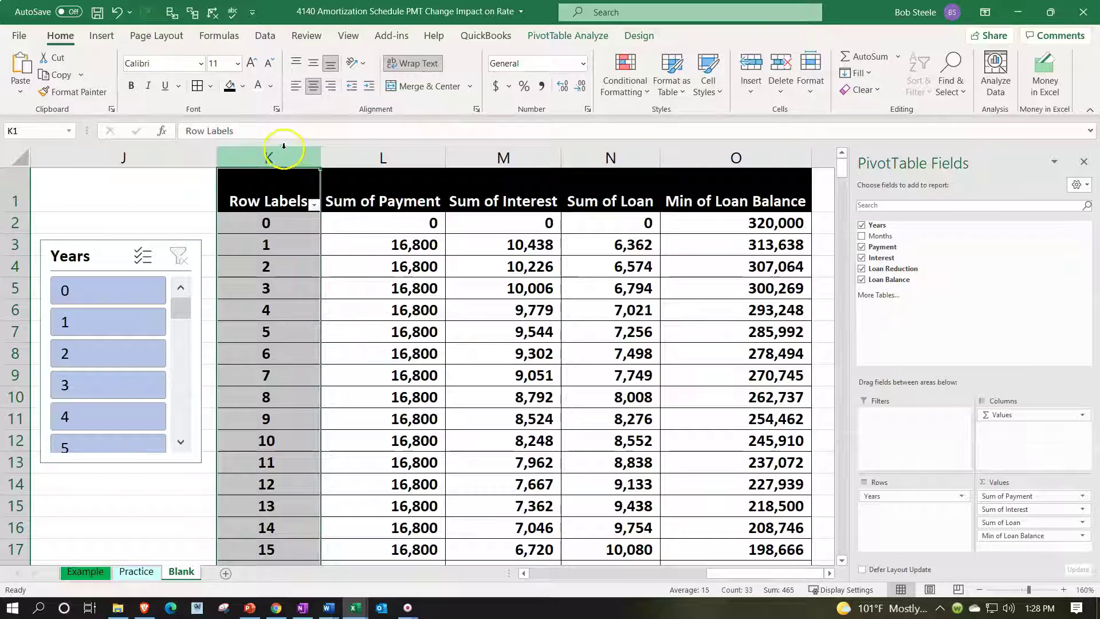
drag(283, 148, 641, 156)
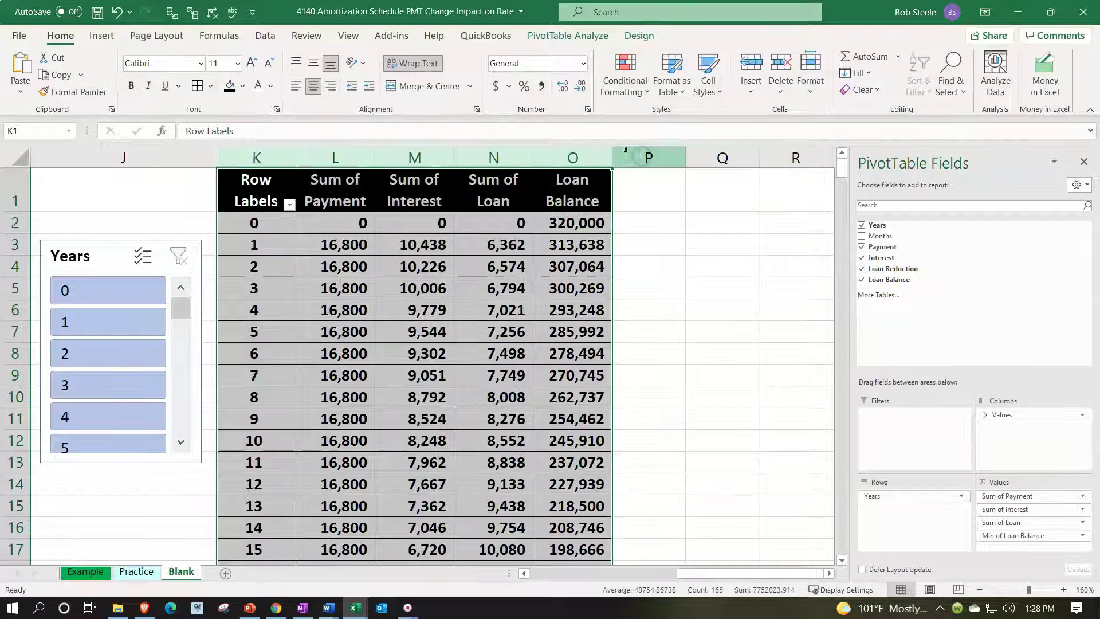
click(456, 294)
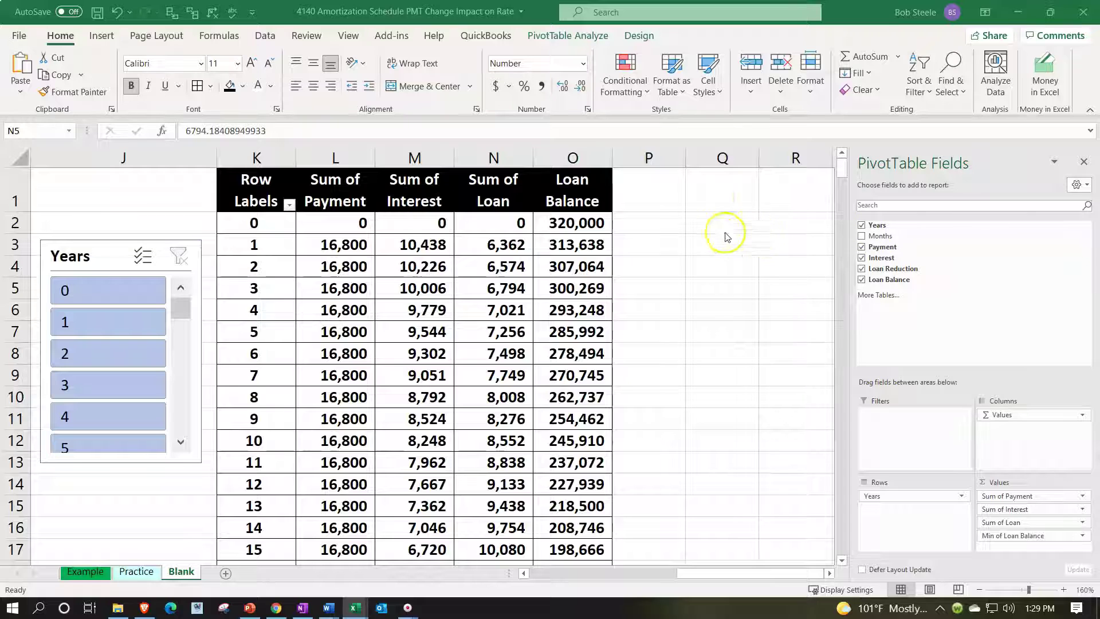
- Narrow spacer column P and enter the two-line title "Rate Change" / "$320,000 Interest Payments" in Q1
click(717, 193)
drag(684, 155, 626, 157)
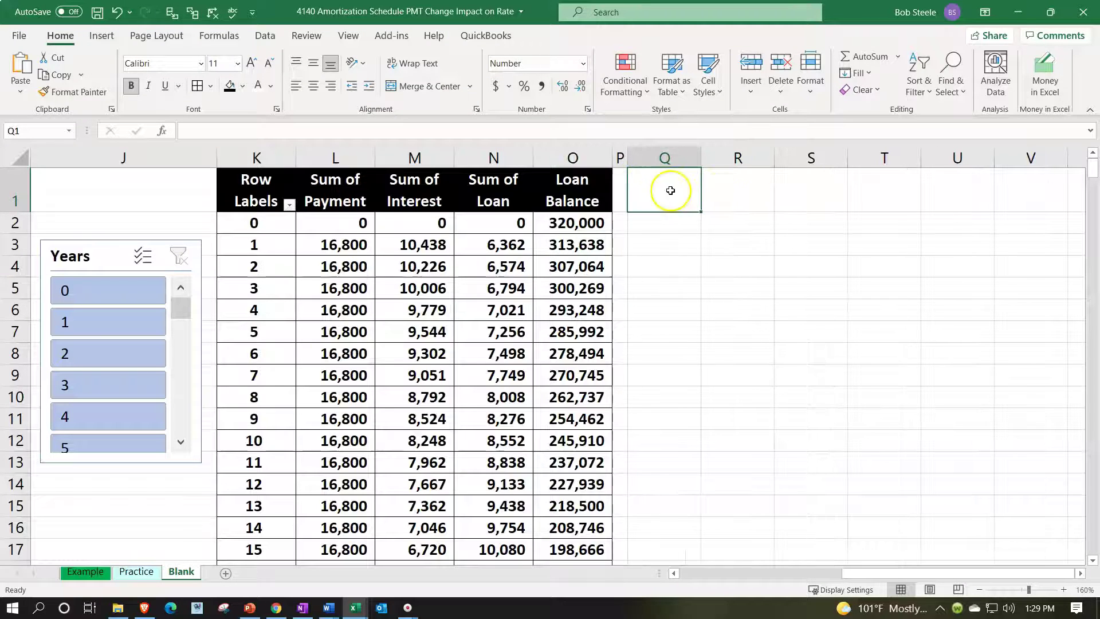
text(R)
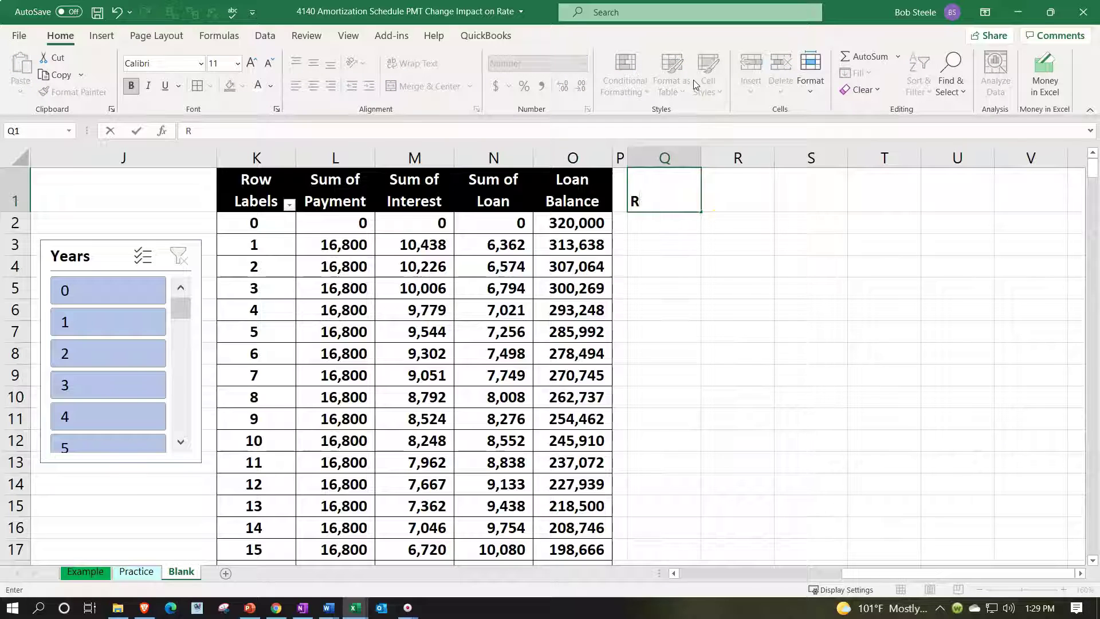
text(ate Change)
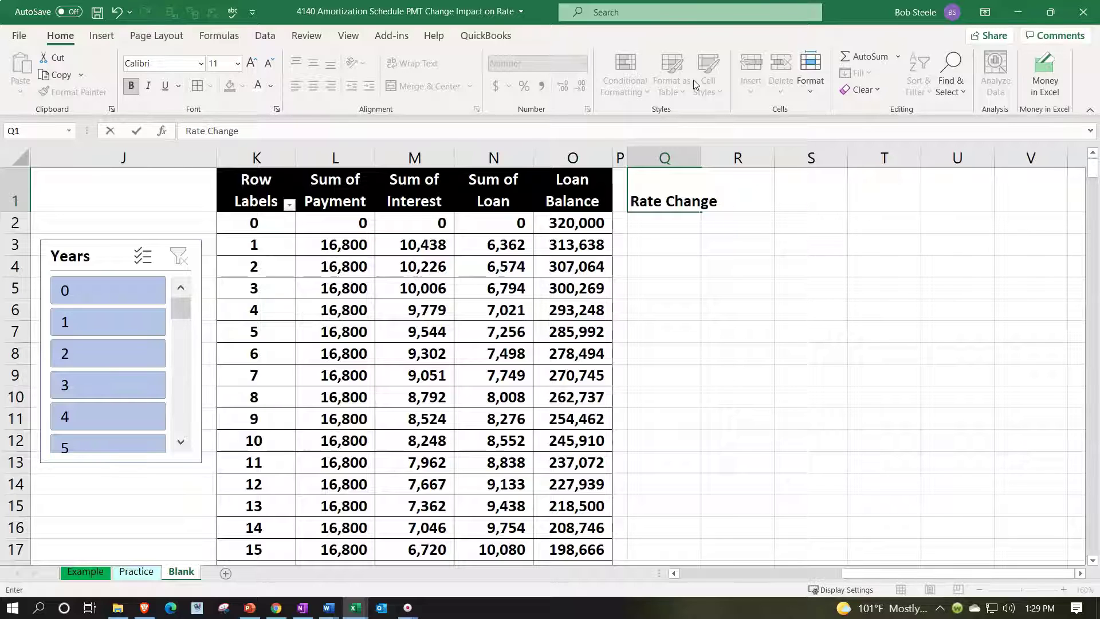
key(alt+Return)
text($)
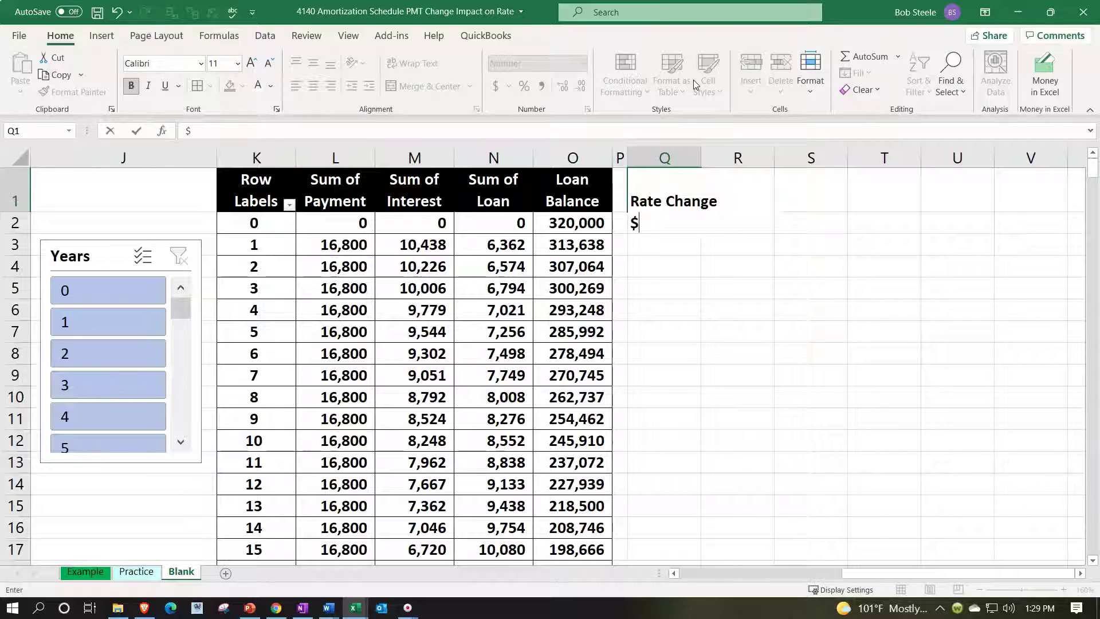
text(320,000)
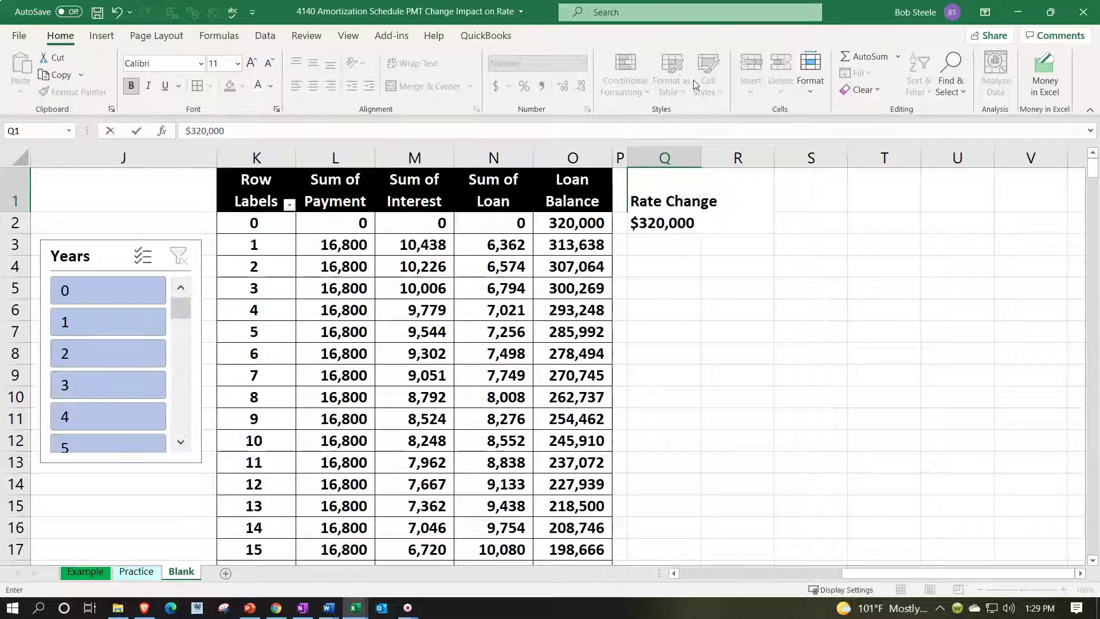
text( Interest Payments)
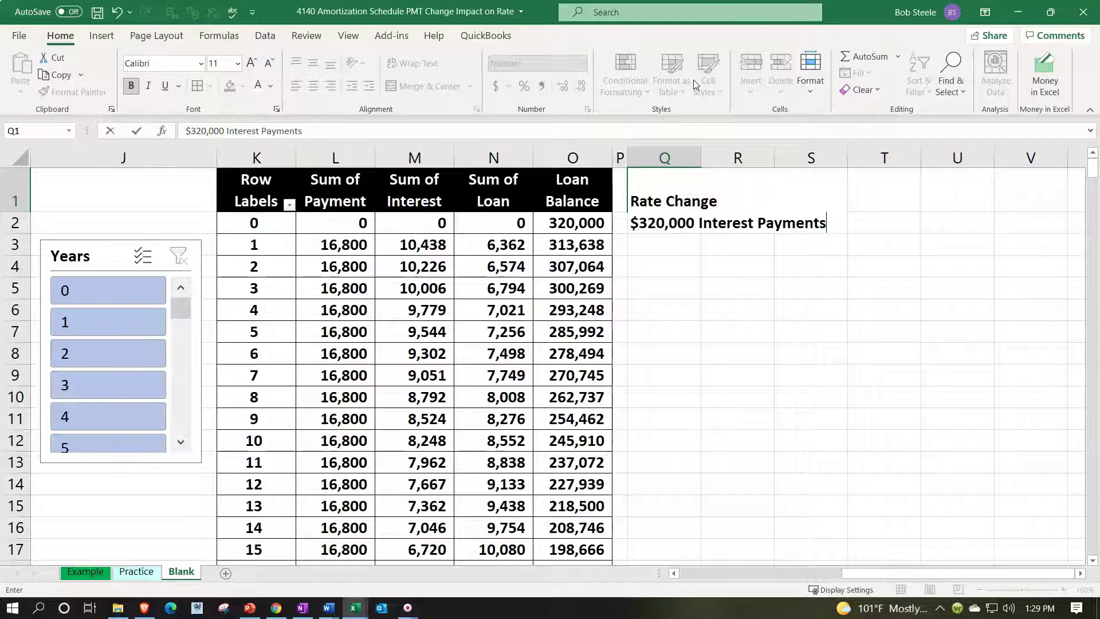
key(Return)
key(Up)
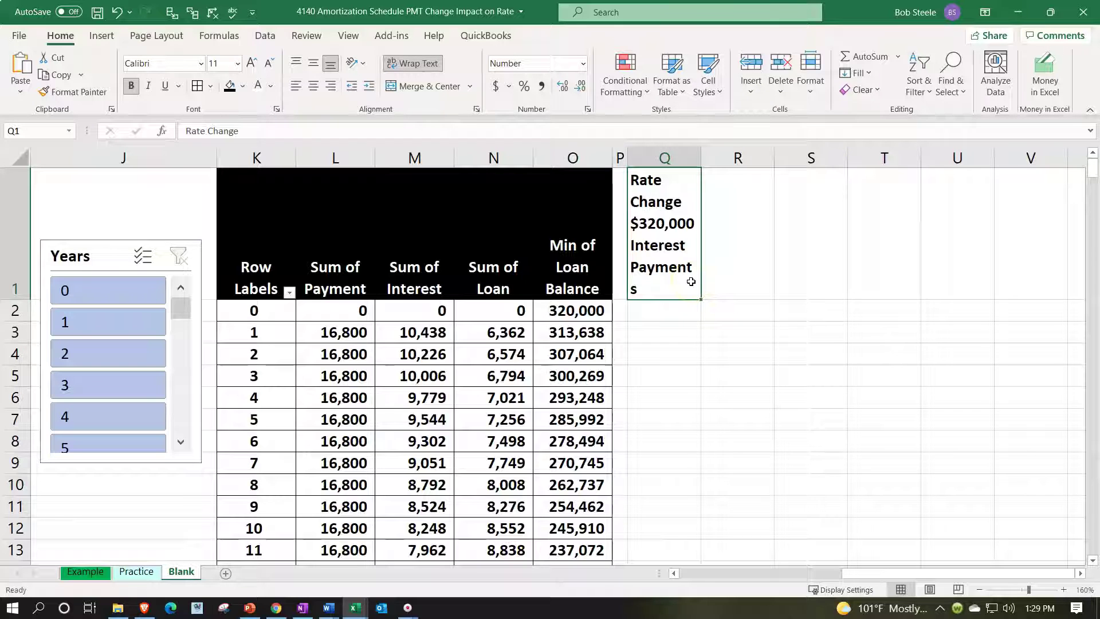
- Apply Center Across Selection to the Rate Change title over Q1:U1 and autofit the height of row 1
drag(686, 225, 933, 216)
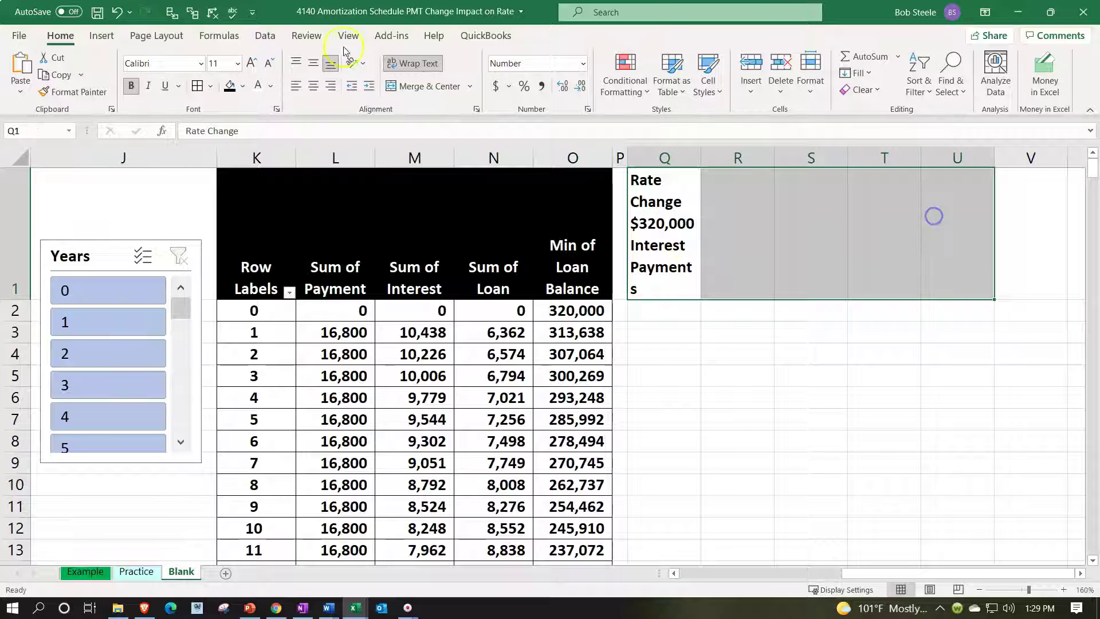
click(410, 87)
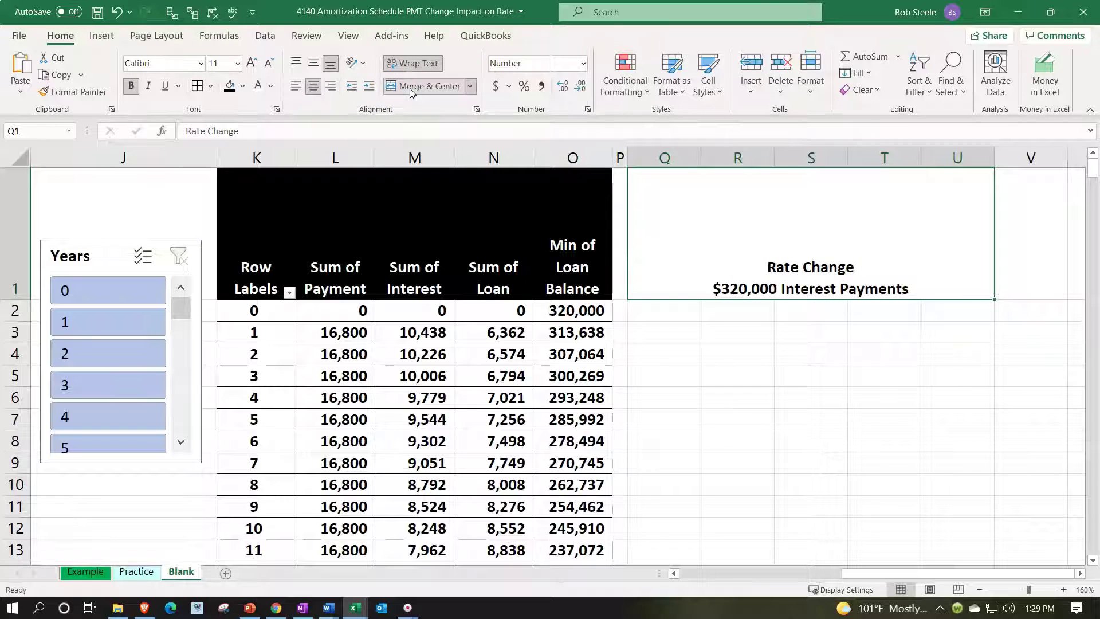
click(416, 88)
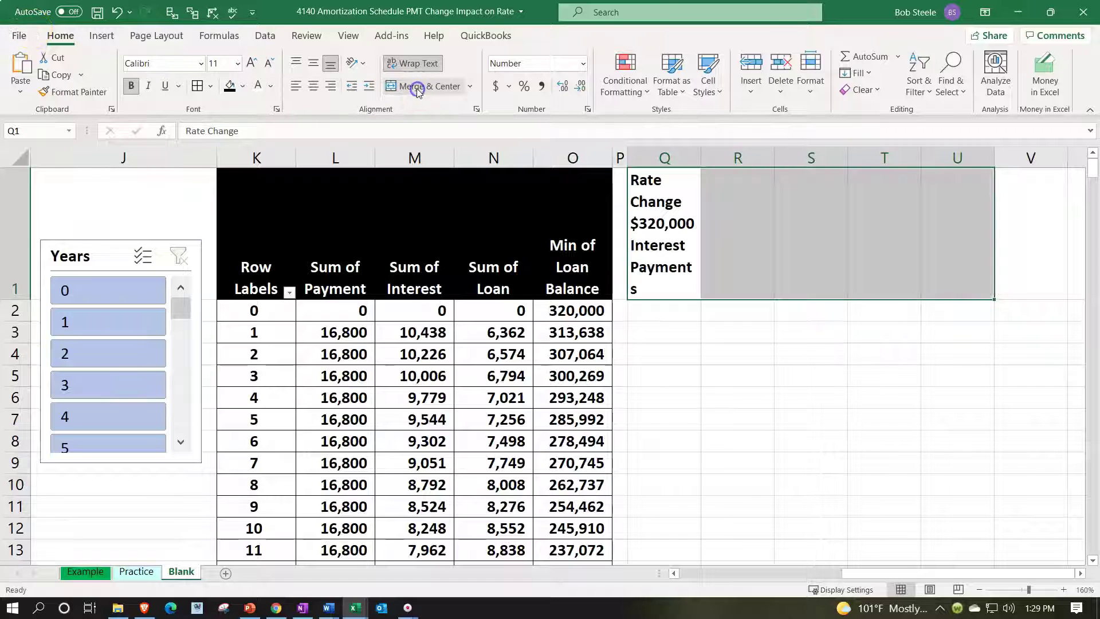
right_click(664, 240)
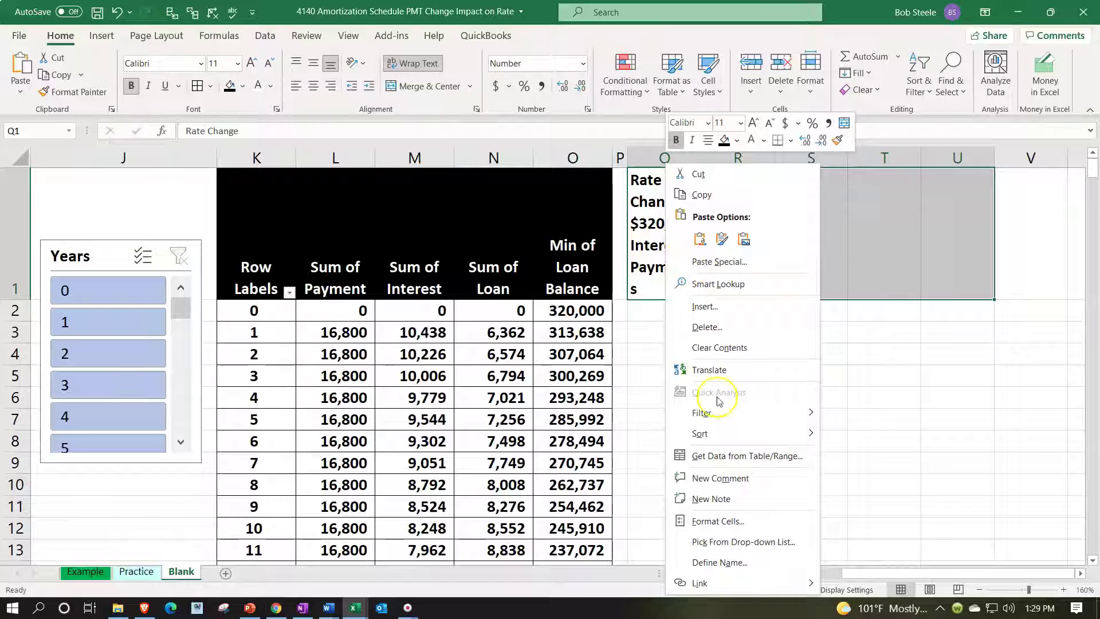
click(719, 519)
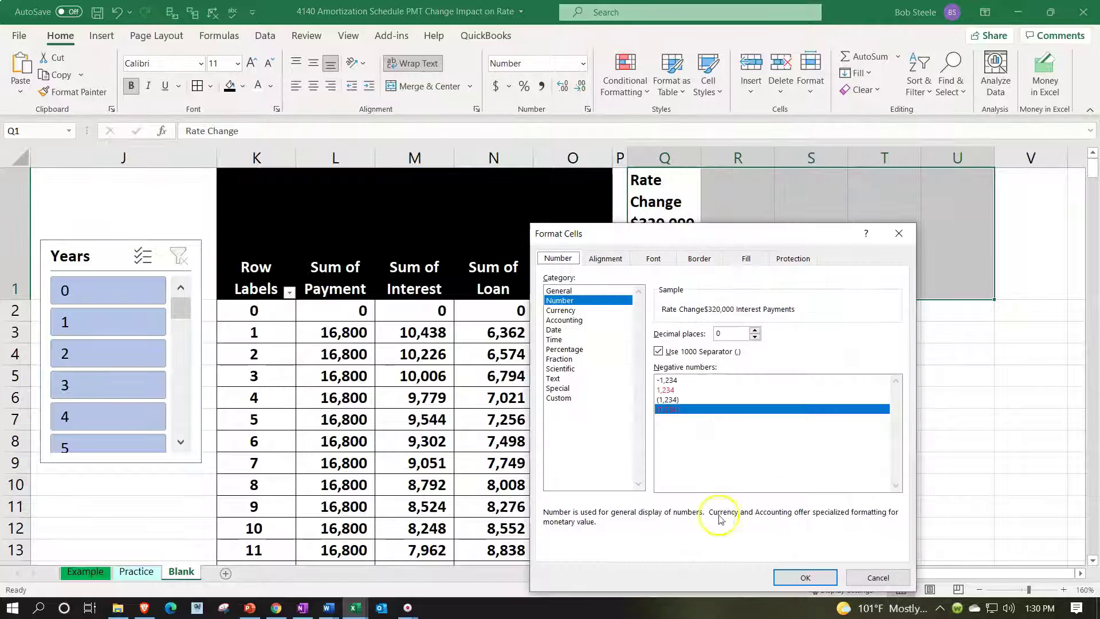
click(605, 259)
click(644, 307)
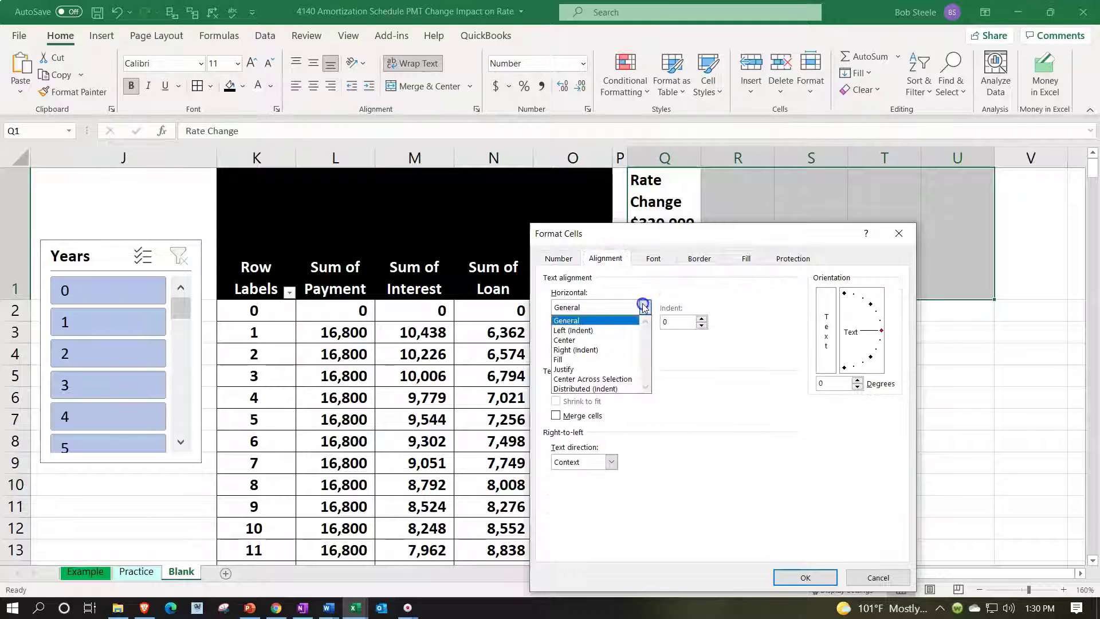
click(639, 379)
click(798, 577)
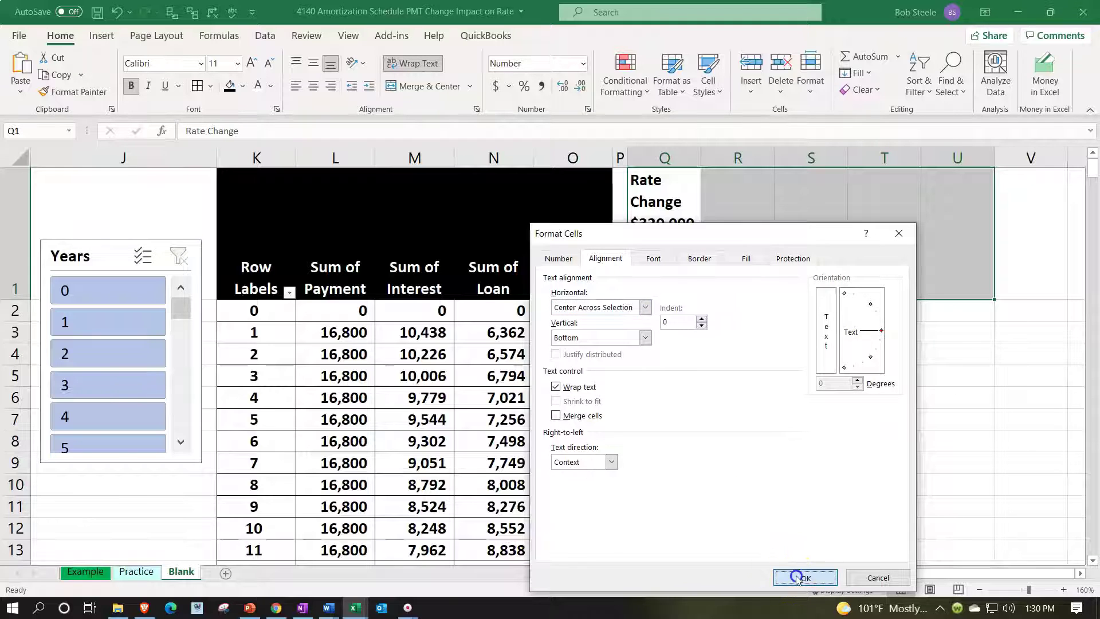
click(770, 461)
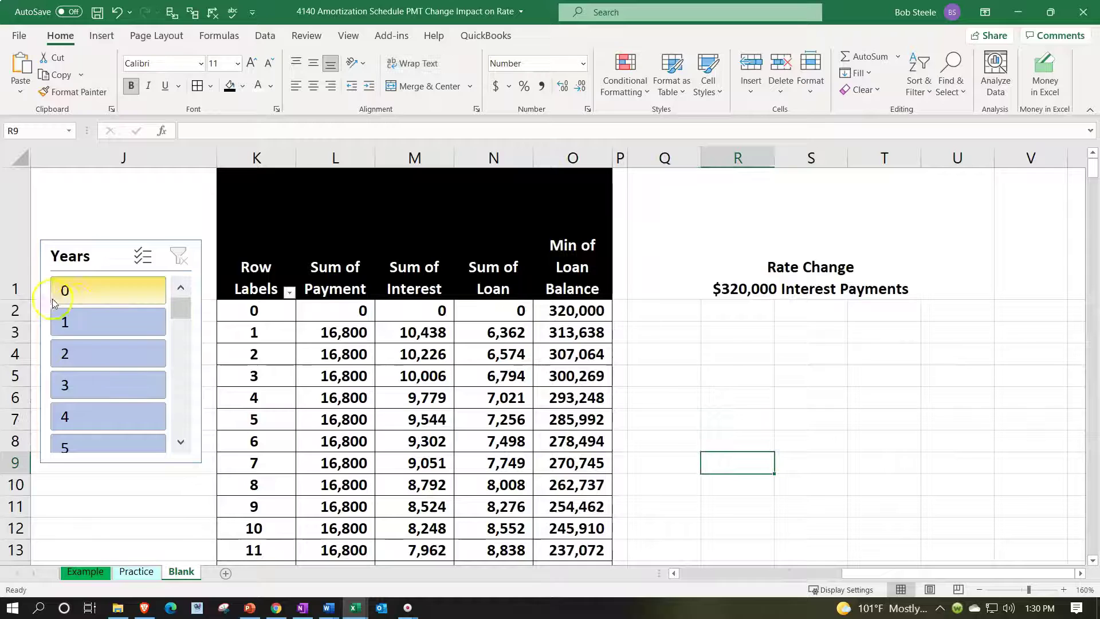
double_click(18, 299)
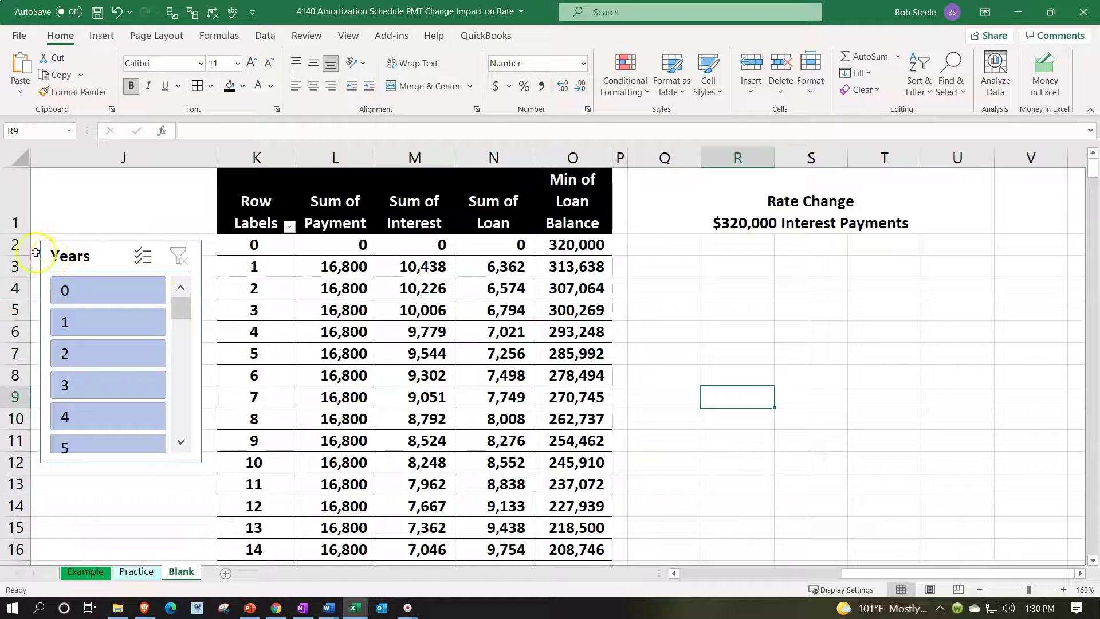
- Enter the headers Year, 1,200, 1,600 and 2,000 across Q2:T2
click(687, 246)
text(Yera)
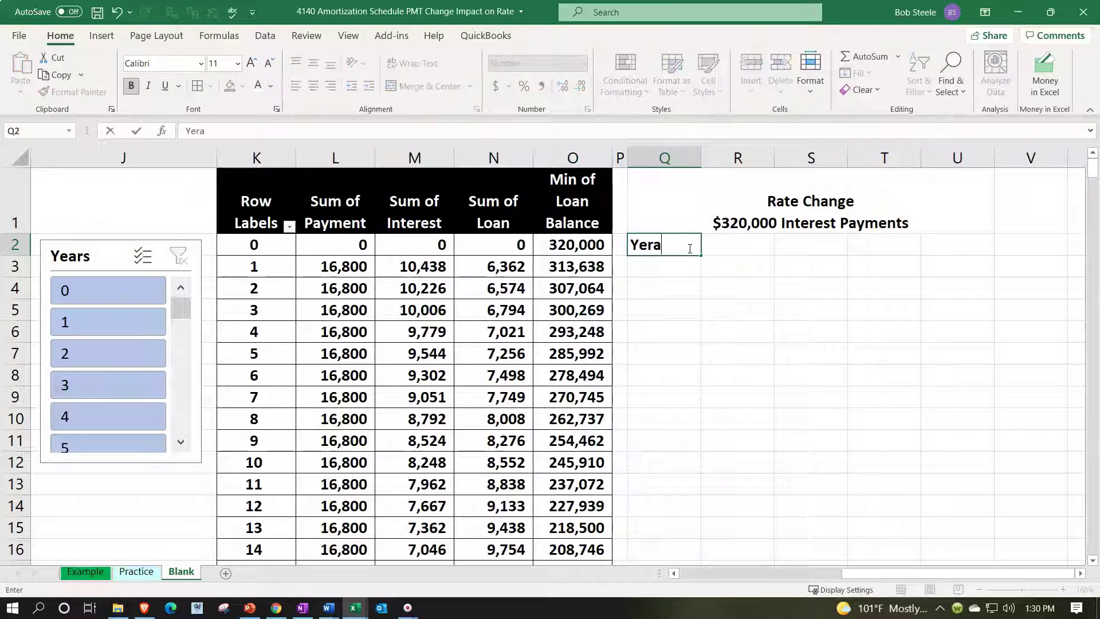
key(BackSpace)
key(BackSpace)
text(ea)
key(Tab)
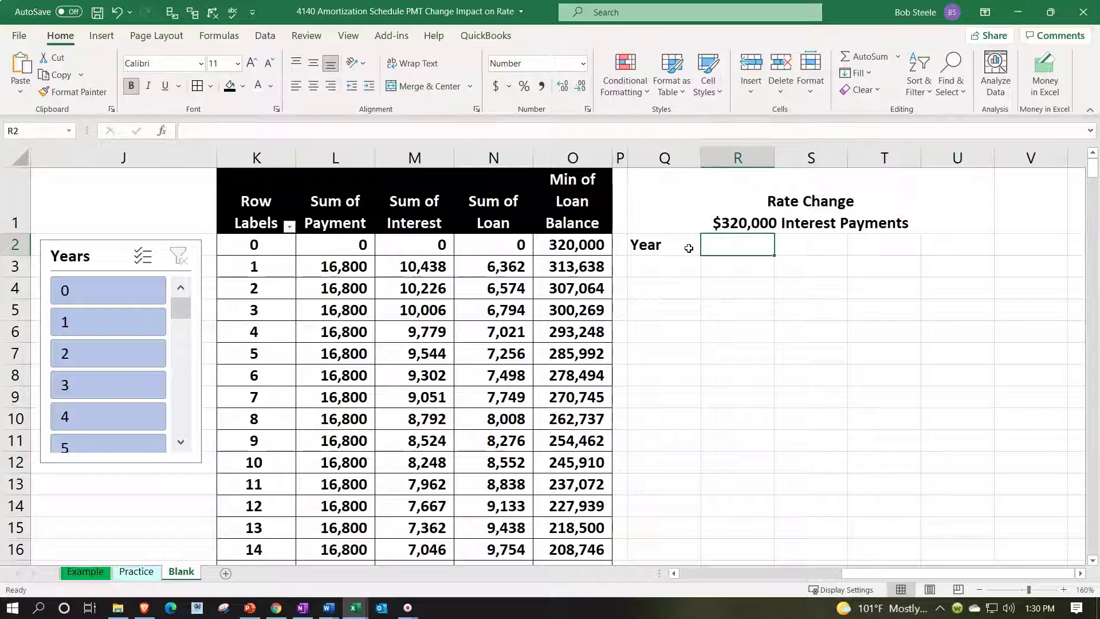
text(1200)
key(Tab)
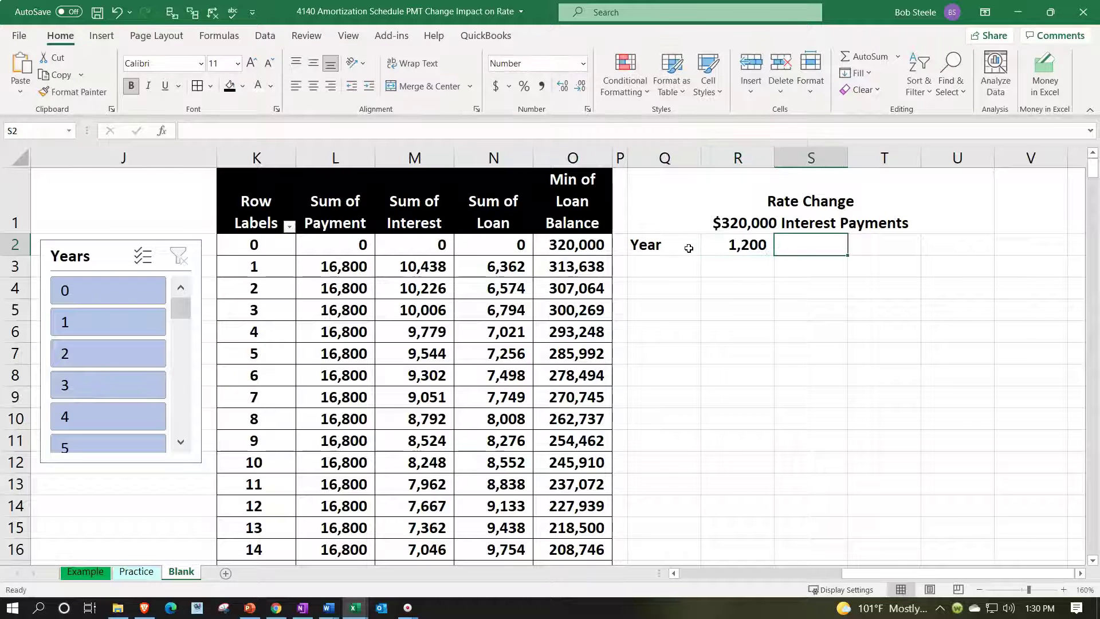
text(1,600)
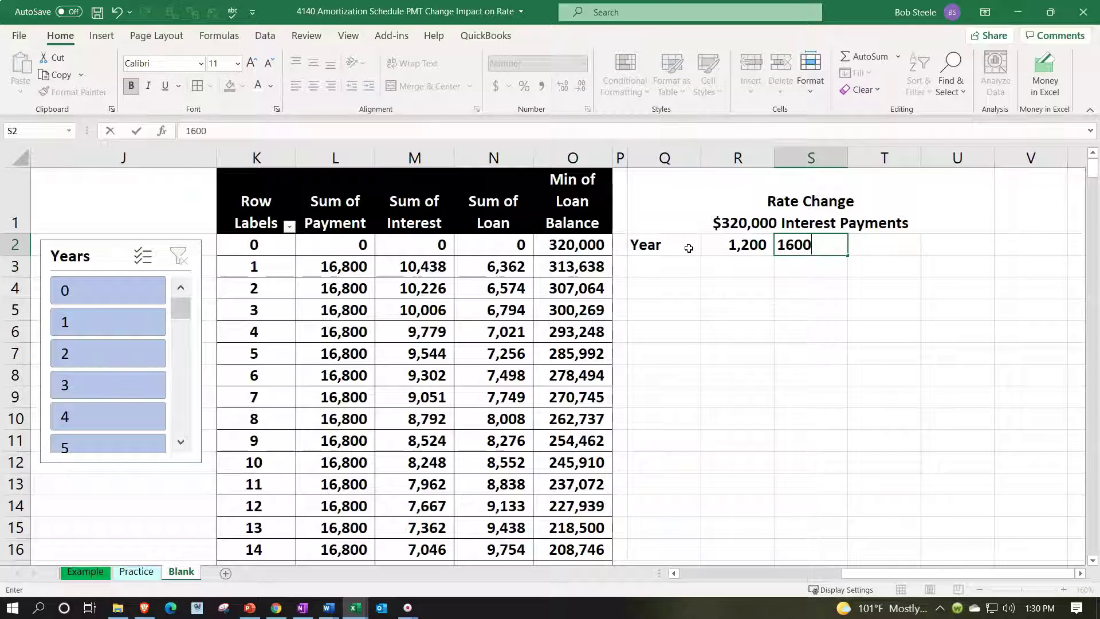
key(Tab)
text(2,000)
key(Return)
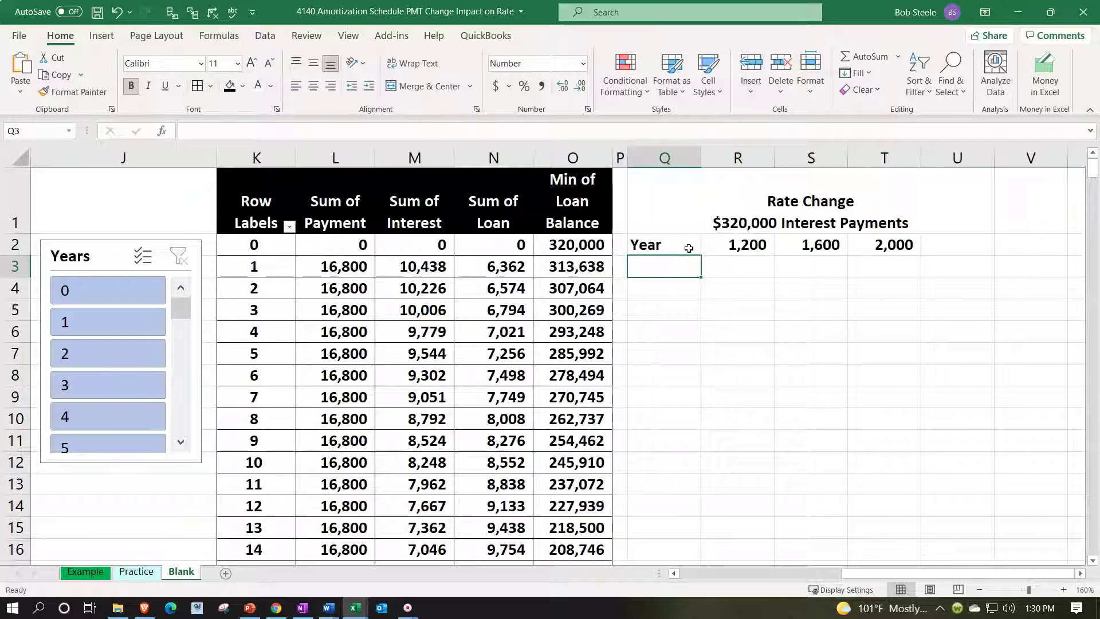
- Format the title and header range Q1:T2 with black fill and white font, and center the headers in Q2:T2
click(721, 241)
drag(721, 241, 870, 241)
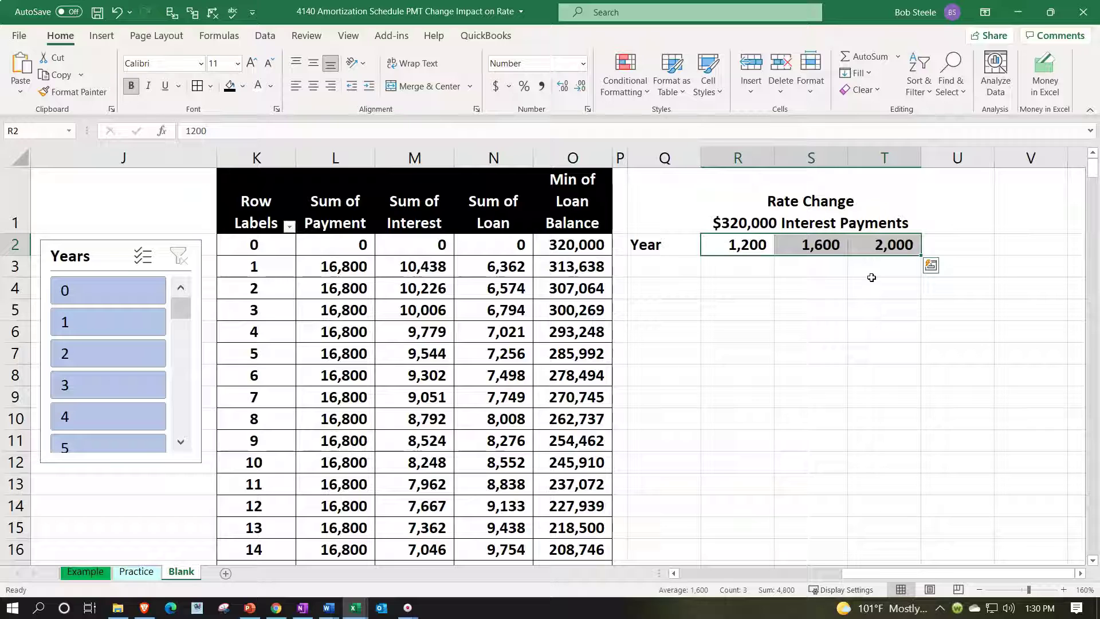
drag(665, 178, 876, 240)
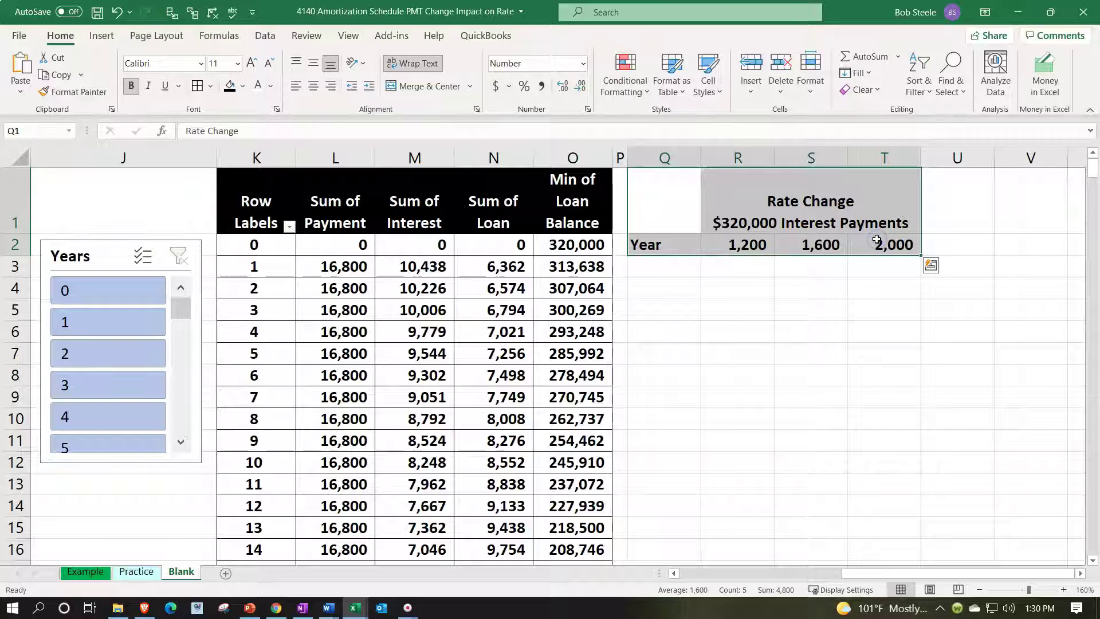
click(230, 85)
click(257, 87)
drag(643, 245, 882, 258)
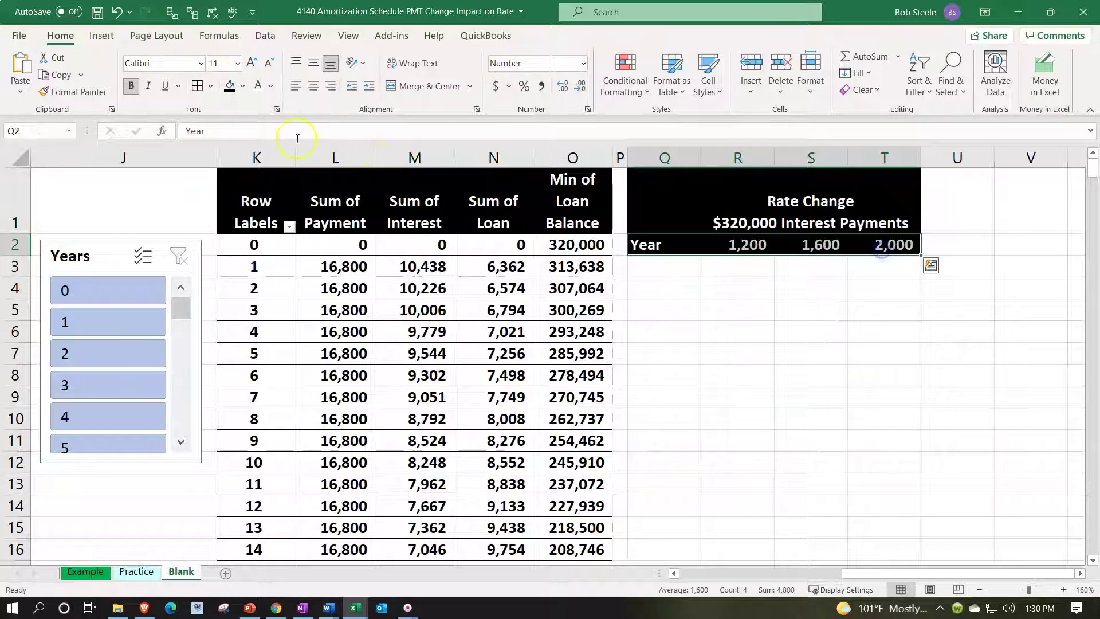
click(313, 87)
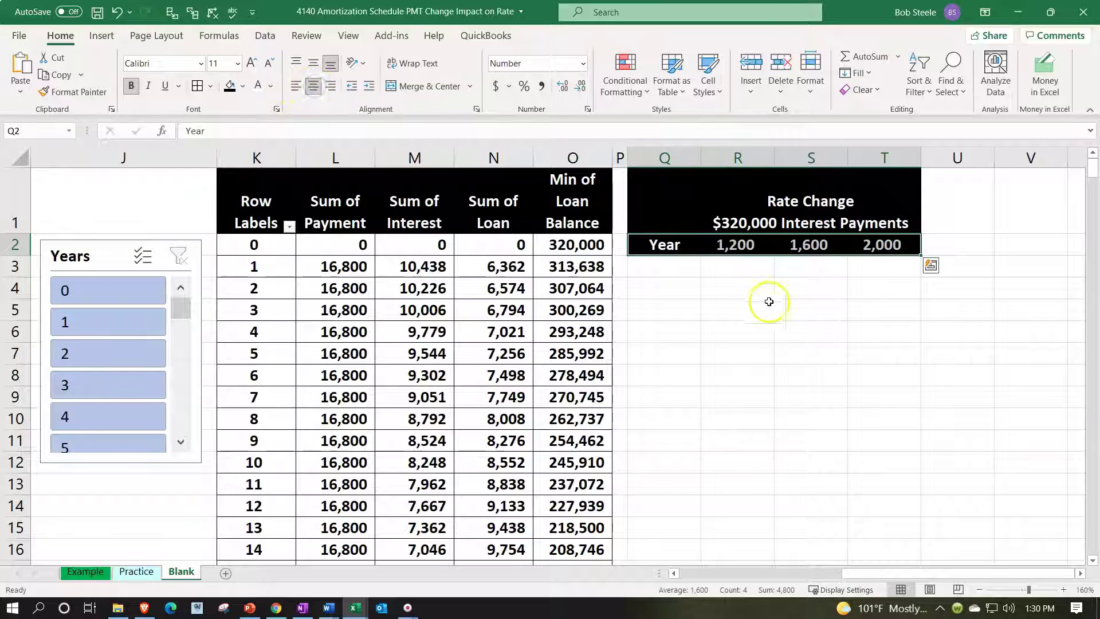
- Narrow spacer column U and enter the two-line title "Rate Change" / "$320,000 Loan Balance" in V1
click(788, 301)
key(Right)
key(Right)
key(Right)
key(Right)
key(Right)
key(Right)
key(Right)
key(Right)
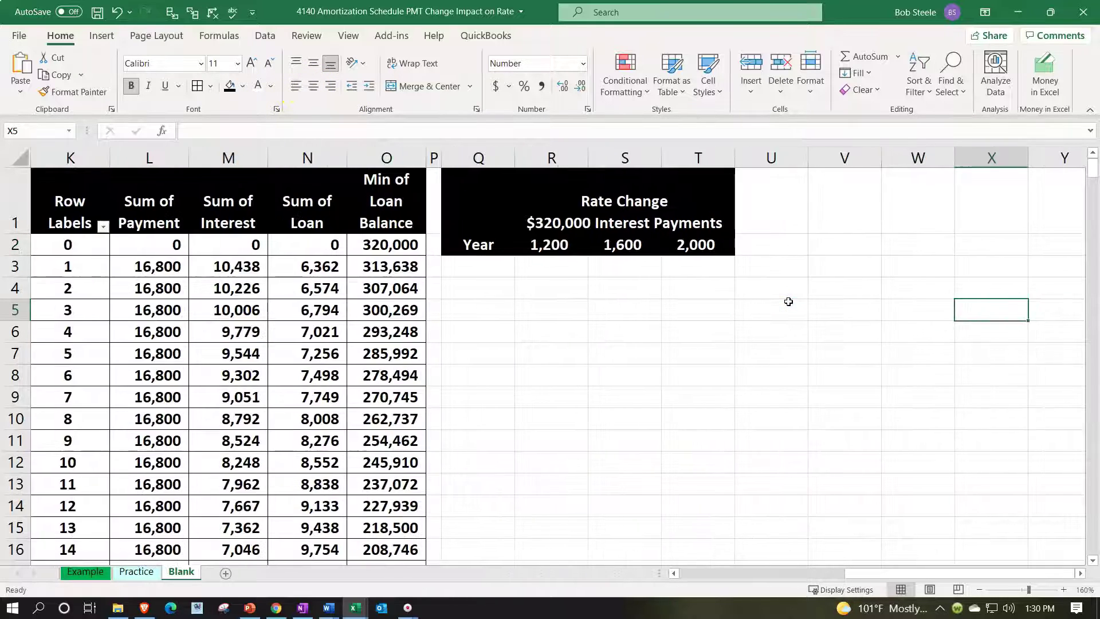
drag(571, 158, 511, 167)
click(567, 204)
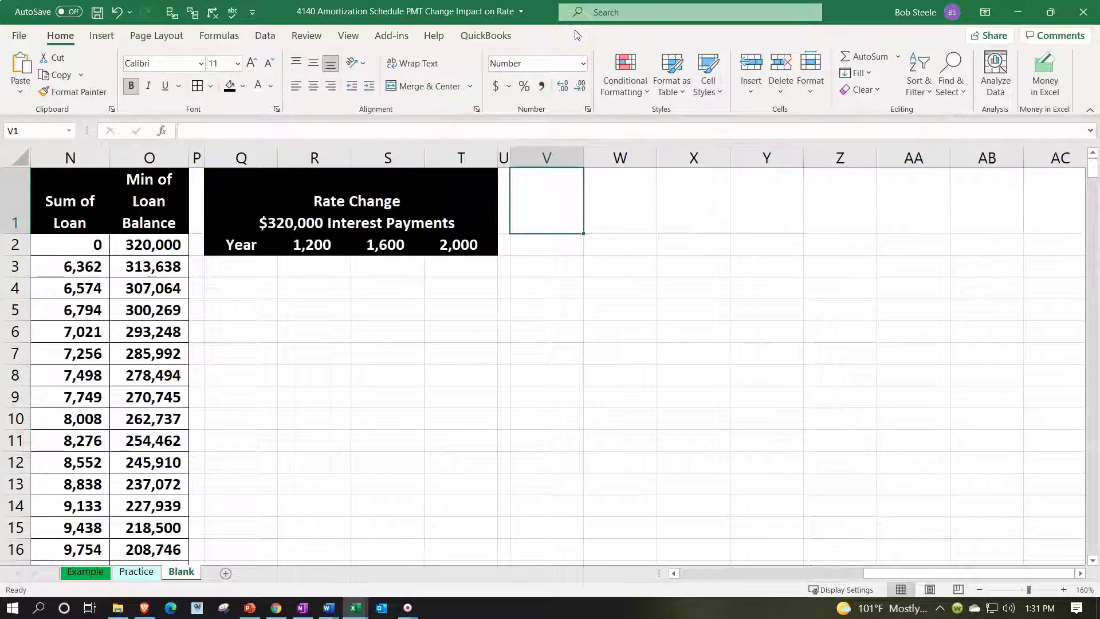
text(Rate Change)
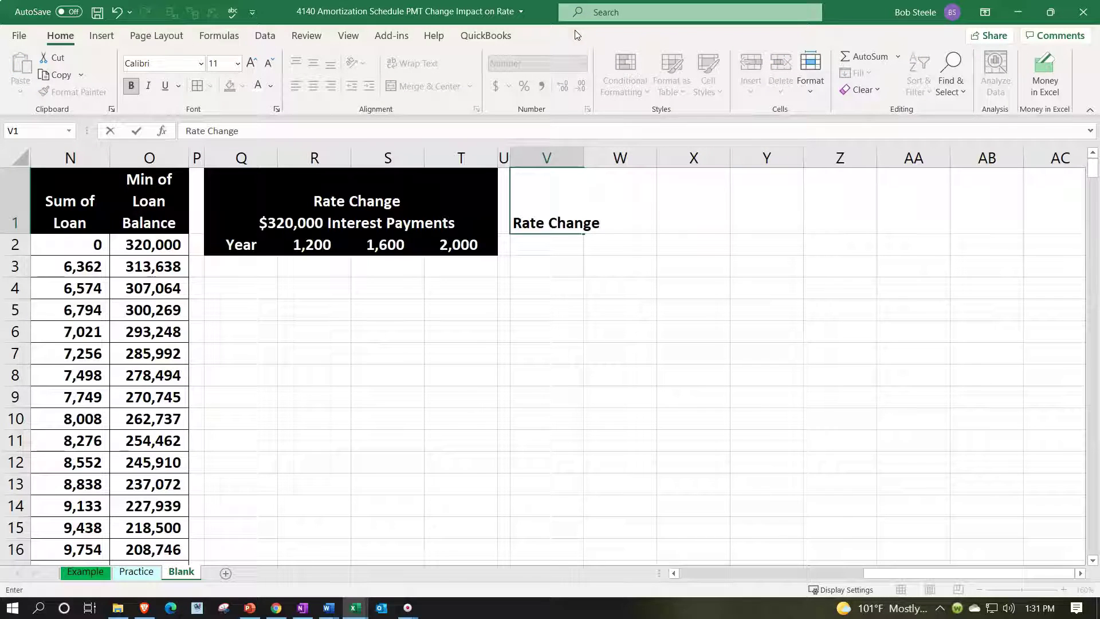
key(alt+Return)
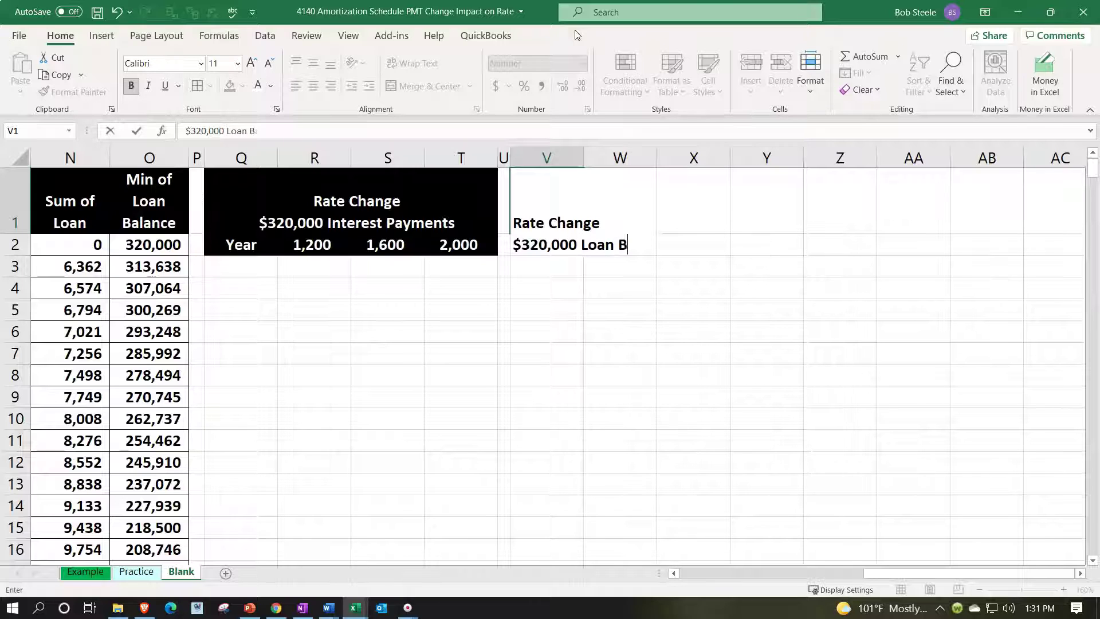
text(nce)
key(Return)
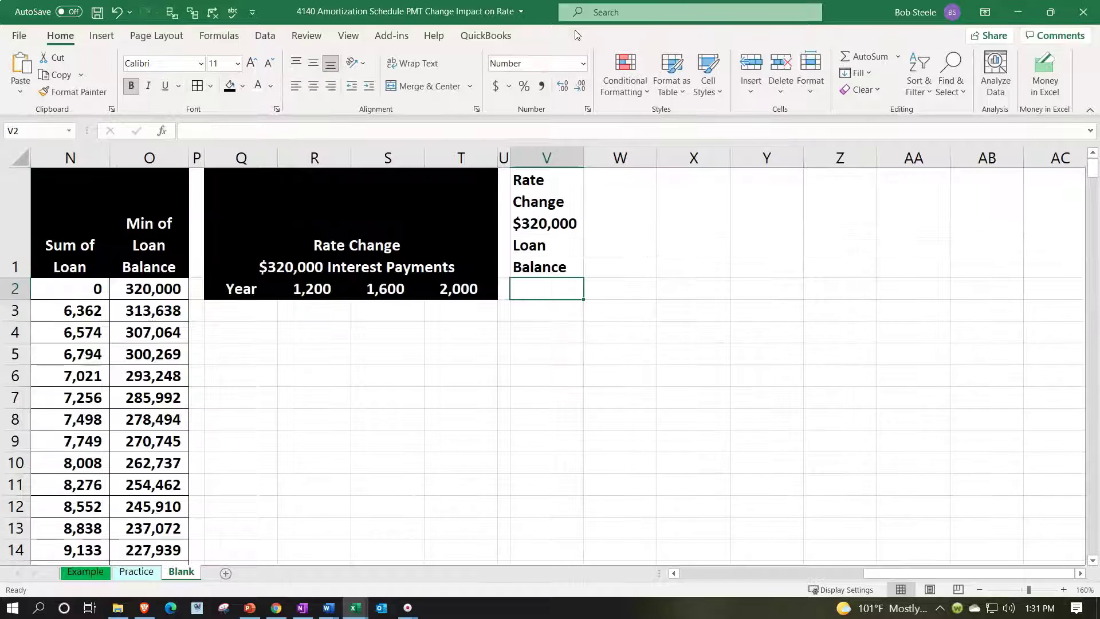
- Apply Center Across Selection to the loan balance title over V1:Y1
drag(579, 220, 740, 224)
right_click(742, 225)
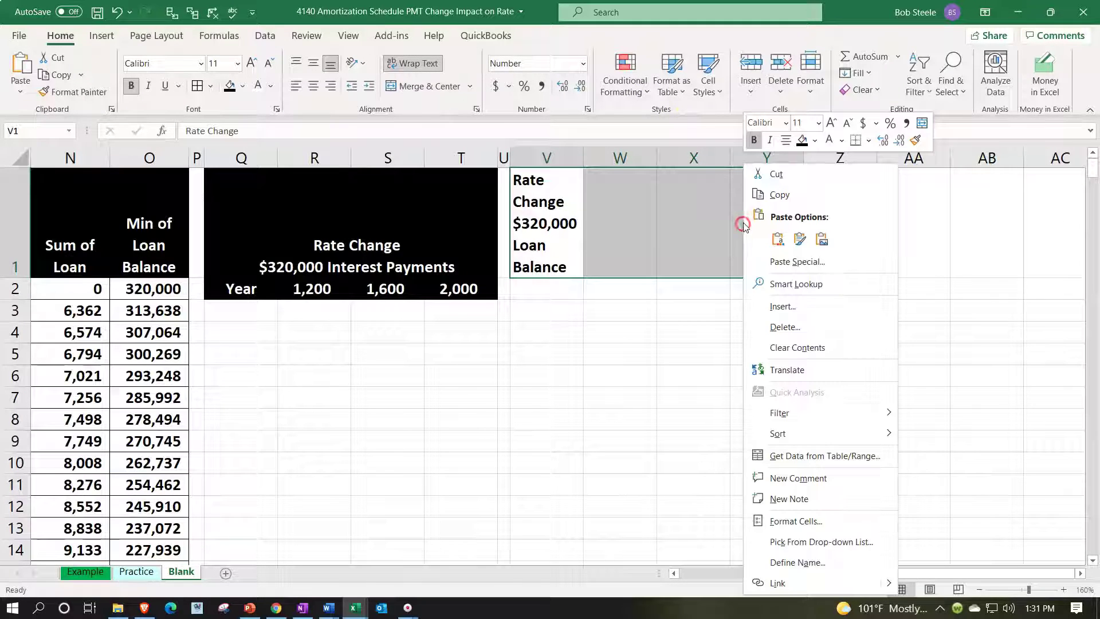
click(828, 519)
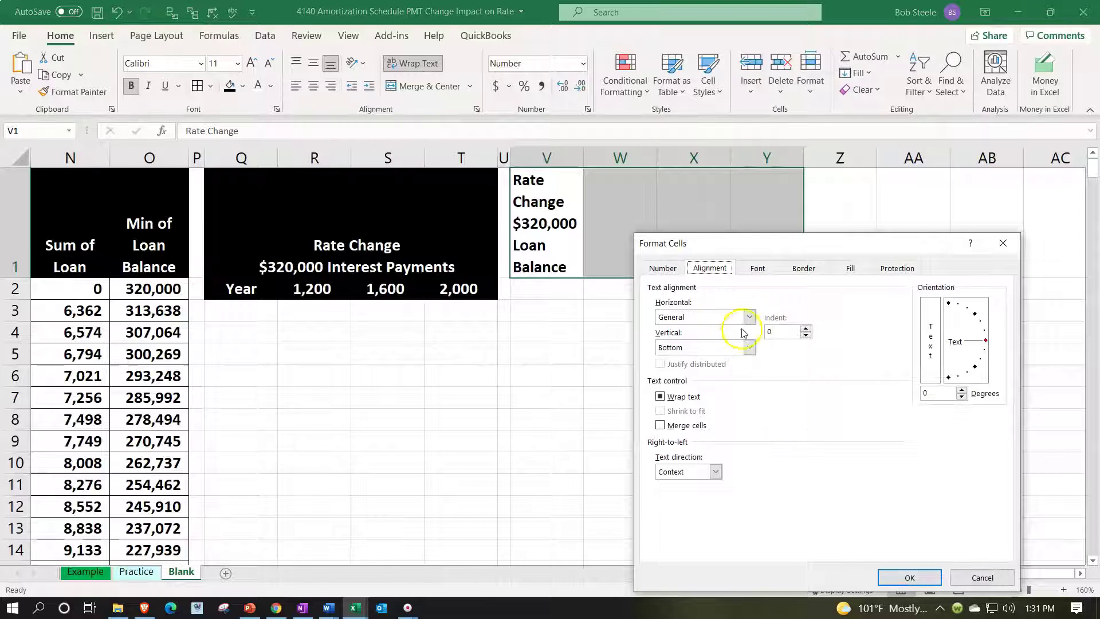
click(749, 318)
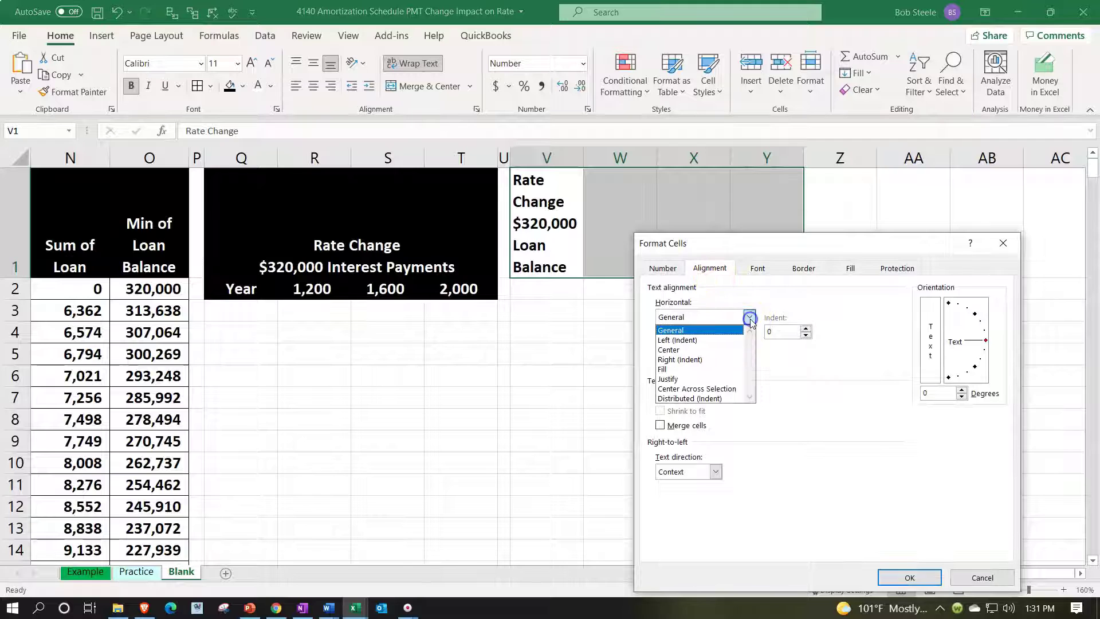
click(698, 389)
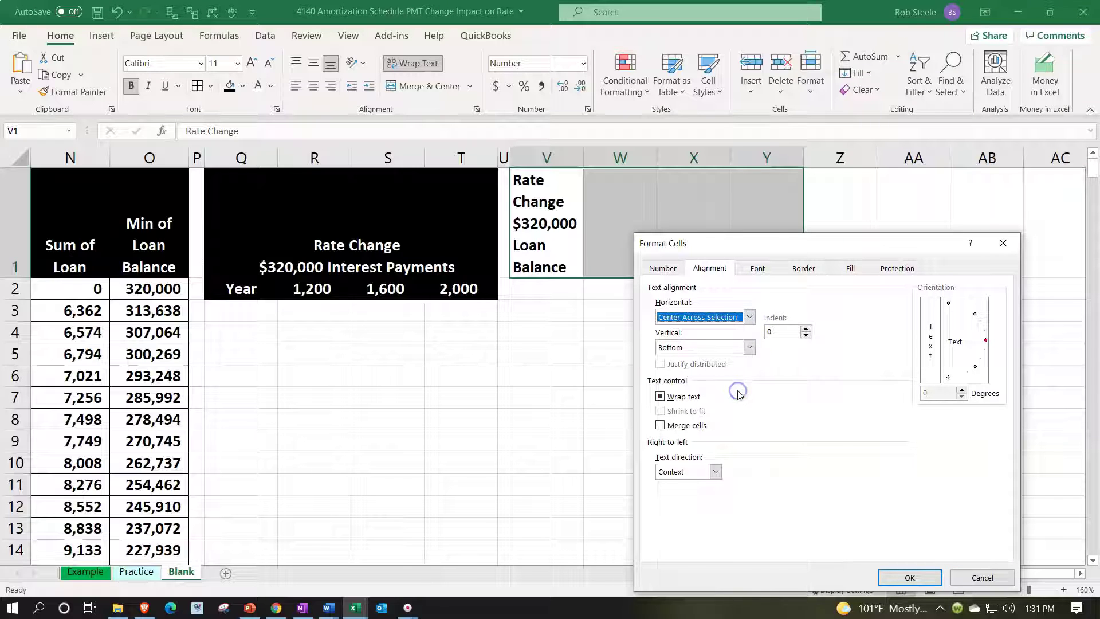
click(908, 577)
click(504, 396)
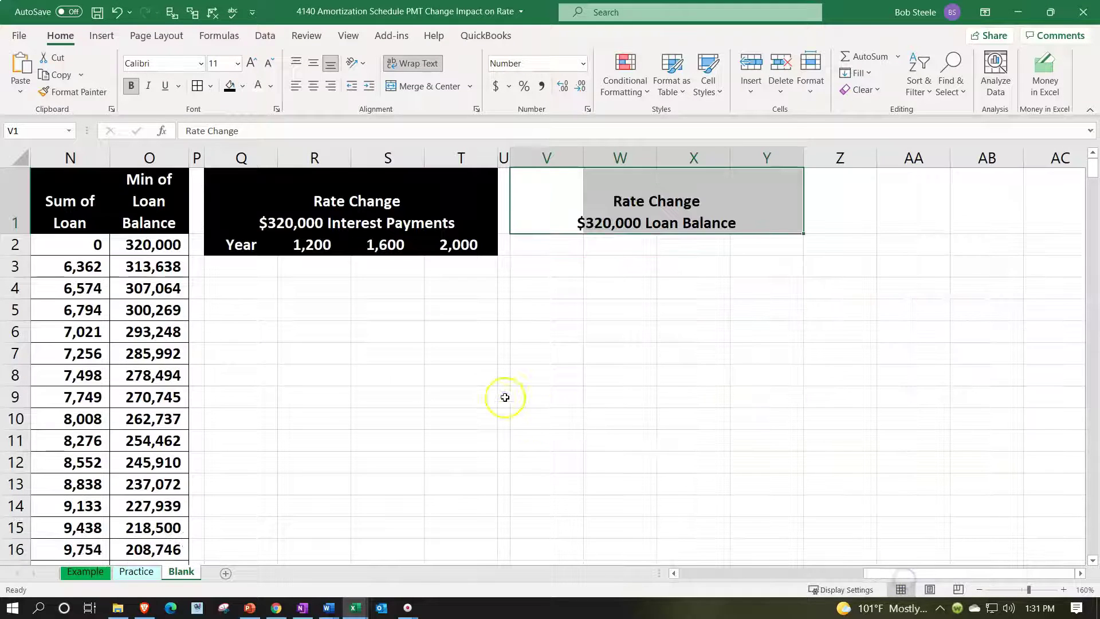
- Link V2 to the first table's Year header with =Q2 and fill the formula across to Y2
click(554, 249)
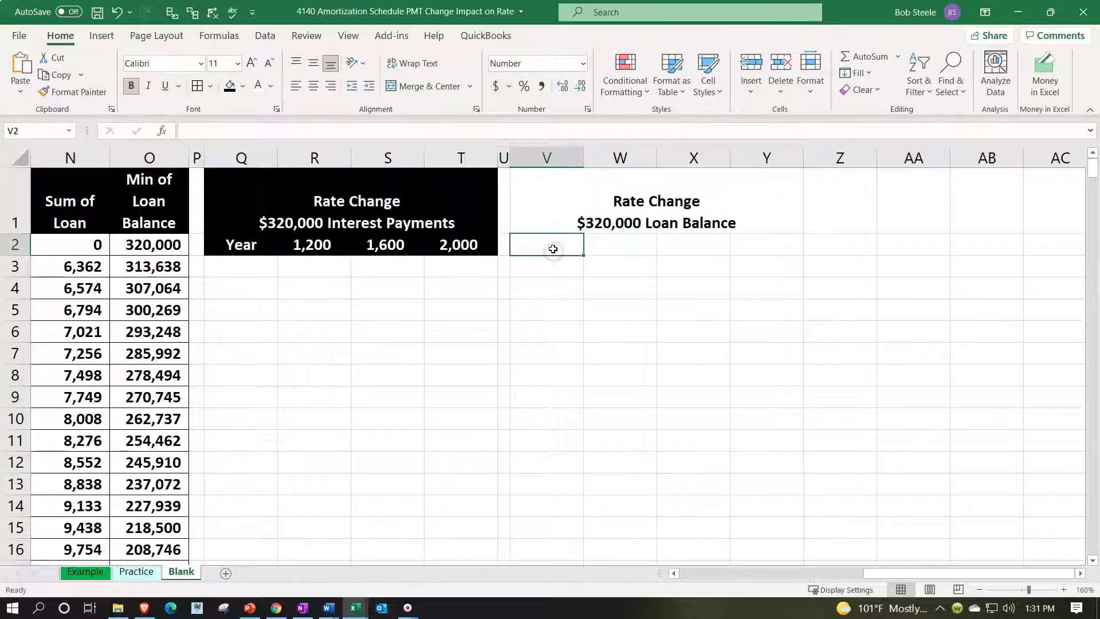
text(=)
key(Left)
key(Left)
key(Left)
key(Left)
key(Left)
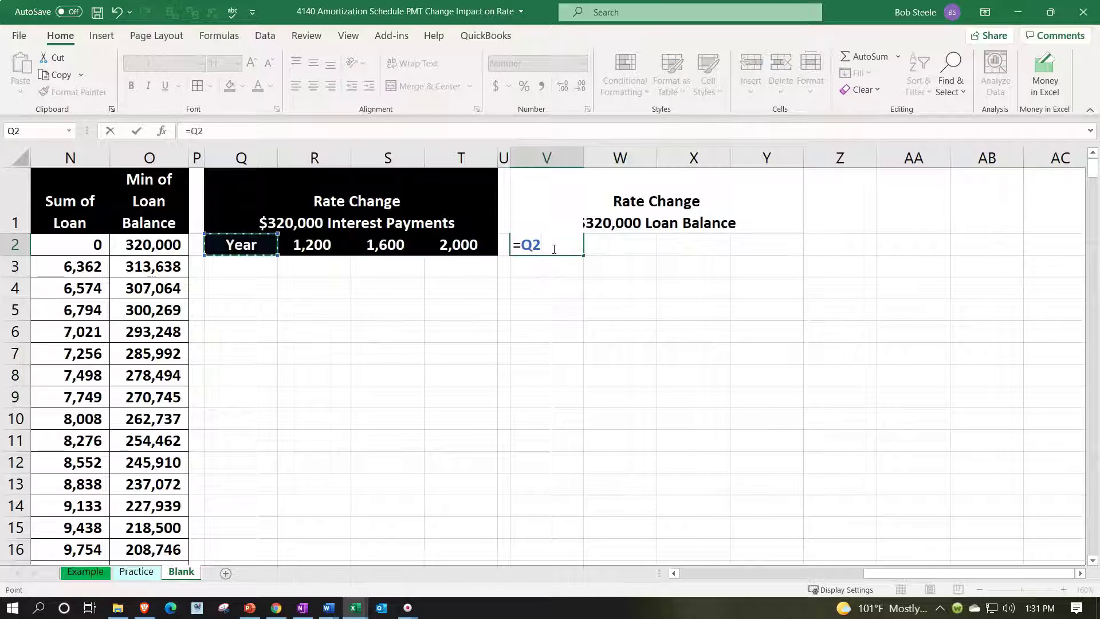
key(ctrl+Return)
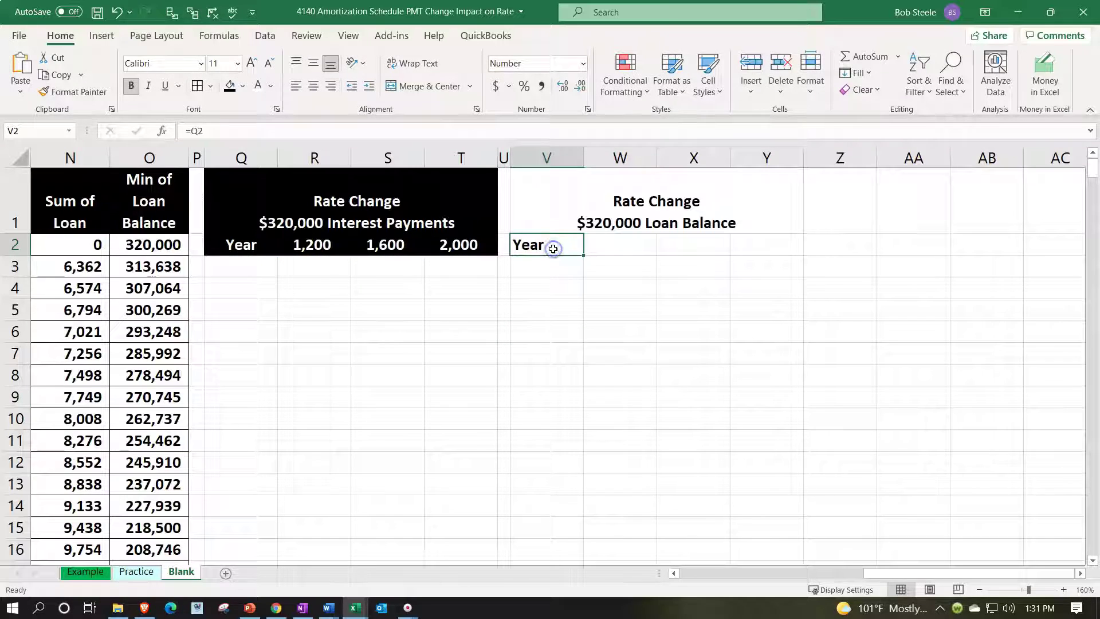
drag(582, 255, 692, 258)
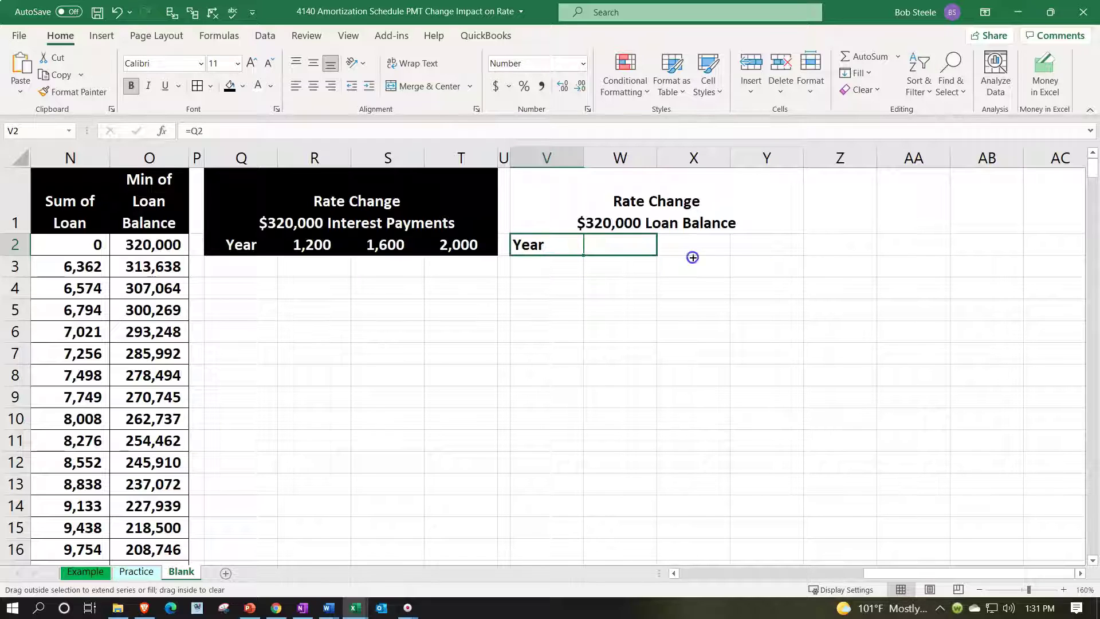
drag(771, 251, 771, 251)
- Format V1:Y2 with black fill and white font, and center the headers in V2:Y2
click(637, 200)
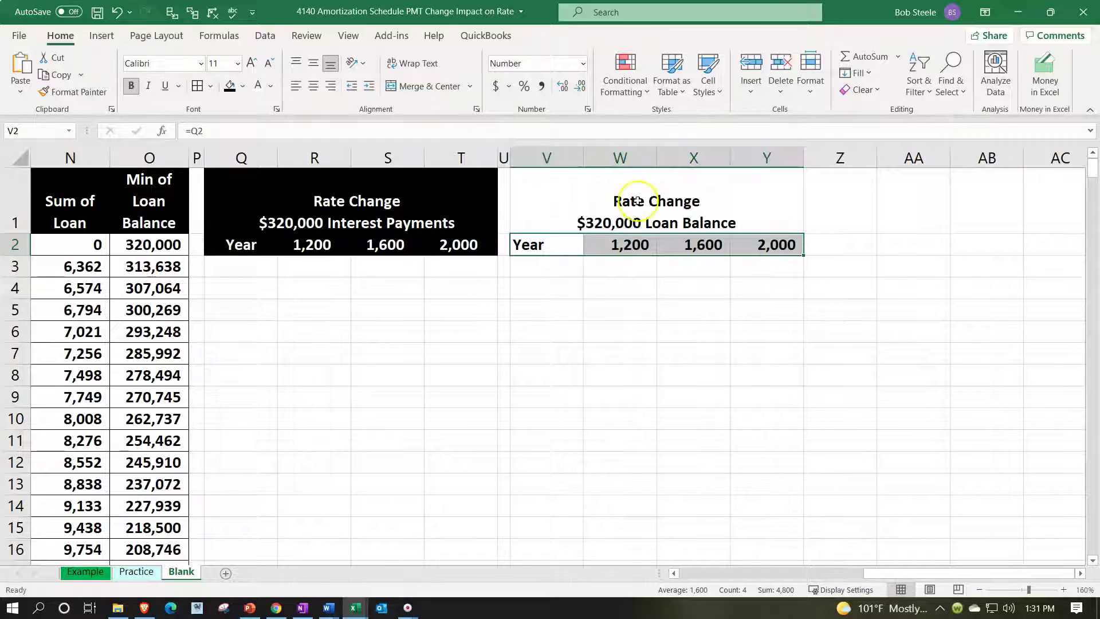
drag(573, 186, 760, 240)
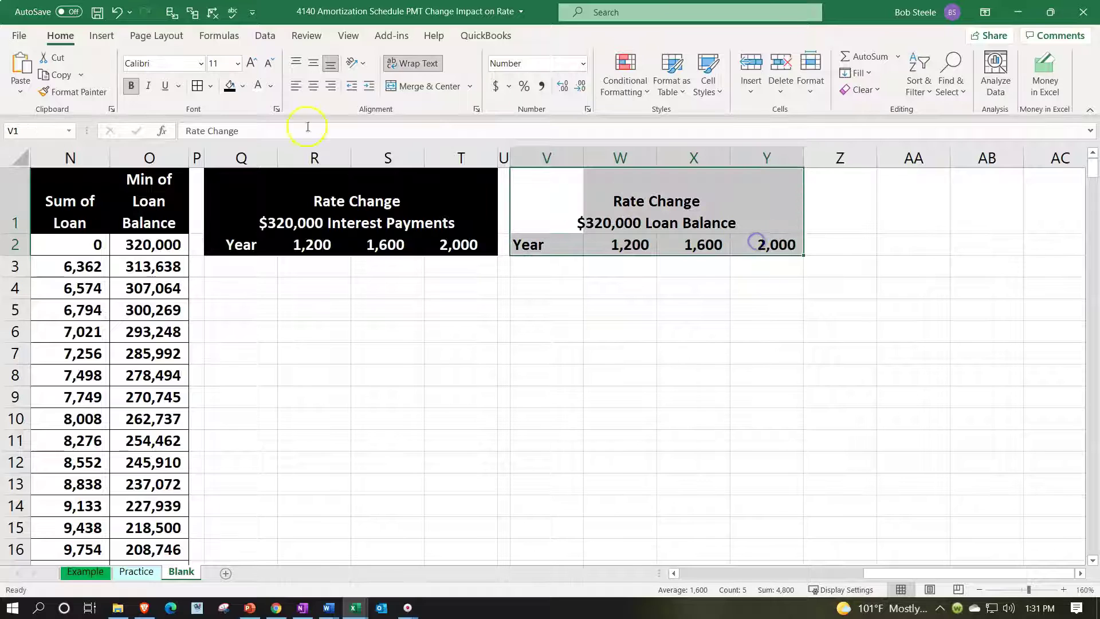
click(230, 86)
click(257, 86)
drag(532, 245, 775, 245)
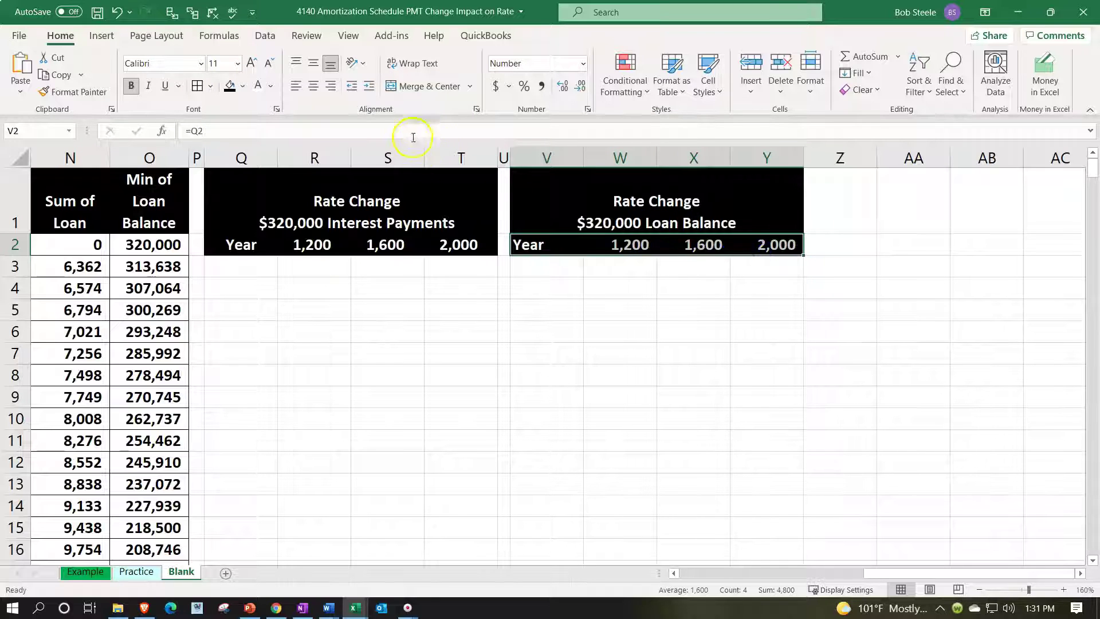
click(314, 86)
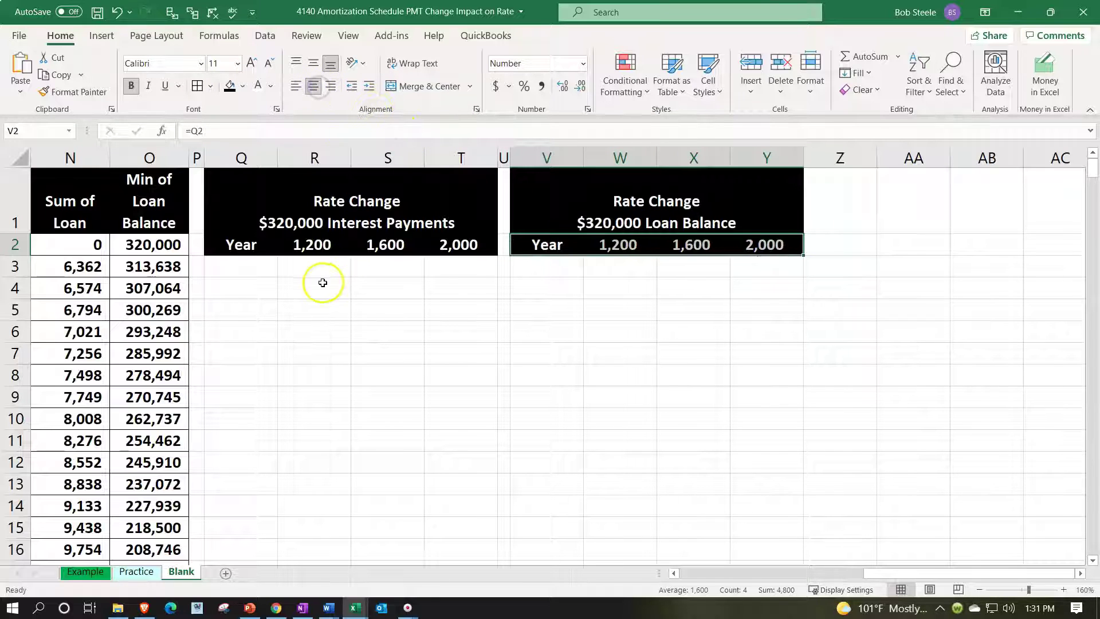
- Enter 1, 2, 3 from Q3, fill the year series down to 30 in Q32, and center the numbers
click(248, 264)
text(1)
key(Return)
text(2)
key(Return)
text(3)
key(Return)
drag(247, 265, 276, 492)
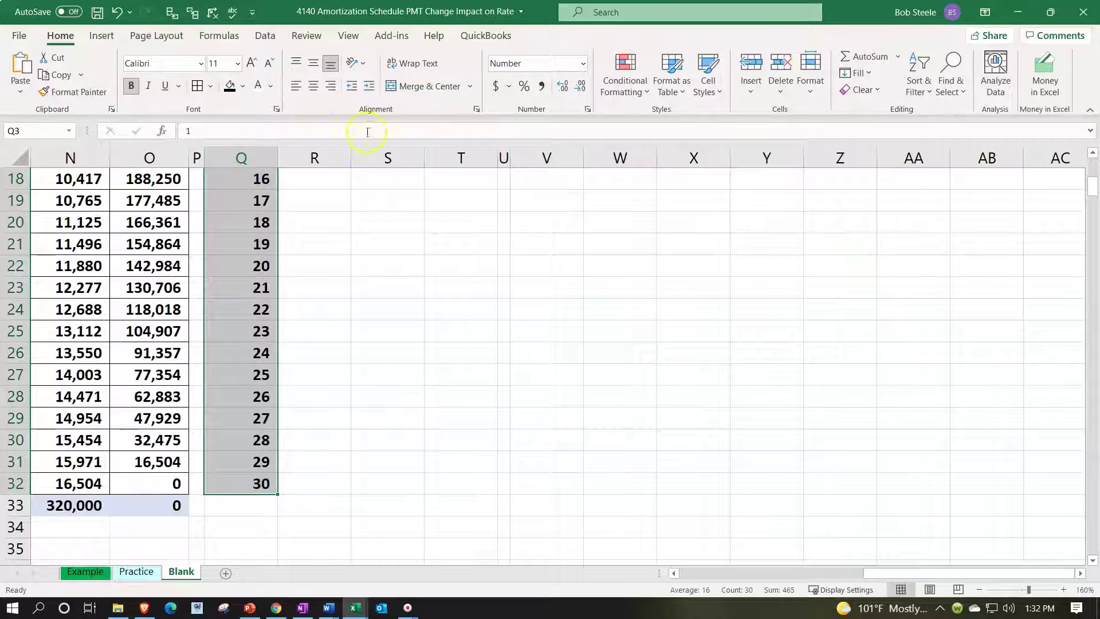
click(315, 87)
- Copy the years 1 to 30 from Q3:Q32 into the loan balance table starting at V3
key(ctrl+c)
click(548, 268)
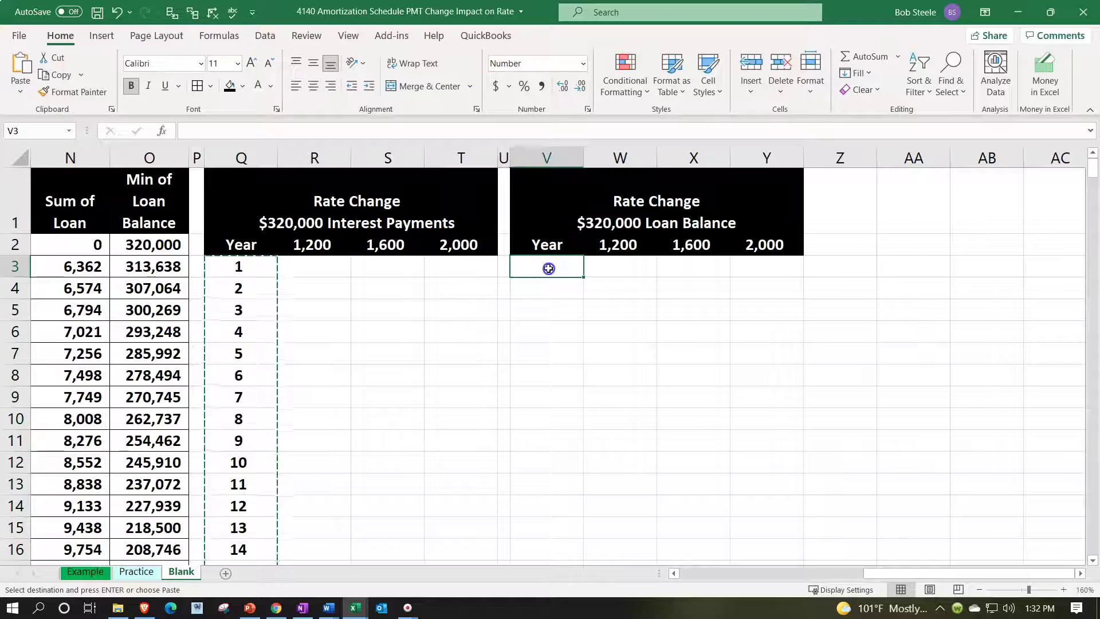
key(ctrl+v)
- Set the Payment PMT in B9 to 1,200 using its list of allowed values
click(436, 299)
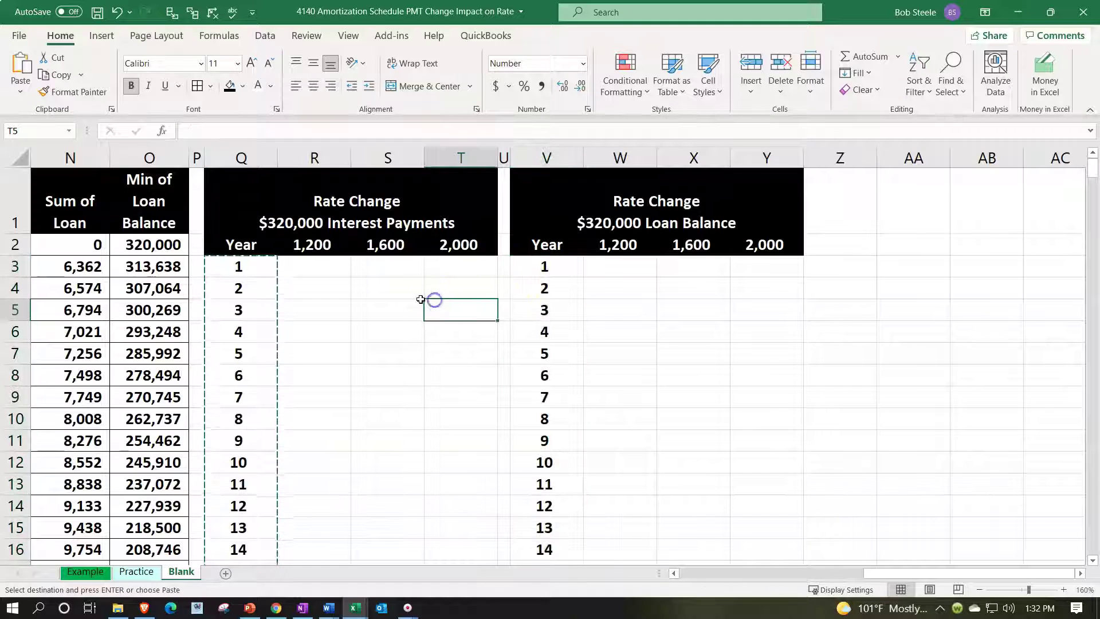
key(Left)
key(Left)
key(Left)
key(Left)
key(Left)
key(Left)
key(Left)
key(Left)
key(Left)
key(Left)
key(Left)
key(Left)
key(Left)
key(Left)
key(Left)
key(Left)
key(Left)
key(Left)
key(Left)
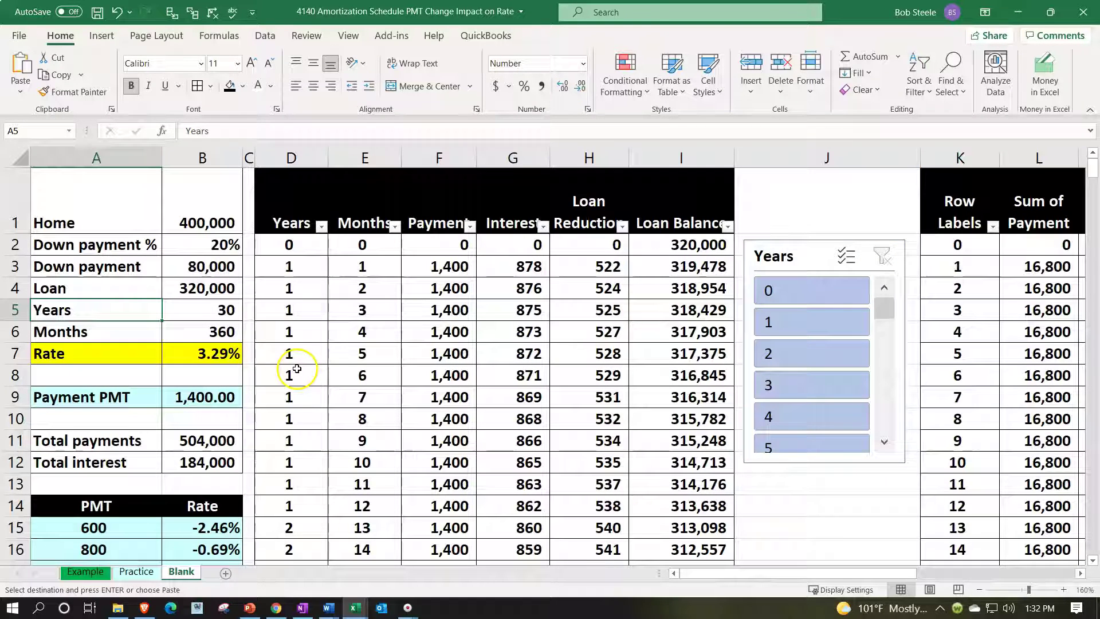
click(225, 403)
click(248, 402)
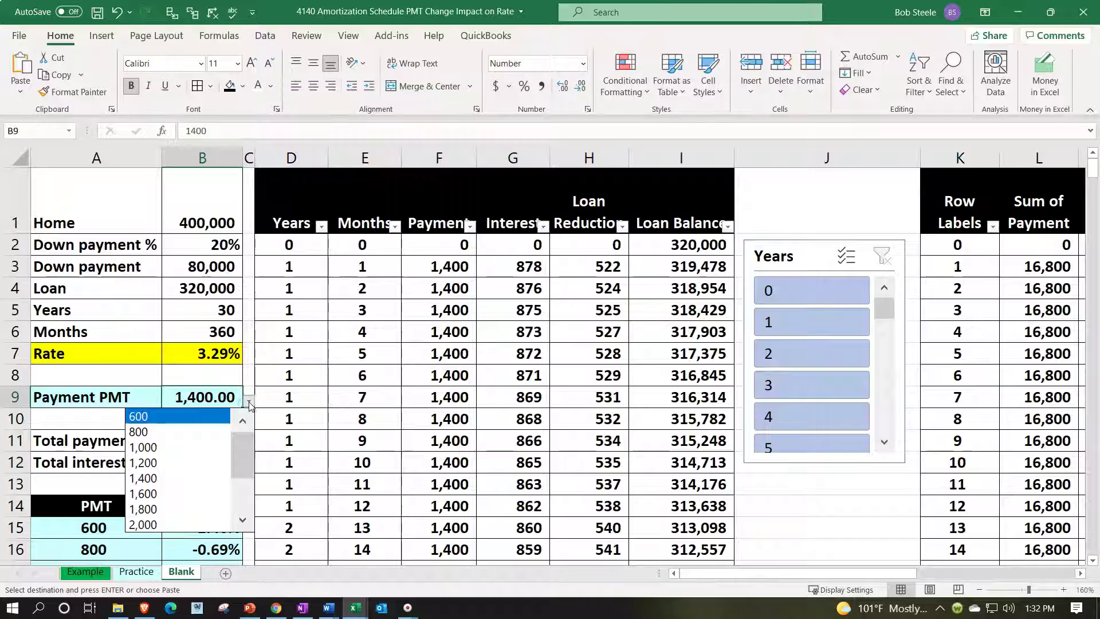
click(219, 462)
- Check the recalculated amortization schedule and refresh the yearly PivotTable for the new payment
click(516, 411)
scroll(518, 401, down, 17)
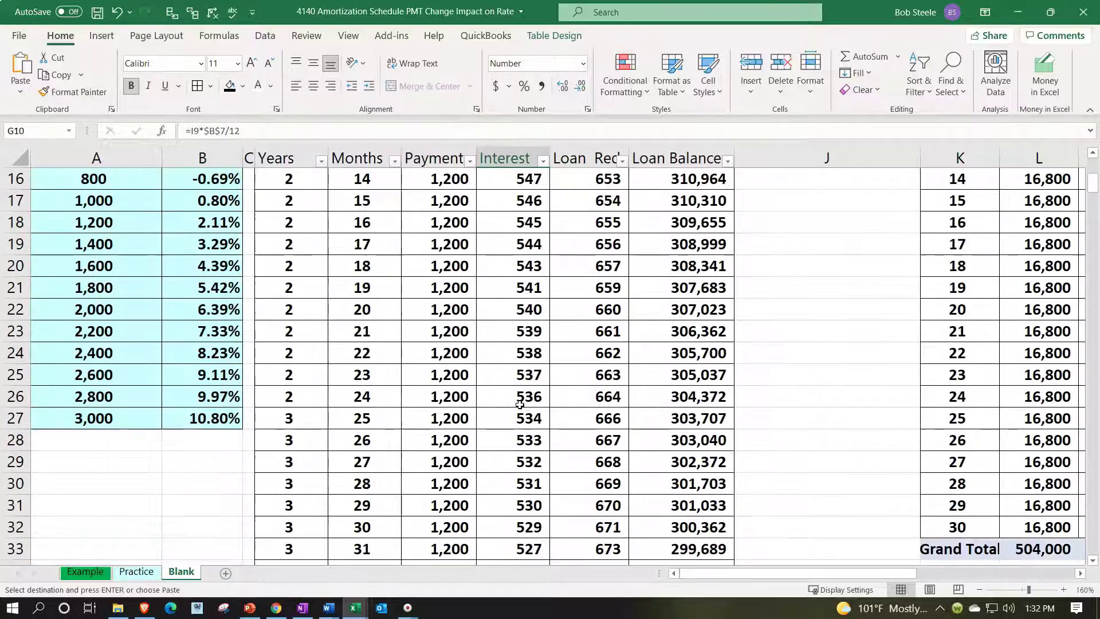
drag(1090, 228, 1067, 139)
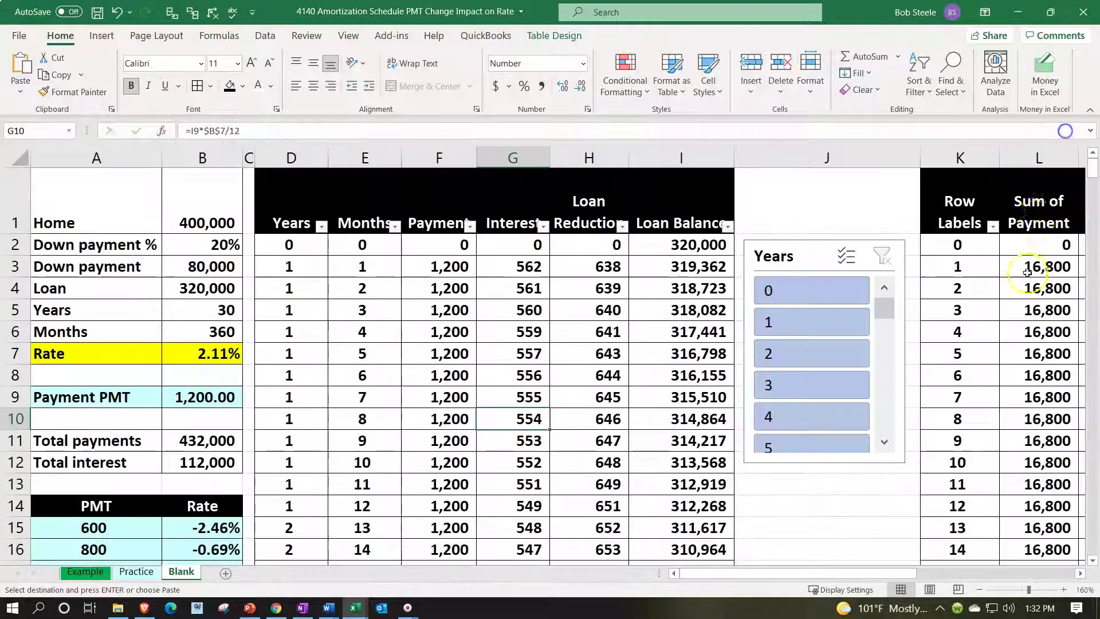
click(1034, 283)
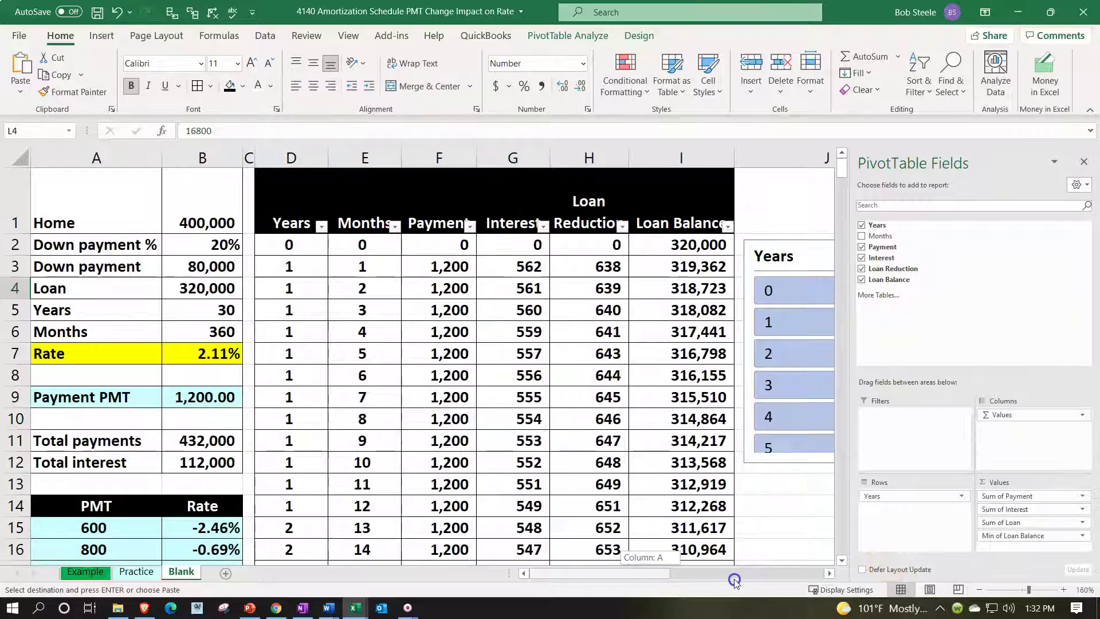
click(735, 574)
click(319, 301)
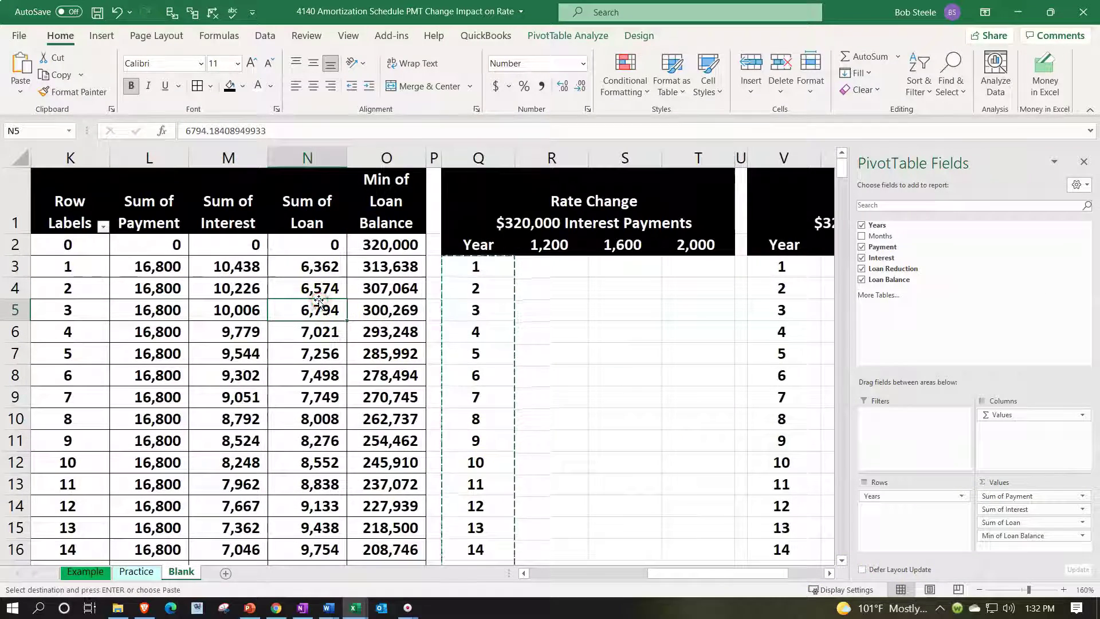
right_click(251, 302)
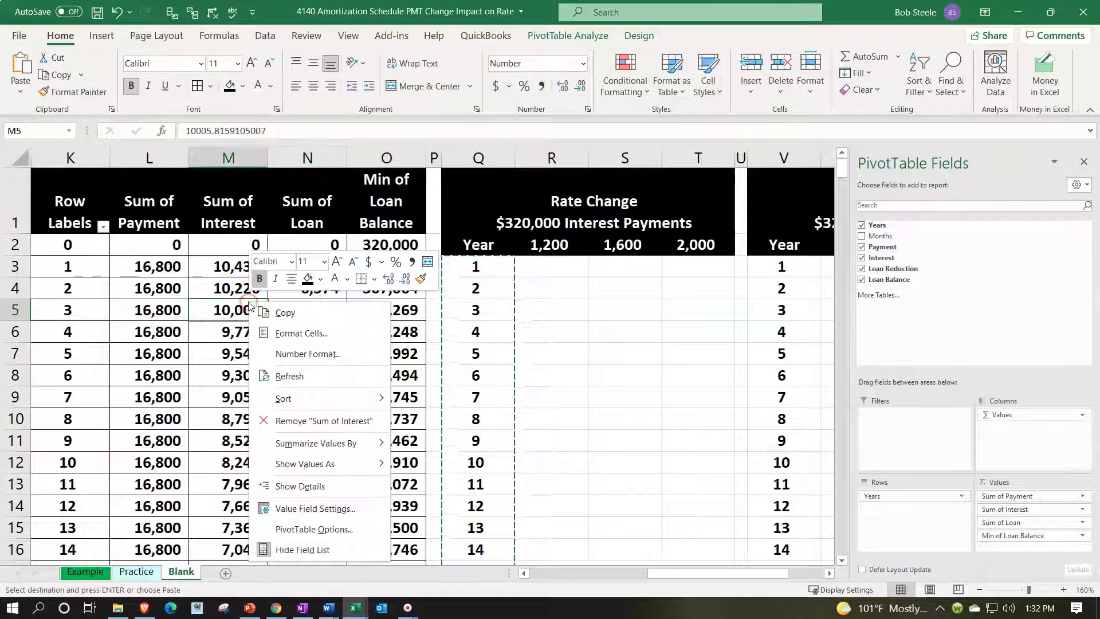
click(278, 377)
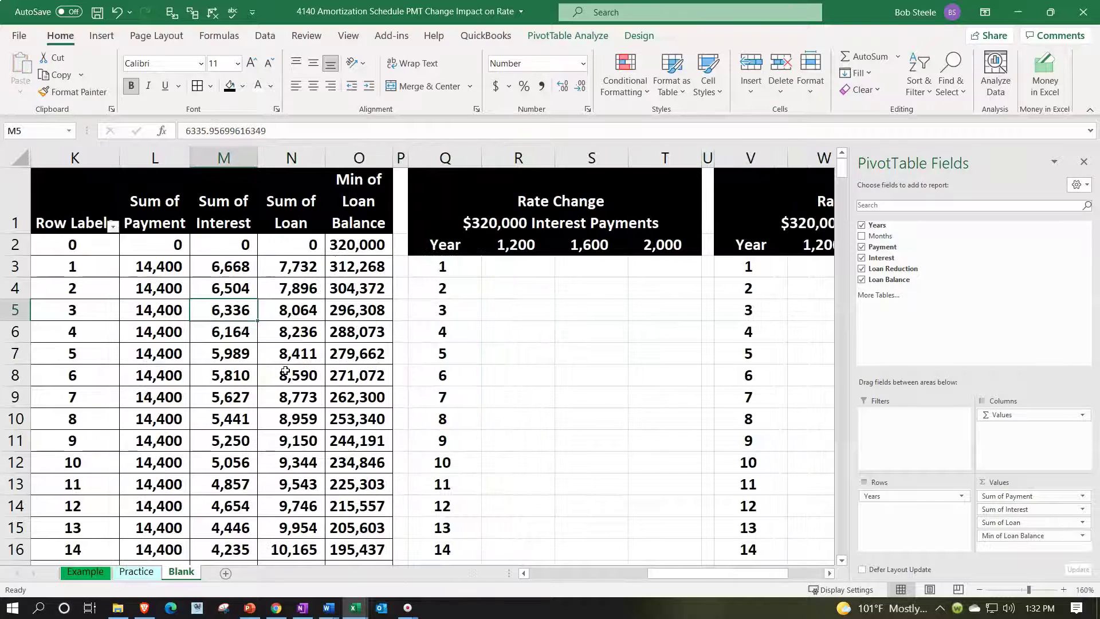
- Copy the PivotTable's yearly interest for years 1 to 30 (M3:M32) and paste it as values into the 1,200 column at R3
drag(223, 264, 234, 494)
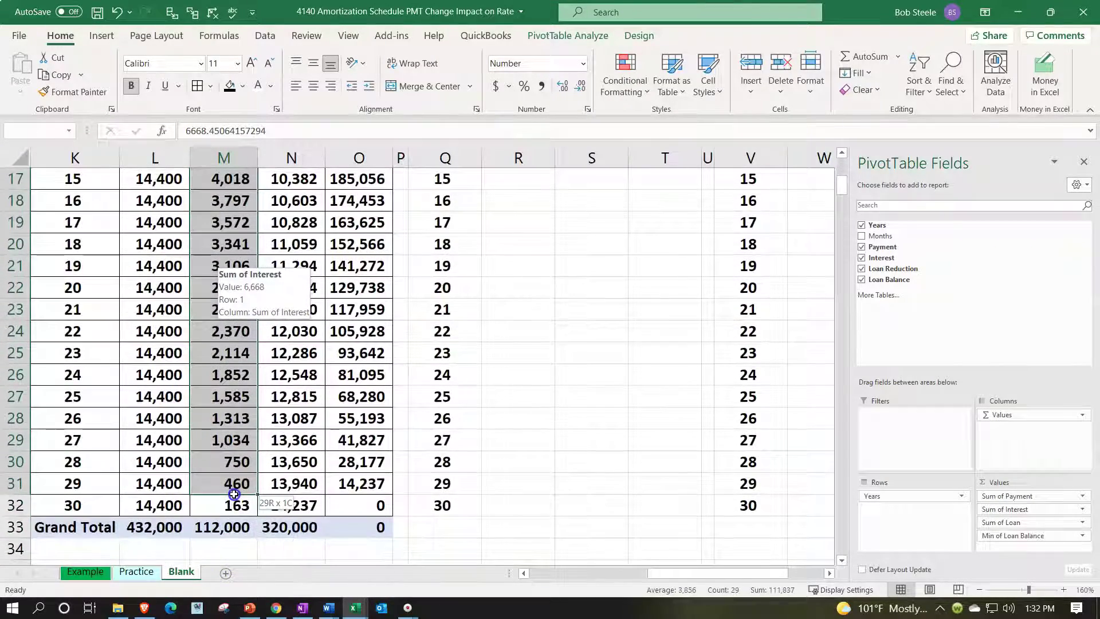
right_click(222, 438)
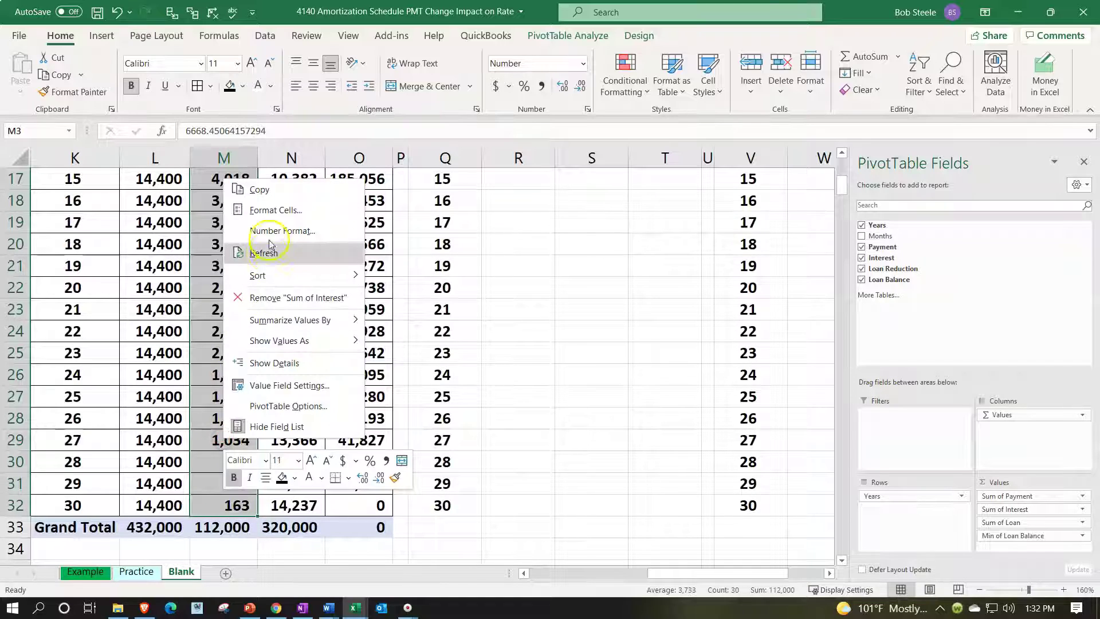
click(266, 189)
scroll(493, 317, up, 5)
click(510, 267)
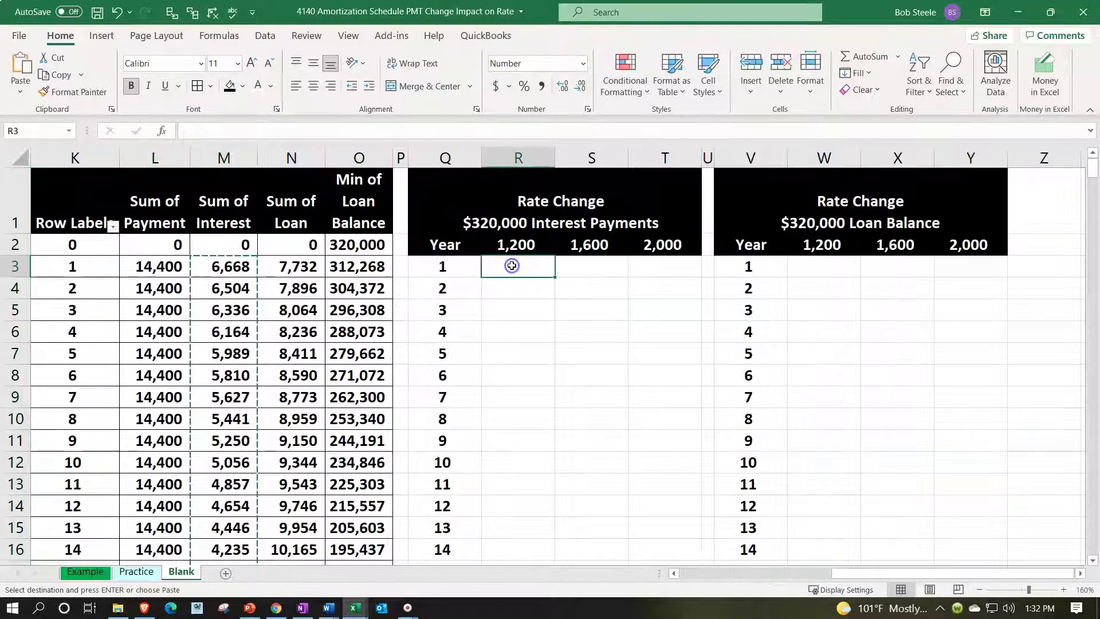
right_click(510, 267)
click(568, 261)
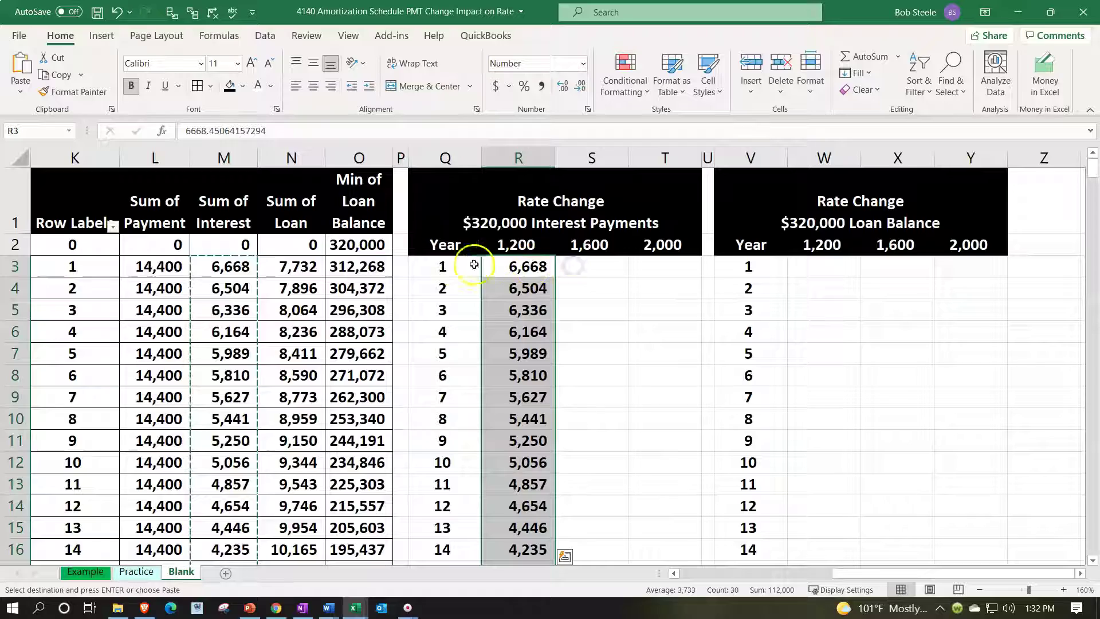
- Copy the PivotTable's loan balances for years 1 to 30 (O3:O32) and paste them as values into the loan balance table's 1,200 column at W3
drag(360, 267, 364, 506)
right_click(347, 348)
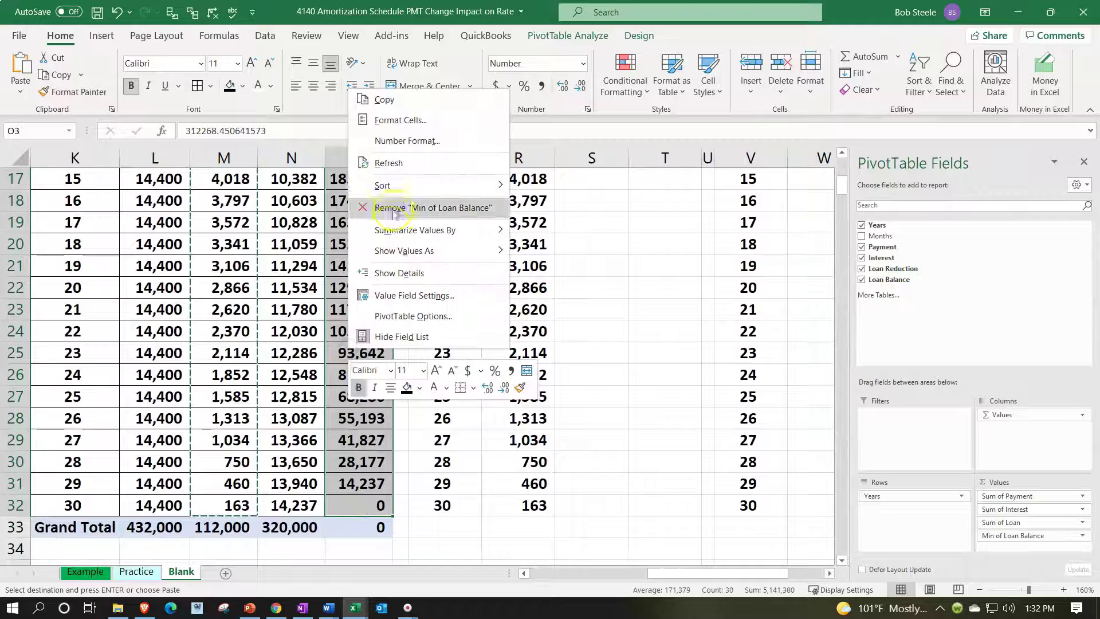
click(384, 100)
scroll(572, 331, up, 5)
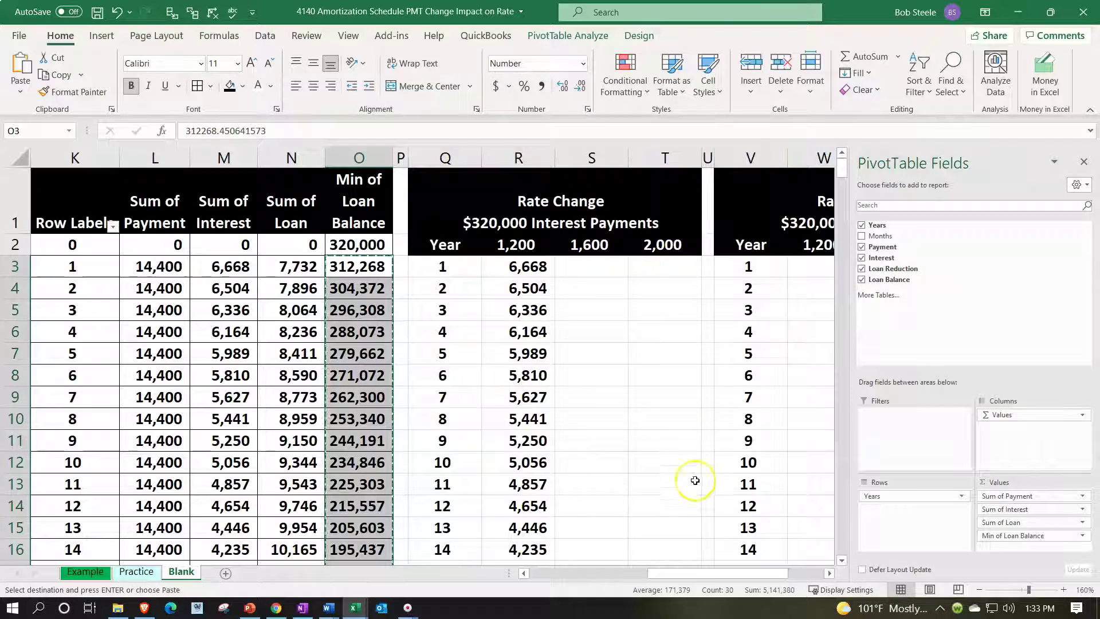
click(802, 265)
right_click(808, 265)
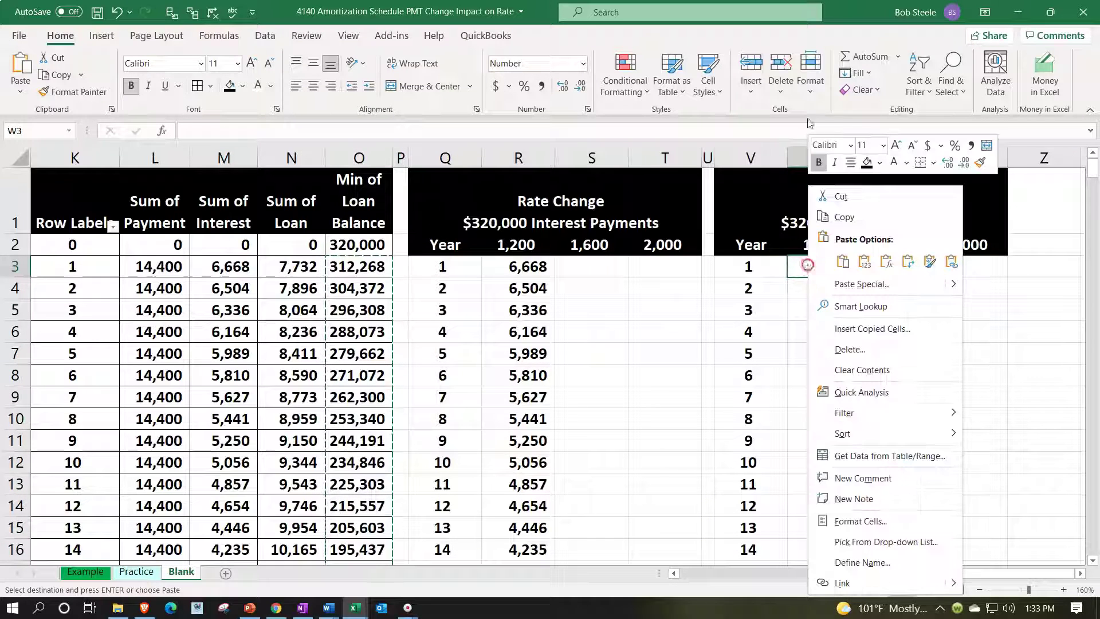
click(863, 262)
click(522, 286)
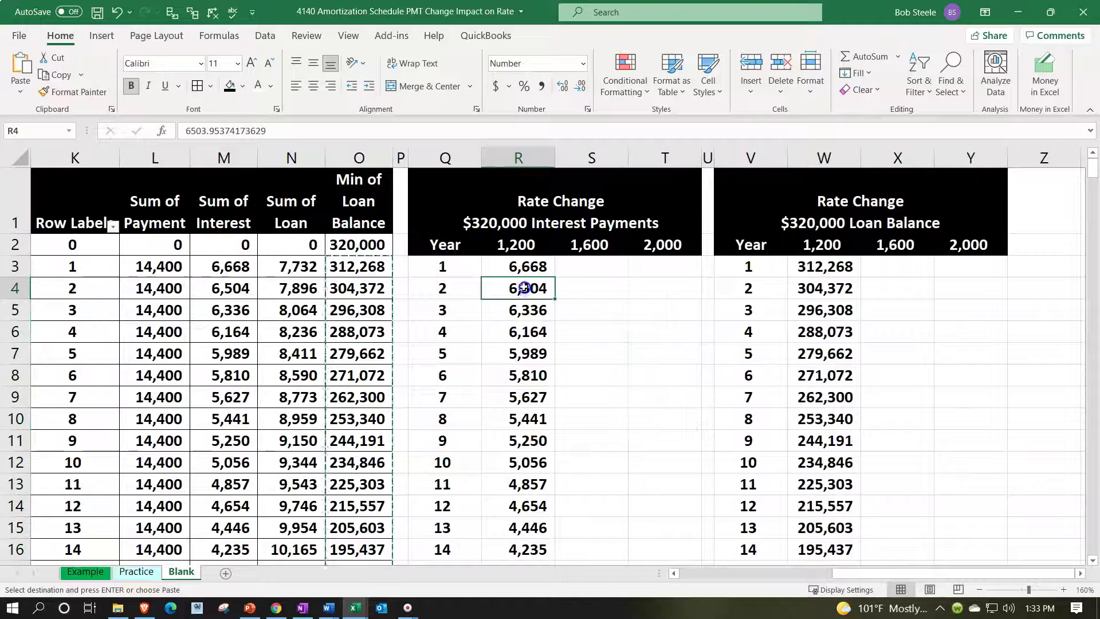
- Set the Payment PMT in B9 to 1,600 using its list of allowed values
drag(862, 570, 600, 572)
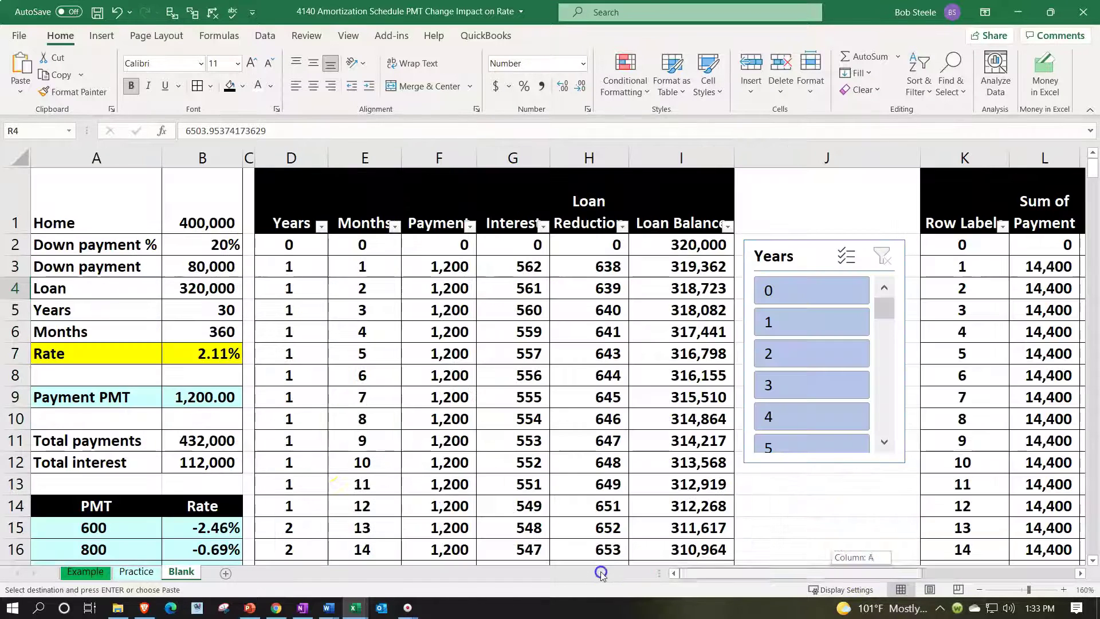
click(203, 352)
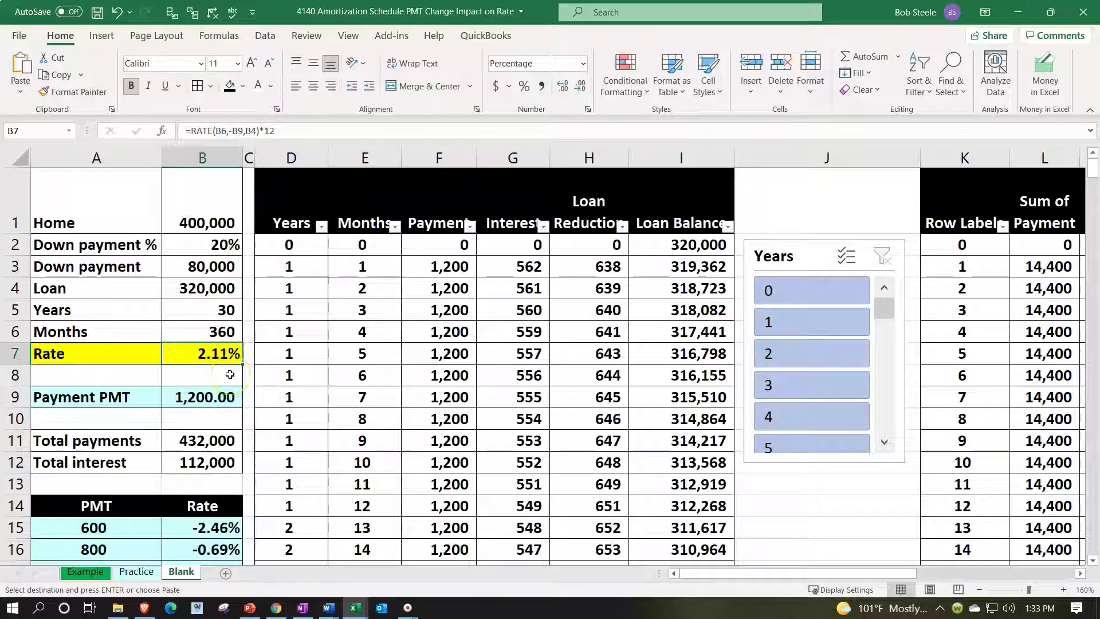
click(237, 396)
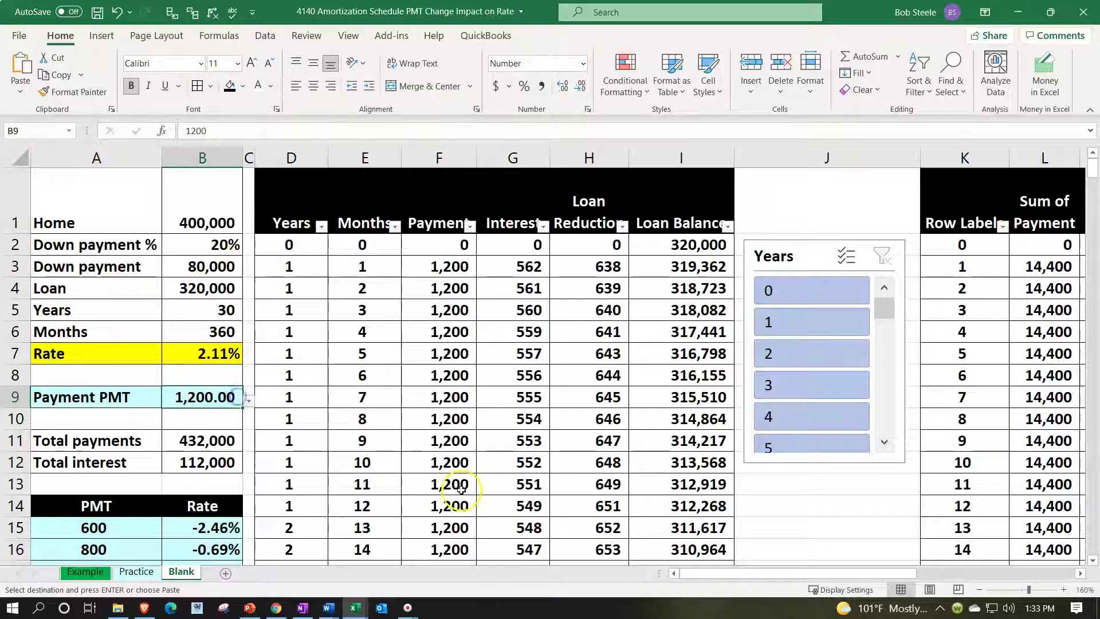
drag(704, 573, 680, 586)
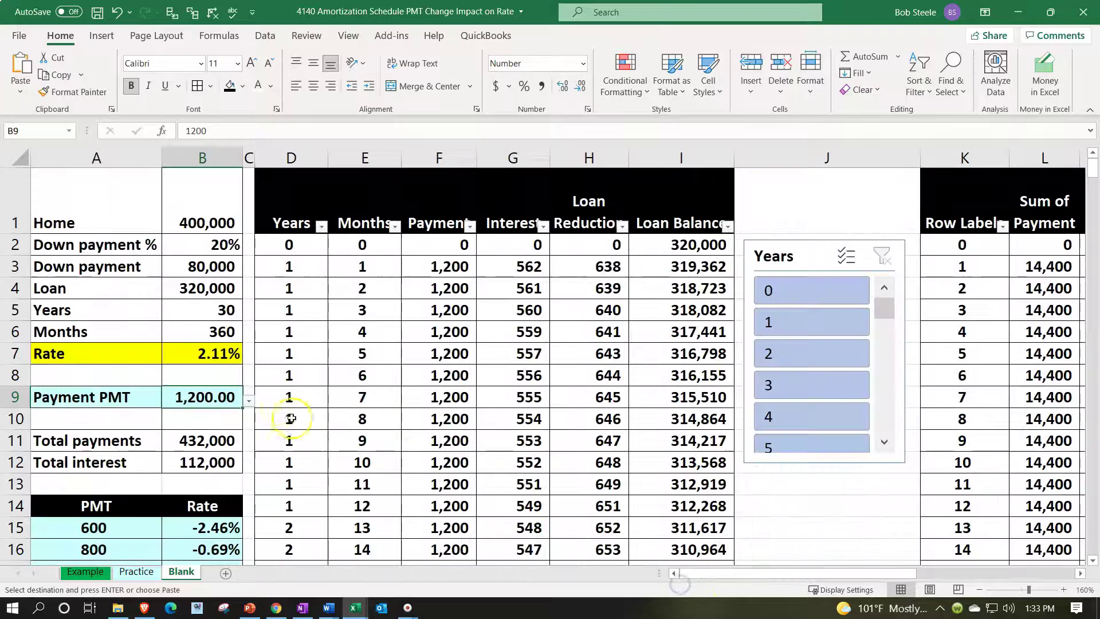
click(248, 401)
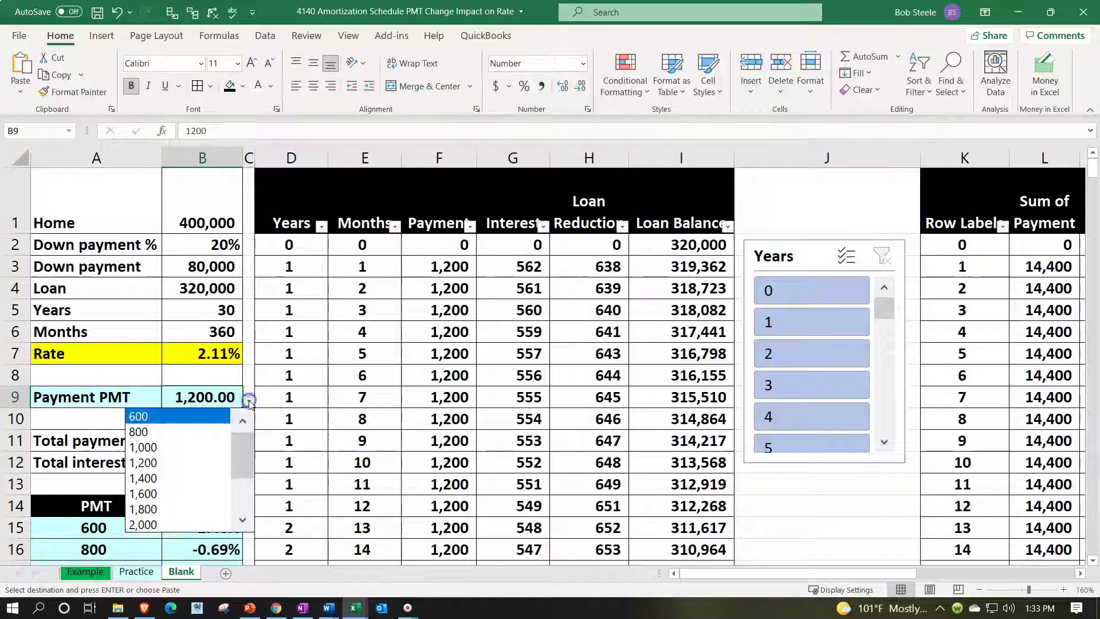
click(181, 494)
- Check the recalculated rate in B7 against the 1,600 row of the PMT and Rate table, and refresh the yearly PivotTable
click(199, 359)
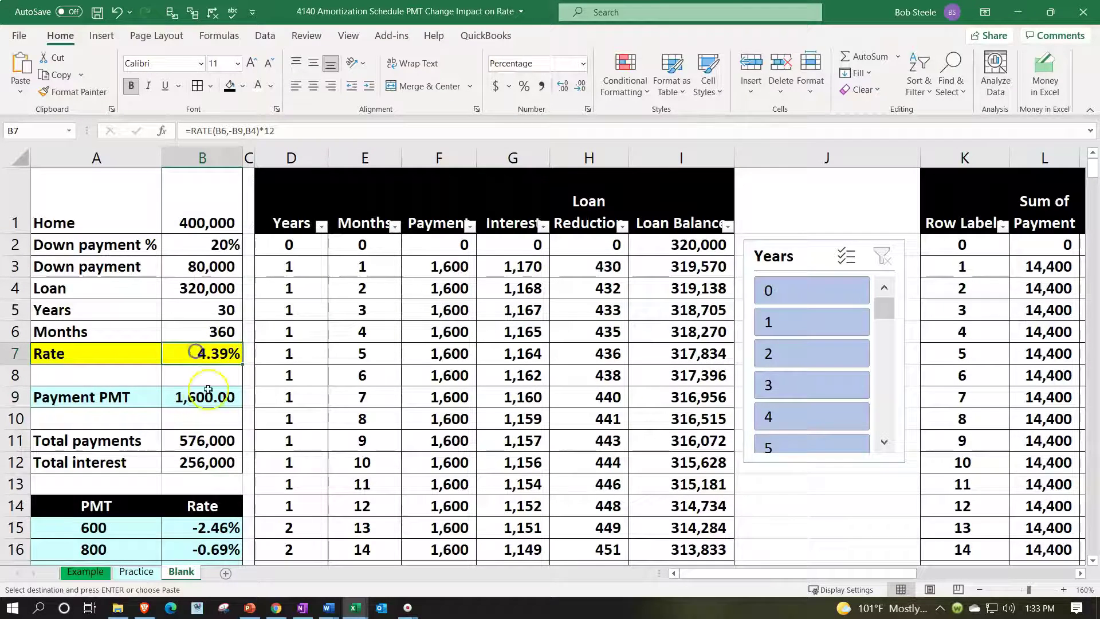
scroll(204, 378, down, 3)
click(219, 396)
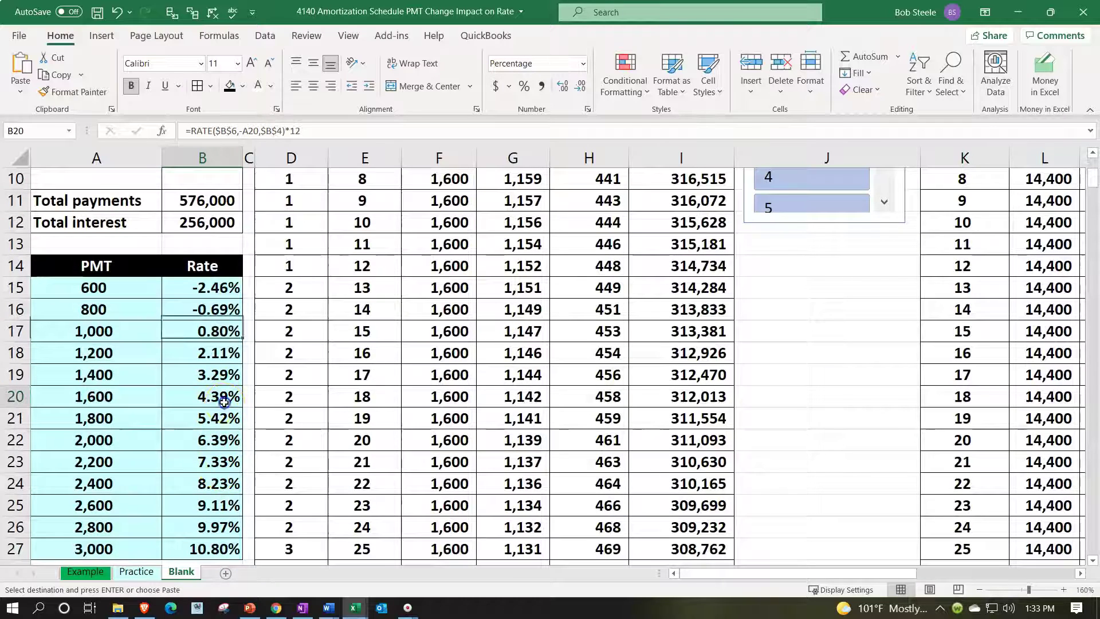
scroll(246, 435, up, 3)
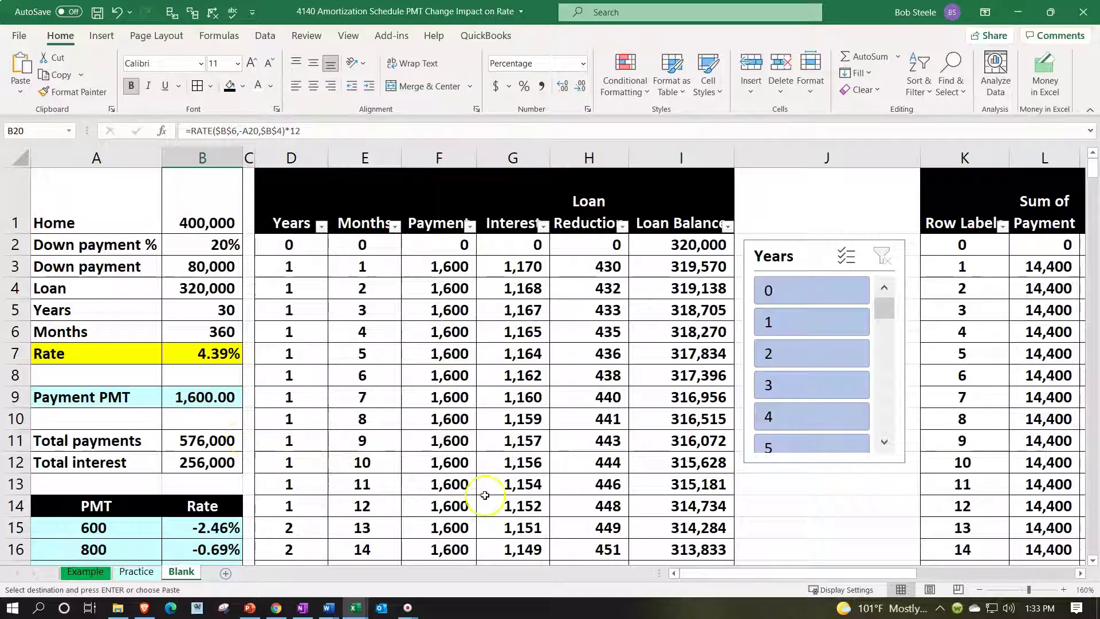
drag(712, 575, 837, 575)
right_click(506, 332)
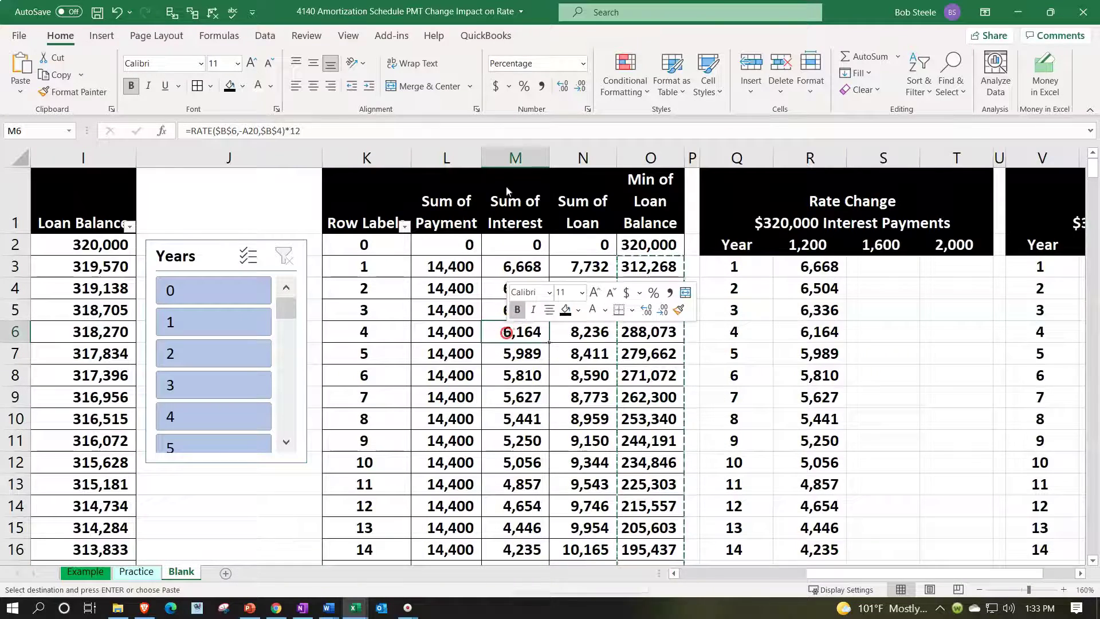
click(540, 409)
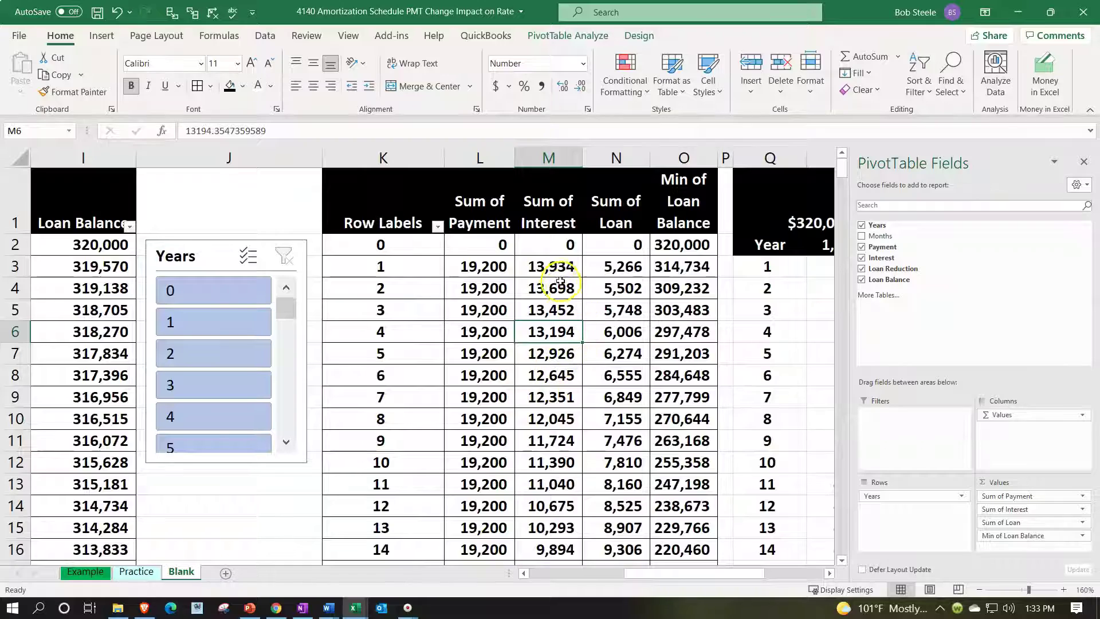
- Copy the PivotTable's yearly interest (M3:M32) and paste it as values into the interest table's 1,600 column at S3
drag(554, 266, 561, 499)
key(ctrl+c)
drag(647, 573, 811, 581)
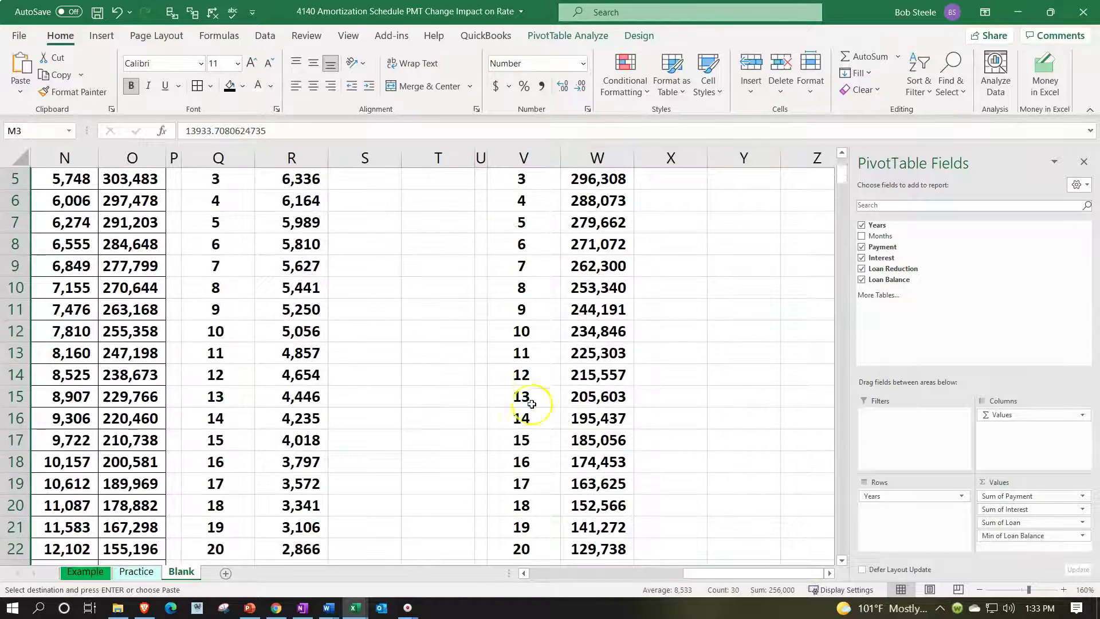
scroll(523, 417, up, 6)
click(361, 267)
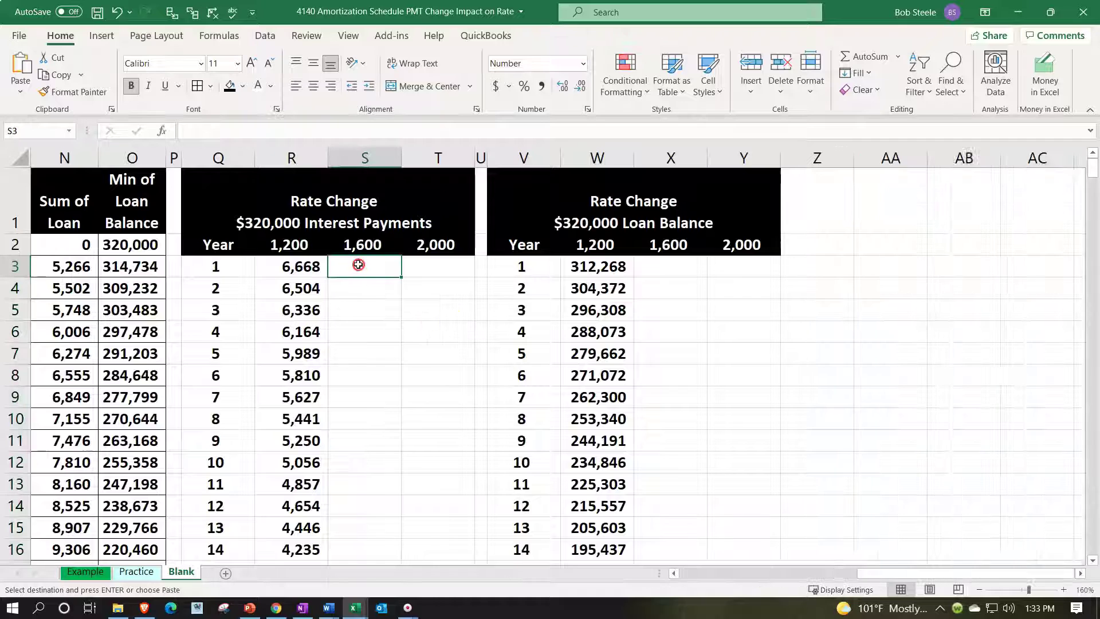
right_click(359, 267)
click(415, 261)
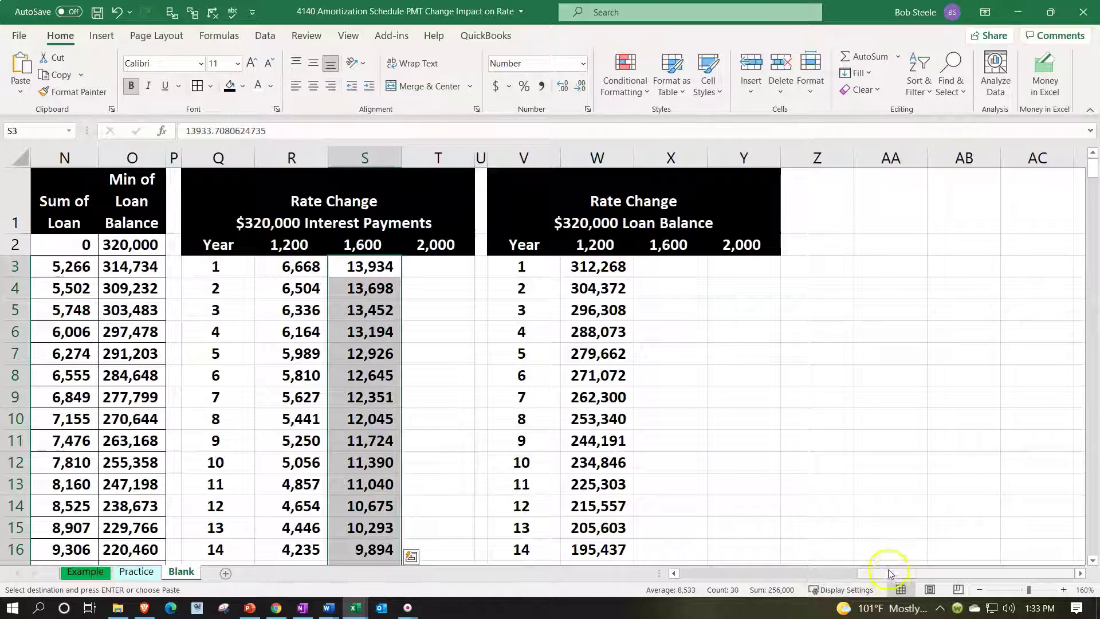
- Copy the PivotTable's loan balances (O3:O32) and paste them as values into the loan balance table's 1,600 column at X3
drag(894, 573, 863, 574)
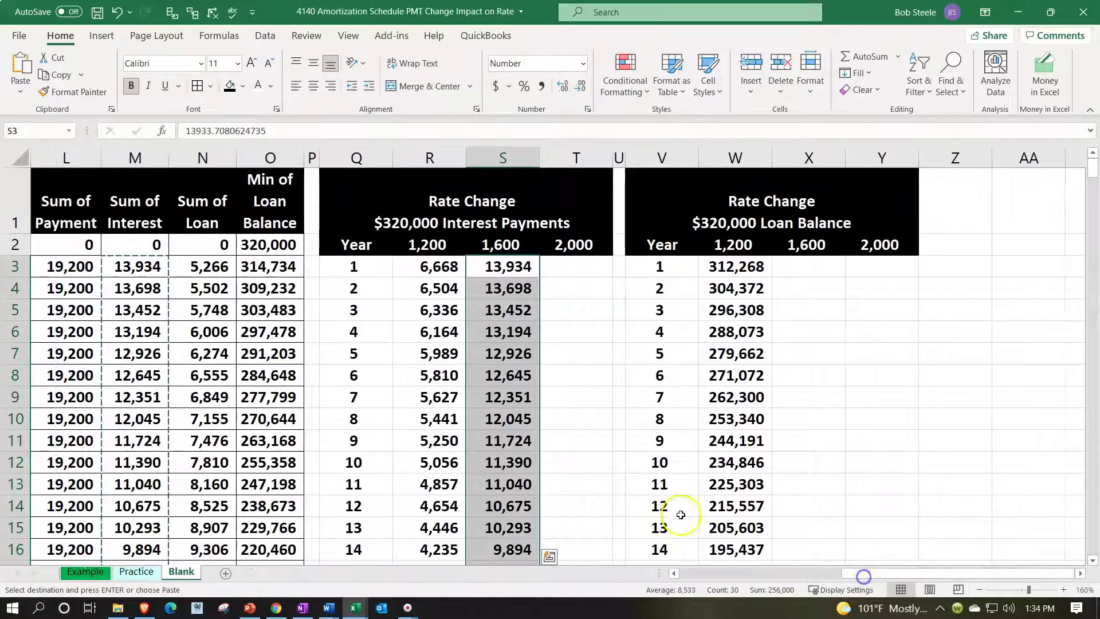
click(278, 268)
drag(277, 268, 264, 504)
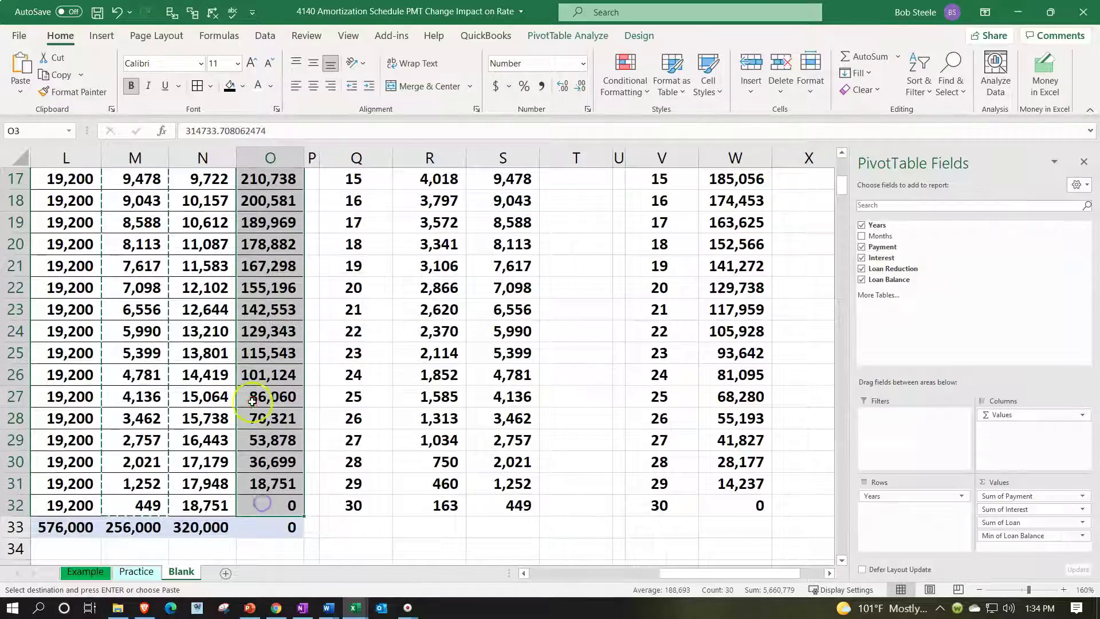
right_click(256, 407)
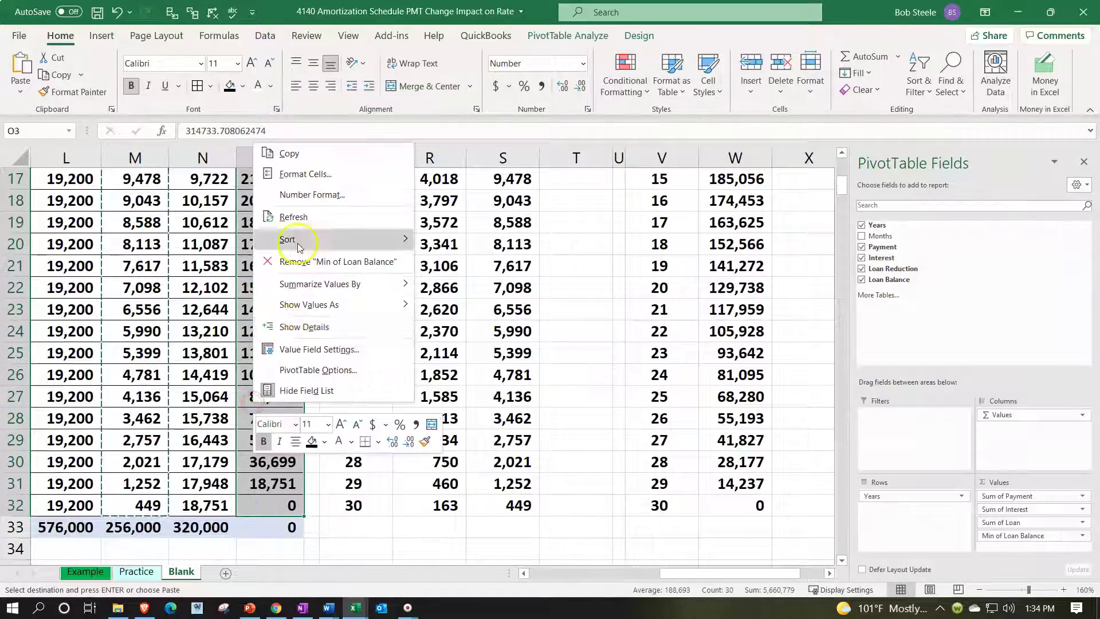
click(287, 153)
scroll(573, 286, up, 5)
click(719, 304)
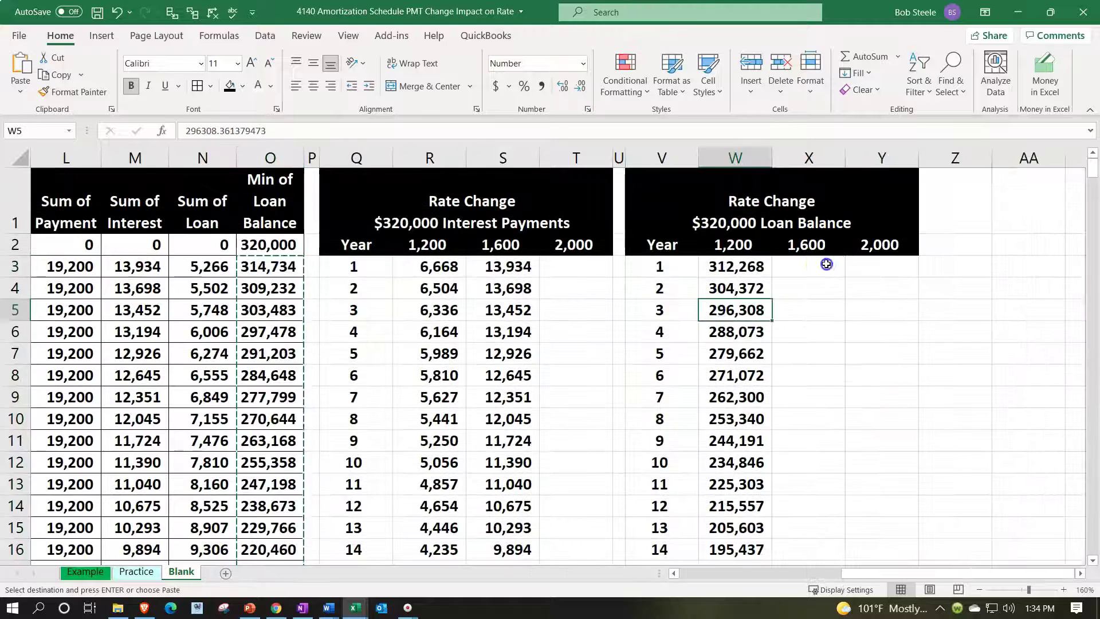
click(824, 265)
right_click(825, 265)
click(880, 261)
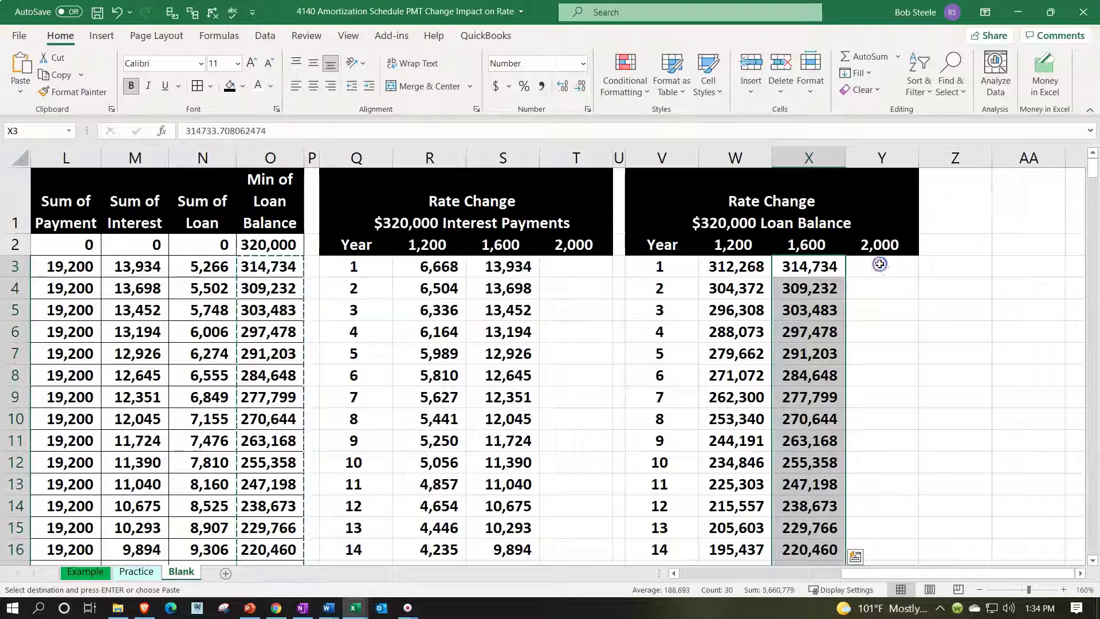
- Set the Payment PMT in B9 to 2,000 using its list of allowed values
drag(904, 574, 681, 575)
click(234, 394)
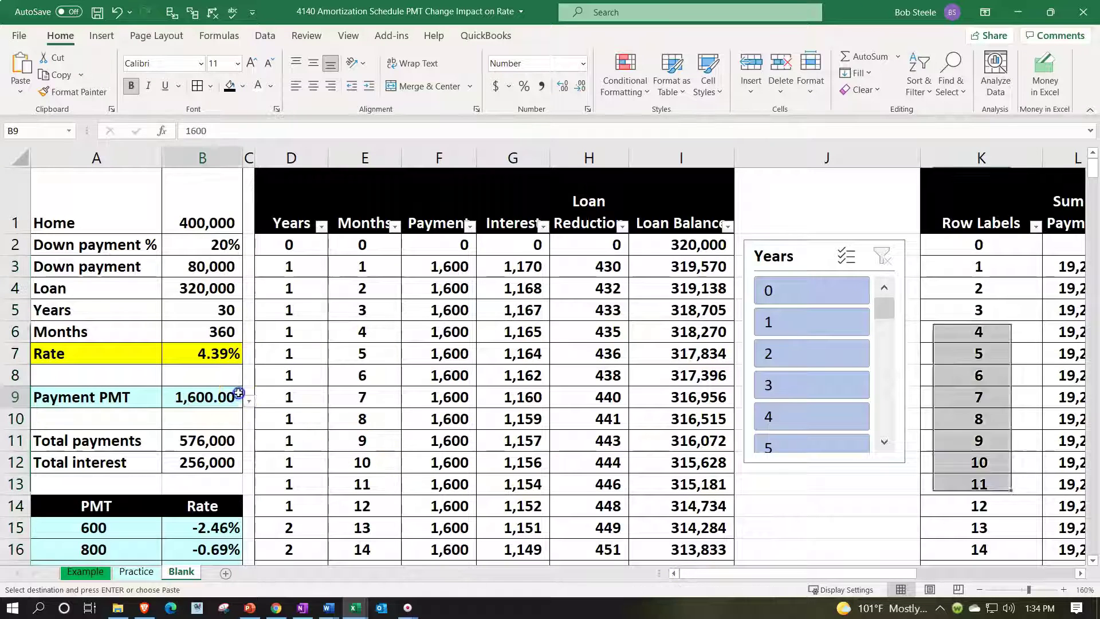
click(248, 401)
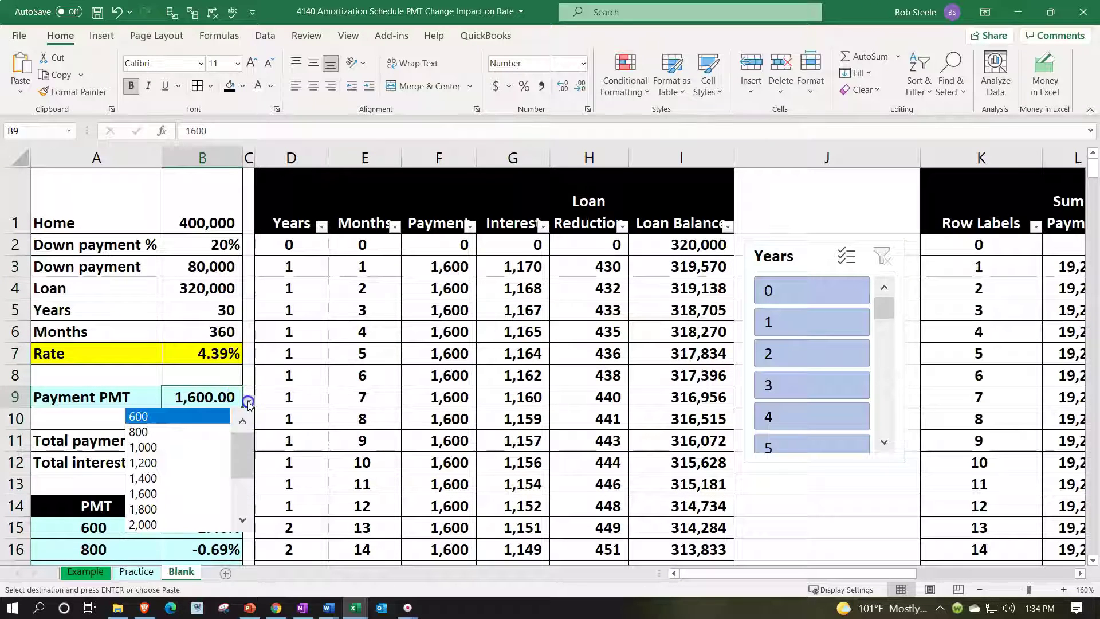
click(177, 523)
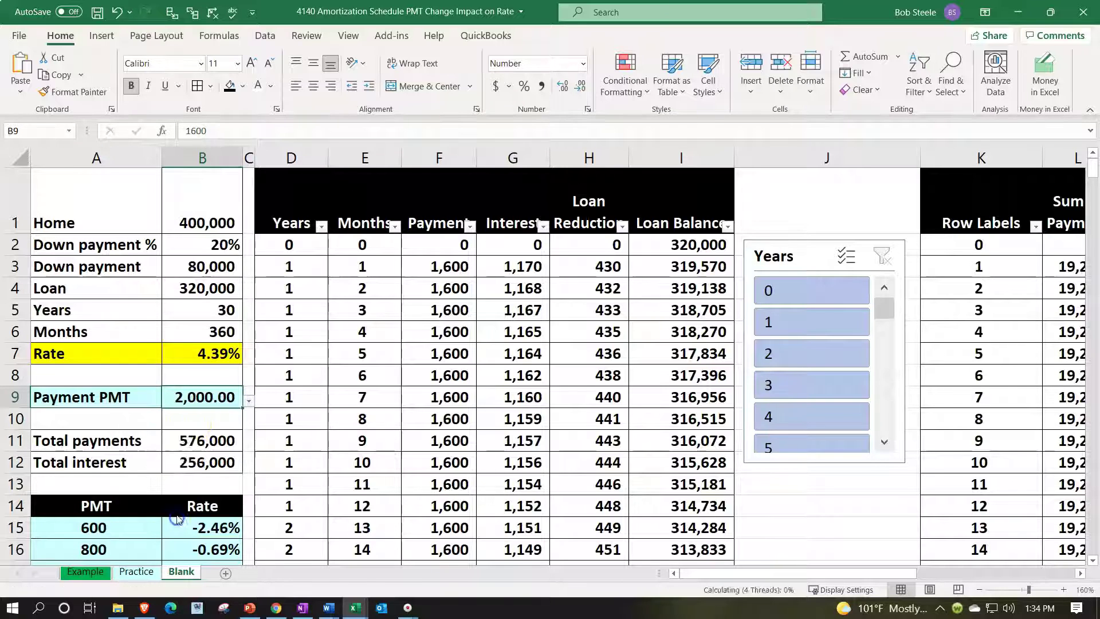
click(202, 290)
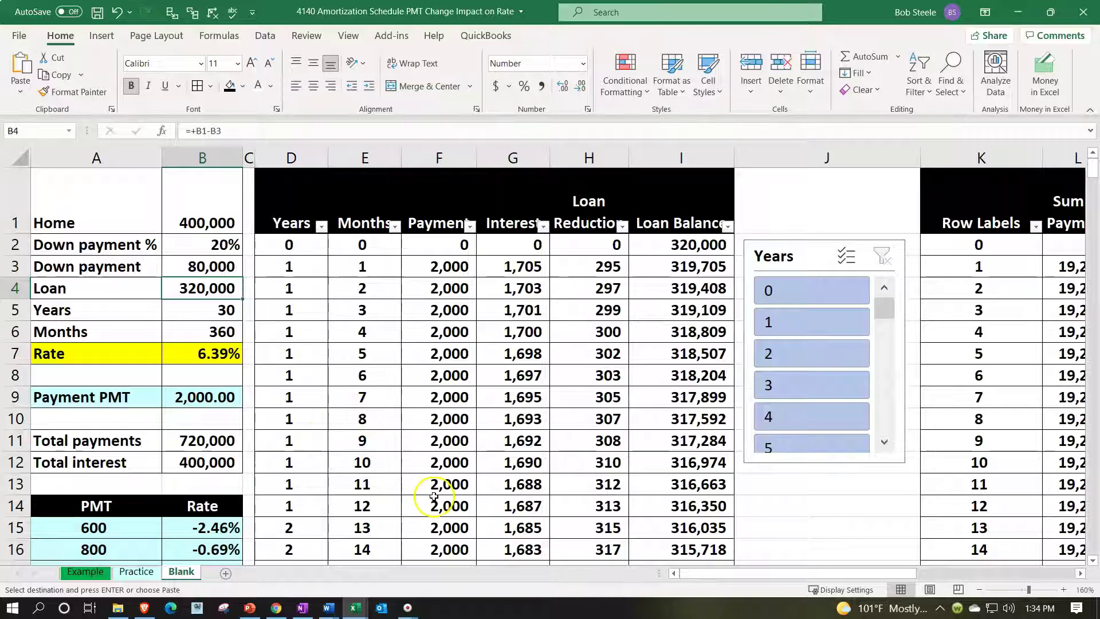
- Refresh the yearly PivotTable for the 2,000 payment
drag(728, 573, 797, 576)
drag(879, 564, 877, 564)
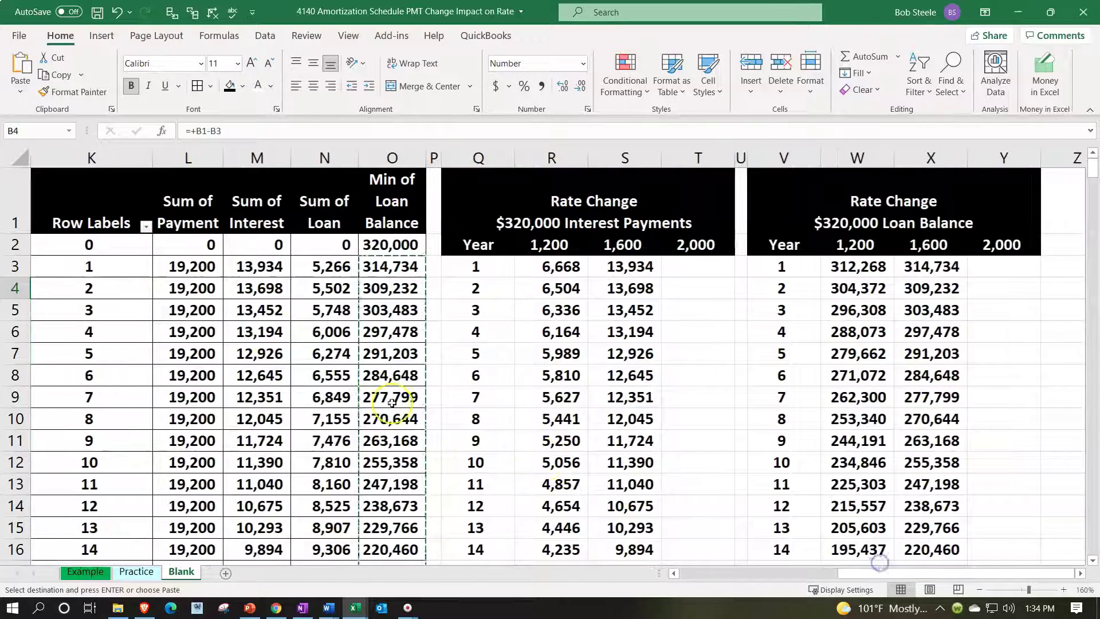
right_click(277, 337)
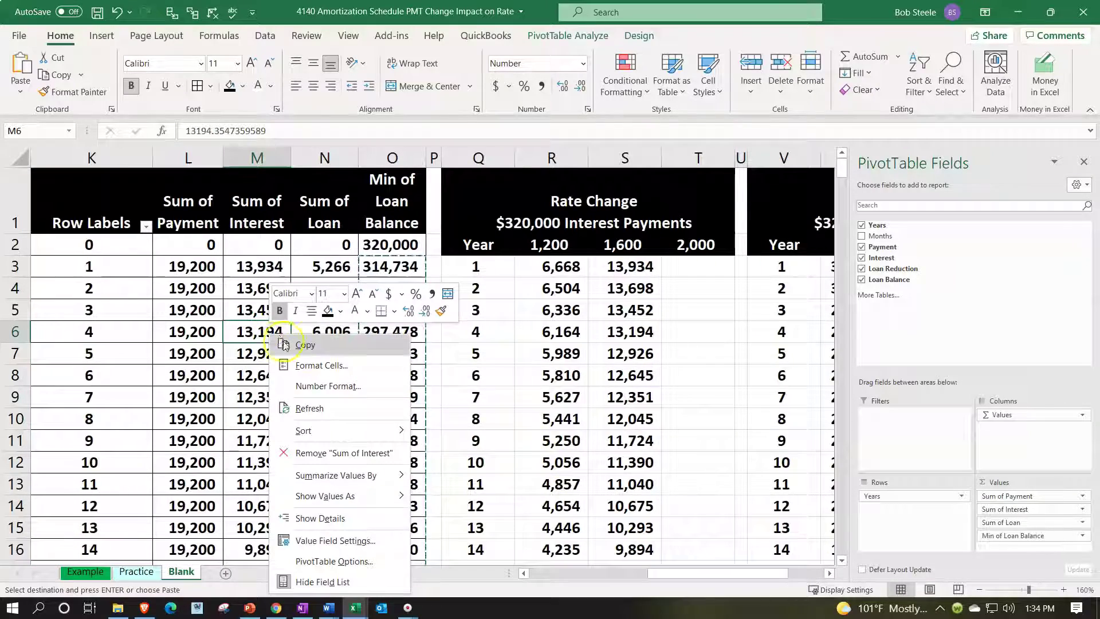
click(308, 406)
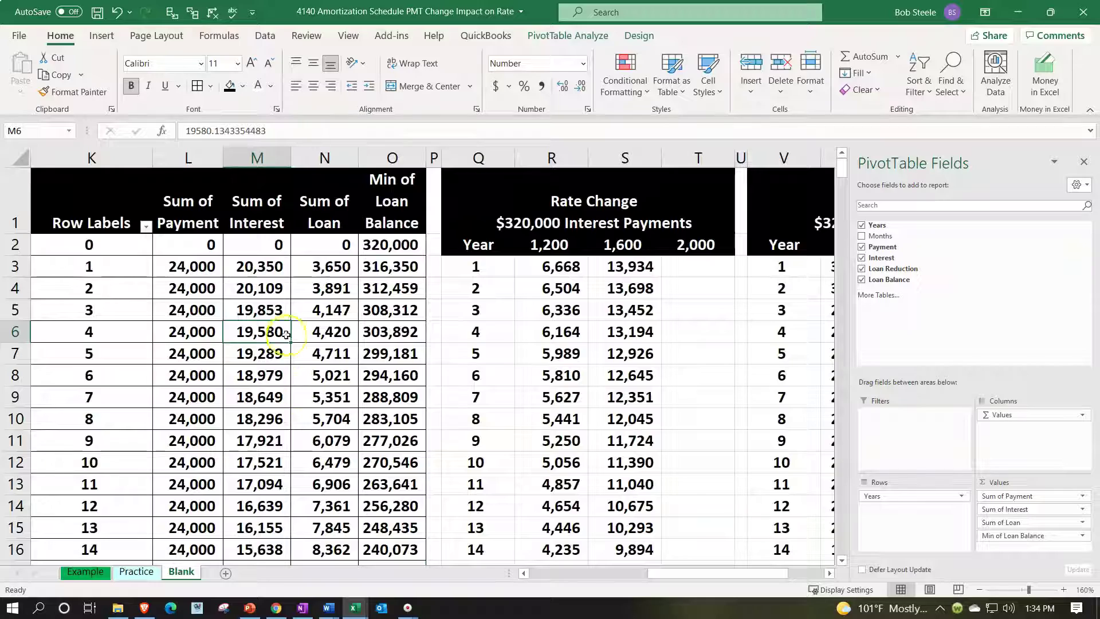
- Copy the PivotTable's yearly interest (M3:M32) and paste it as values into the interest table's 2,000 column at T3
drag(254, 268, 258, 513)
right_click(261, 417)
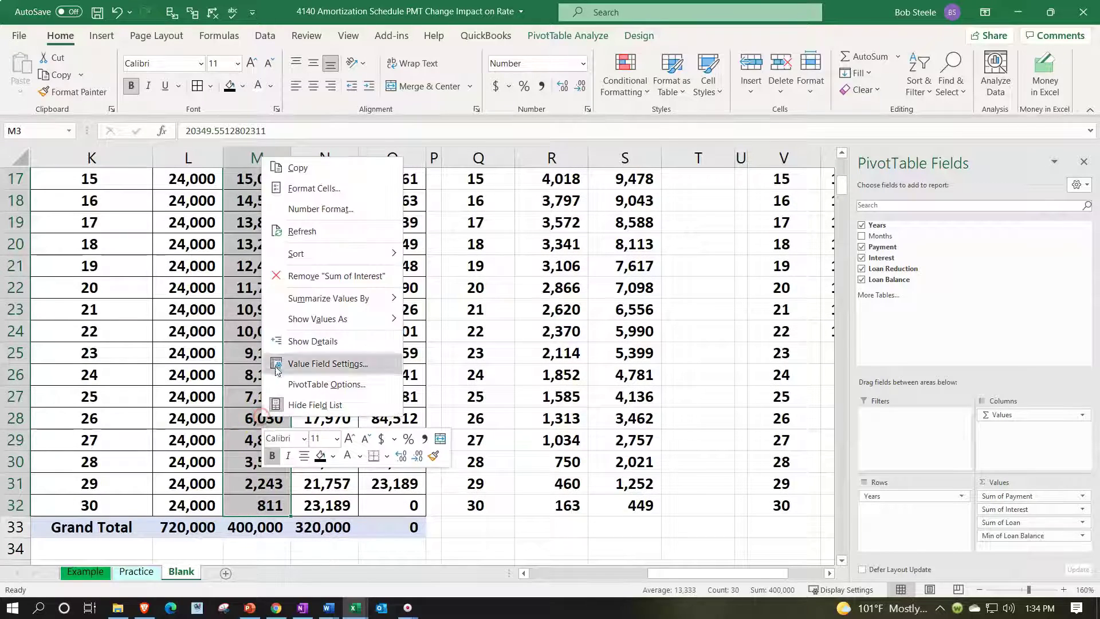
click(297, 167)
scroll(295, 183, up, 5)
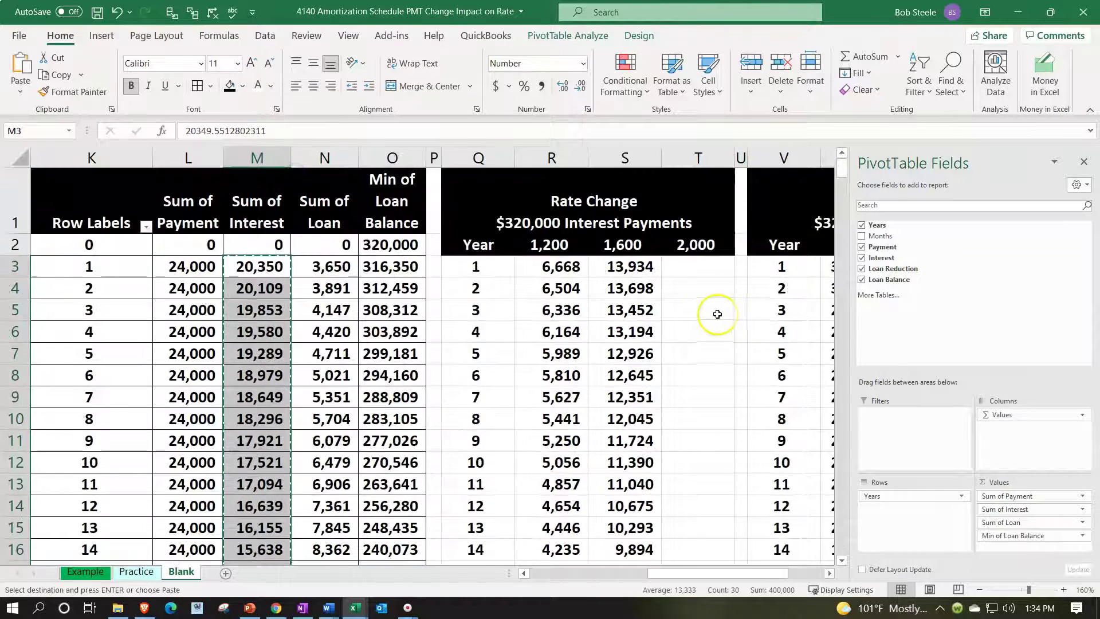
click(693, 266)
right_click(693, 269)
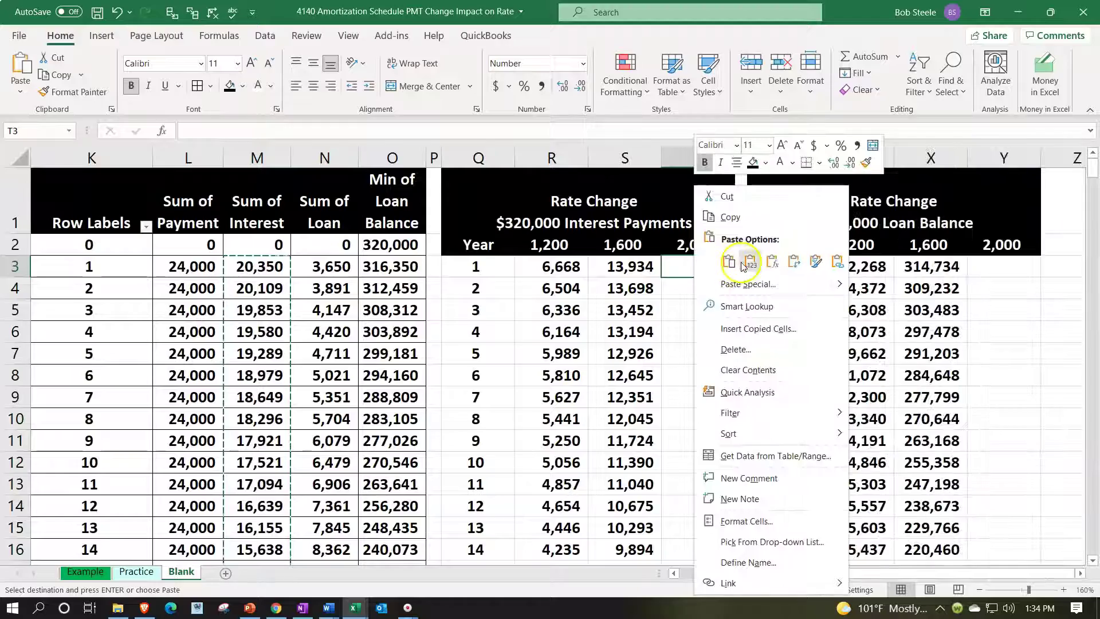
click(744, 194)
- Copy the PivotTable's loan balances (O3:O32) and paste them as values into the loan balance table's 2,000 column at Y3
drag(392, 266, 392, 578)
right_click(392, 442)
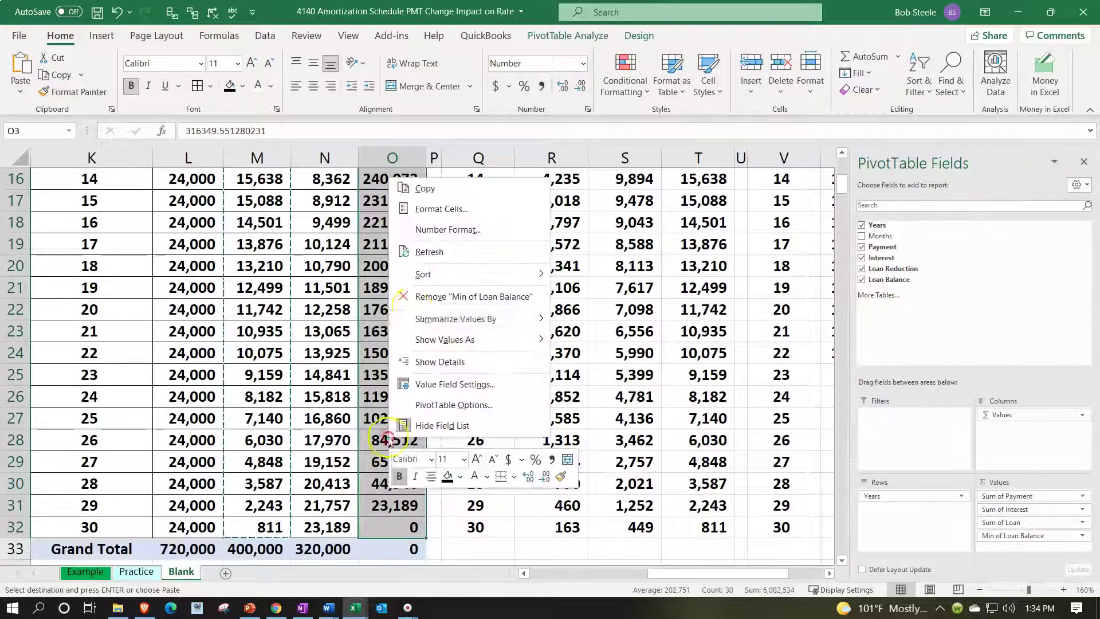
click(425, 189)
scroll(626, 327, up, 5)
click(703, 351)
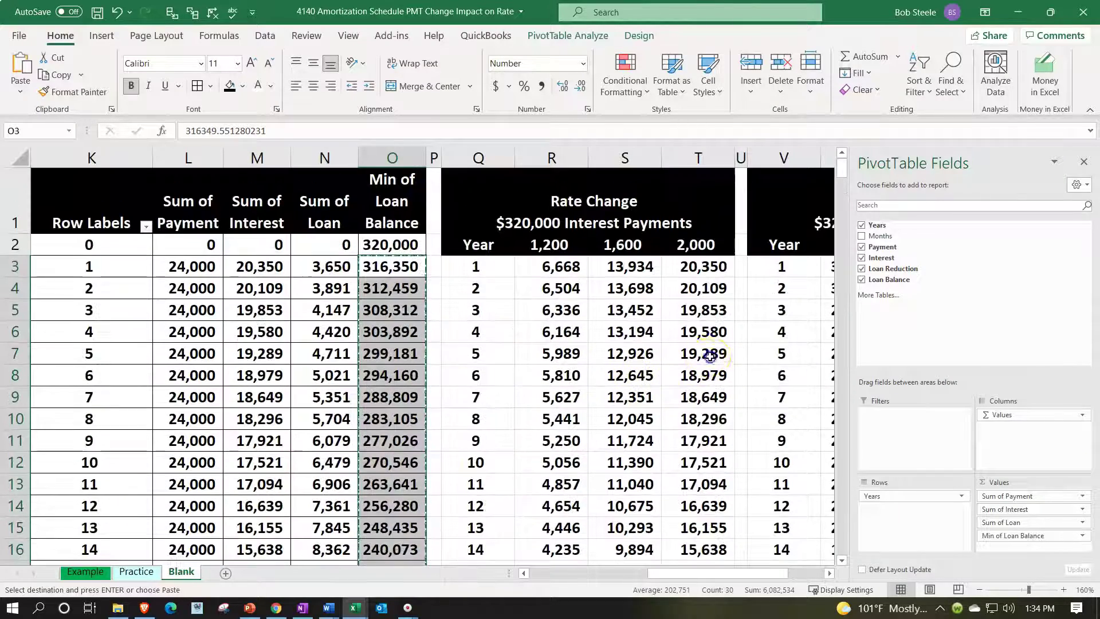
click(975, 273)
right_click(977, 270)
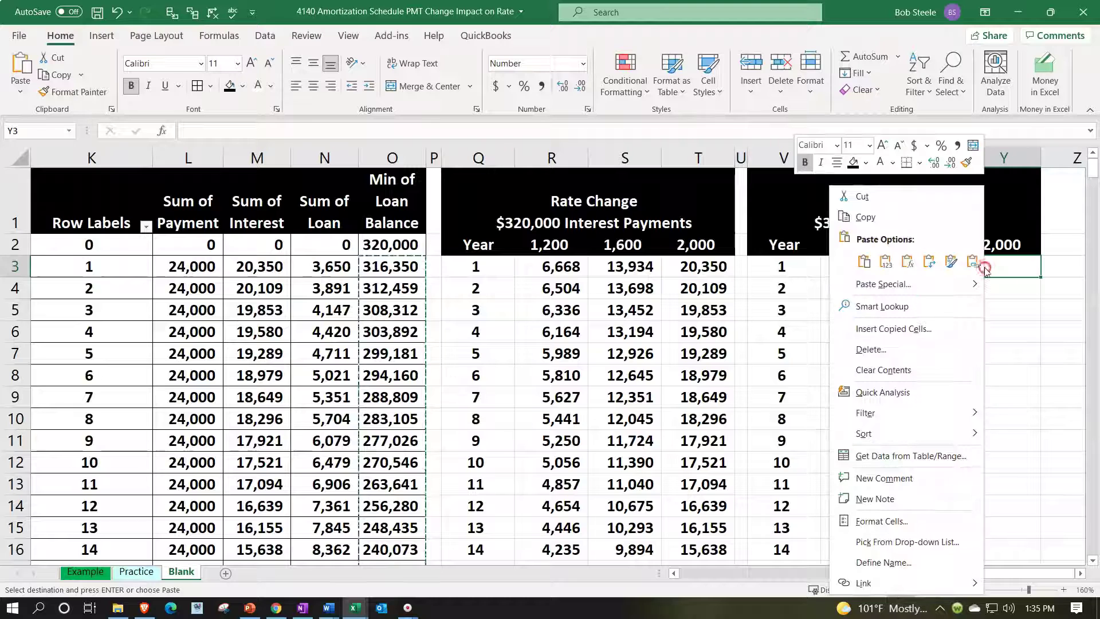
click(886, 262)
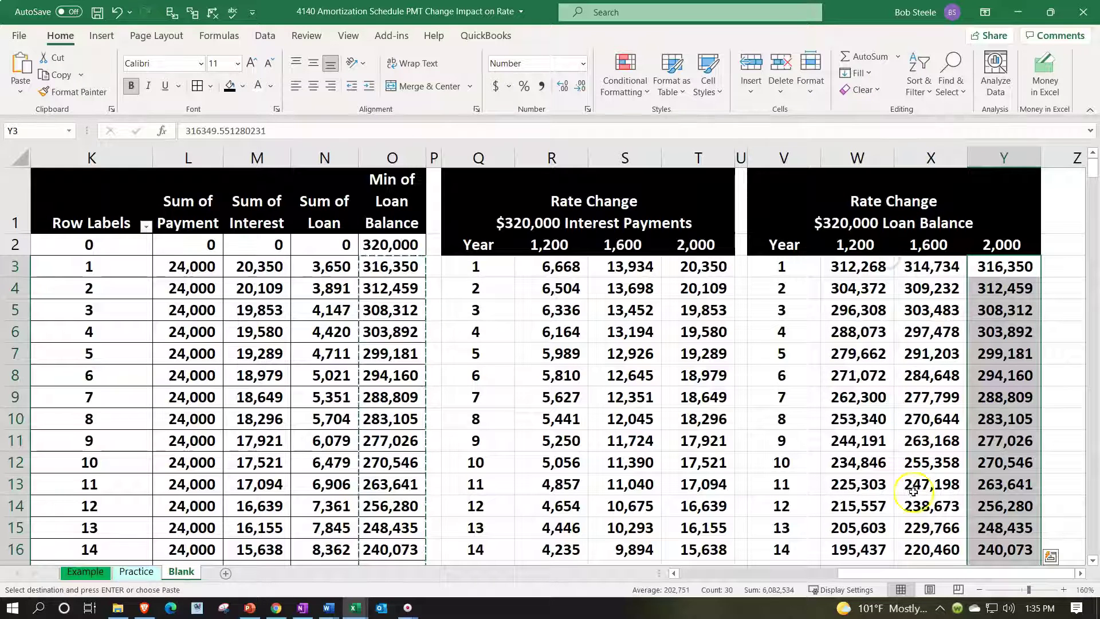
drag(911, 573, 942, 571)
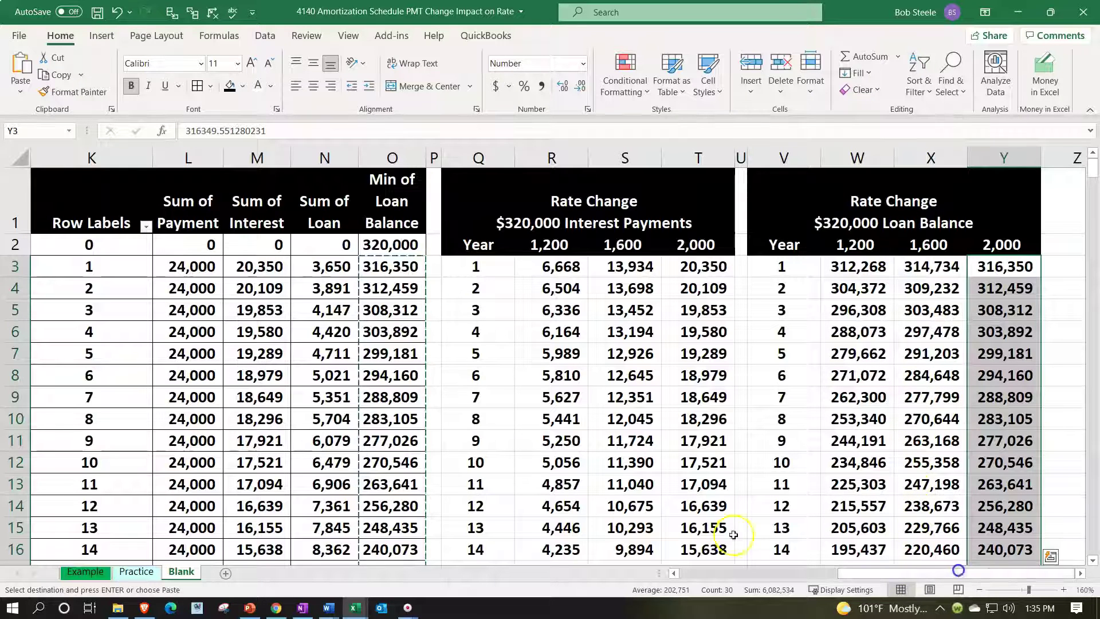
- Apply all borders and the recently used light blue fill to the interest table's yearly rows, Q3:T32
click(486, 372)
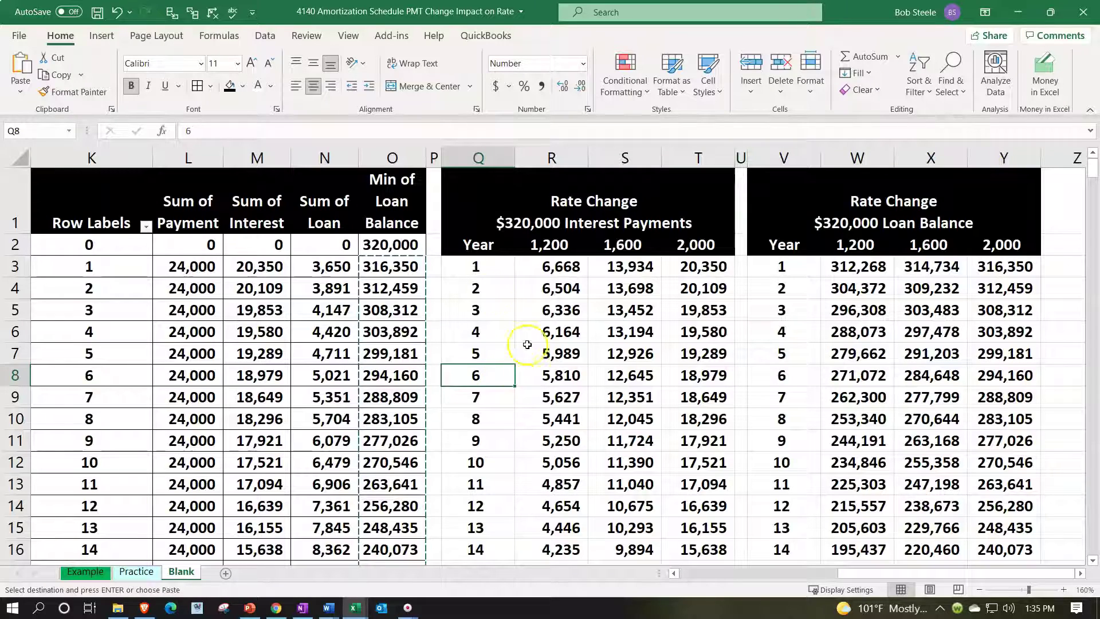
drag(484, 267, 677, 522)
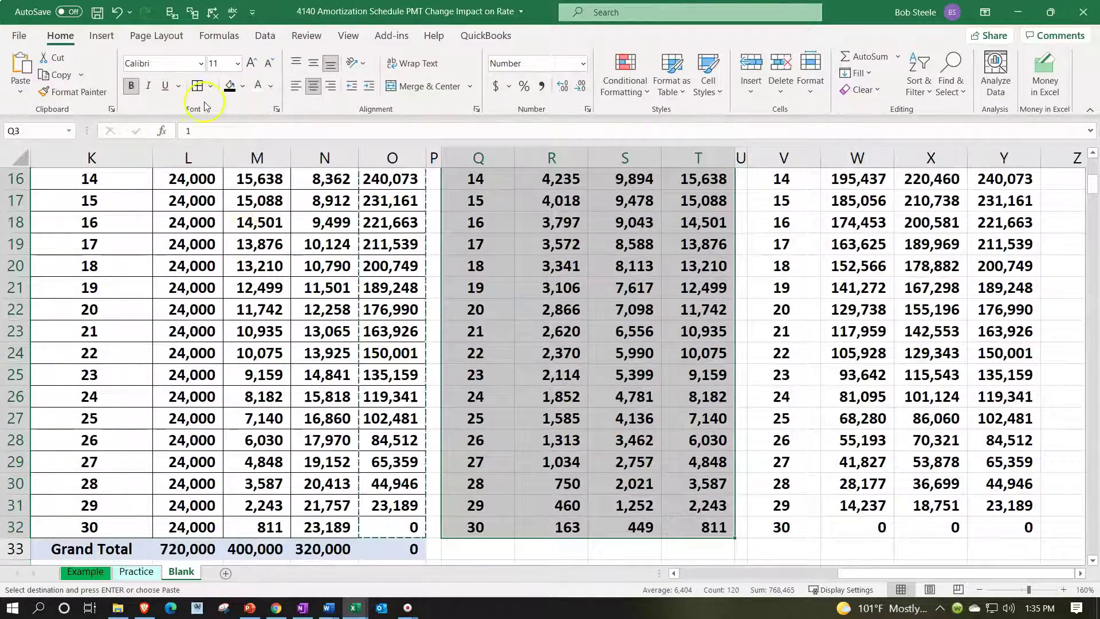
key(Escape)
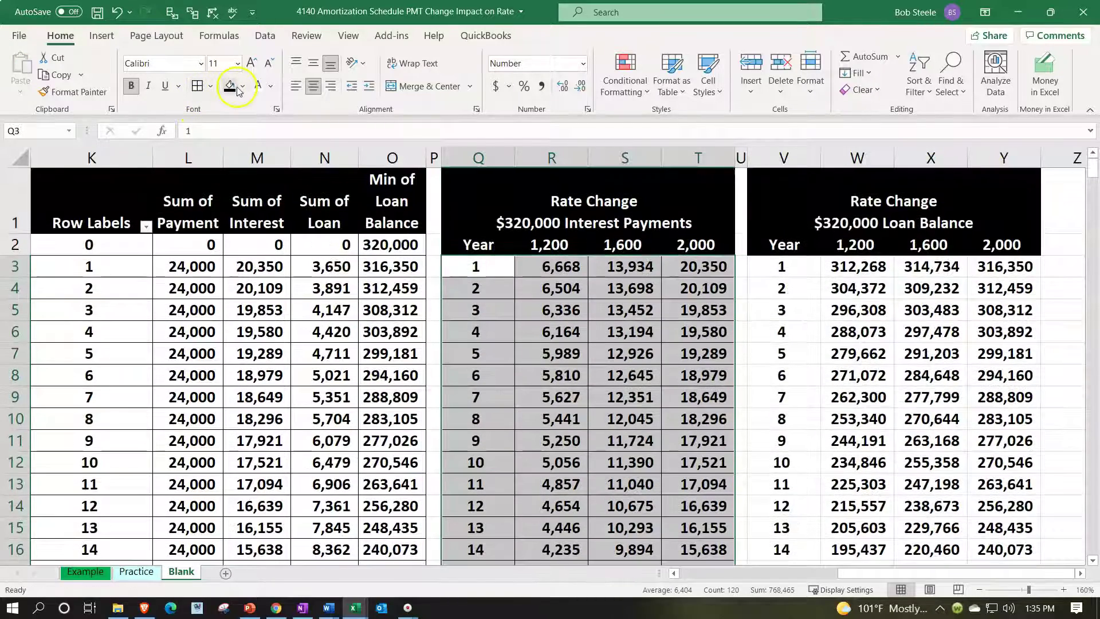
click(242, 86)
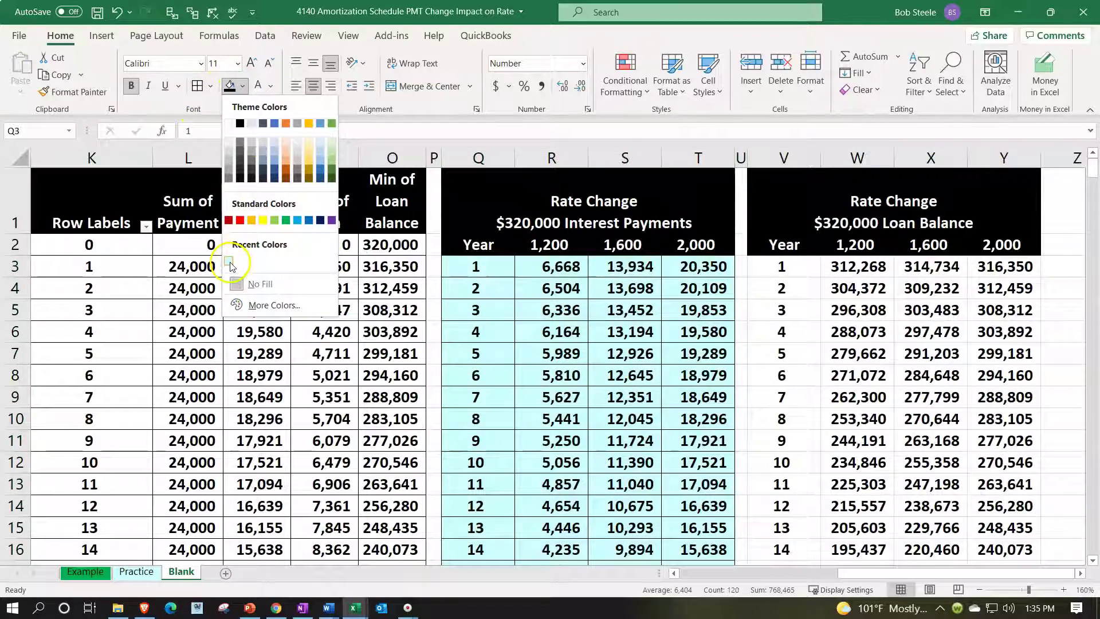
click(229, 265)
- Apply all borders and the same light blue fill to the loan balance table's yearly rows, V3:Y32
click(810, 269)
drag(810, 269, 1000, 514)
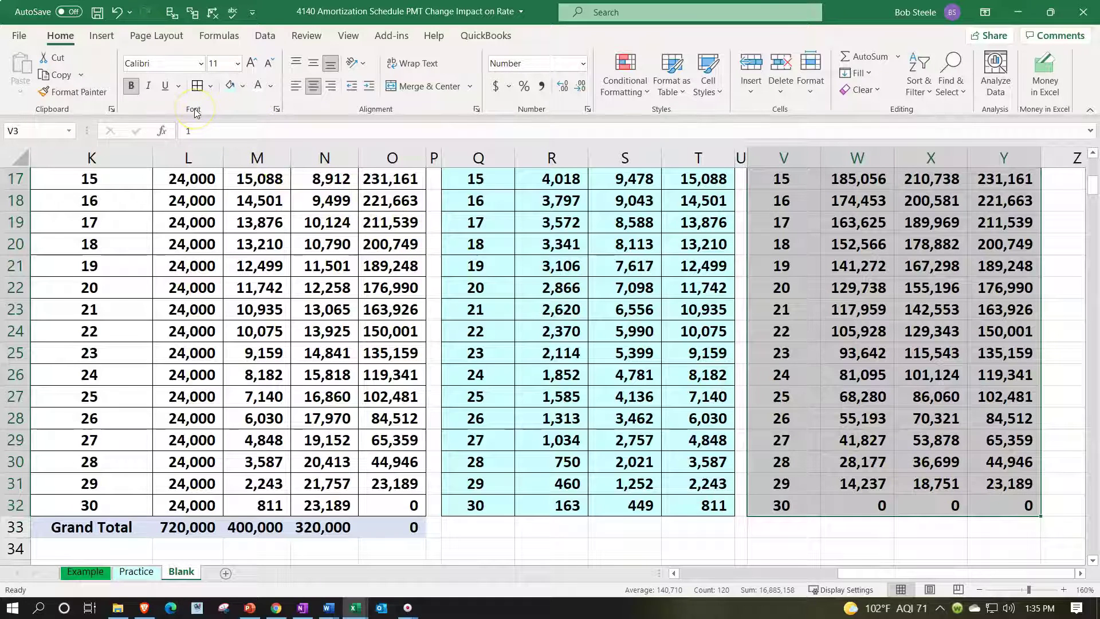
click(196, 86)
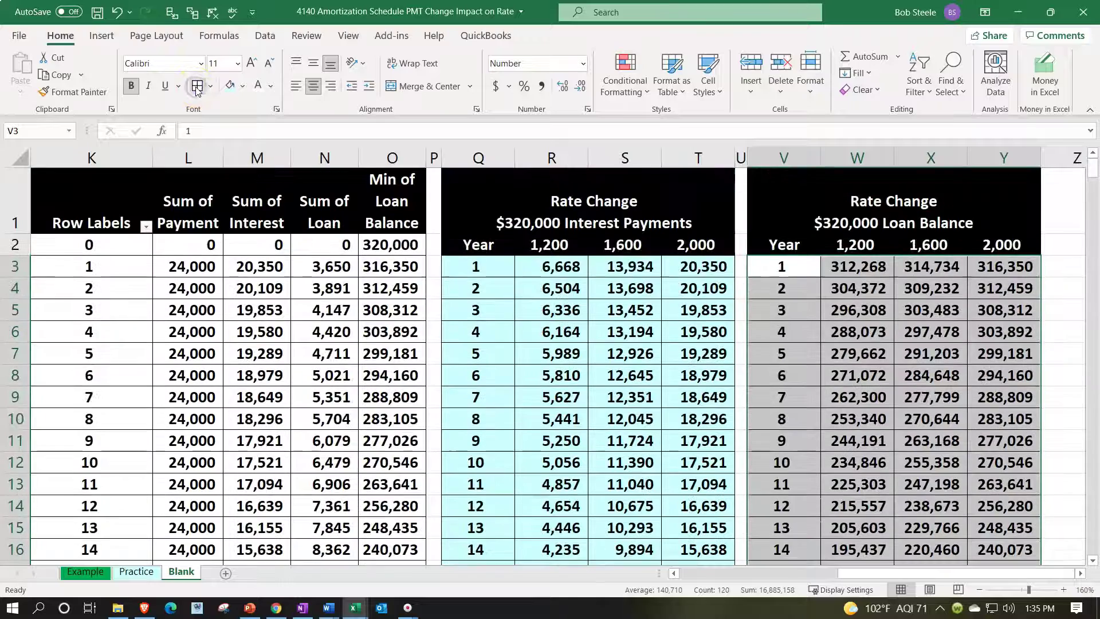
click(228, 86)
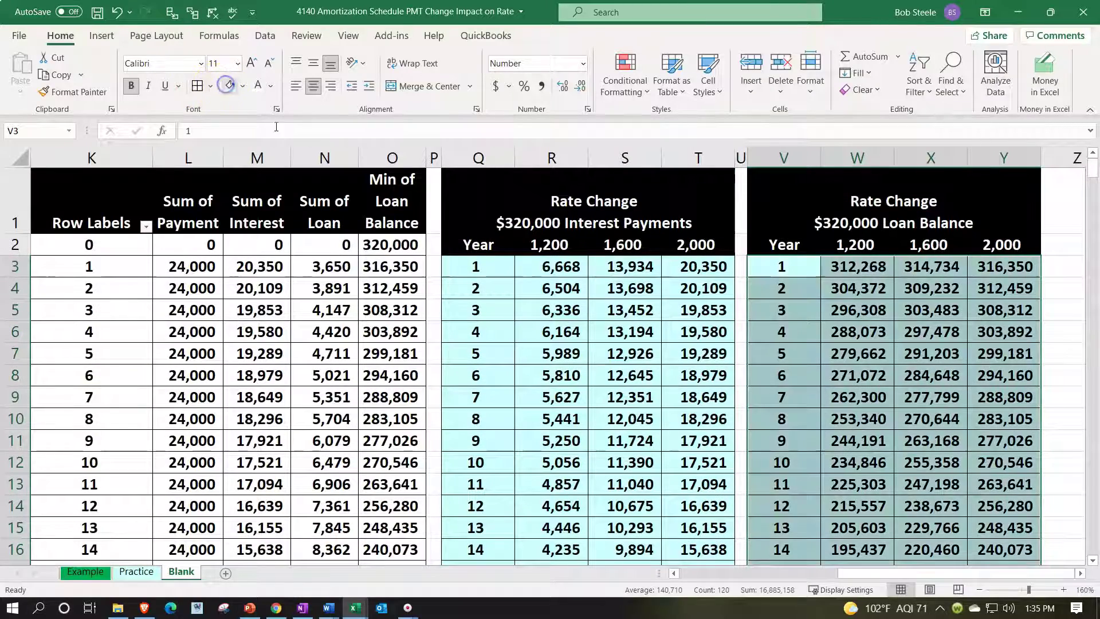
- Label Q33 as Total and sum the 1,200 column's yearly interest in R33 with =SUM(R3:R32)
scroll(475, 359, down, 8)
click(474, 361)
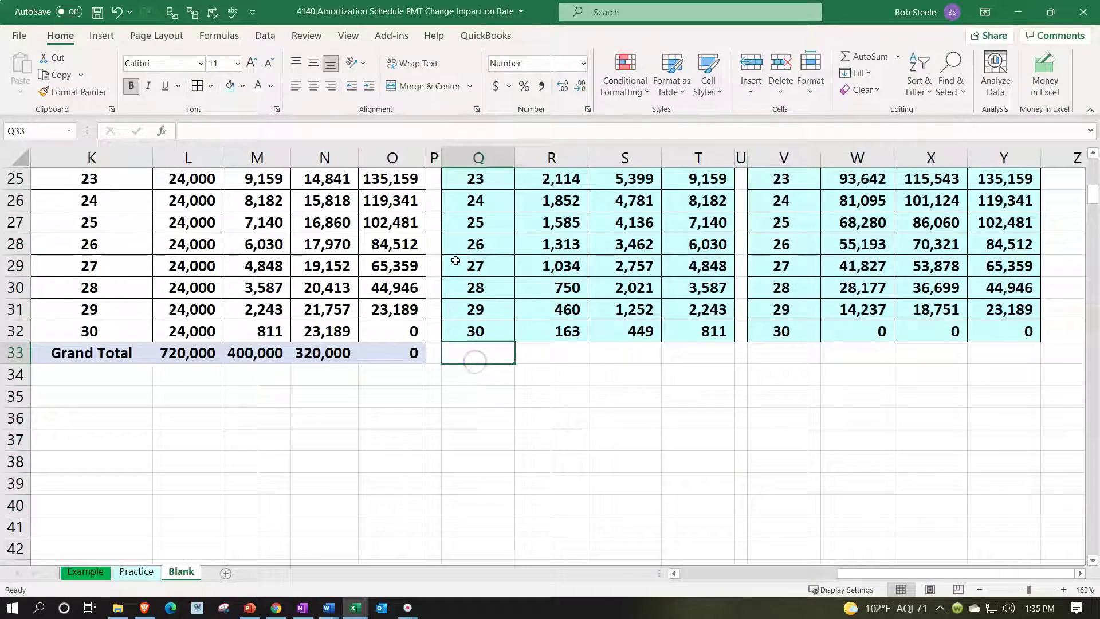
text(Total)
key(Tab)
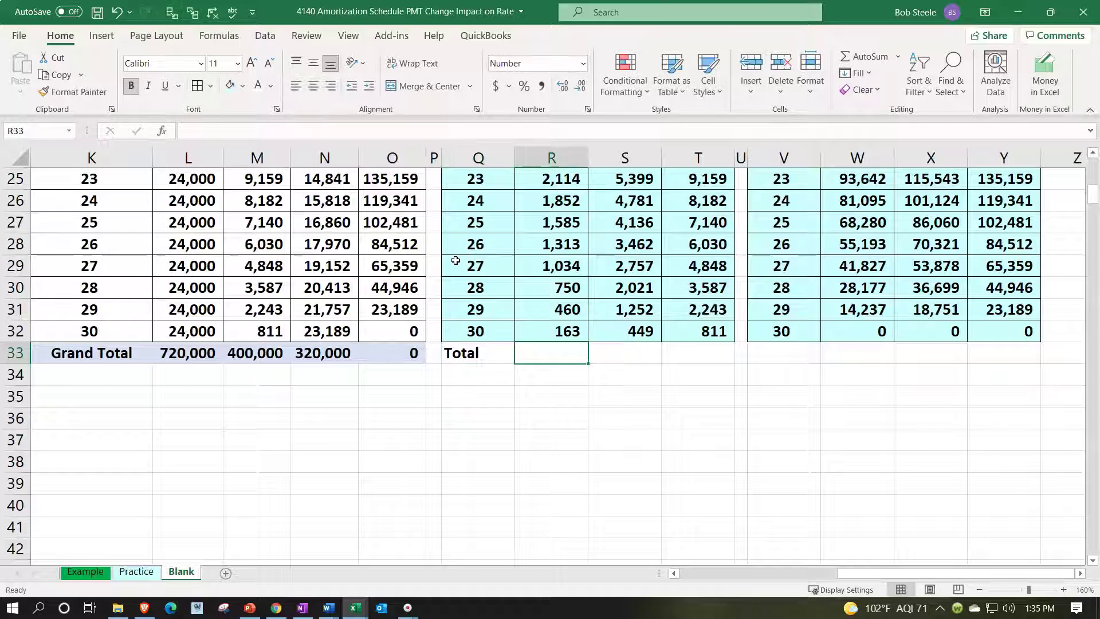
text(=sum()
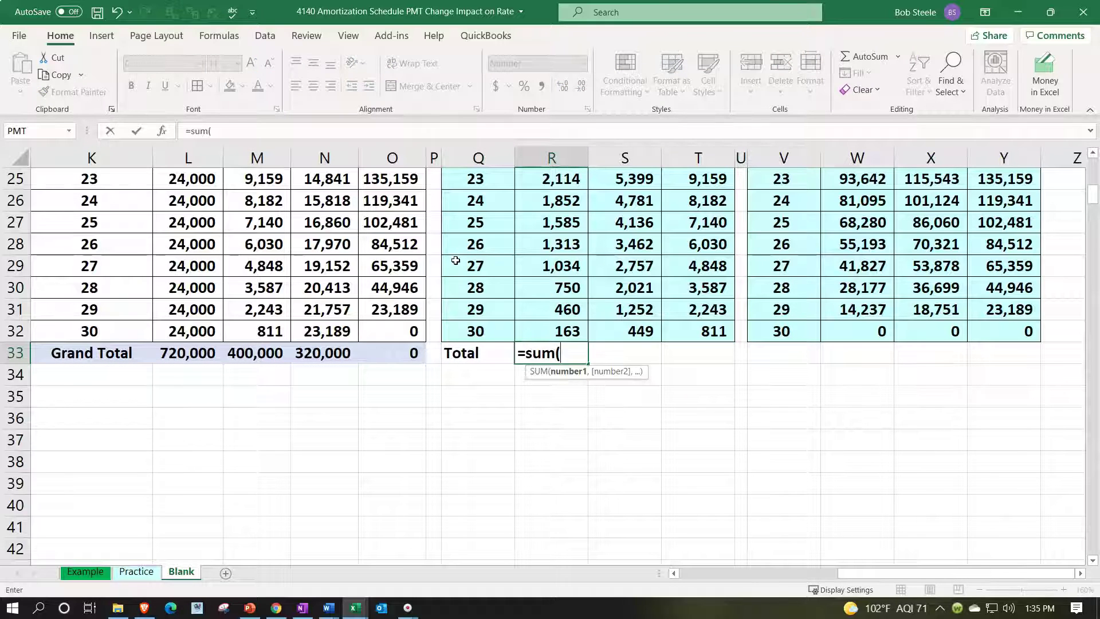
key(Up)
key(shift+Up)
key(shift+Up)
key(shift+Up)
key(shift+Up)
key(shift+Up)
key(shift+Up)
key(shift+Up)
key(shift+Up)
key(shift+Up)
key(shift+Up)
key(shift+Up)
key(shift+Up)
key(shift+Up)
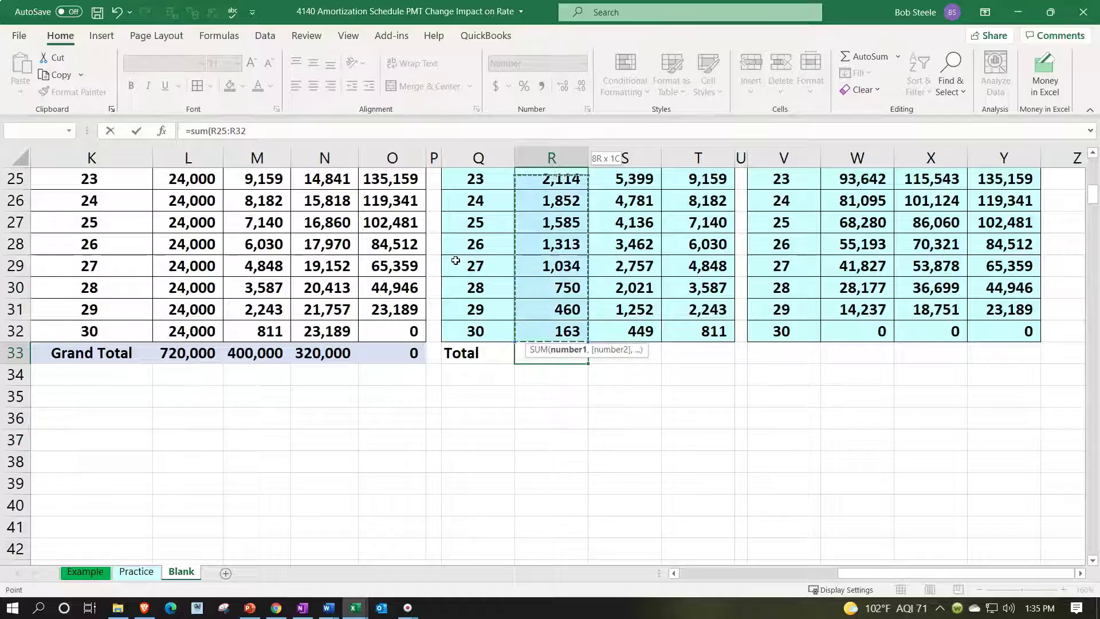
key(shift+Up)
key(shift+Up)
key(shift+Up)
key(shift+Up)
key(shift+Up)
key(shift+Up)
key(shift+Up)
key(shift+Up)
key(shift+Up)
key(shift+Up)
key(shift+Up)
key(shift+Up)
key(shift+Up)
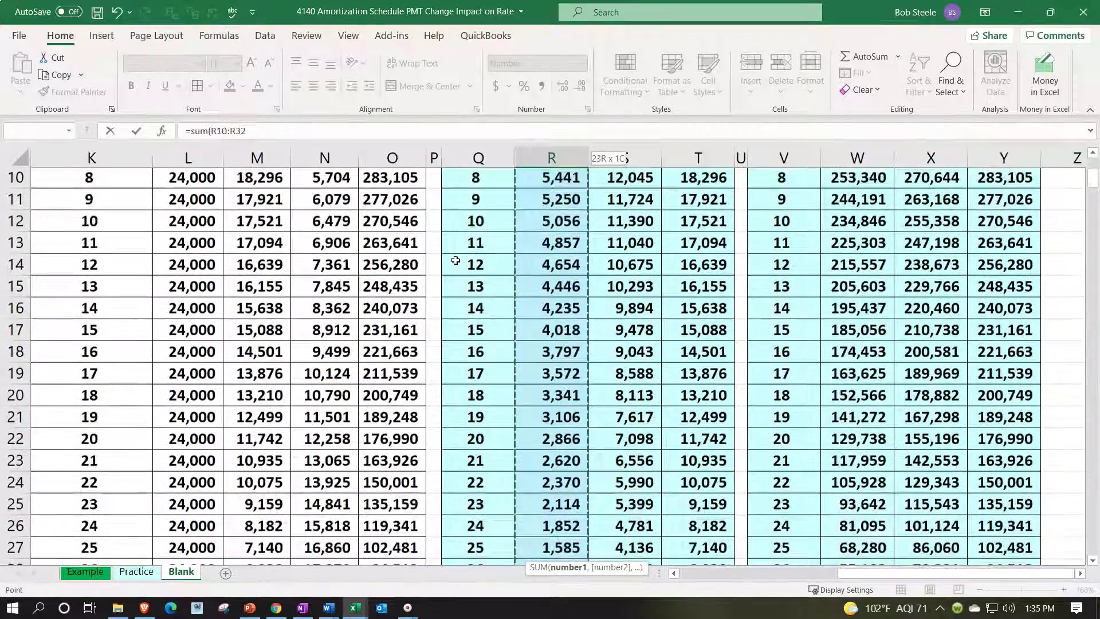
key(shift+Up)
key(shift+Up)
key(shift+Up)
scroll(455, 260, up, 1)
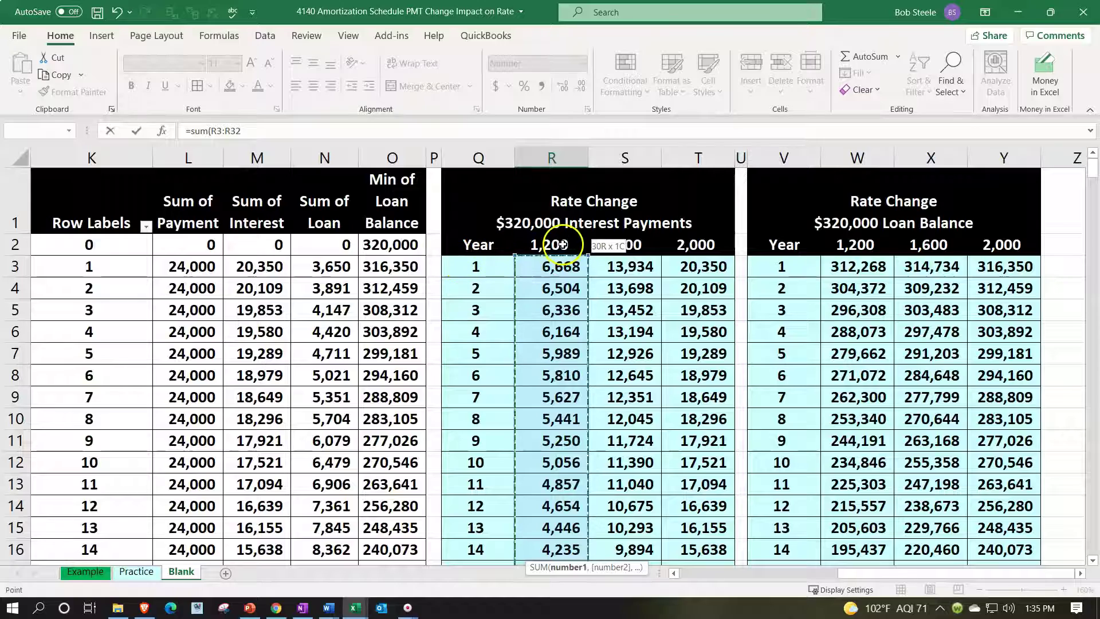
key(Return)
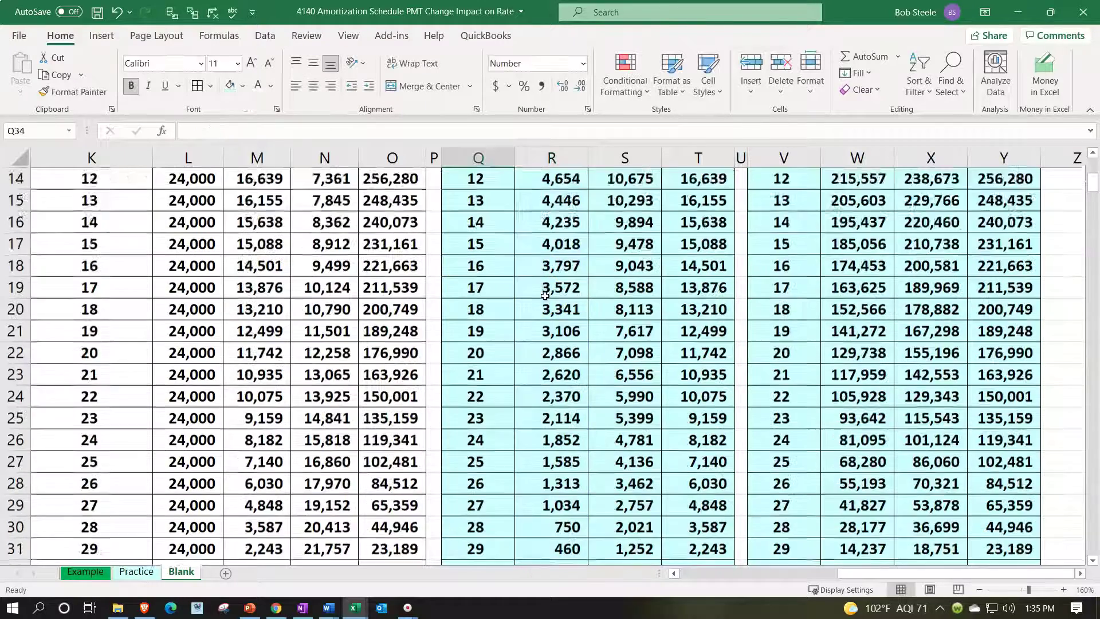
- Copy the R33 total across to S33 and T33, and give the total row Q33:T33 light blue fill and borders
click(576, 535)
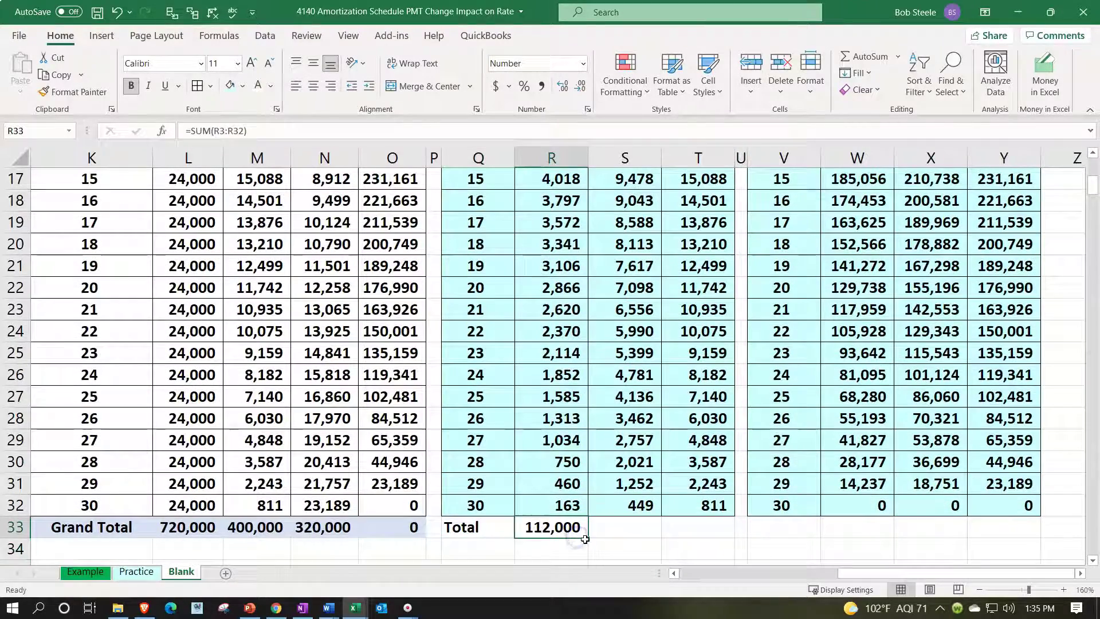
drag(590, 539, 686, 533)
drag(466, 528, 669, 535)
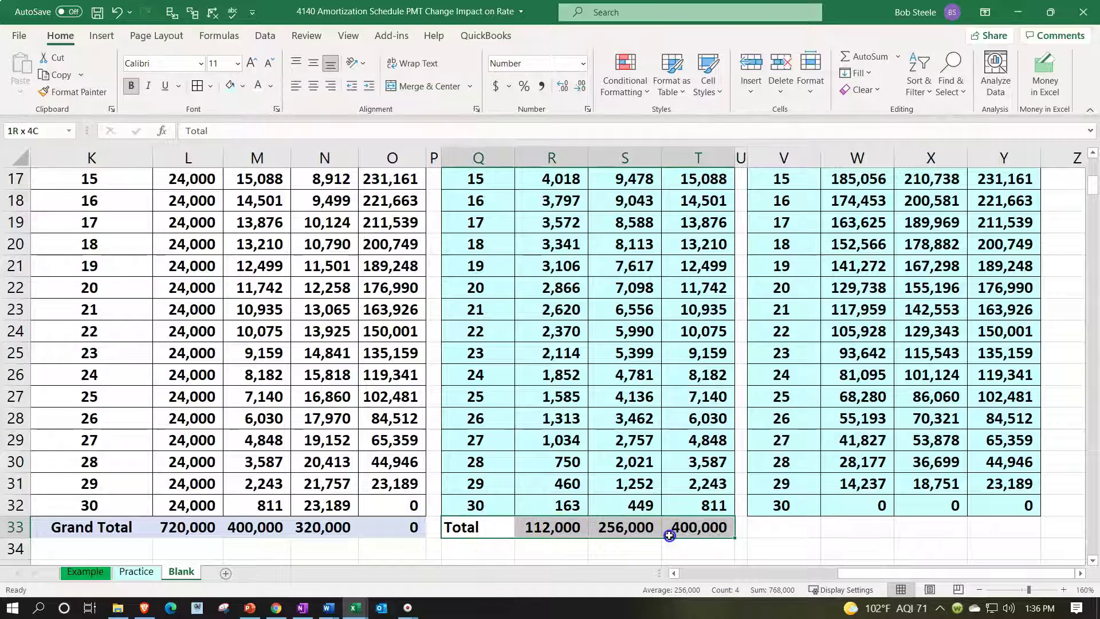
click(231, 90)
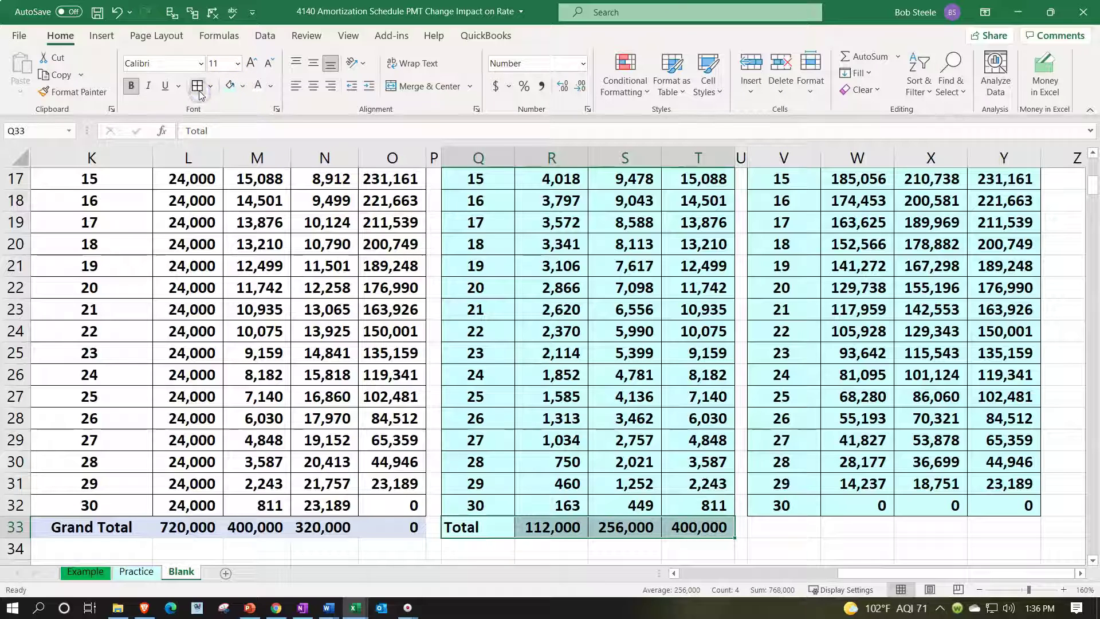
- Look over the yearly interest and loan balance tables for the 1,200, 1,600 and 2,000 payments
click(624, 309)
scroll(630, 312, up, 5)
click(628, 325)
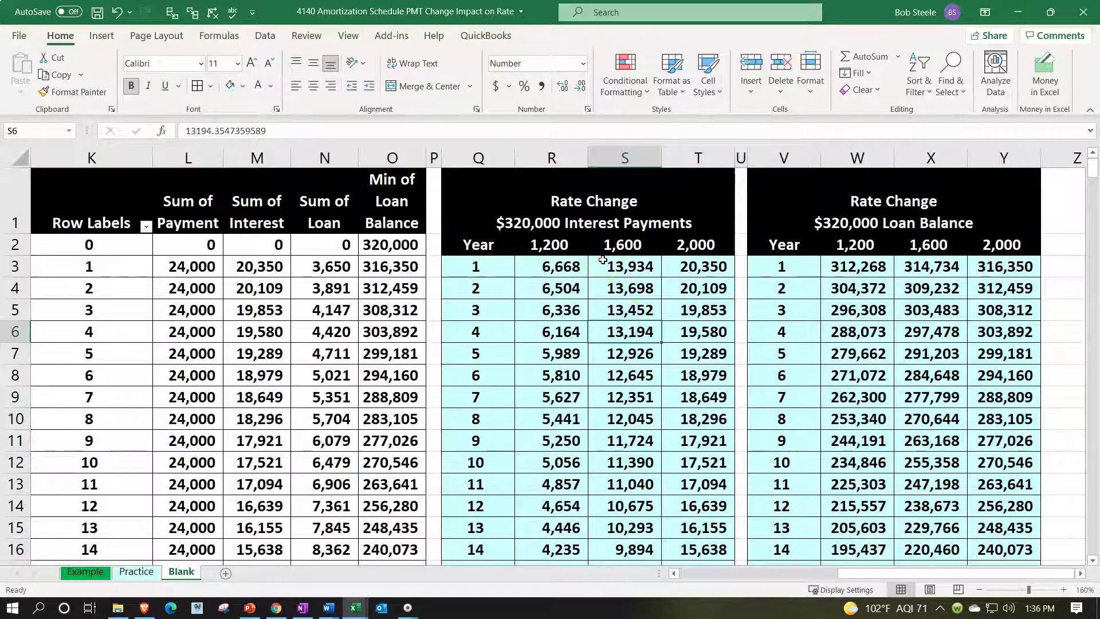
drag(481, 156, 876, 179)
click(560, 328)
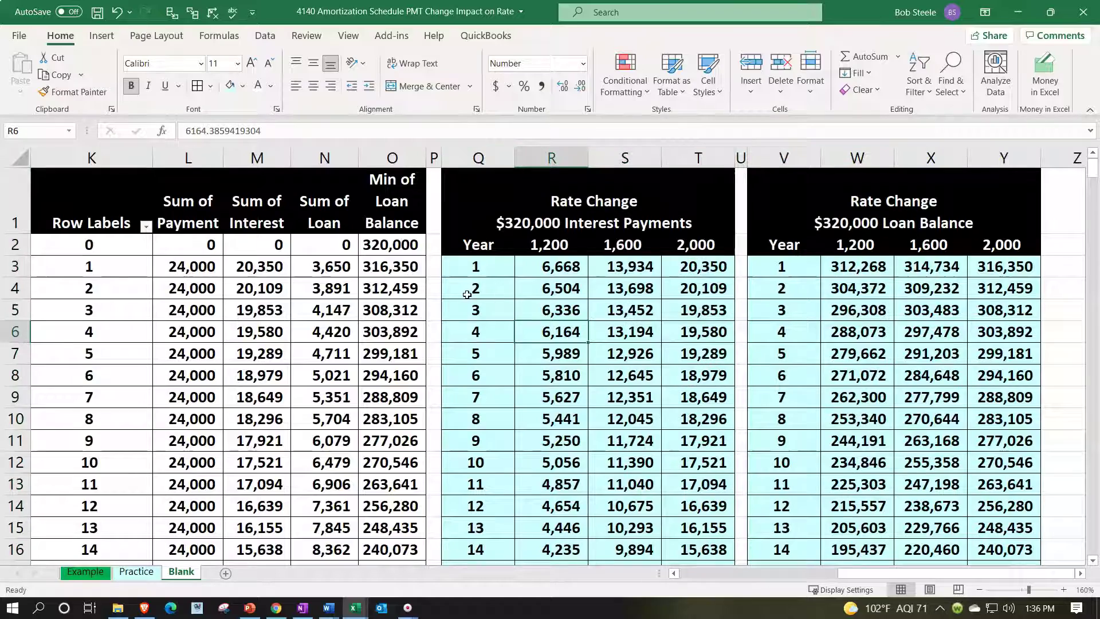
- Return to the loan inputs and examine the PMT and Rate table, the rate formula in B7 and the payment in B9
key(Left)
key(Left)
key(Left)
key(Left)
key(Left)
key(Left)
key(Left)
key(Left)
key(Left)
key(Left)
key(Left)
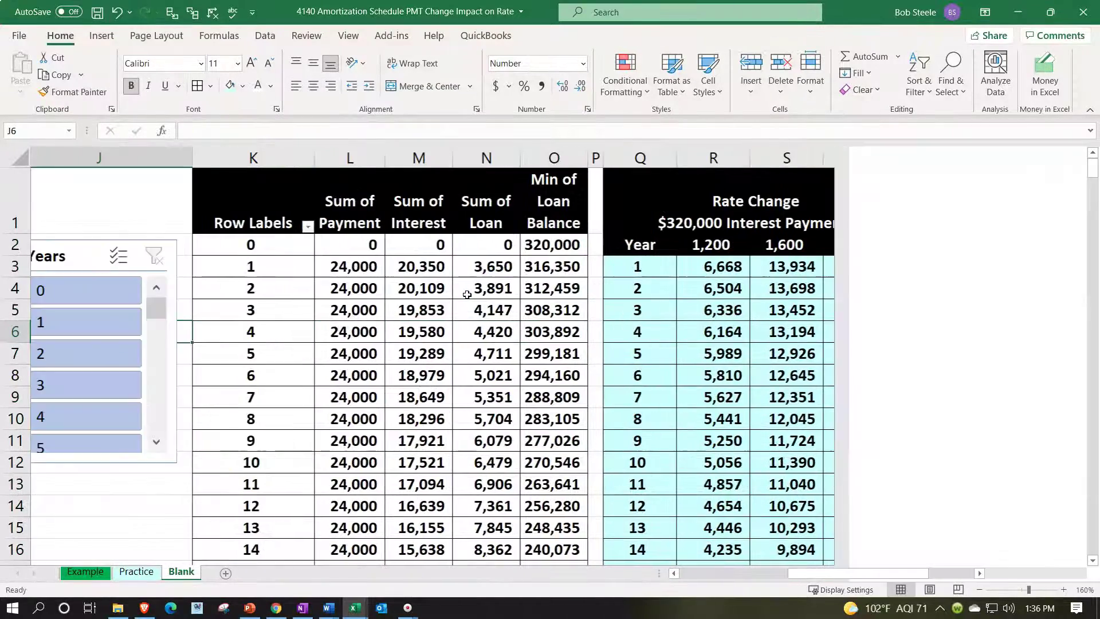
key(Left)
key(Left)
key(Left)
key(Left)
key(Left)
key(Left)
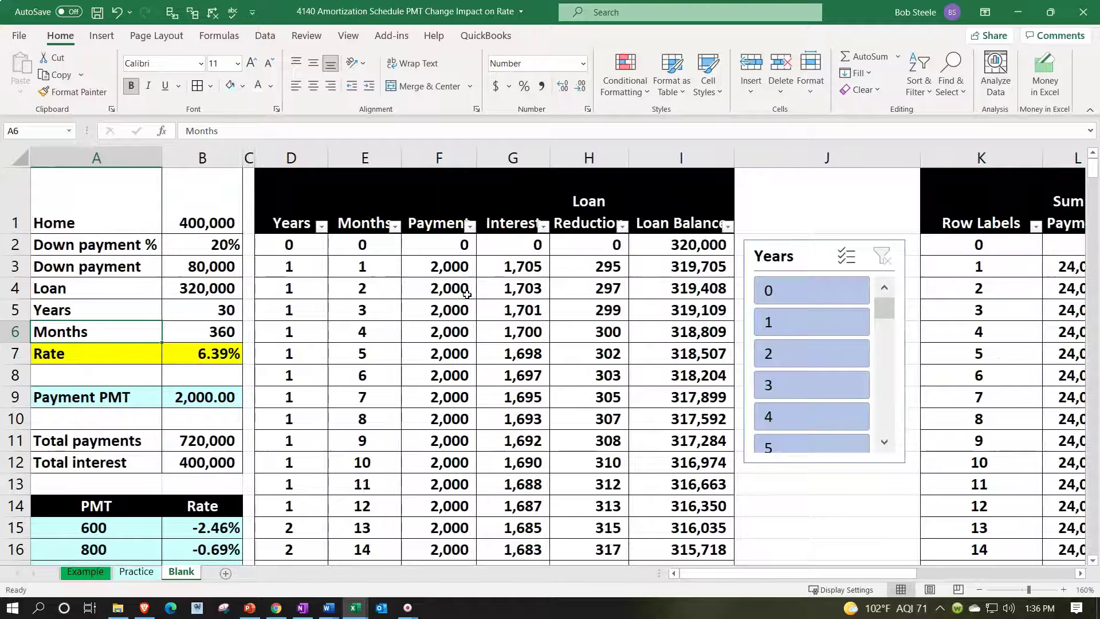
click(143, 456)
scroll(143, 453, down, 1)
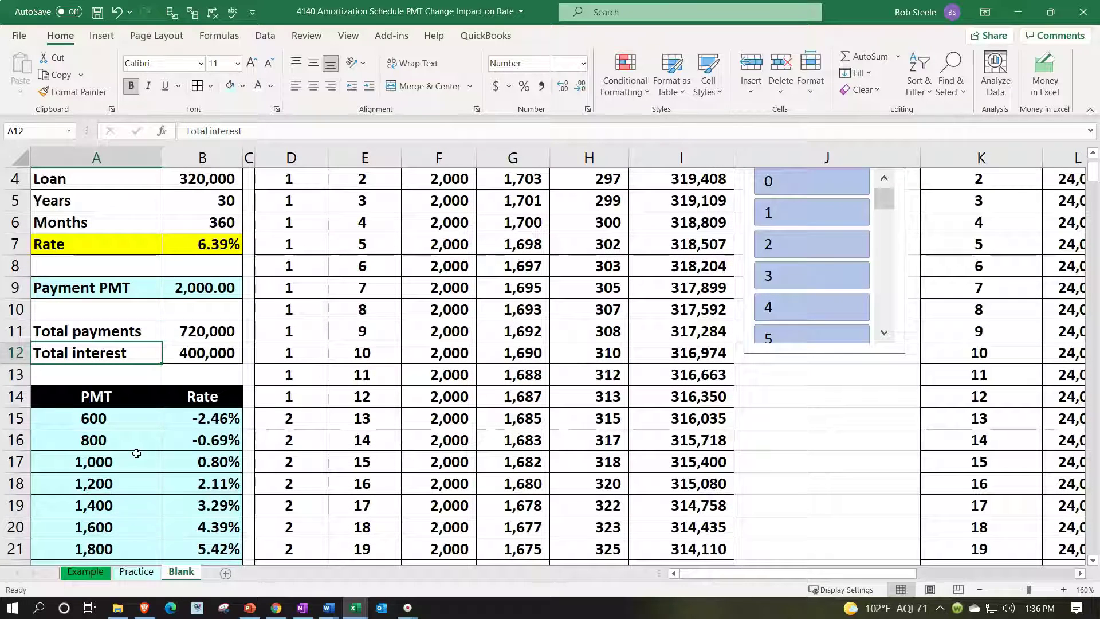
click(133, 449)
click(206, 447)
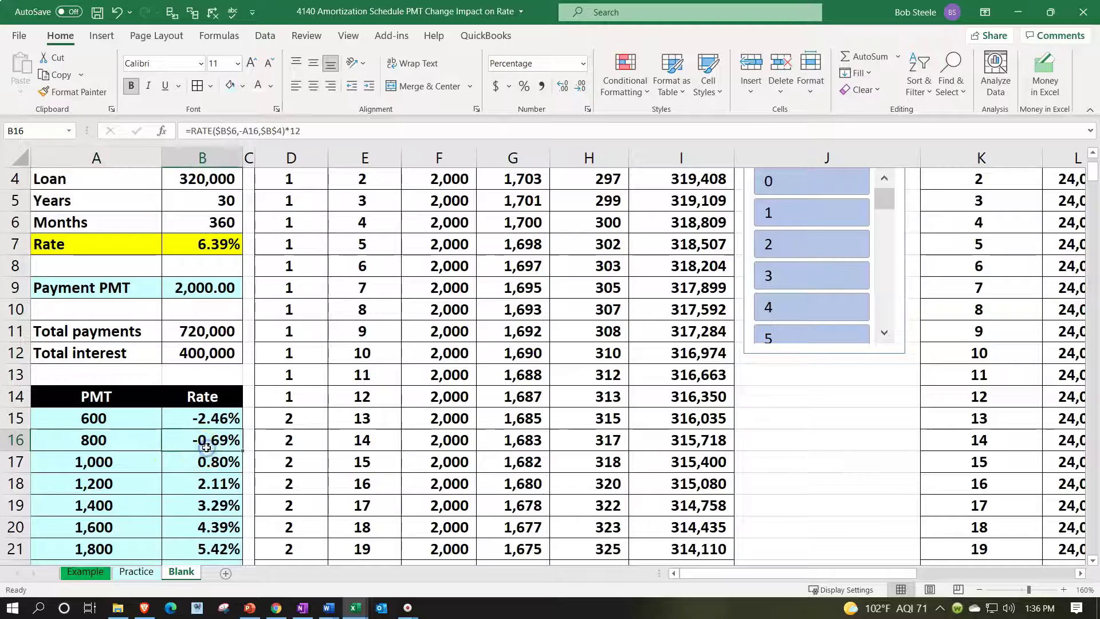
scroll(206, 447, up, 1)
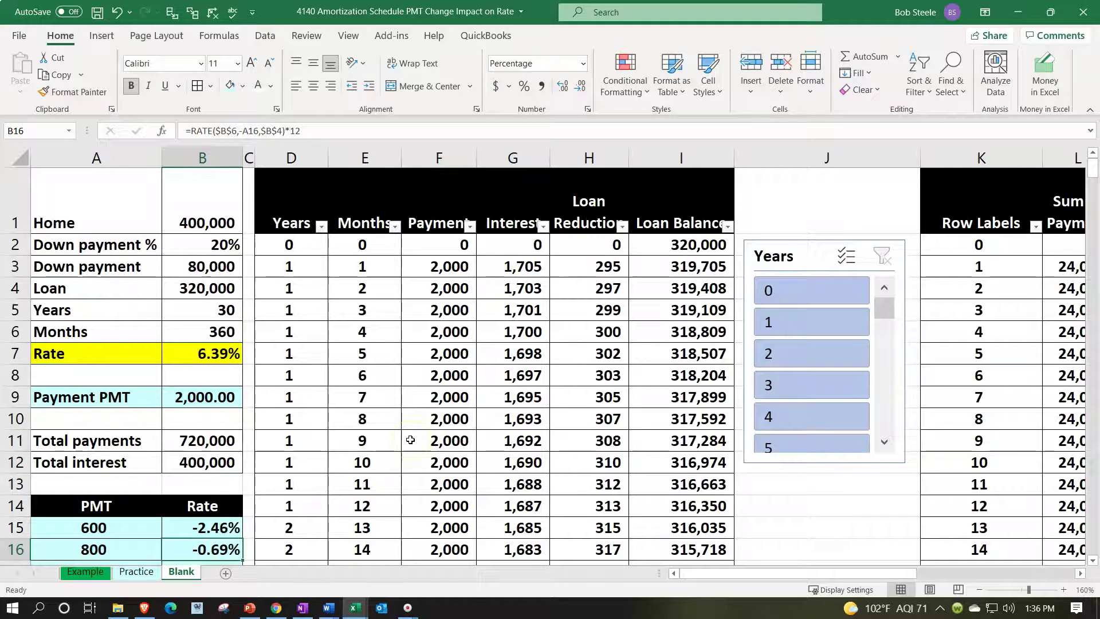
click(211, 359)
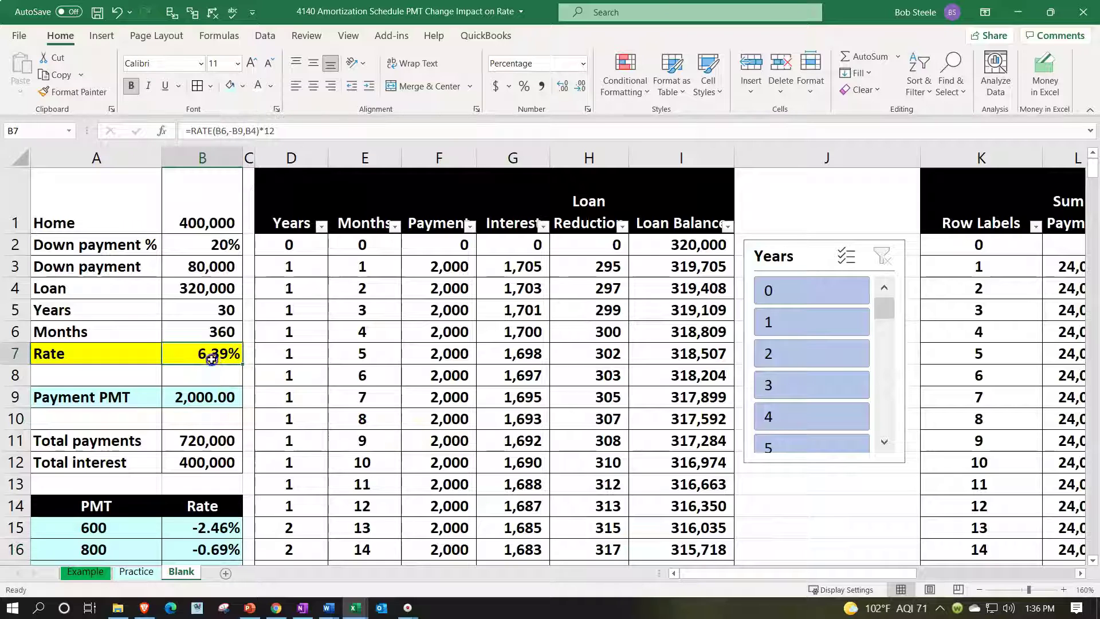
click(198, 395)
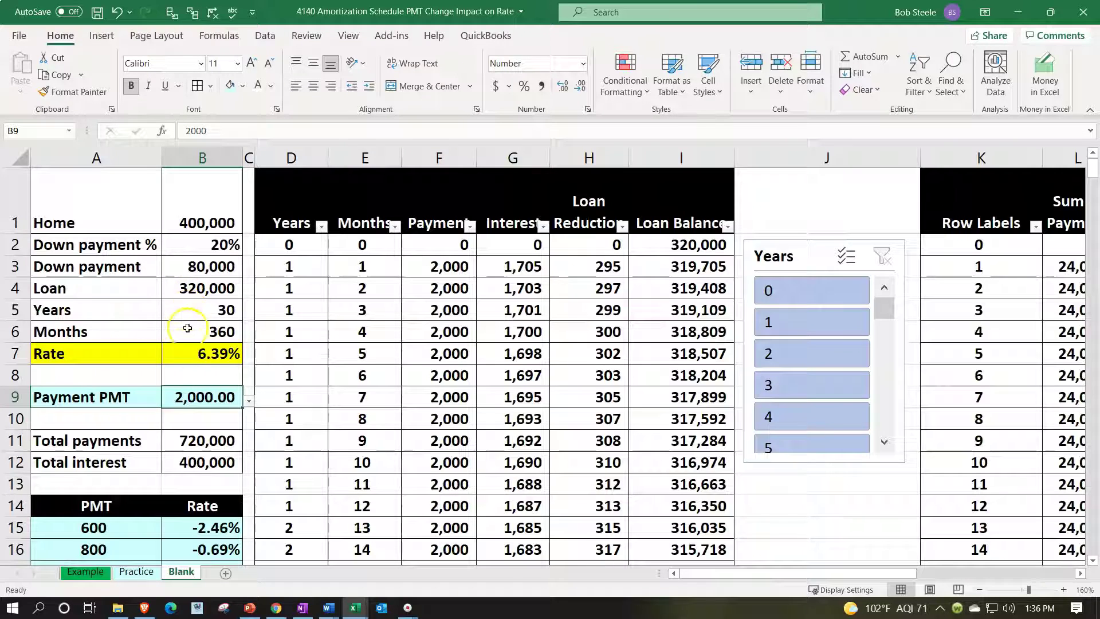
click(187, 355)
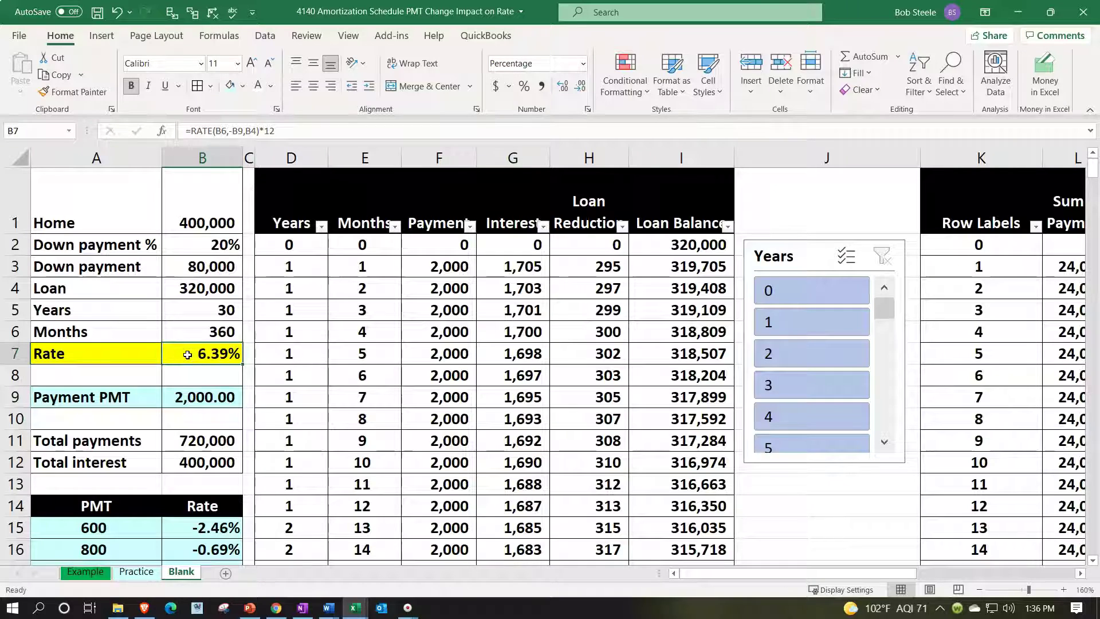